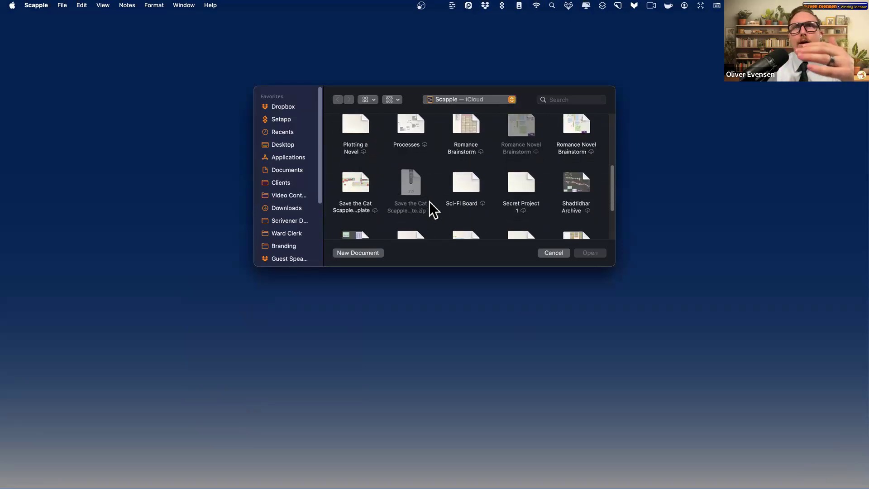
scroll(432, 210, down, 5)
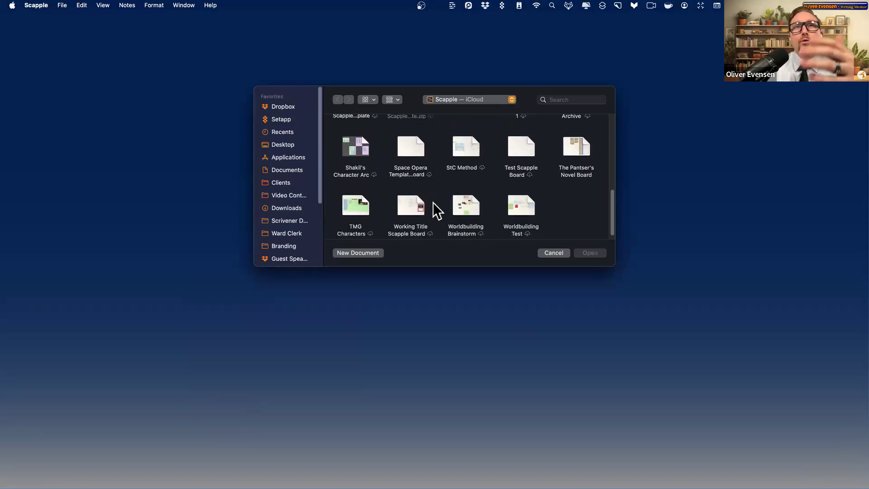
- Browse the existing saved boards in the Open dialog without opening any
click(573, 169)
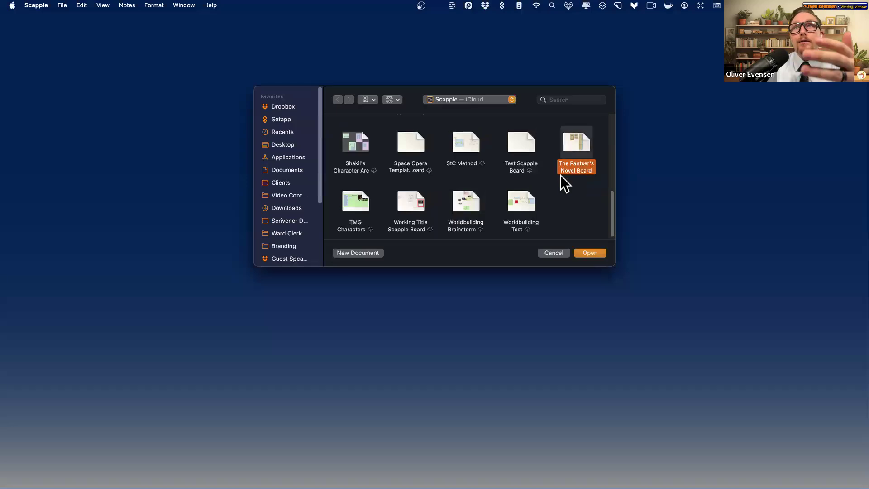
scroll(465, 211, up, 5)
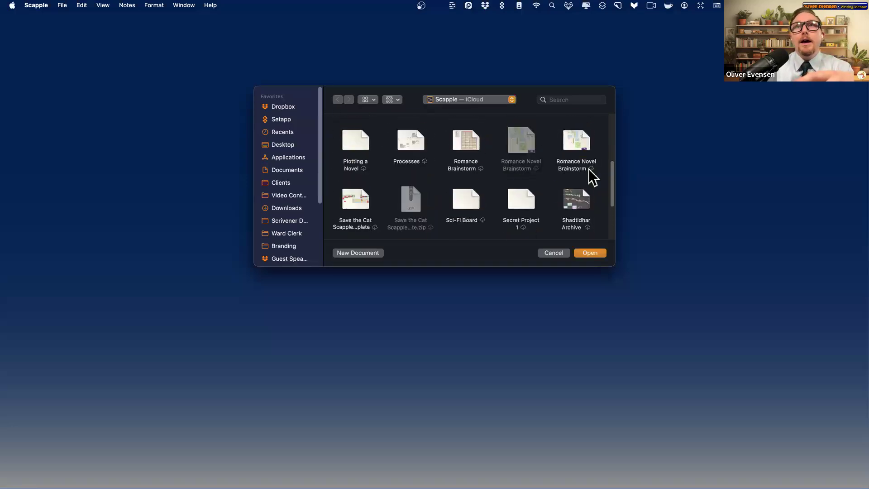
click(581, 167)
scroll(520, 190, up, 2)
click(468, 202)
click(395, 201)
scroll(376, 190, up, 2)
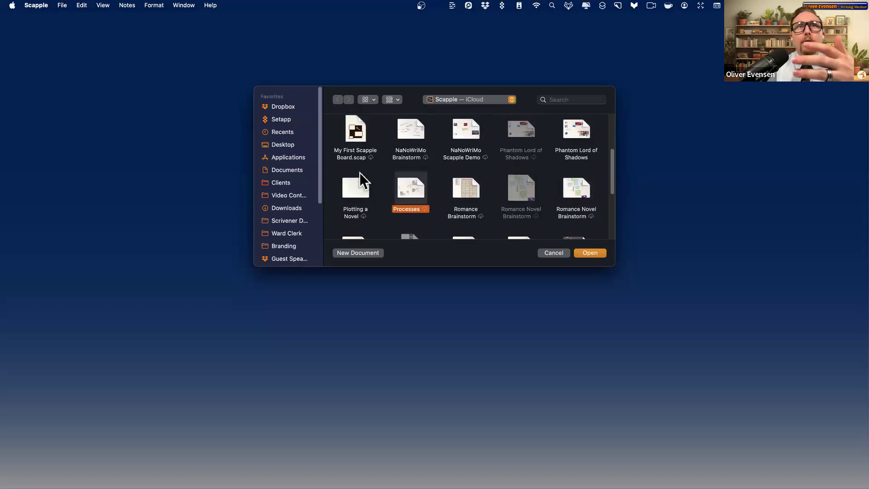
click(409, 159)
click(470, 158)
click(586, 157)
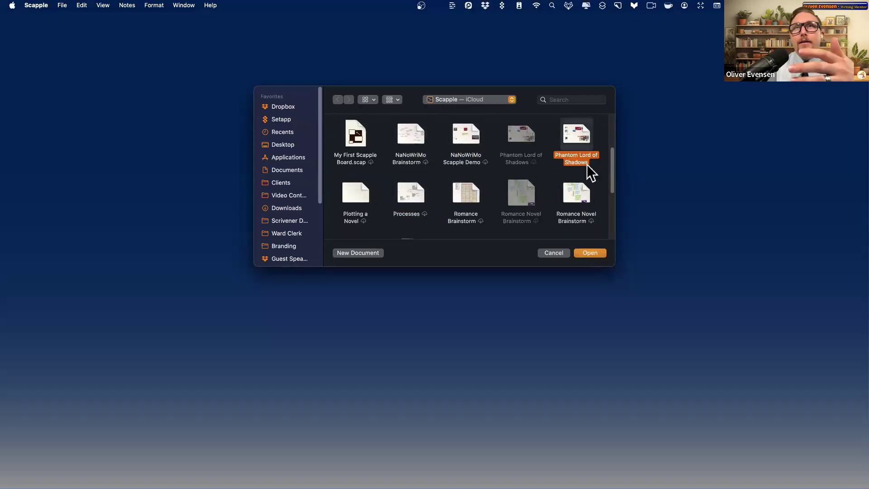
scroll(379, 178, up, 4)
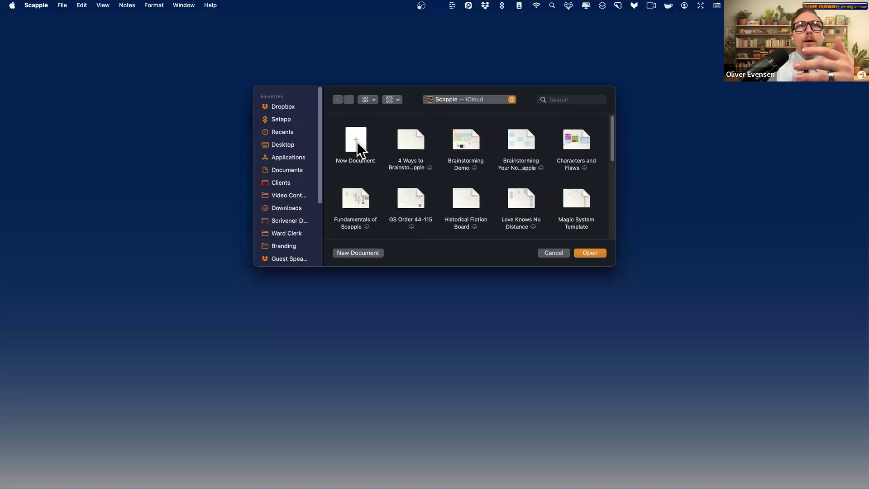
- Create a new blank document and move its window to the screen centre
double_click(357, 142)
drag(283, 17, 481, 93)
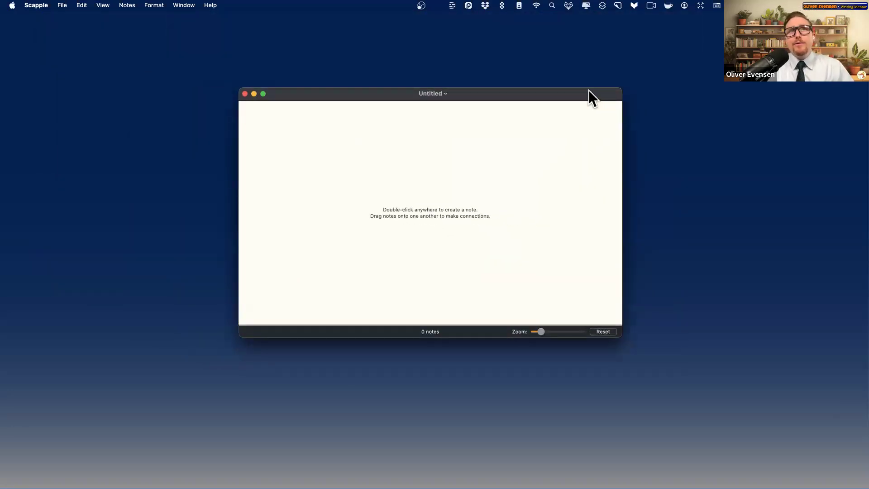
click(65, 6)
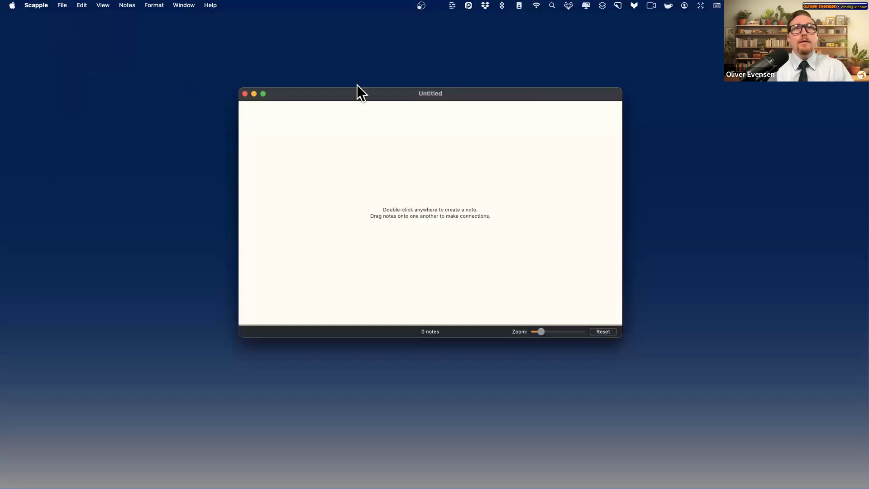
- Save the blank board as 'Nordic Monkey' in the Scapple — iCloud location
key(BackSpace)
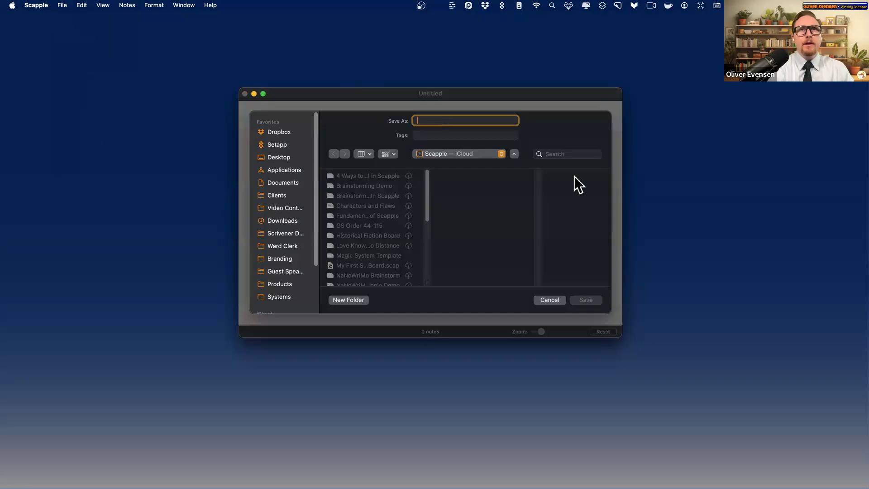
drag(505, 102, 499, 126)
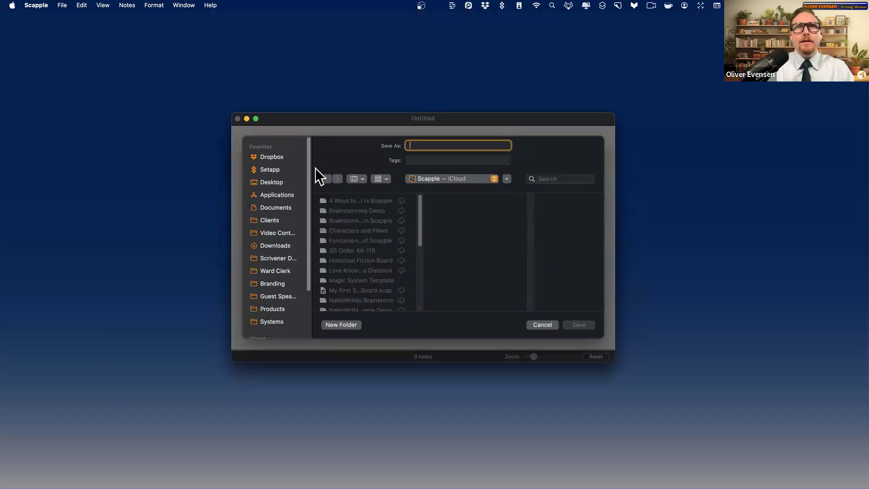
drag(450, 123, 391, 143)
drag(547, 134, 648, 109)
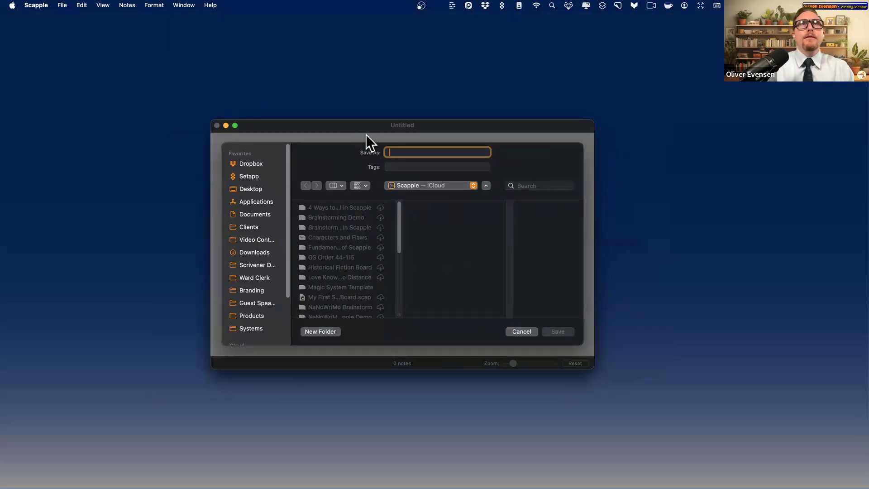
drag(422, 134, 476, 146)
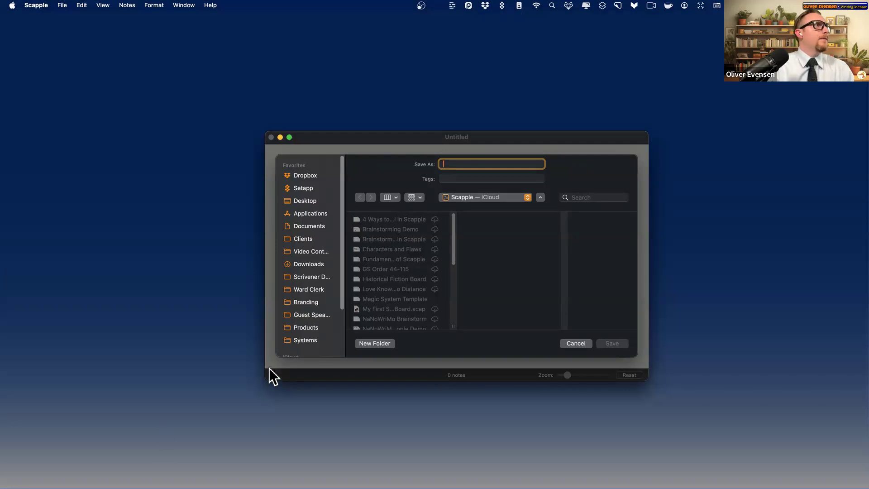
mouse_move(204, 485)
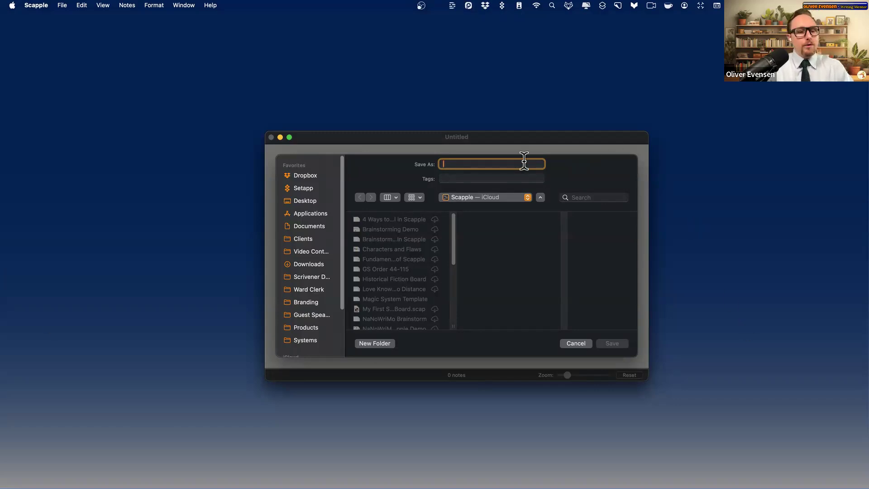
right_click(461, 164)
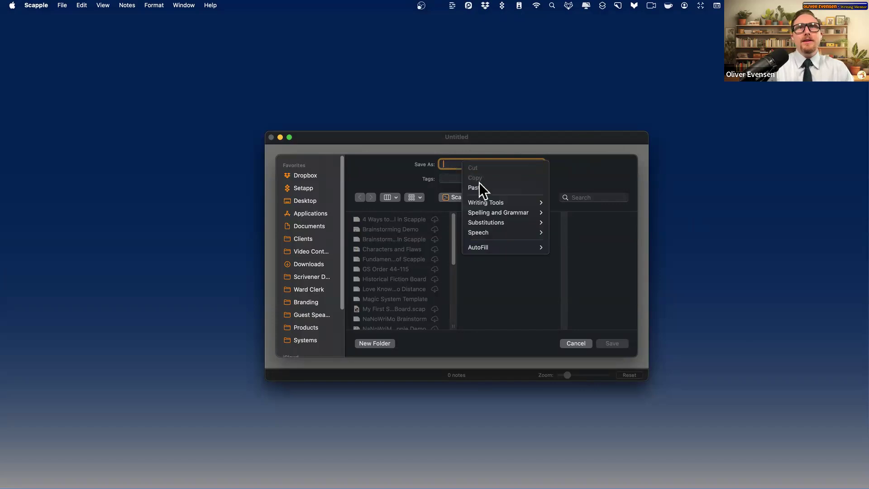
click(443, 170)
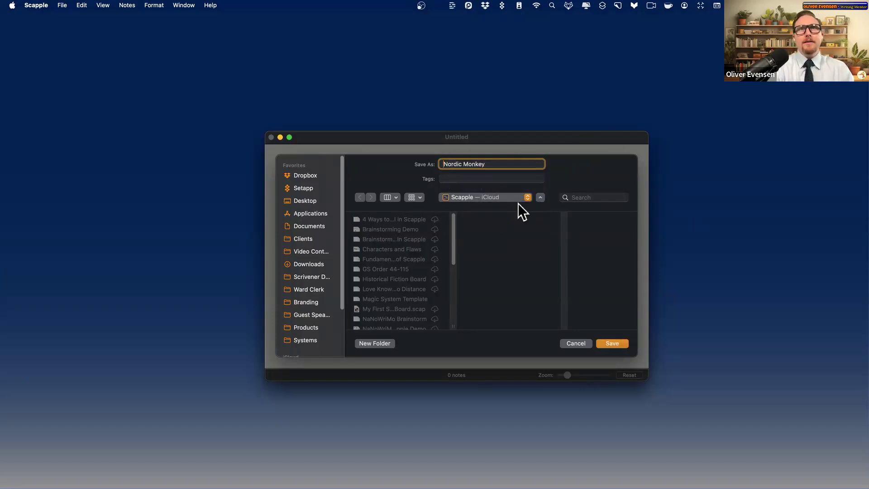
click(605, 345)
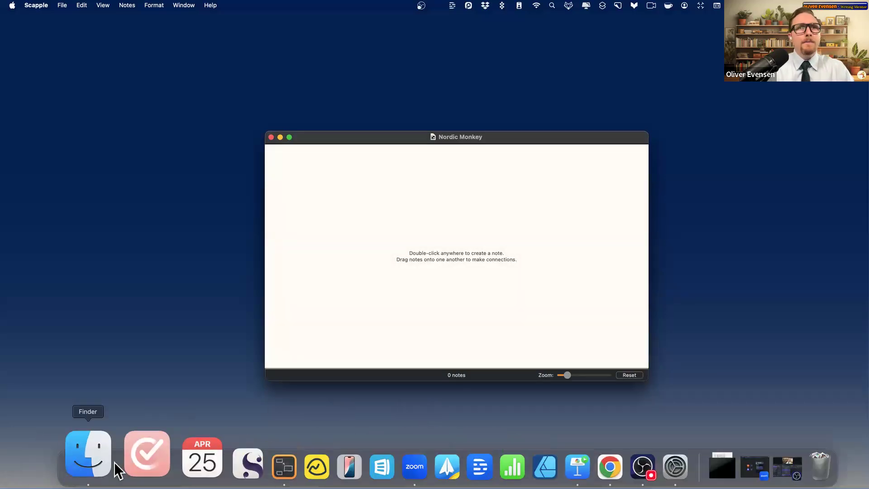
click(100, 455)
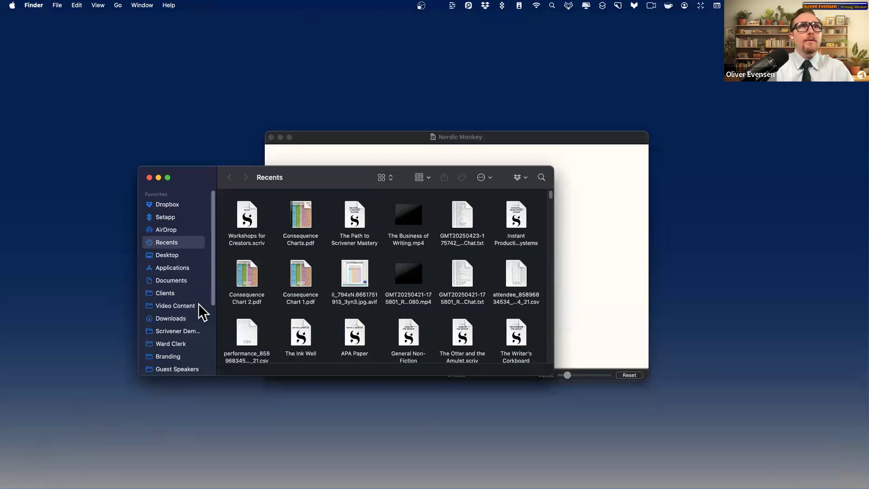
- Open the Scapple folder in iCloud Drive and clean up its file icons
scroll(199, 309, down, 5)
scroll(158, 260, up, 5)
scroll(172, 305, down, 3)
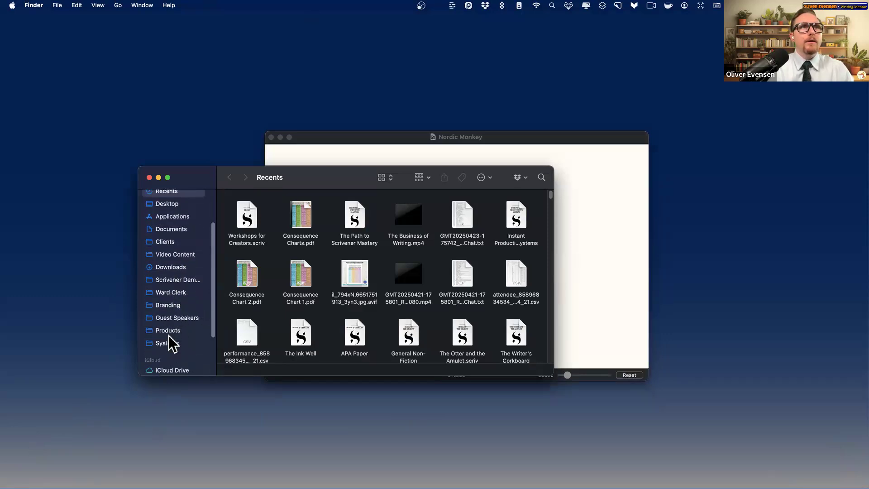
scroll(174, 238, down, 1)
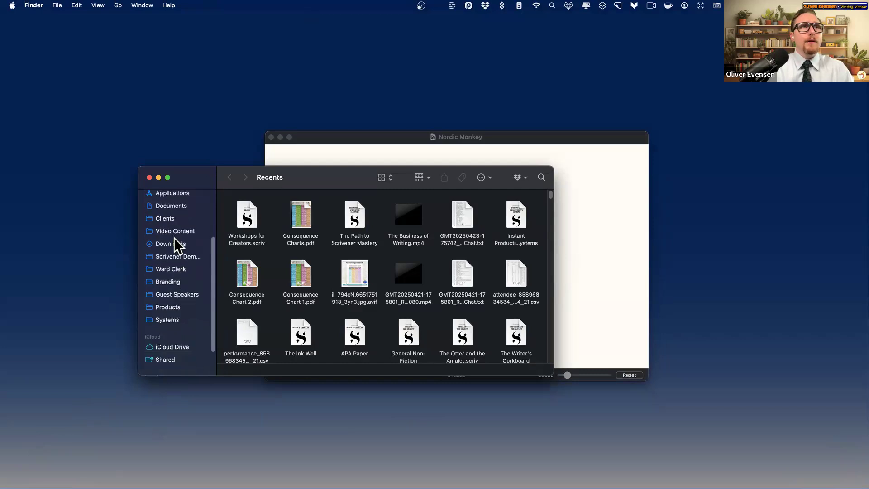
scroll(179, 258, up, 4)
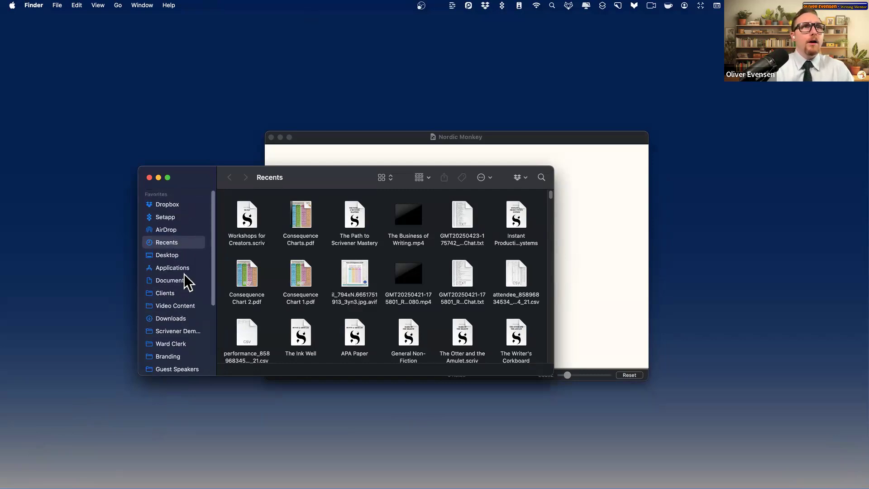
scroll(177, 316, down, 3)
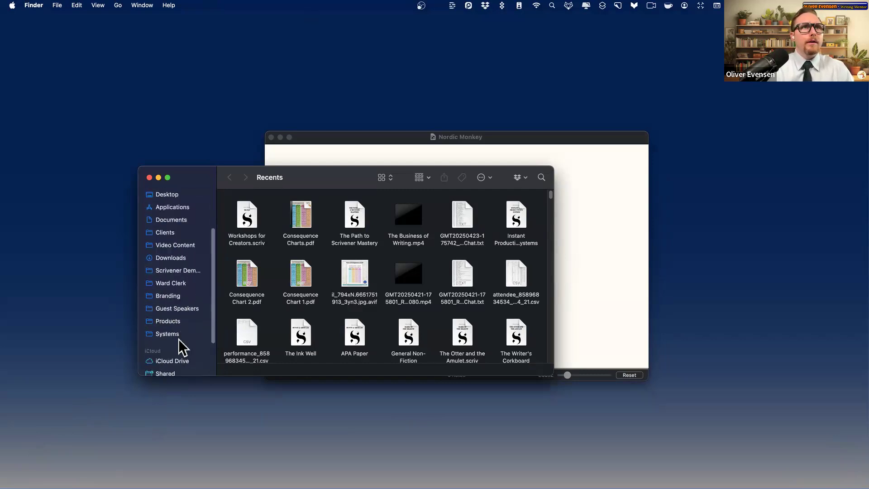
click(179, 361)
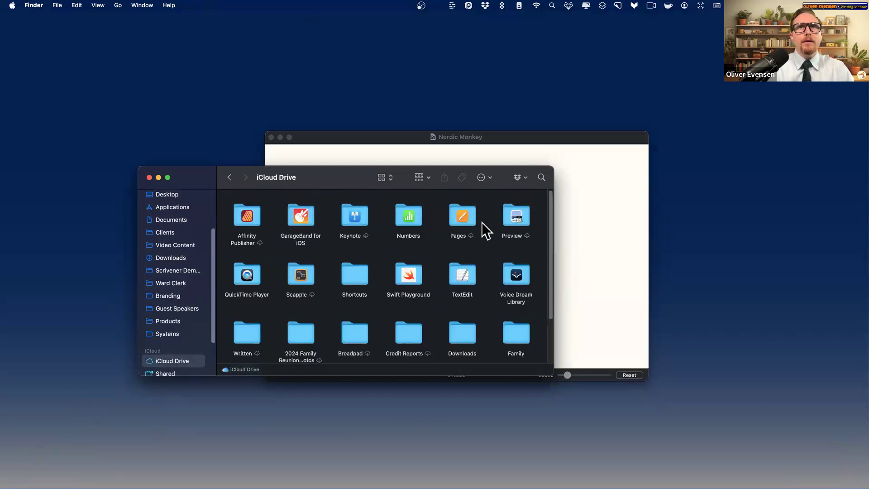
double_click(299, 278)
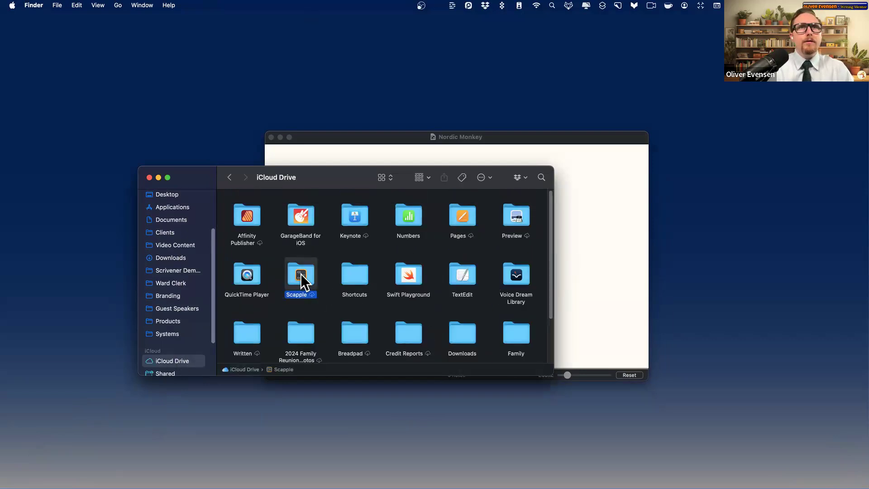
right_click(324, 240)
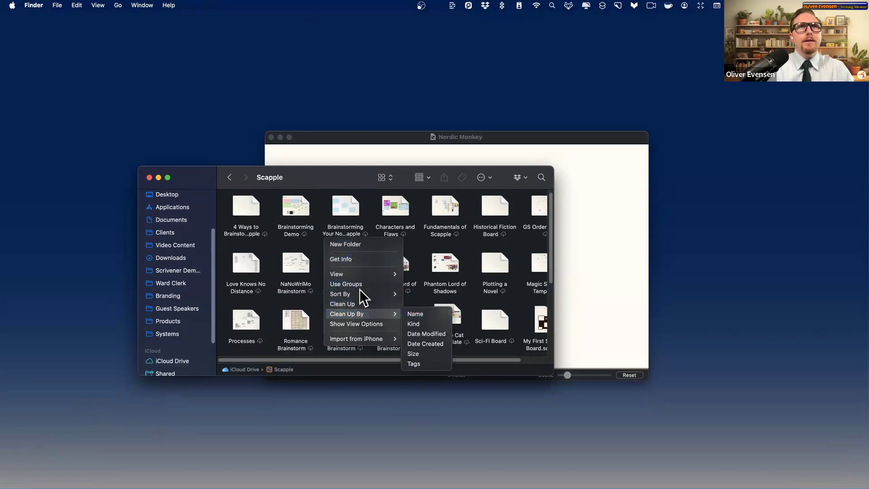
click(362, 304)
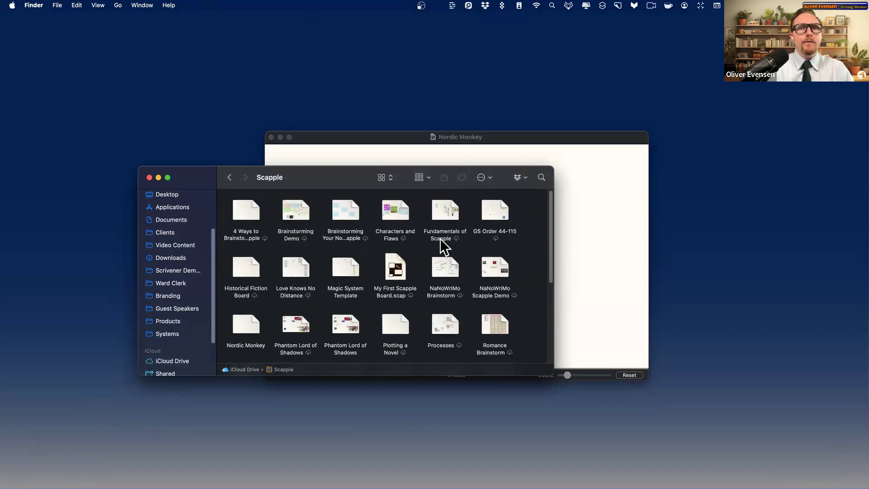
- Find Nordic Monkey, Quick Look Phantom Lord of Shadows, then return to the blank board
click(441, 269)
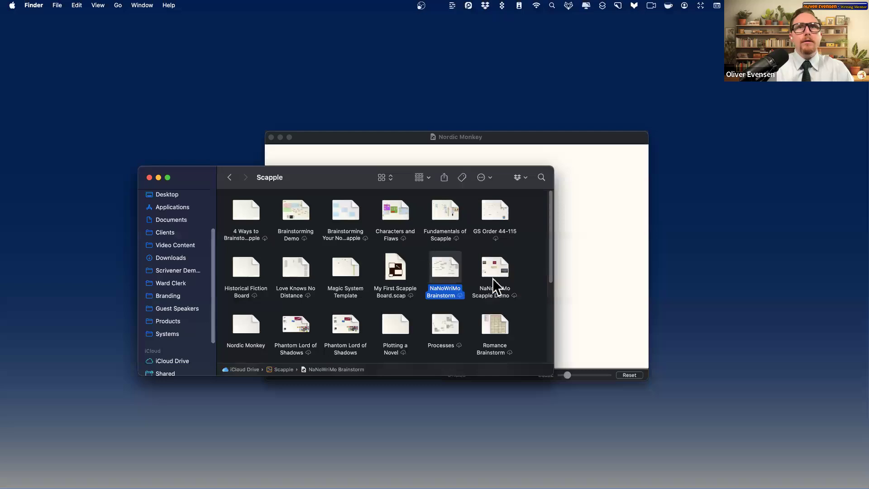
scroll(492, 278, down, 1)
click(260, 303)
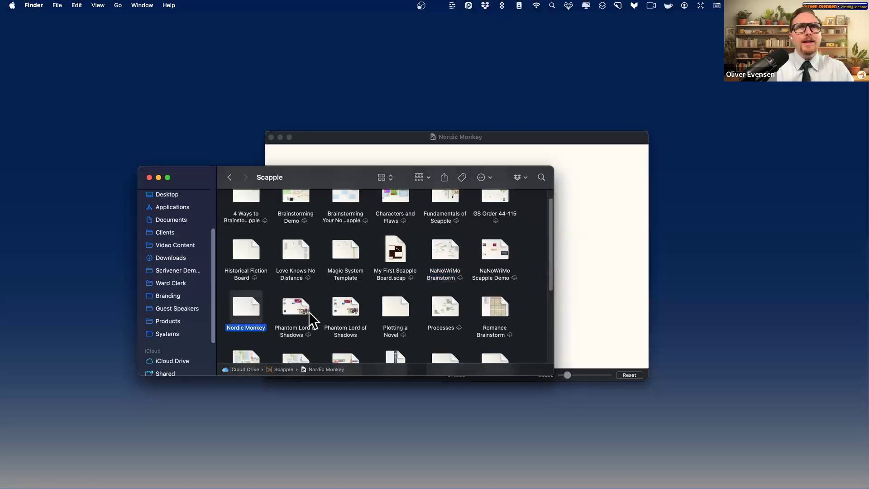
click(337, 308)
click(378, 311)
click(334, 309)
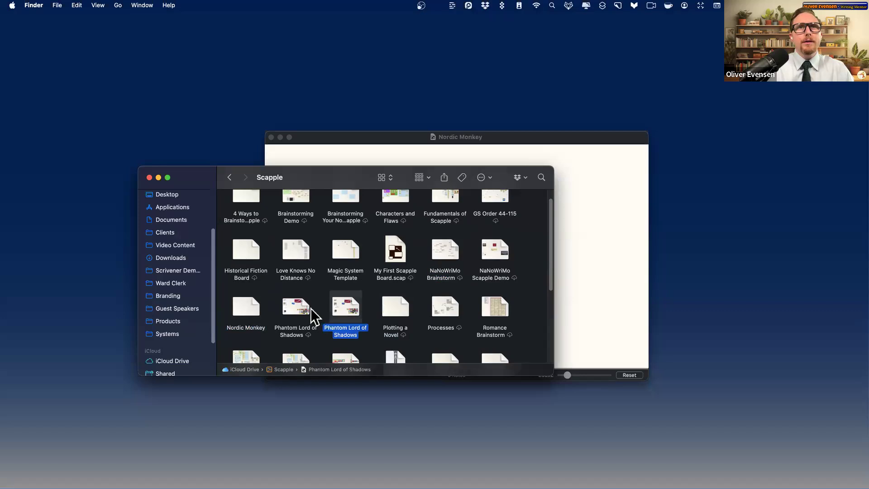
click(278, 321)
key(space)
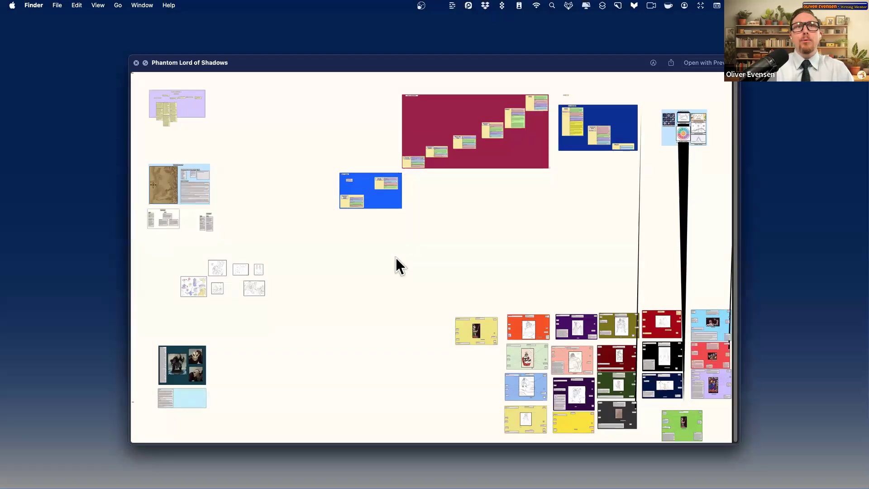
key(space)
click(622, 262)
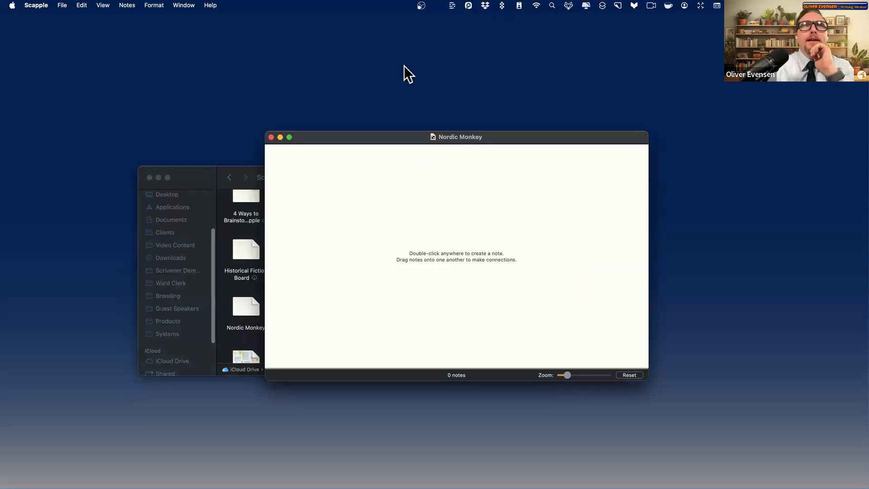
- Make the board full-screen and place a 'Plot Point:' note in the upper left
click(289, 137)
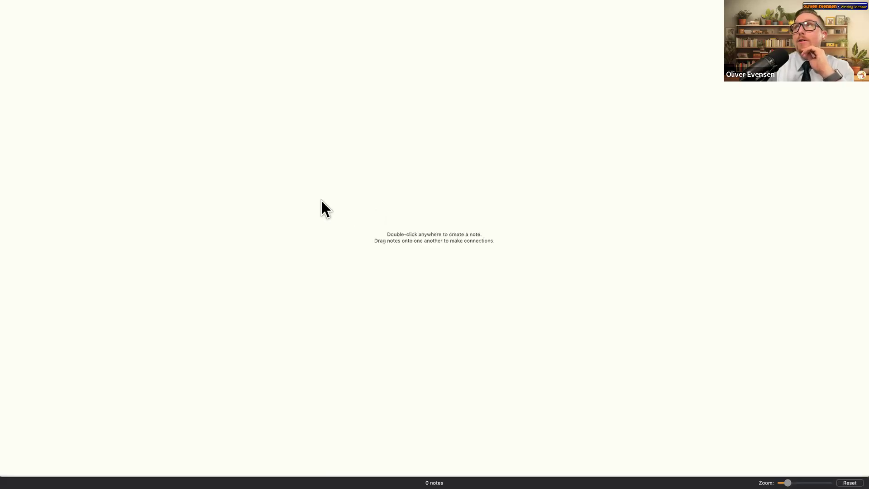
double_click(370, 213)
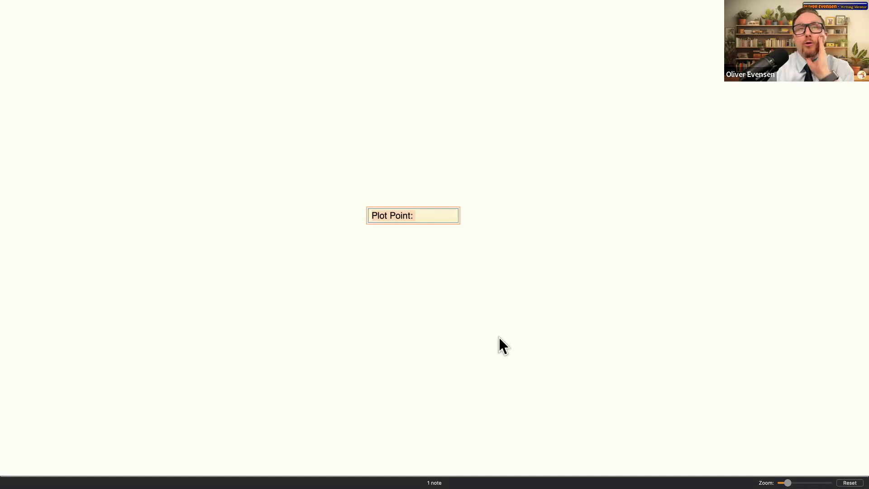
drag(207, 176, 598, 287)
drag(458, 213, 267, 134)
click(171, 70)
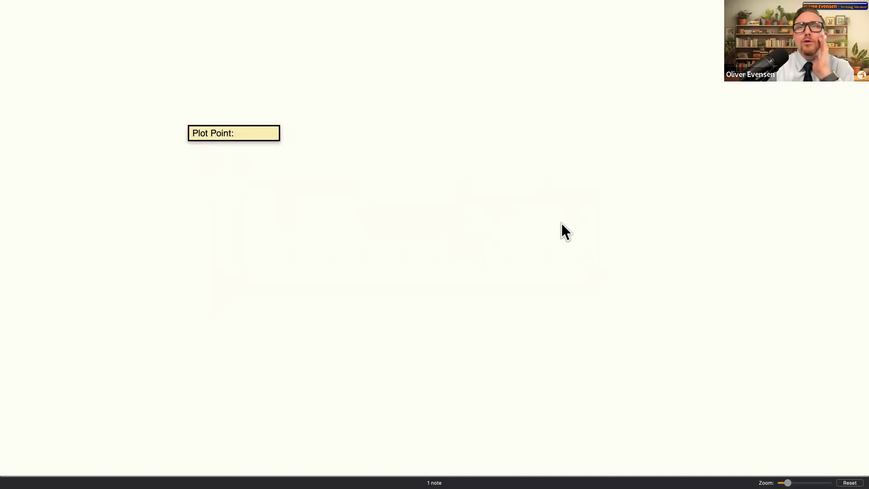
click(239, 132)
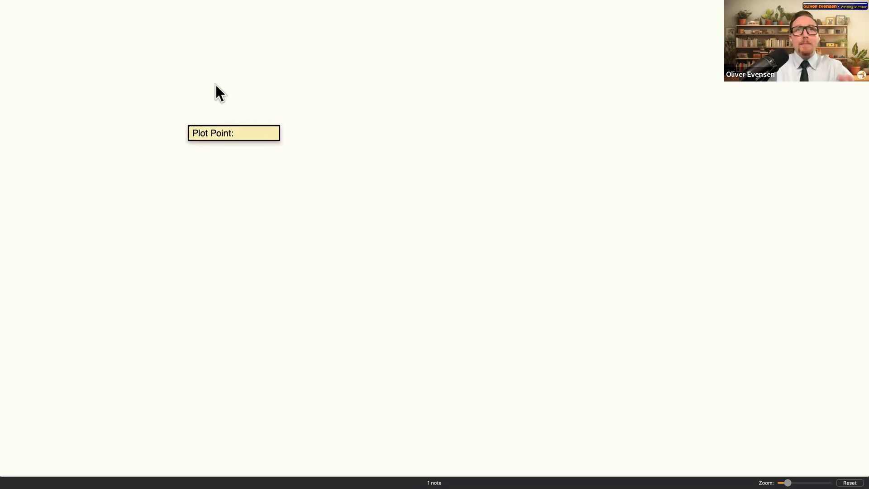
mouse_move(219, 4)
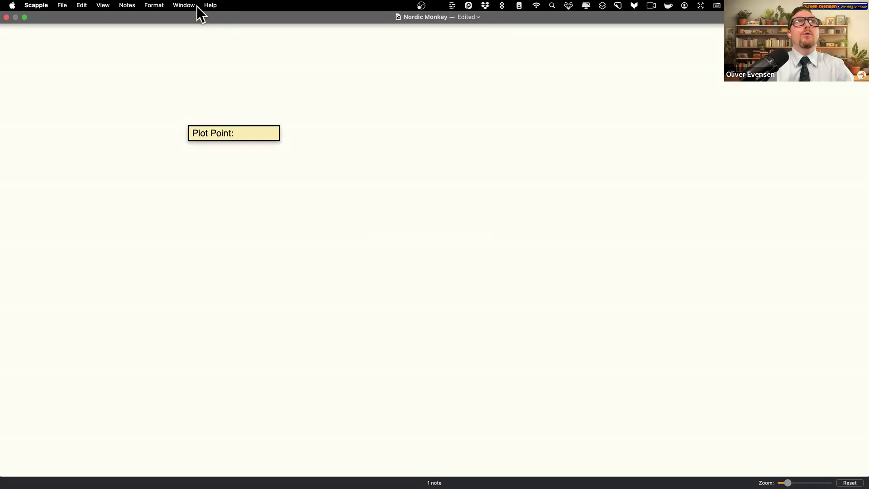
click(36, 6)
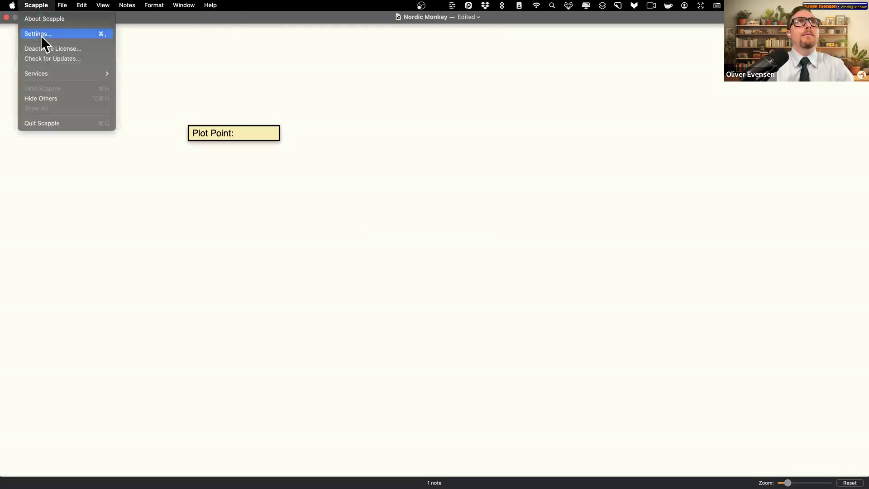
- In the New Notes settings, set the default note text to 'Plot Point:'
click(42, 37)
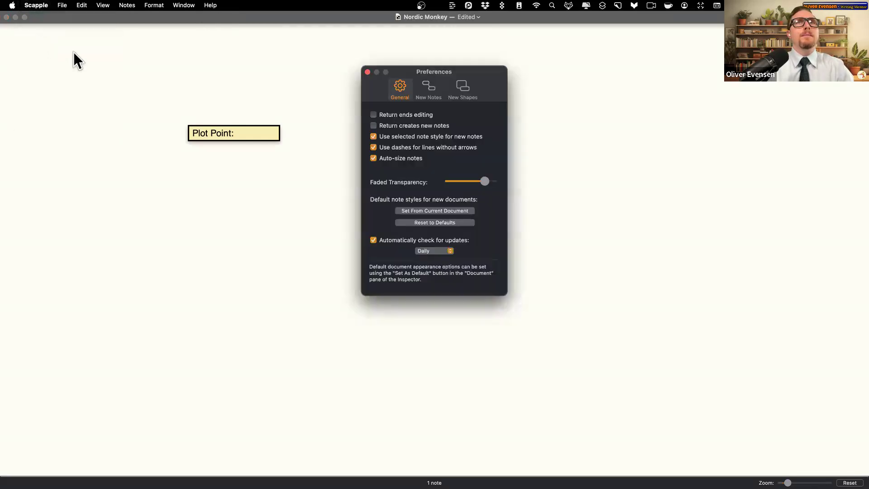
click(428, 89)
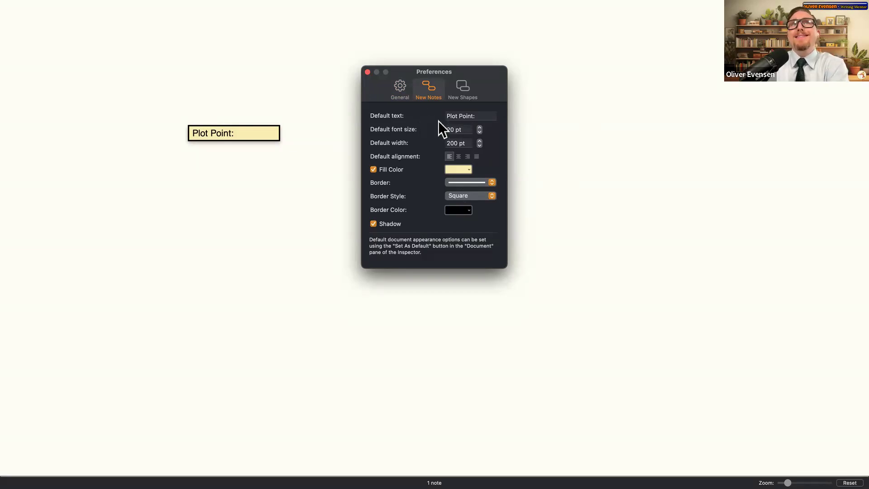
drag(475, 116, 446, 117)
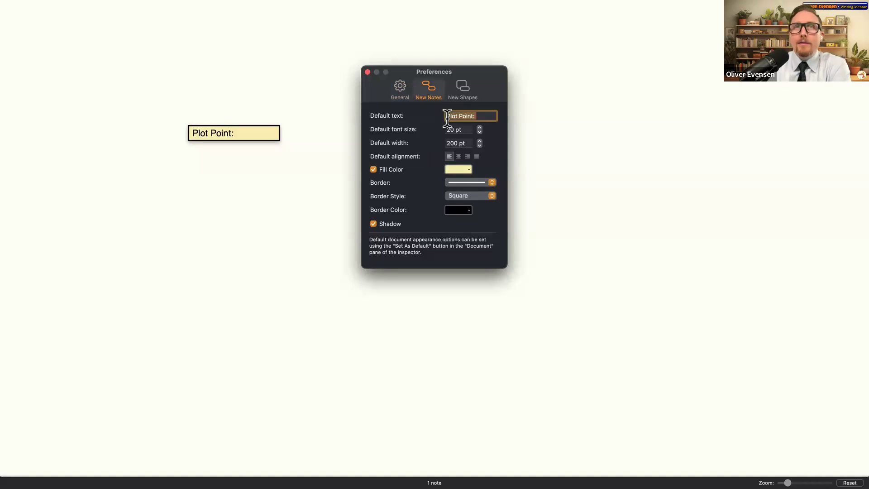
text(de)
key(BackSpace)
key(BackSpace)
text(d)
key(BackSpace)
text(Defaul)
key(BackSpace)
key(BackSpace)
key(BackSpace)
key(BackSpace)
text(fault)
key(BackSpace)
key(BackSpace)
key(BackSpace)
key(BackSpace)
key(BackSpace)
key(BackSpace)
key(BackSpace)
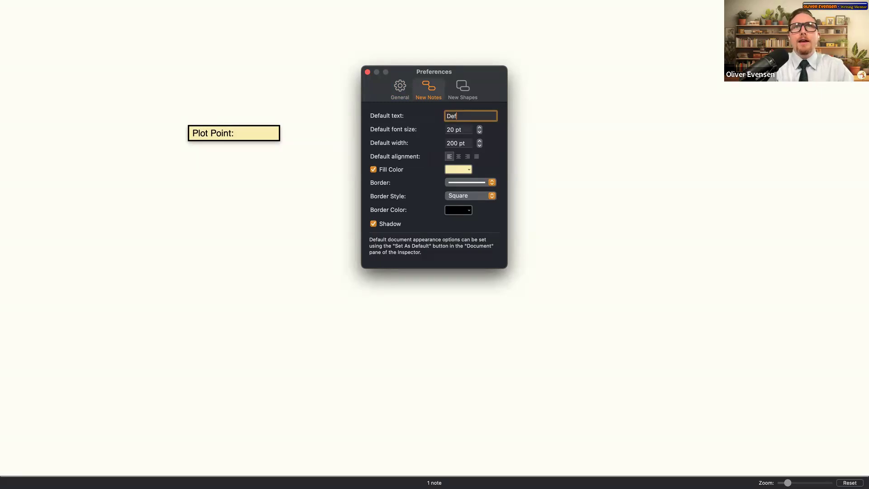
text(text)
key(BackSpace)
key(BackSpace)
key(BackSpace)
key(BackSpace)
text(Text)
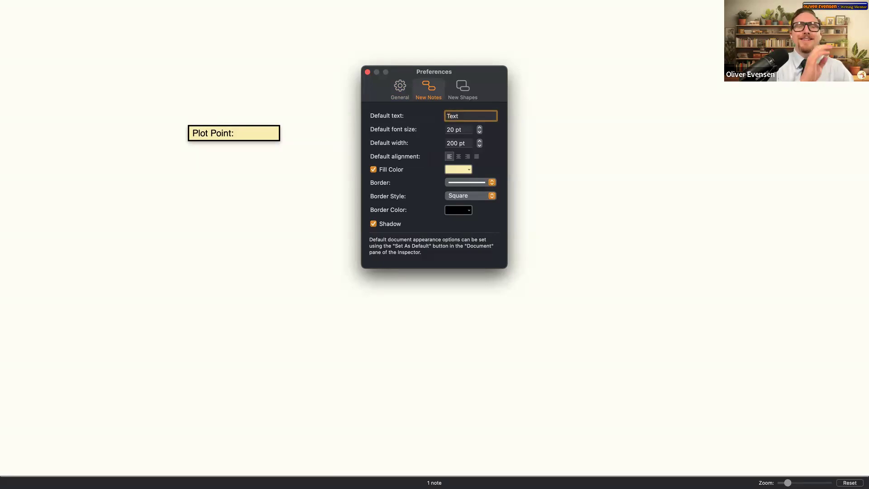
key(BackSpace)
key(BackSpace)
key(BackSpace)
key(BackSpace)
text(Text)
key(BackSpace)
key(BackSpace)
key(BackSpace)
key(BackSpace)
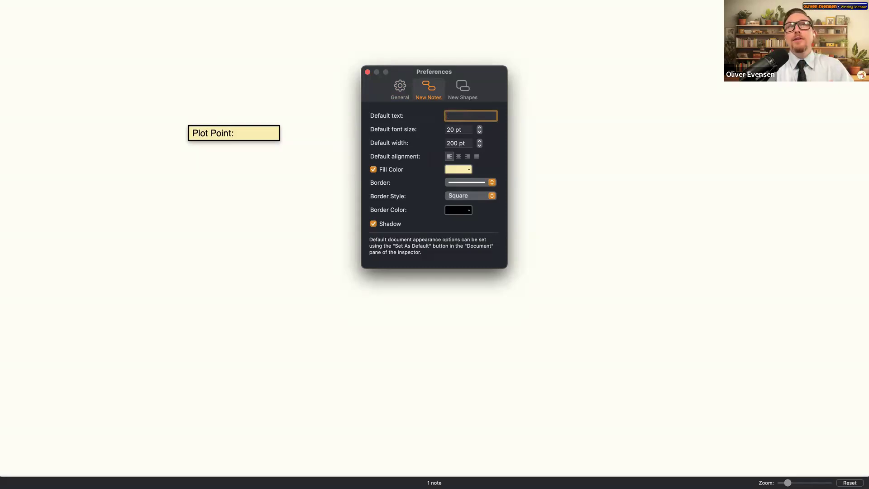
text(Plot Point)
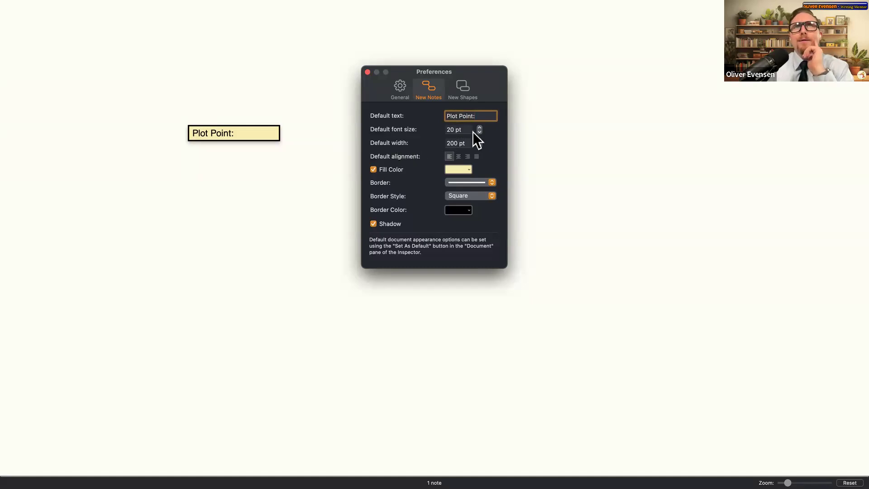
- Set new-note font size to 25 pt, width to 300 pt, and centre alignment
click(460, 132)
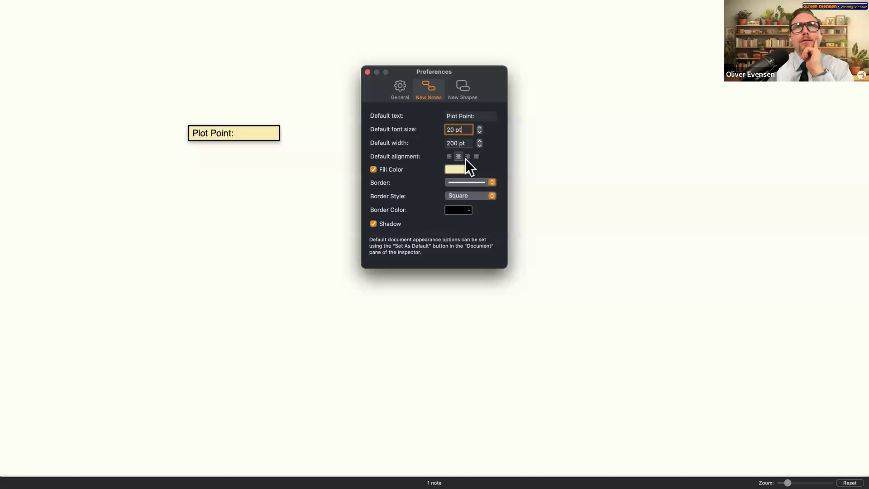
click(449, 156)
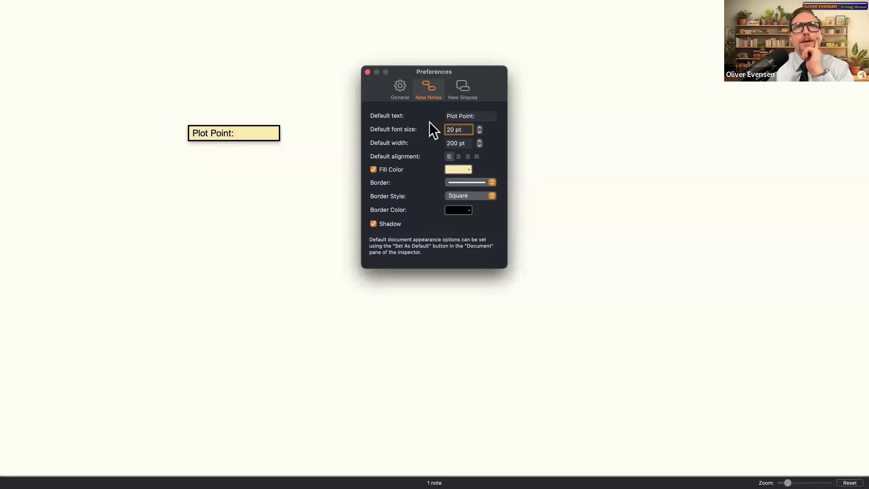
click(464, 169)
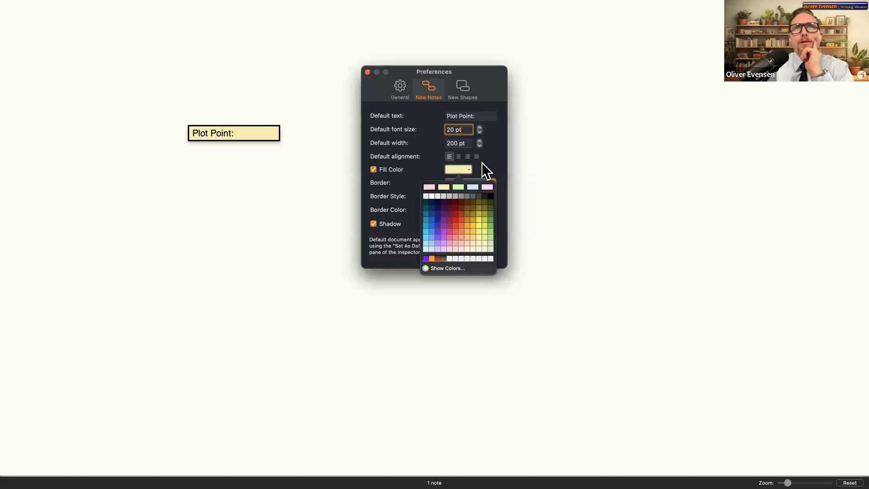
click(461, 129)
double_click(451, 129)
text(25)
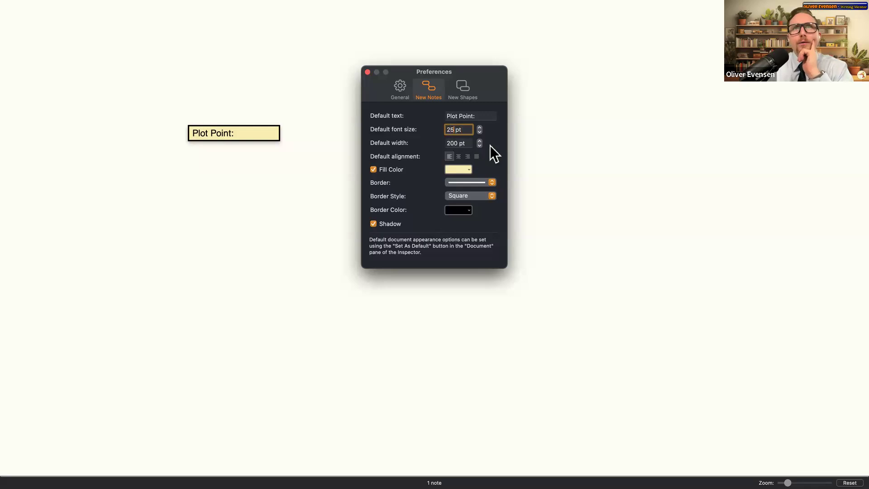
click(452, 142)
double_click(452, 143)
text(300)
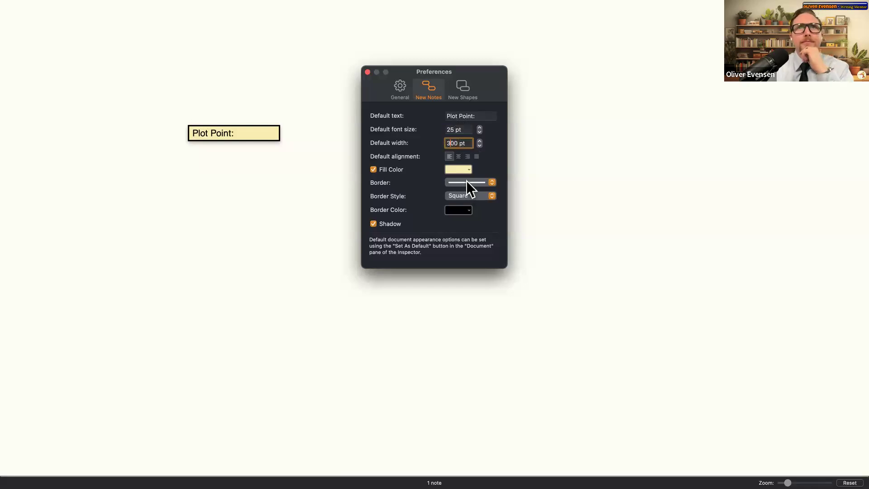
- Give new notes a light green fill and a Jagged border, keeping black border colour
click(458, 170)
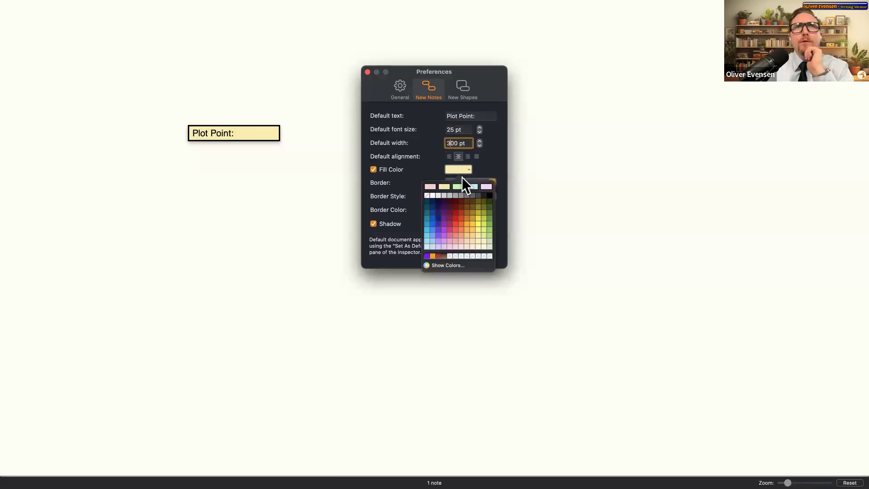
click(490, 237)
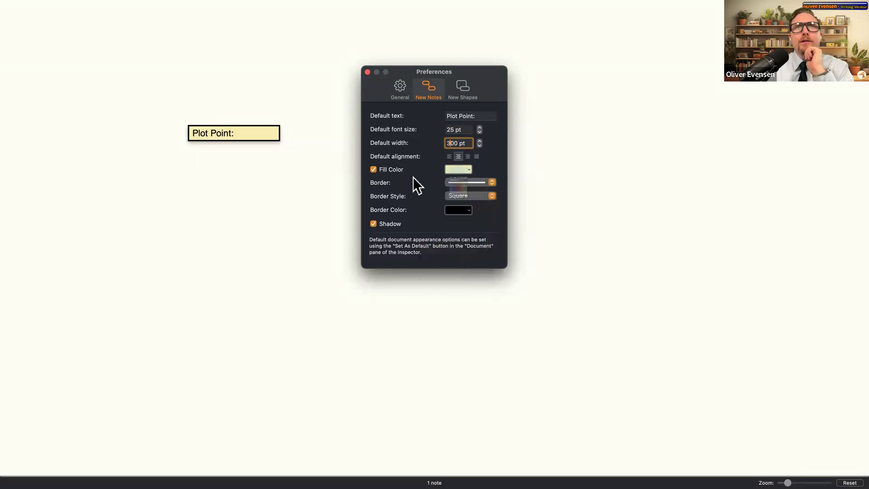
click(466, 184)
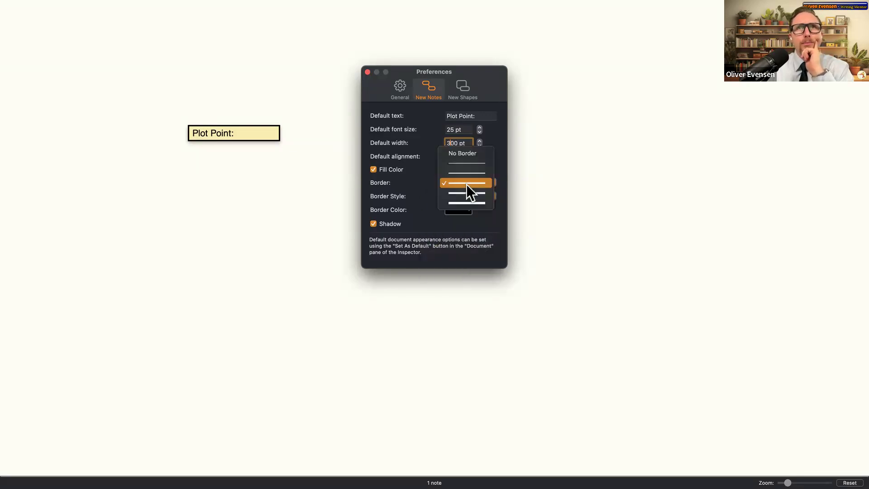
click(467, 202)
click(467, 199)
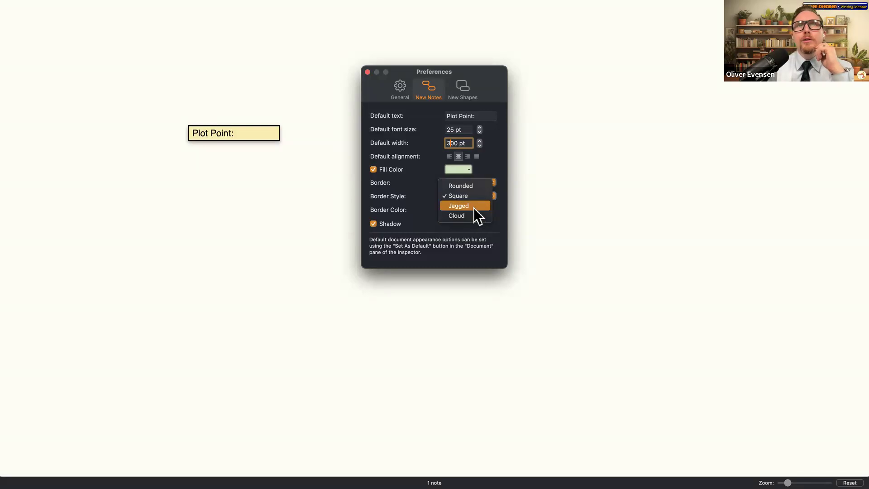
click(473, 207)
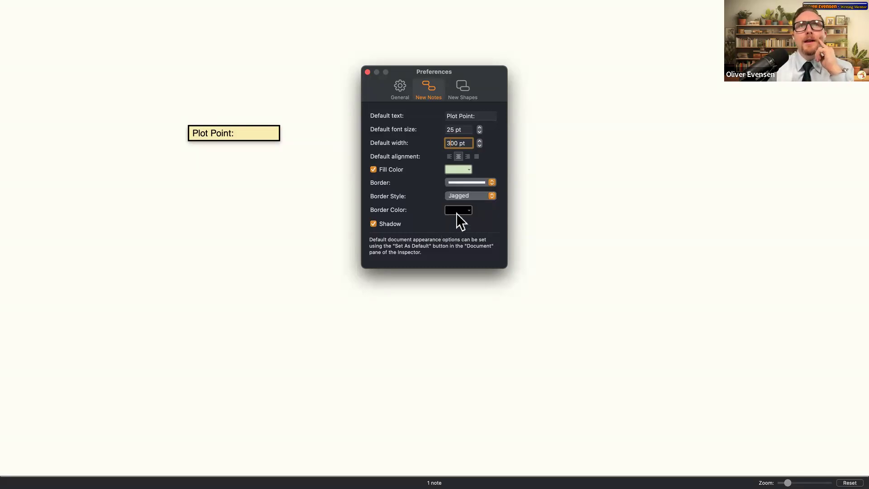
click(456, 212)
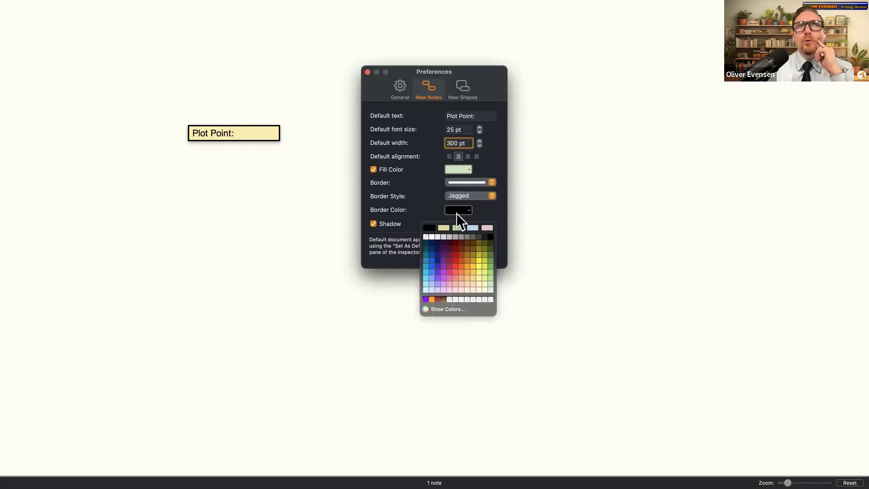
click(483, 212)
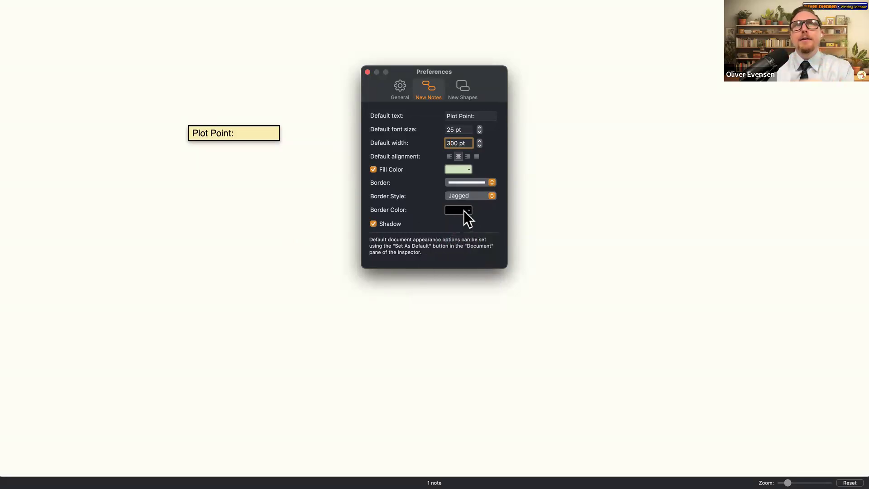
click(463, 210)
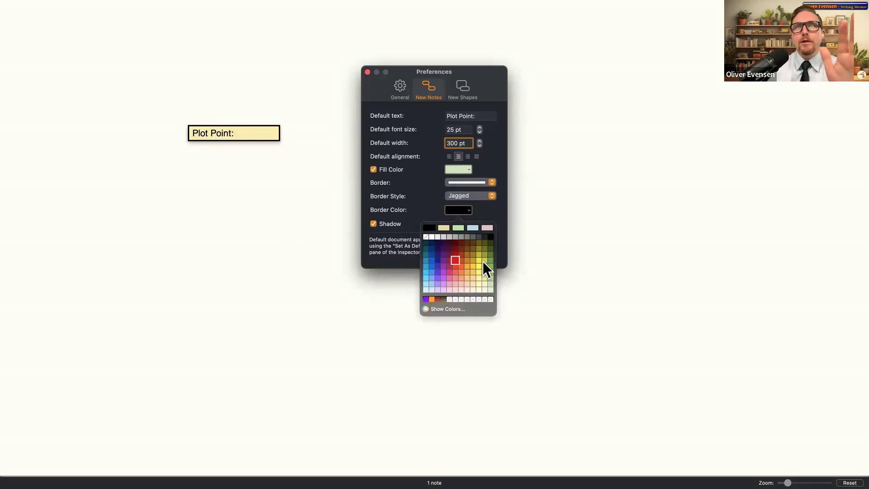
click(550, 266)
- Create a green jagged header 'Scenes I want to Write' and place it top left
drag(426, 69, 133, 175)
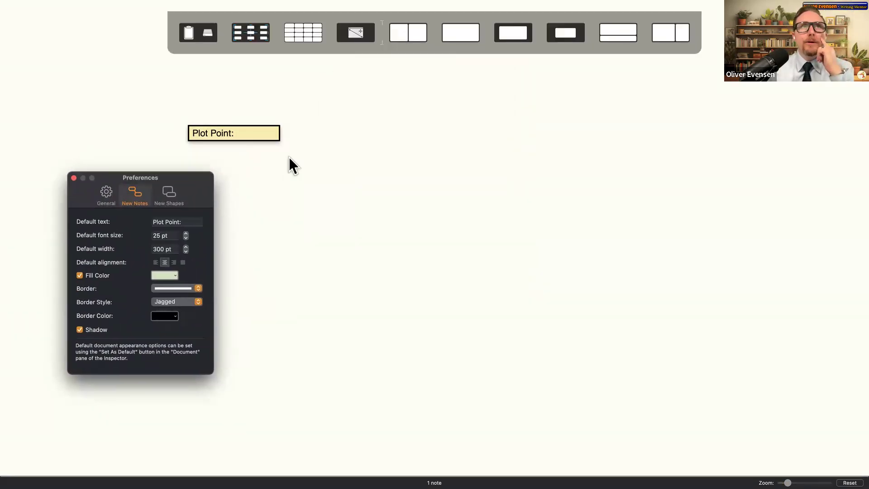
double_click(461, 135)
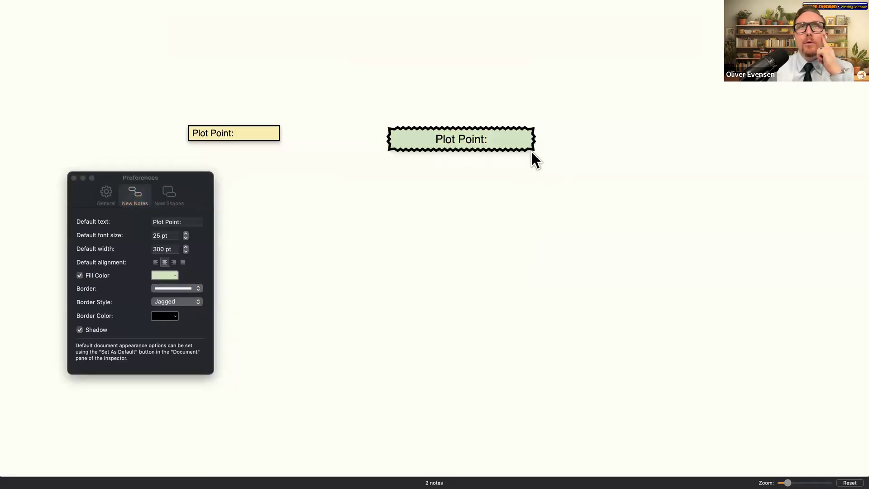
drag(262, 116, 250, 113)
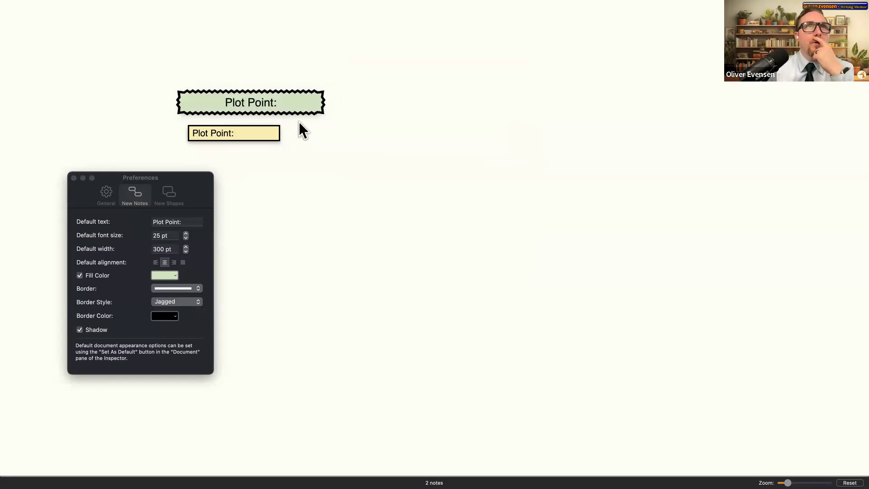
drag(178, 98, 602, 88)
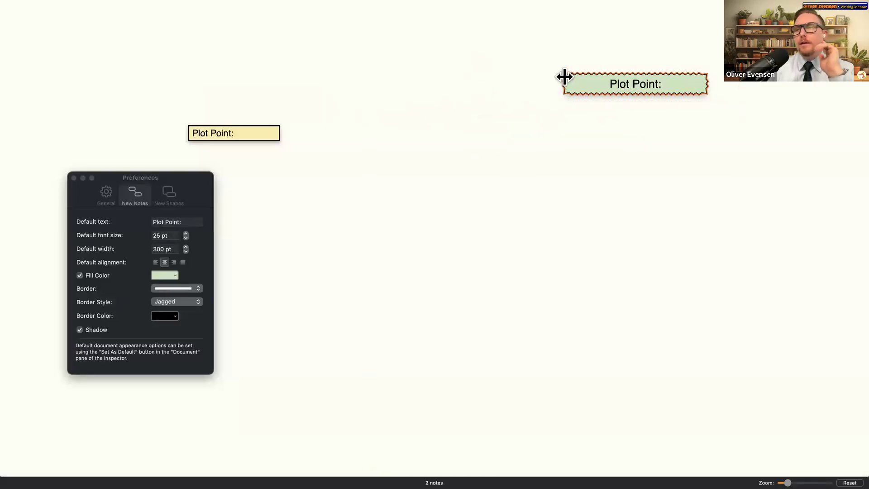
double_click(654, 84)
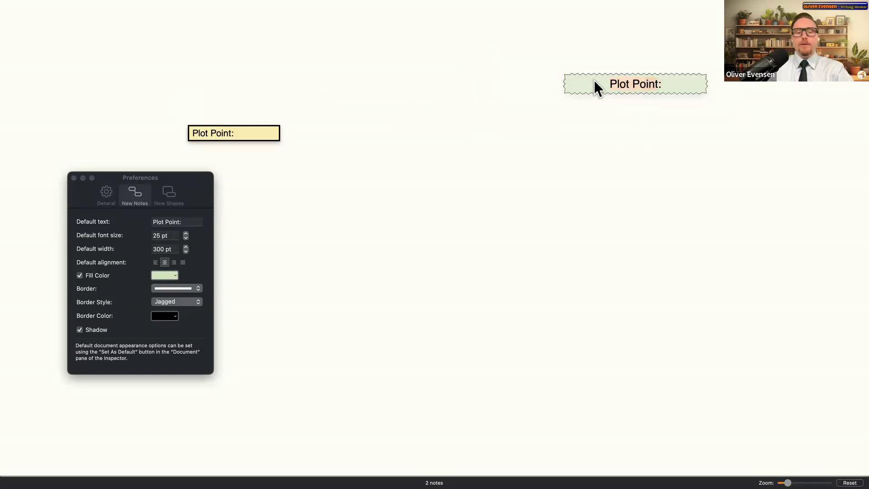
text(Scene)
key(BackSpace)
text(s I want to WRite)
key(BackSpace)
key(BackSpace)
key(BackSpace)
key(BackSpace)
key(BackSpace)
key(BackSpace)
text(WRite)
key(BackSpace)
key(BackSpace)
key(BackSpace)
key(BackSpace)
text(rite)
key(Return)
key(BackSpace)
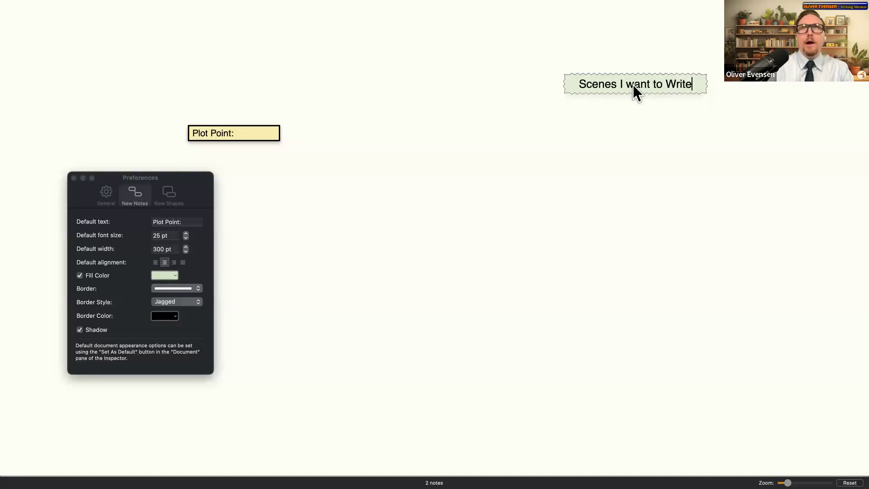
click(713, 208)
drag(654, 86, 156, 64)
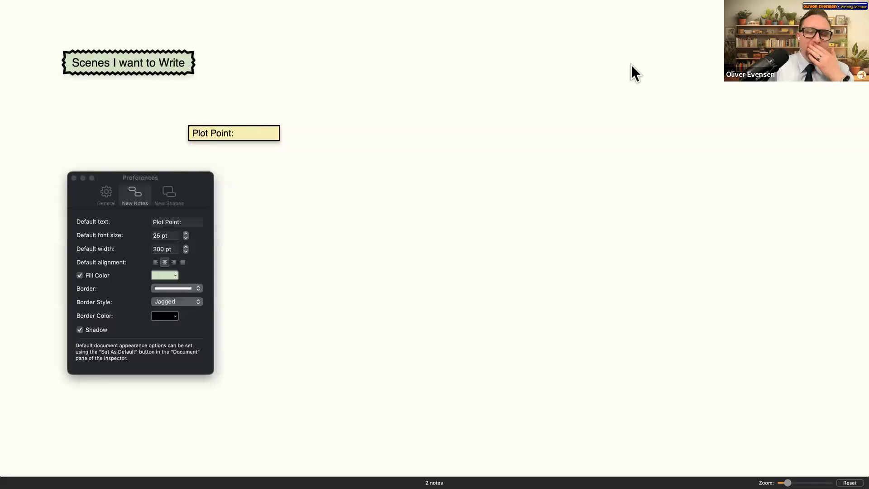
- Add a 'Plot Points/Beats' header at top right and move the yellow Plot Point note centrally
double_click(718, 73)
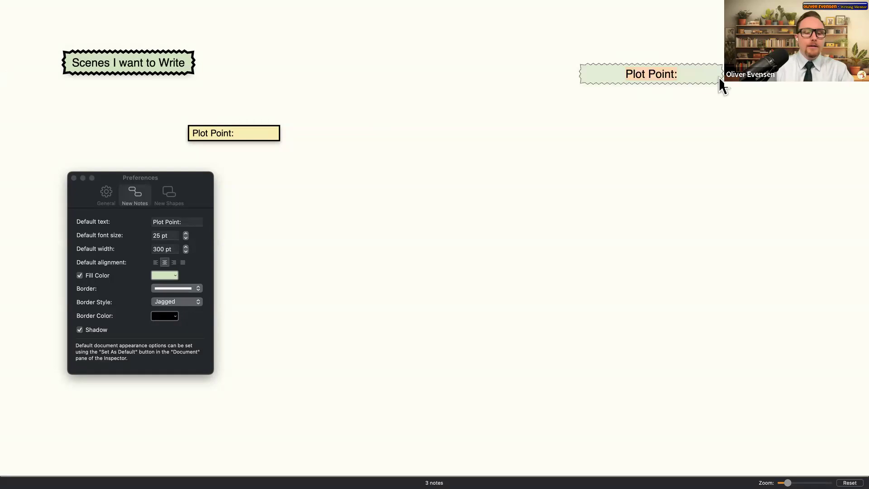
text(PLot)
key(BackSpace)
key(BackSpace)
key(BackSpace)
text(lots)
key(BackSpace)
text(Points/)
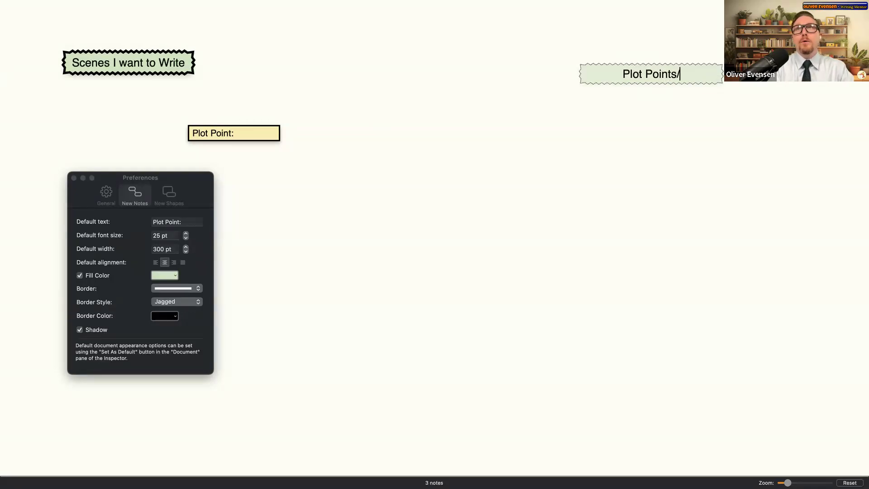
text(Beats)
key(Return)
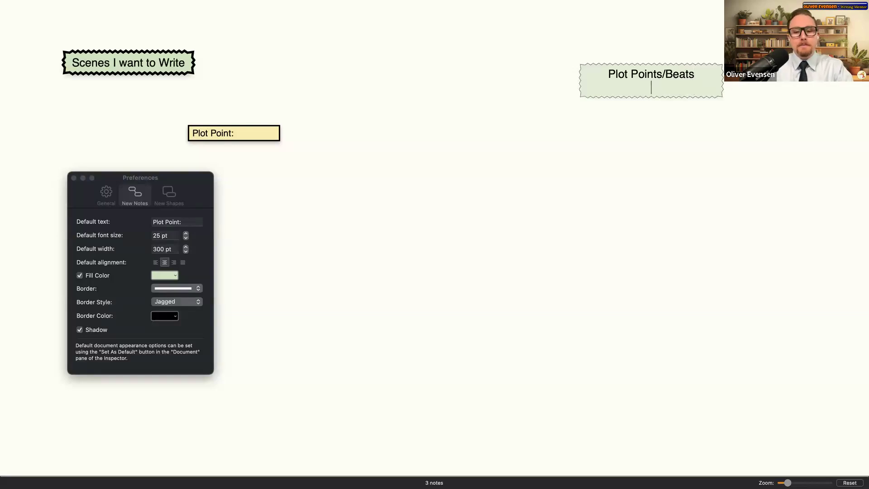
key(Escape)
drag(652, 81, 792, 82)
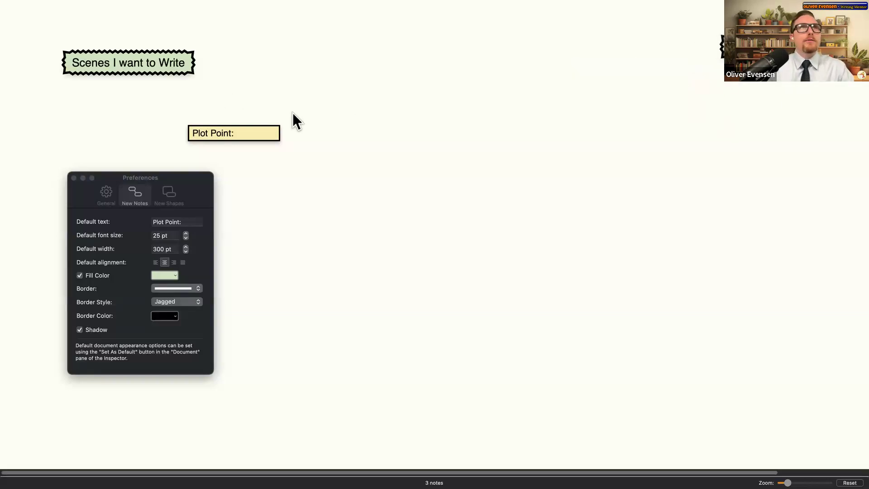
drag(229, 136, 532, 150)
click(352, 224)
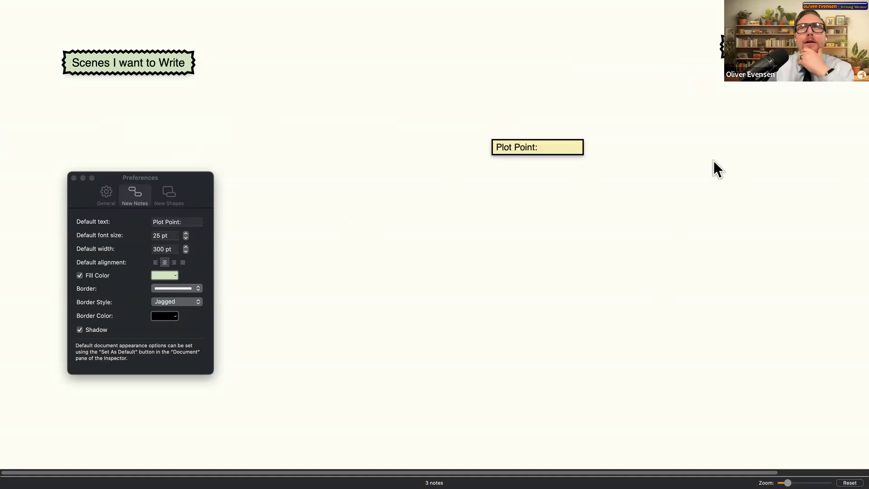
- Add a 'Darlings Killed' header note in the lower right of the board
double_click(683, 303)
text(Darlings Kills)
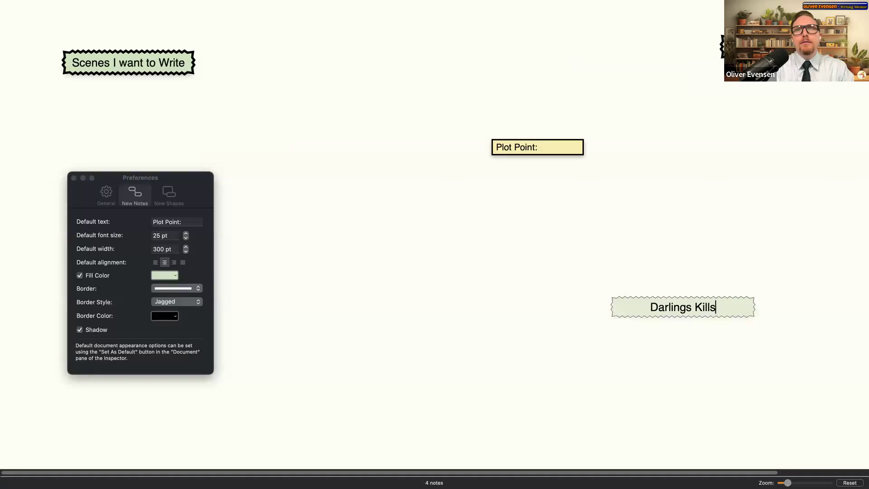
key(BackSpace)
text(ed)
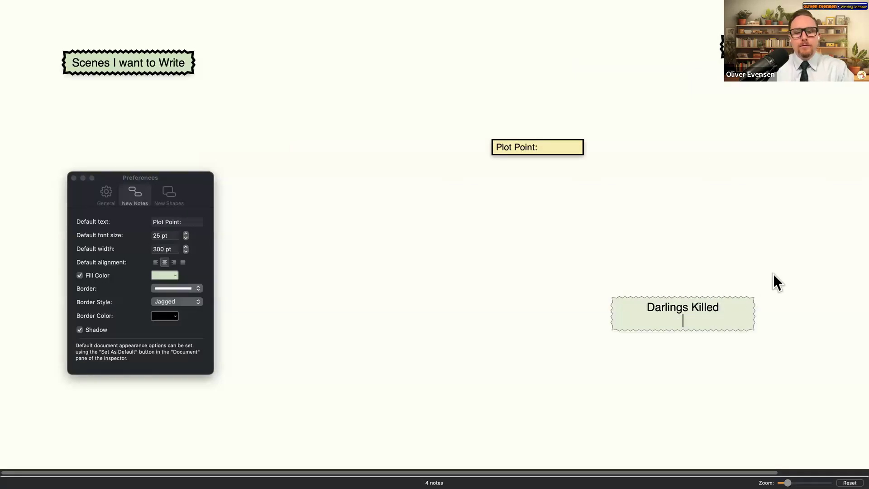
click(728, 357)
drag(670, 319, 826, 403)
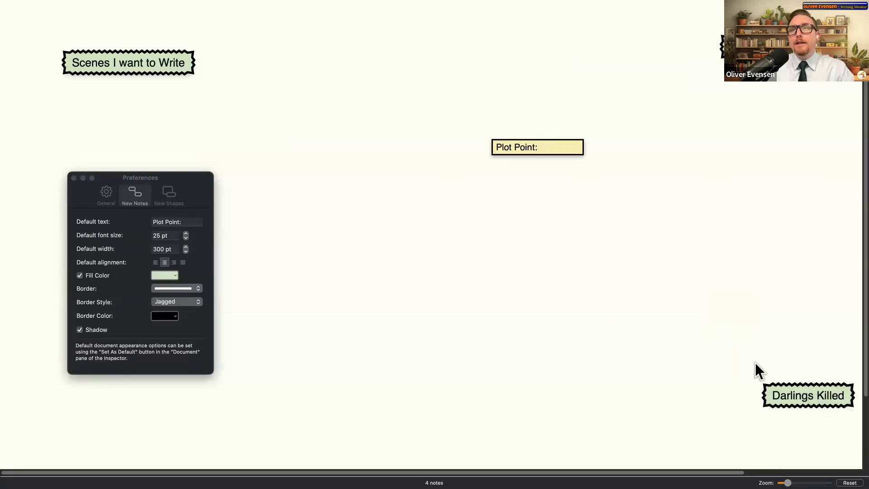
- Move the new-note defaults window aside and add a 'Potential Scenes' header near the top centre
scroll(419, 302, down, 3)
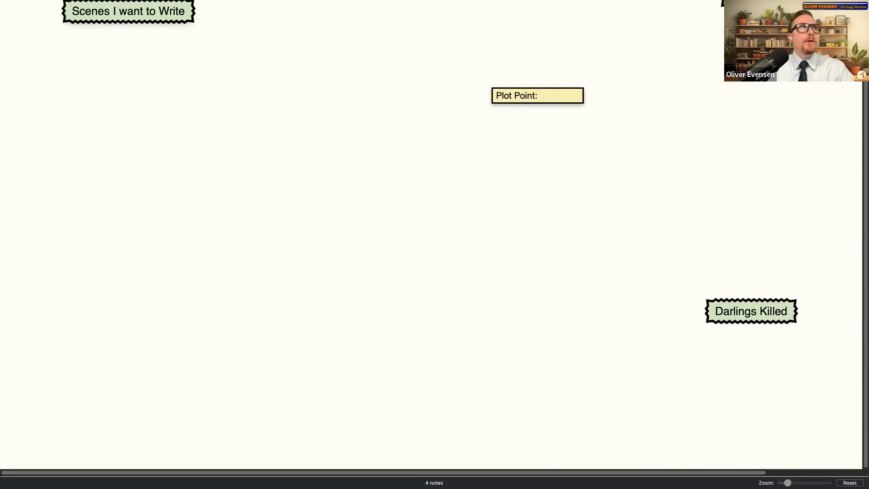
drag(402, 227, 778, 68)
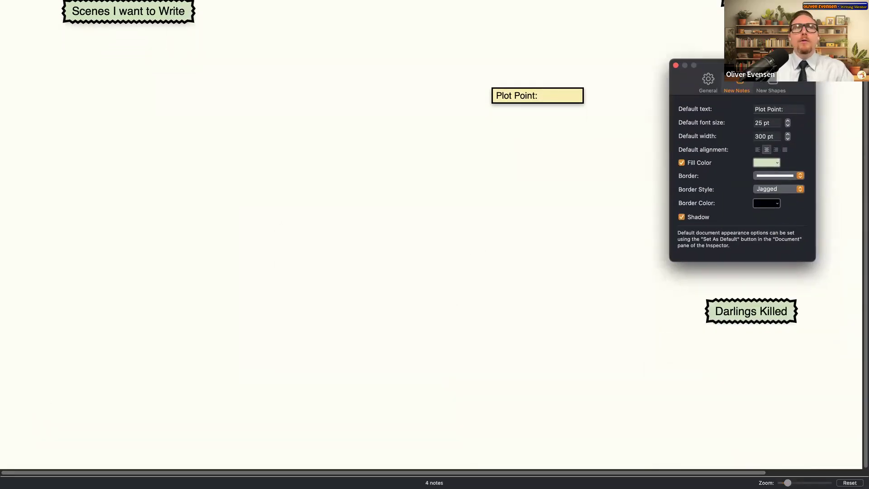
double_click(123, 294)
text(D)
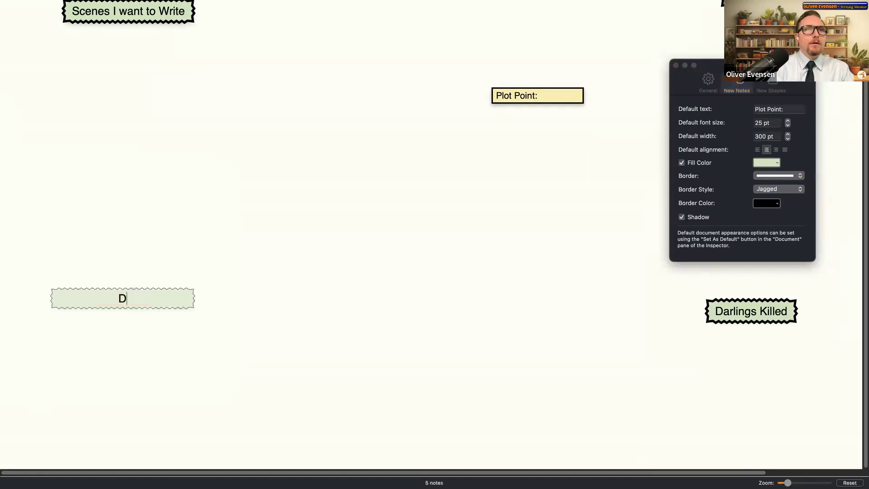
key(BackSpace)
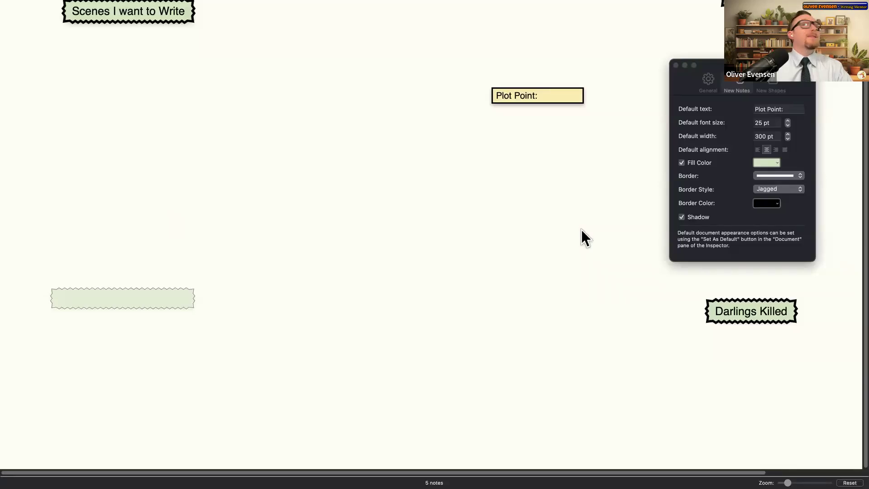
scroll(502, 201, up, 3)
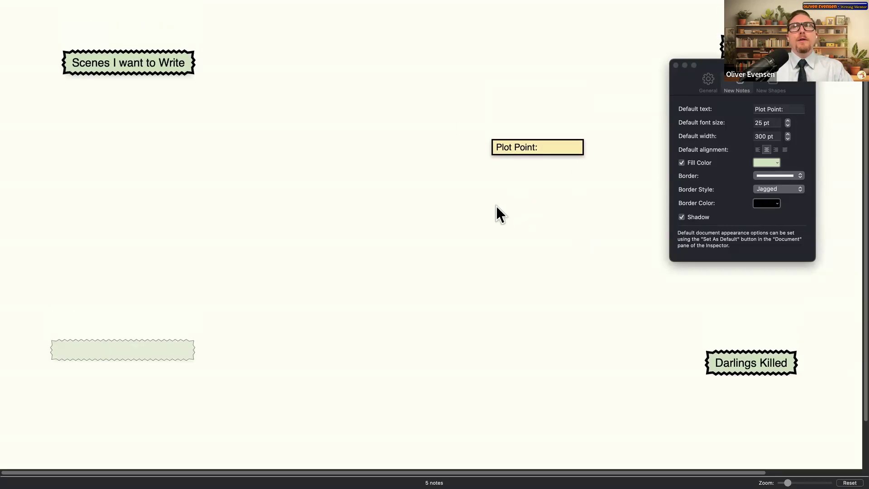
double_click(432, 55)
text(Pot)
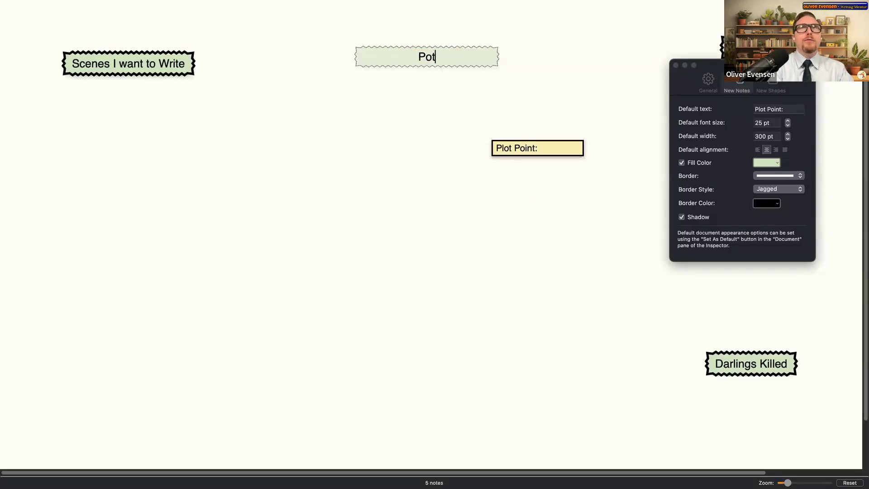
text(ential Scenes)
key(Return)
key(BackSpace)
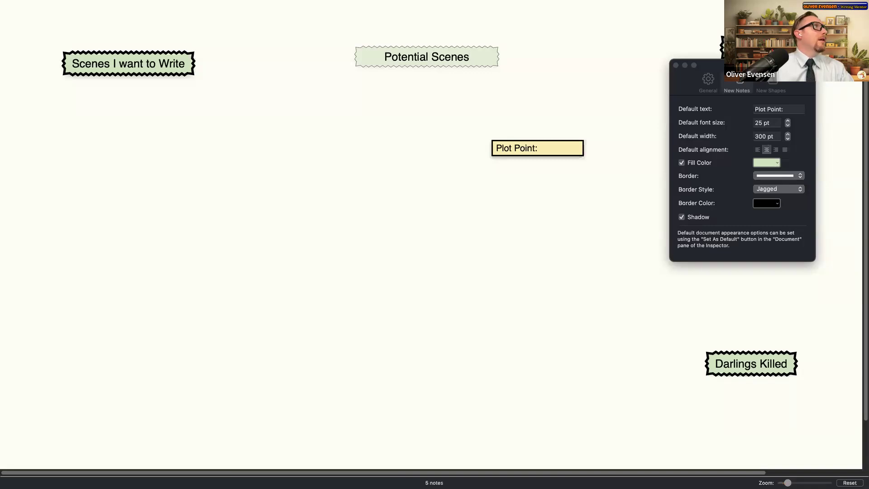
- Add a 'Story Seeds' header on the left and nudge Darlings Killed slightly upward
scroll(136, 295, down, 2)
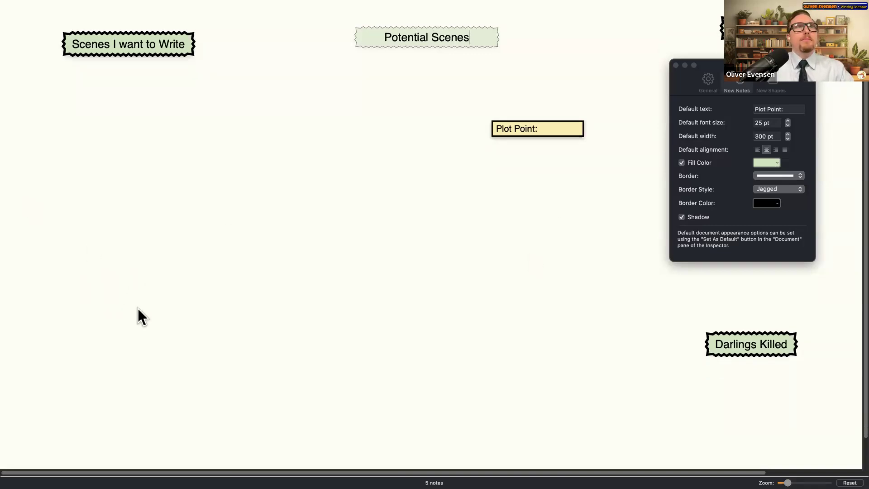
double_click(132, 311)
text(Stoery)
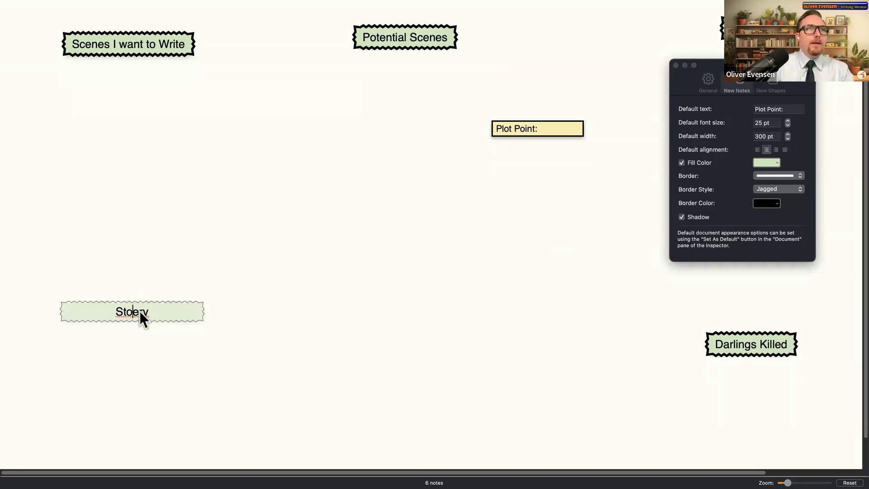
key(BackSpace)
text(Seeds)
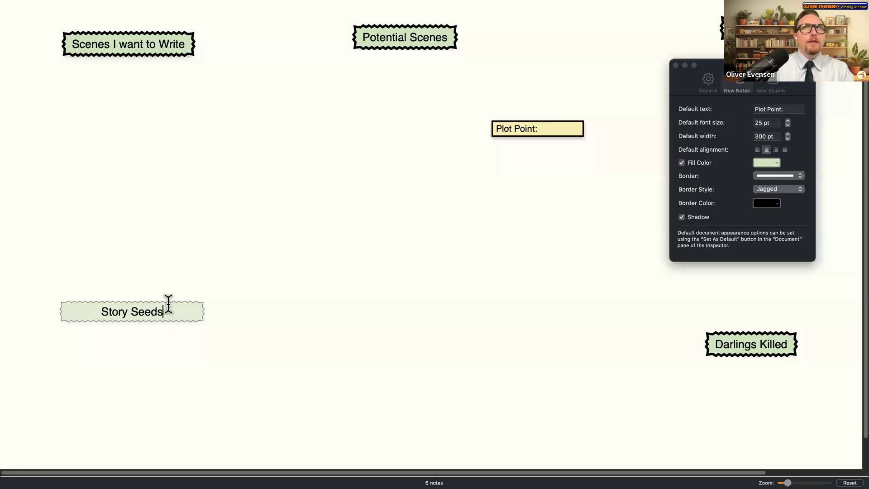
click(169, 329)
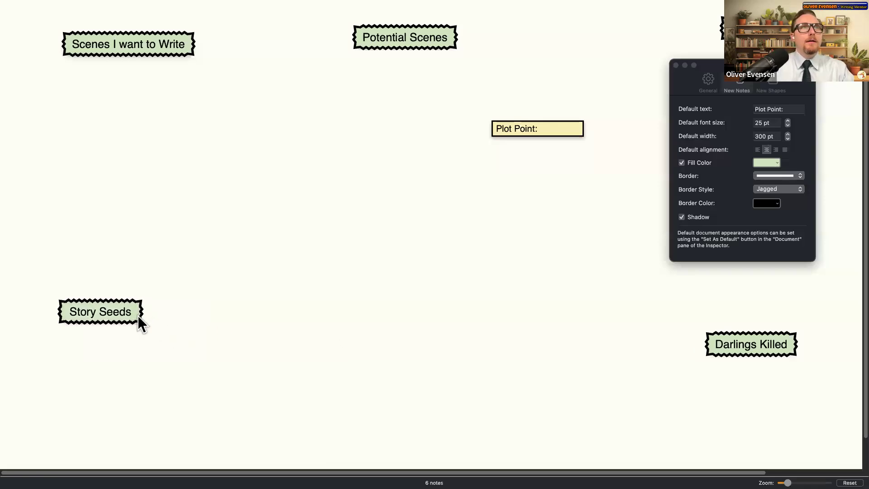
drag(120, 314, 174, 225)
drag(783, 347, 781, 335)
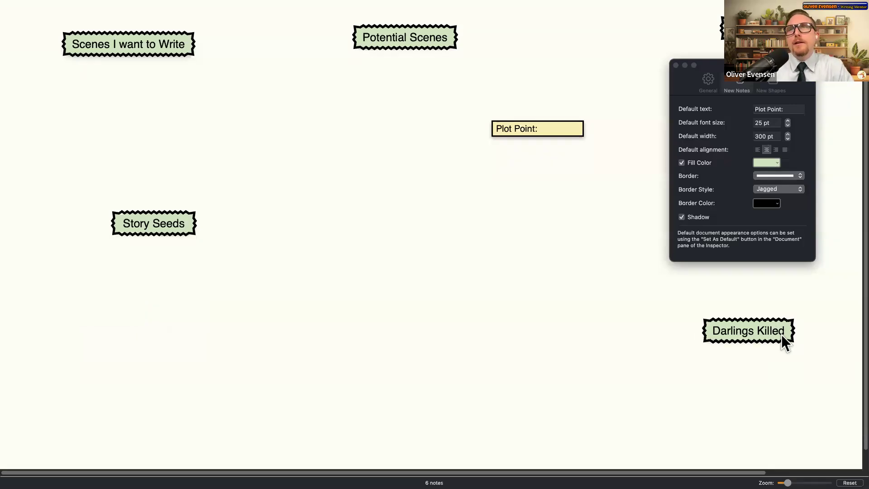
drag(169, 229, 111, 250)
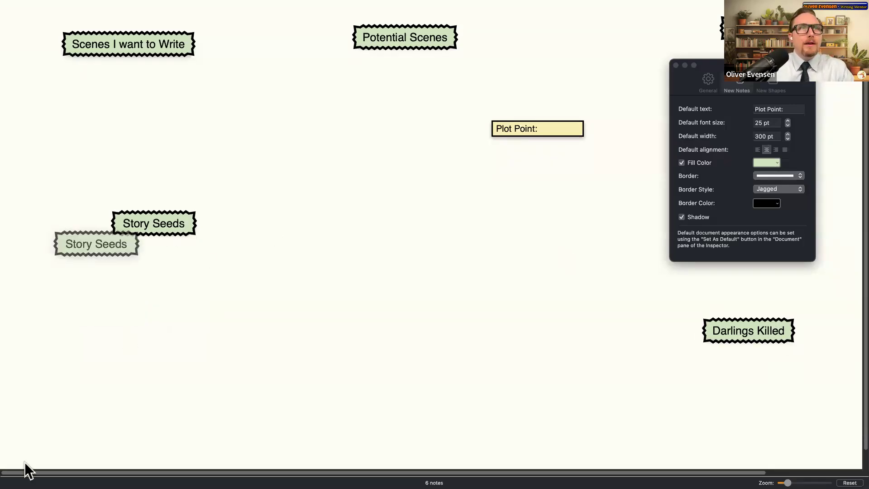
- Add a 'Dumb Ideas' header and move it toward the bottom centre
double_click(61, 385)
text(Idea)
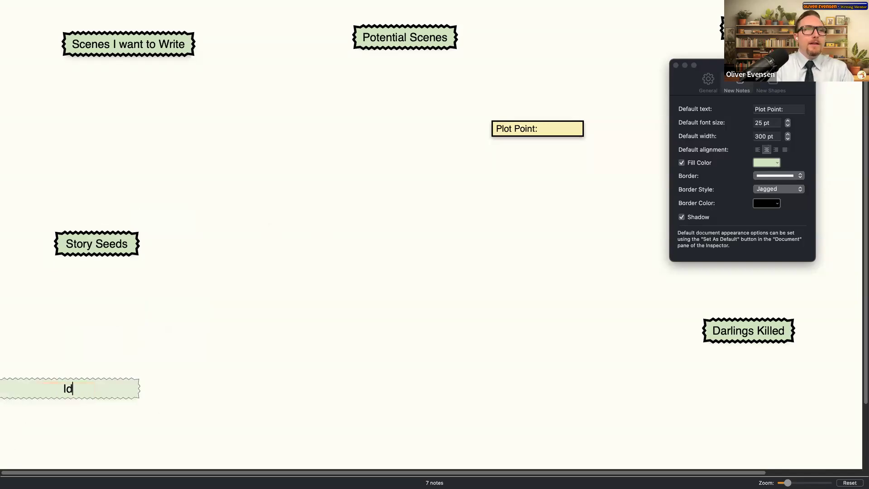
key(BackSpace)
key(BackSpace)
key(BackSpace)
key(BackSpace)
text(Dumb Ideas)
key(Return)
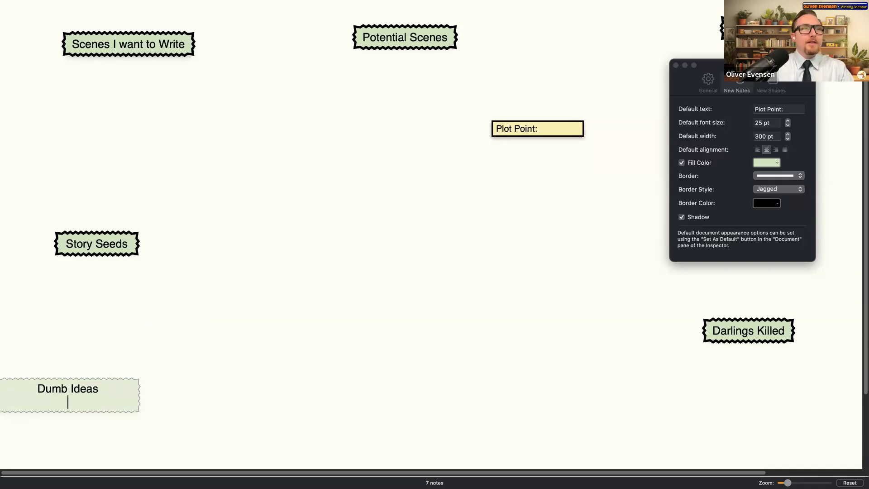
key(BackSpace)
key(Escape)
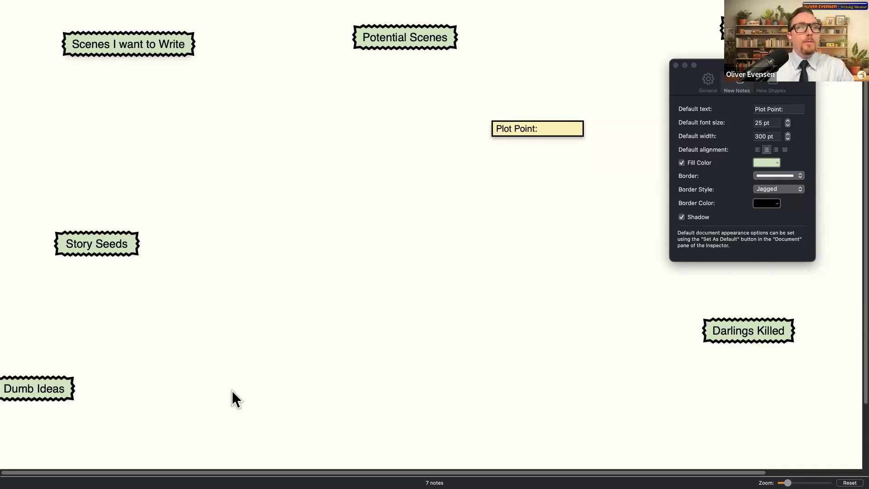
drag(51, 386, 275, 385)
- Move the yellow Plot Point note down-left and the Plot Points/Beats header to the right
drag(557, 123, 489, 164)
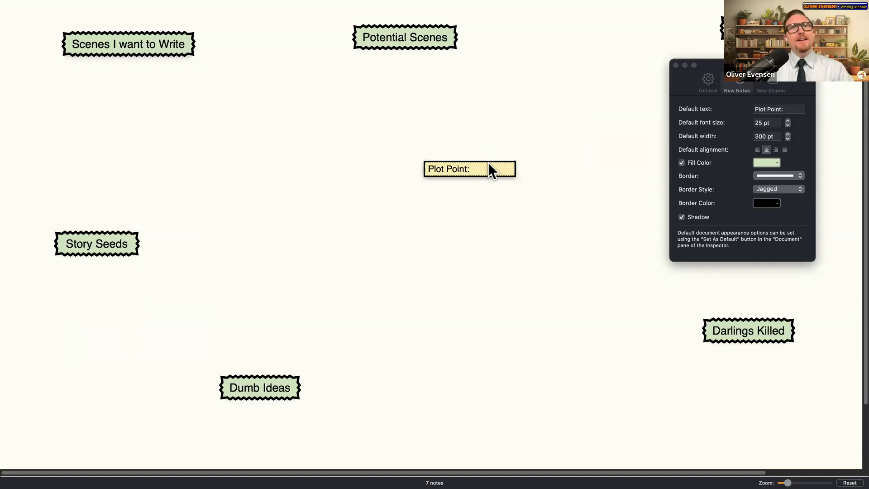
key(Escape)
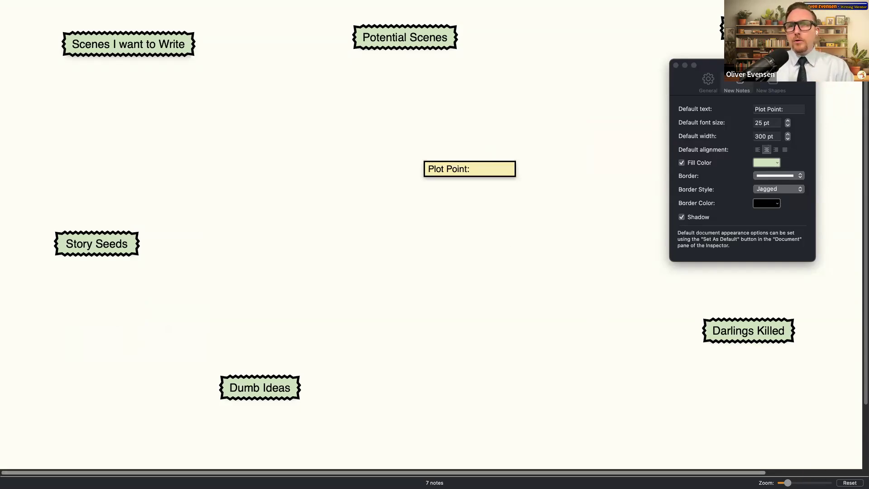
scroll(435, 244, down, 5)
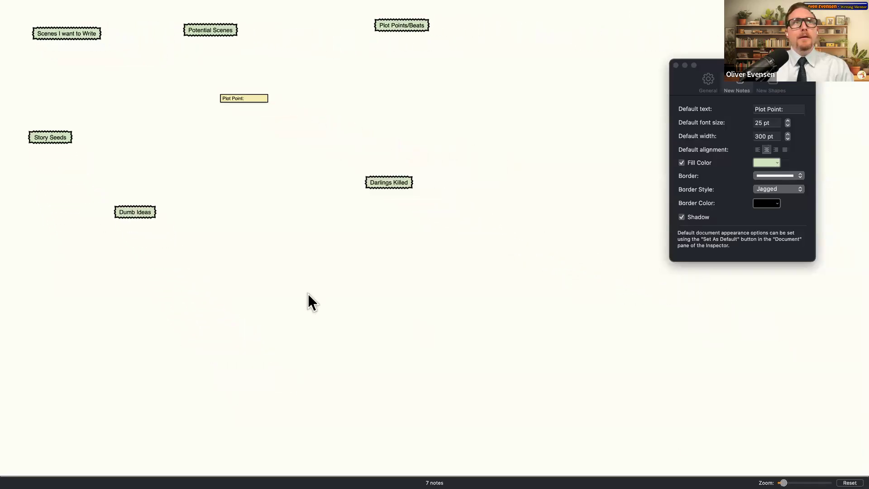
drag(746, 17, 538, 47)
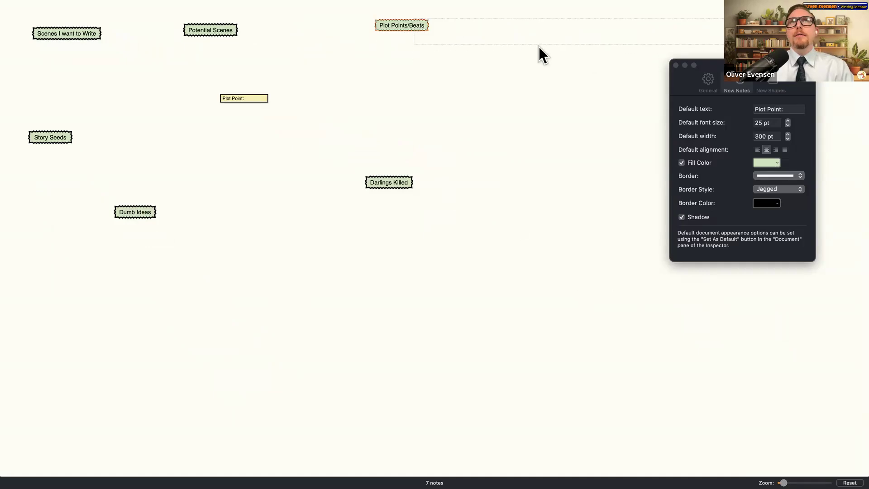
key(Delete)
click(676, 65)
key(super+comma)
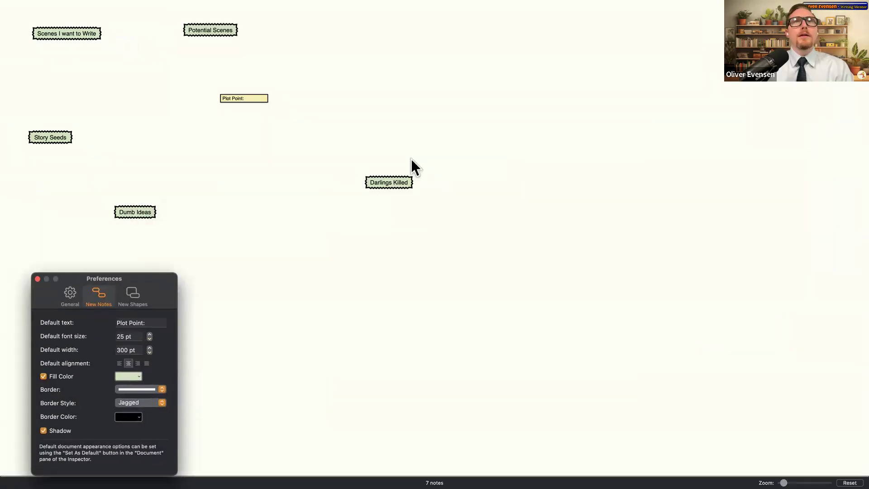
click(691, 232)
- Reposition the Darlings Killed, Potential Scenes, Scenes I want to Write, Story Seeds and Dumb Ideas headers
drag(402, 180, 771, 345)
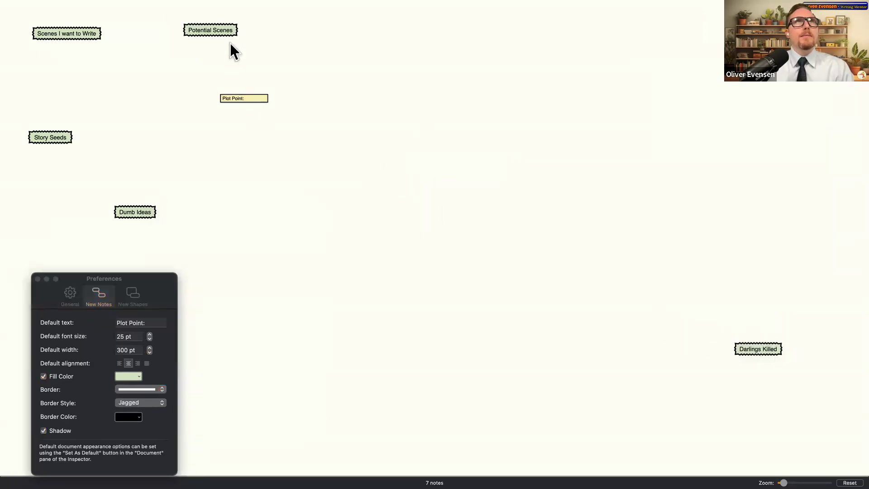
drag(224, 29, 160, 24)
drag(78, 36, 492, 43)
drag(50, 137, 209, 392)
drag(132, 213, 537, 355)
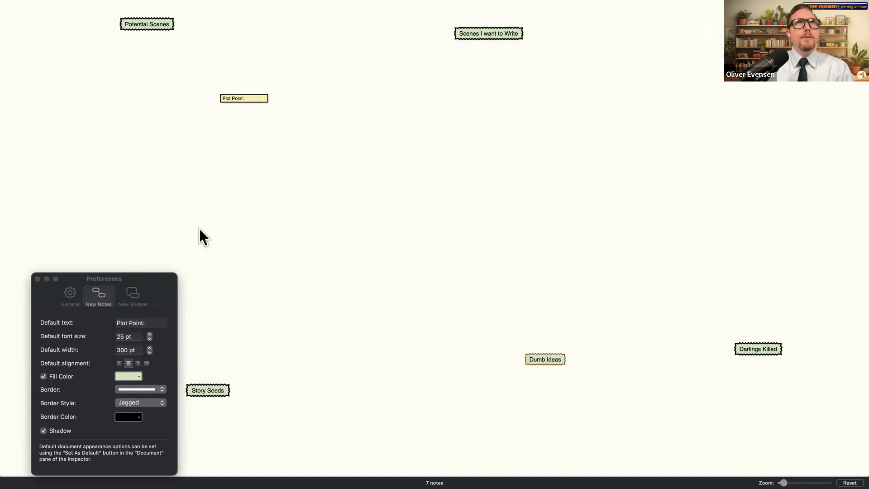
- Set new-note defaults to 20 pt text, 200 pt width, light yellow fill and thicker square borders
click(128, 335)
double_click(127, 338)
text(20)
double_click(126, 350)
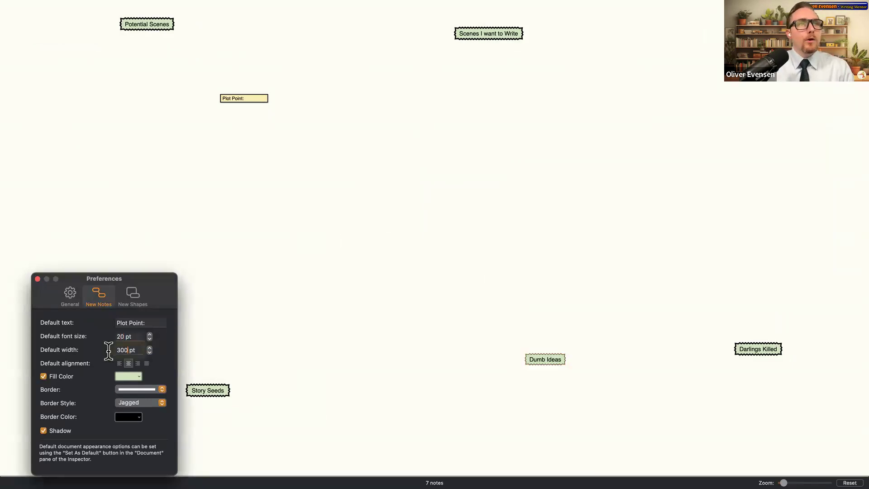
text(20)
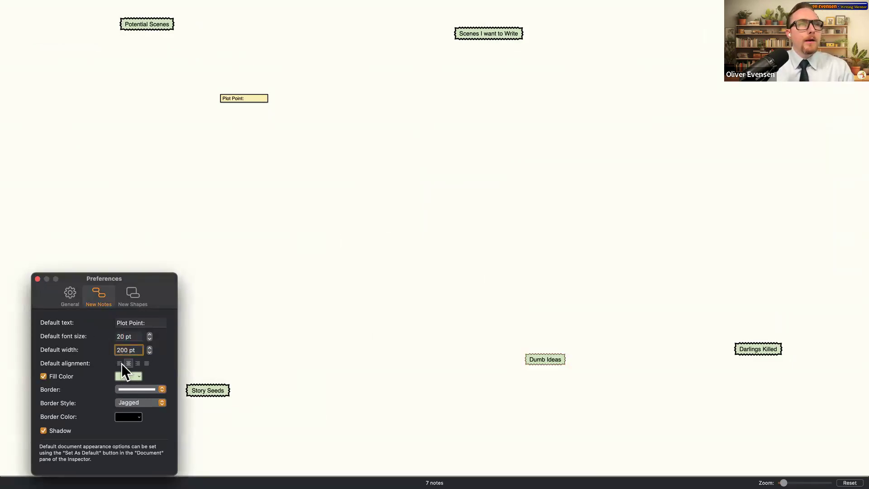
click(128, 376)
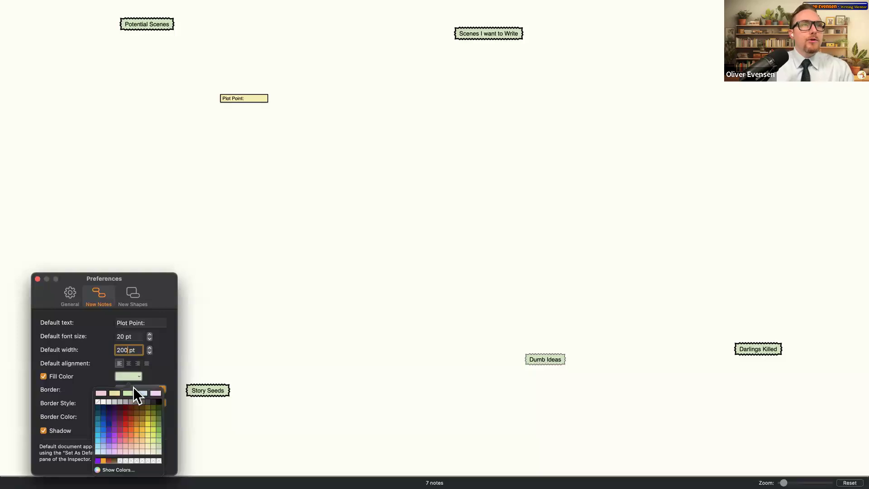
click(118, 393)
click(154, 390)
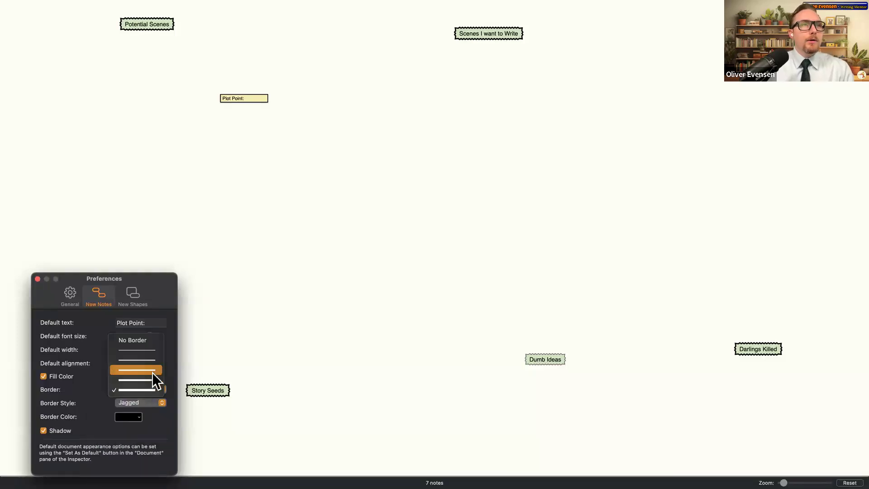
click(154, 371)
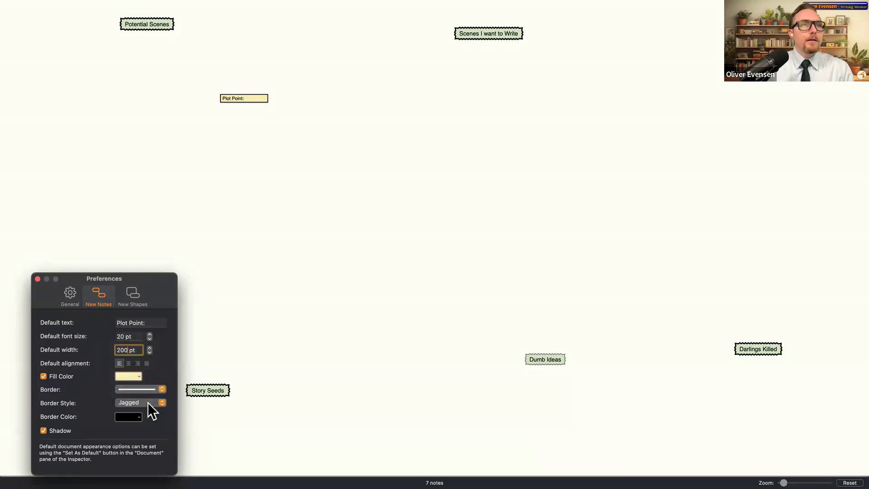
click(147, 403)
click(151, 392)
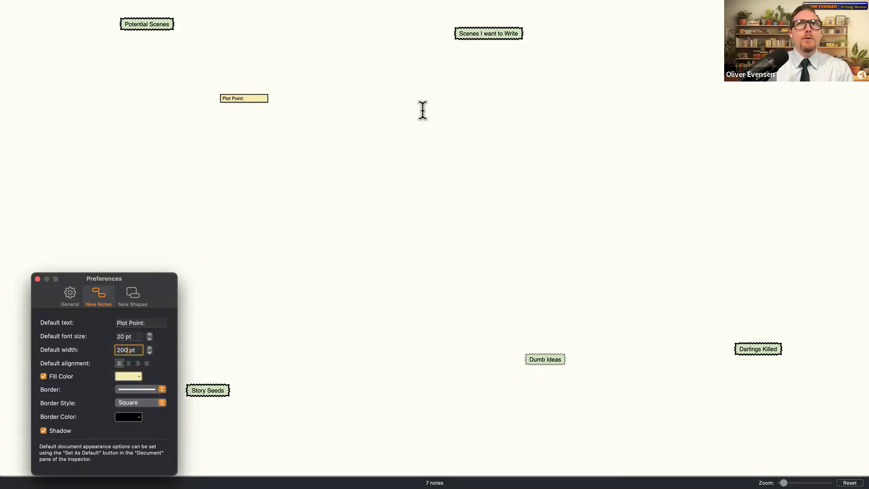
- Add a second Plot Point note under the first and close the new-note defaults window
double_click(422, 110)
double_click(264, 110)
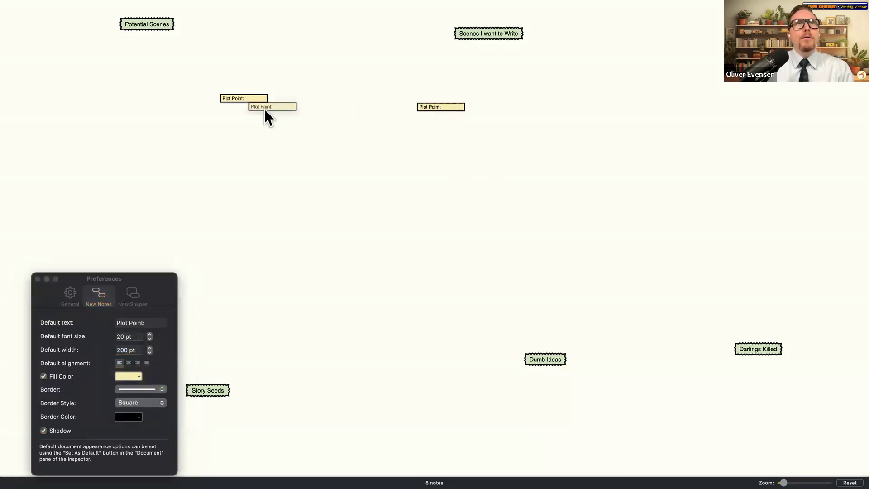
drag(249, 109, 248, 109)
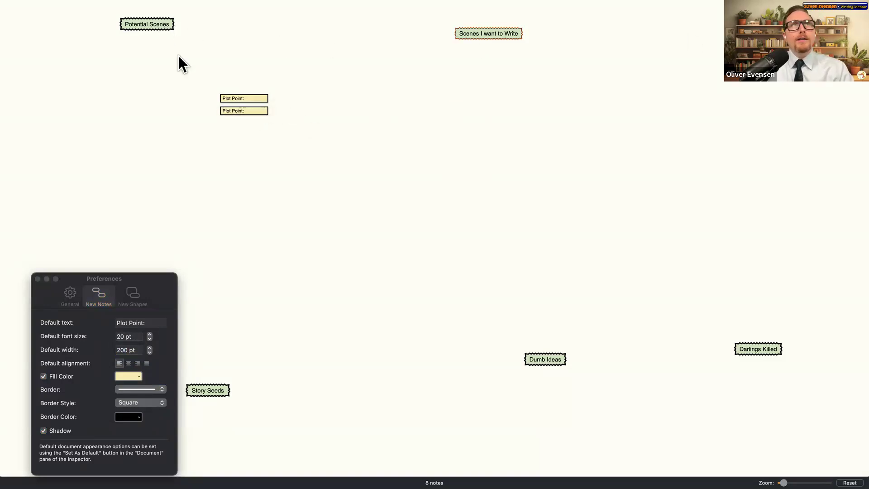
drag(140, 273, 171, 168)
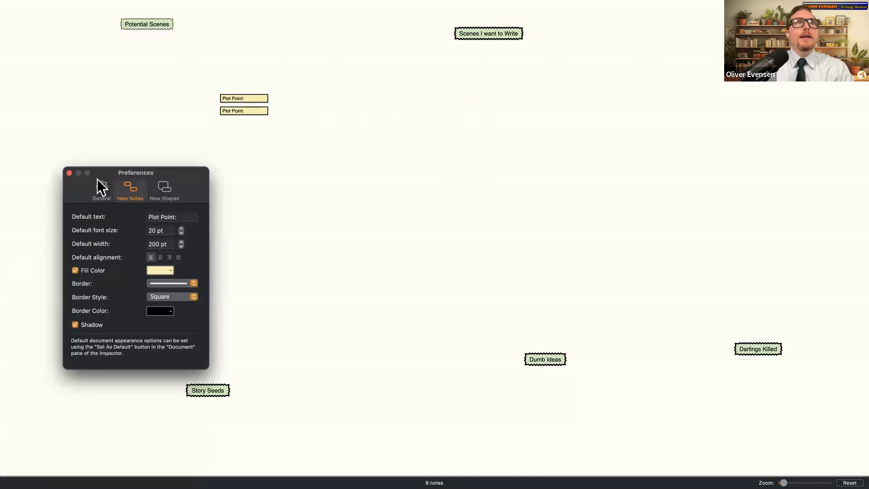
click(69, 173)
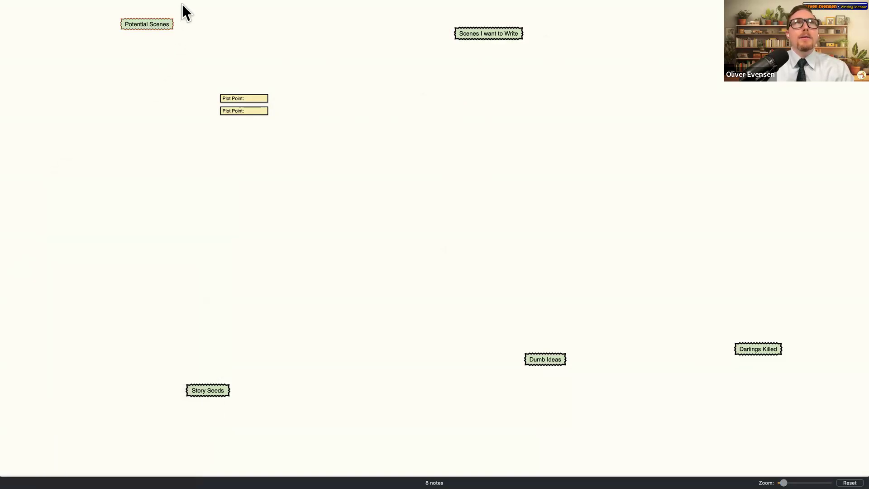
- Show the Inspector, then enlarge the top Plot Point note's text and fill it green
mouse_move(193, 8)
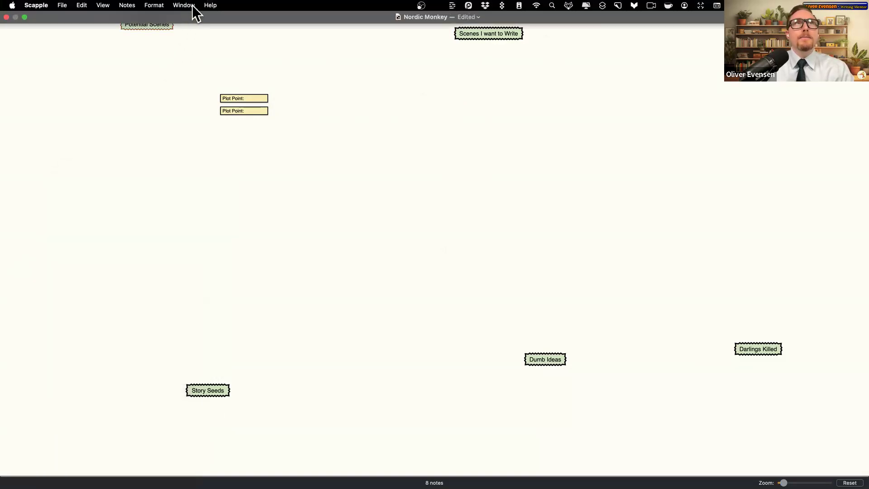
click(104, 6)
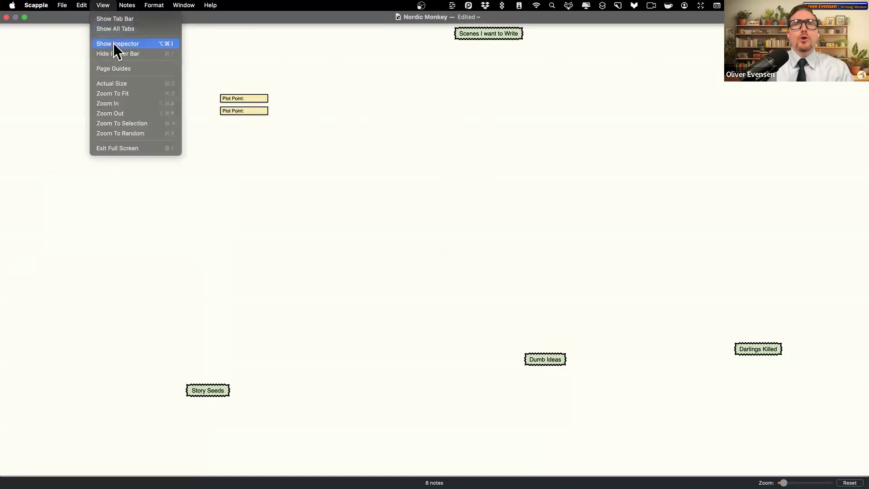
click(117, 44)
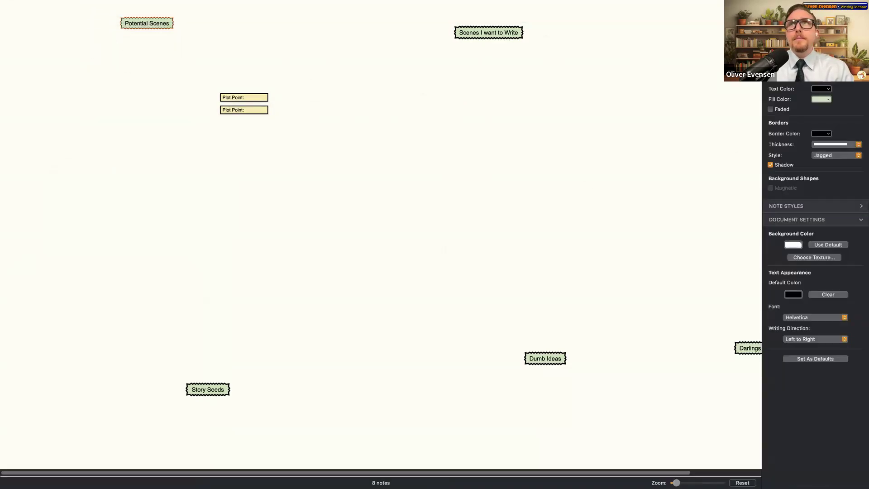
click(259, 99)
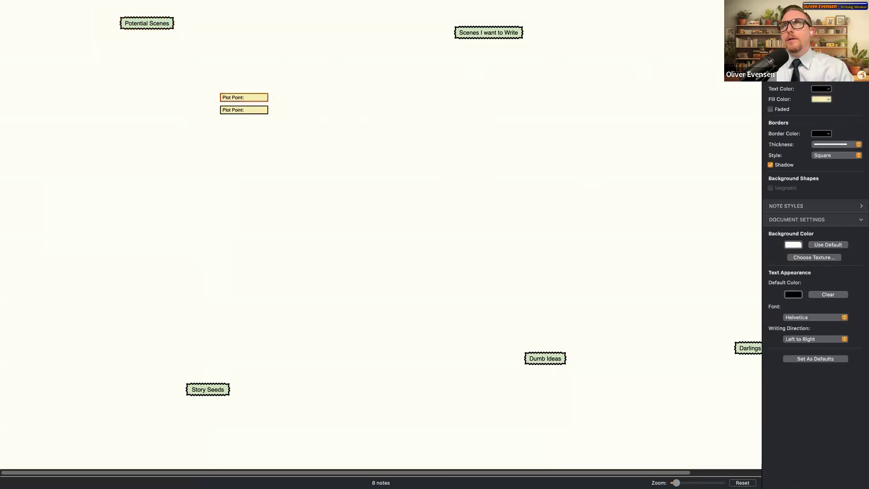
key(super+plus)
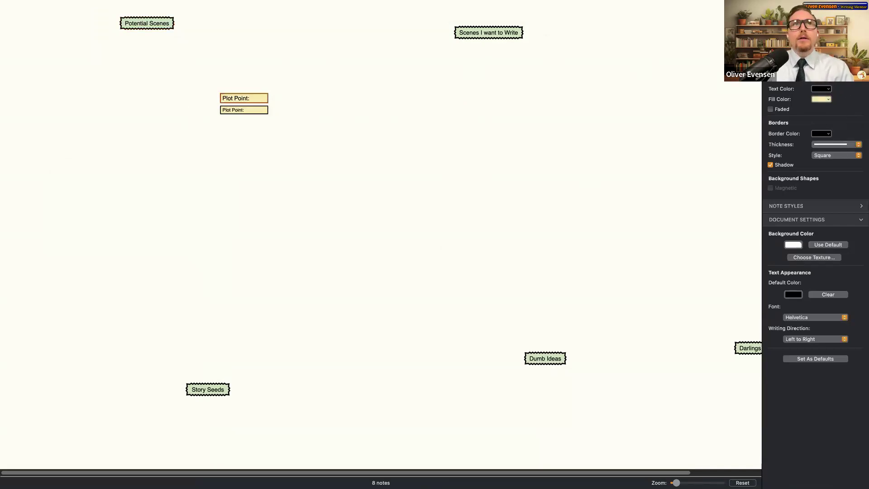
click(826, 99)
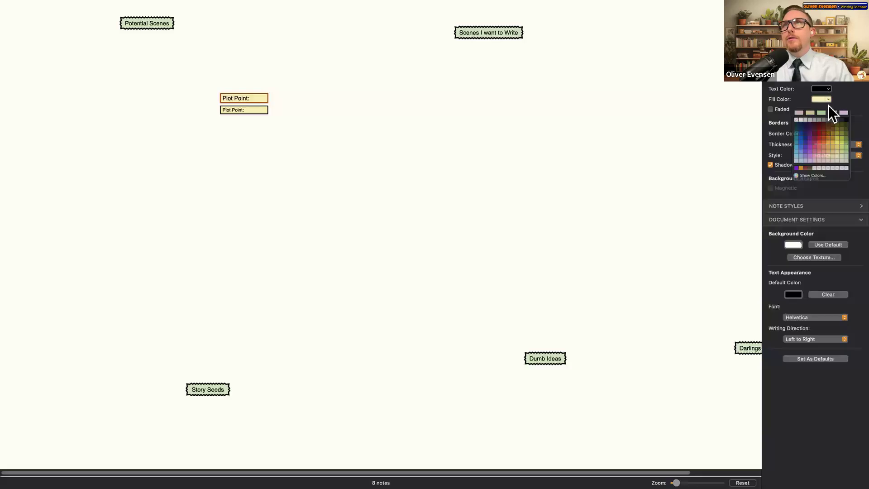
click(822, 110)
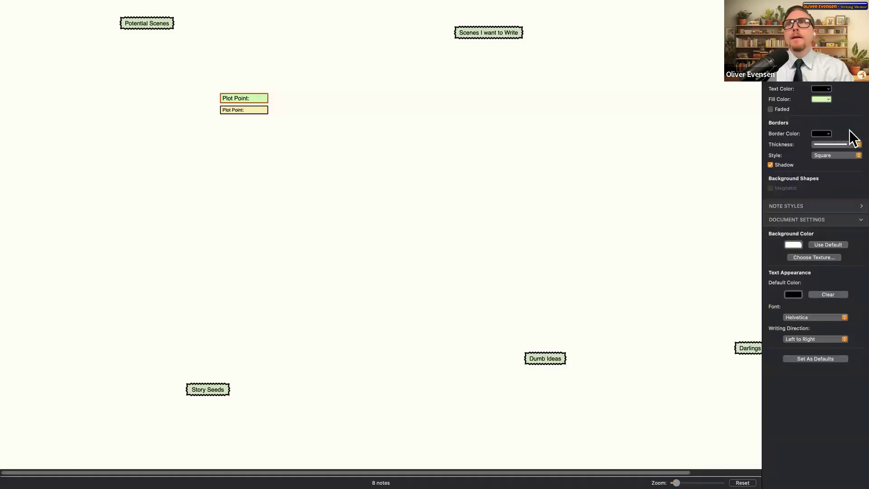
- Widen the green Plot Point note, give it a jagged border, and move it near top centre
drag(267, 97, 303, 97)
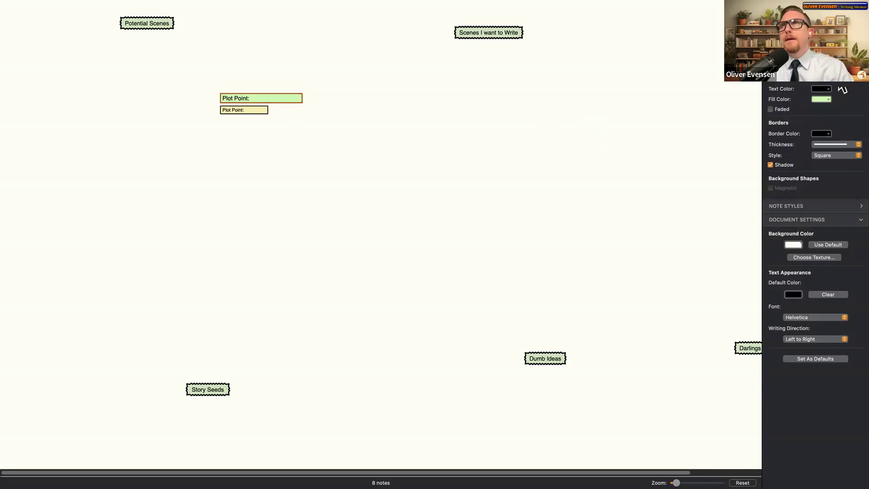
click(834, 154)
click(823, 164)
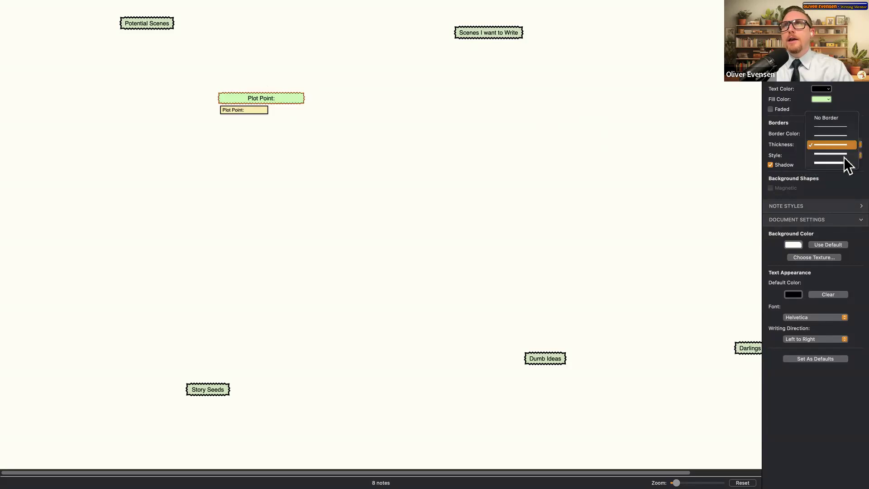
drag(259, 103, 461, 108)
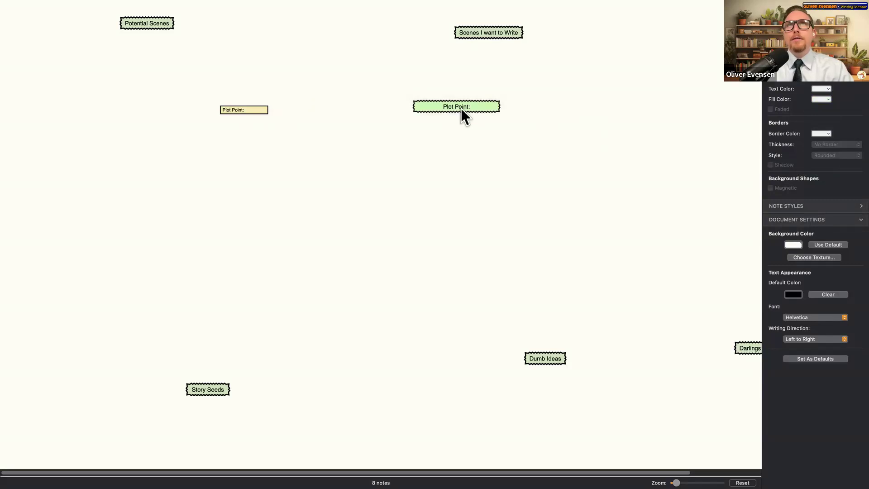
drag(461, 110, 324, 91)
drag(259, 90, 380, 101)
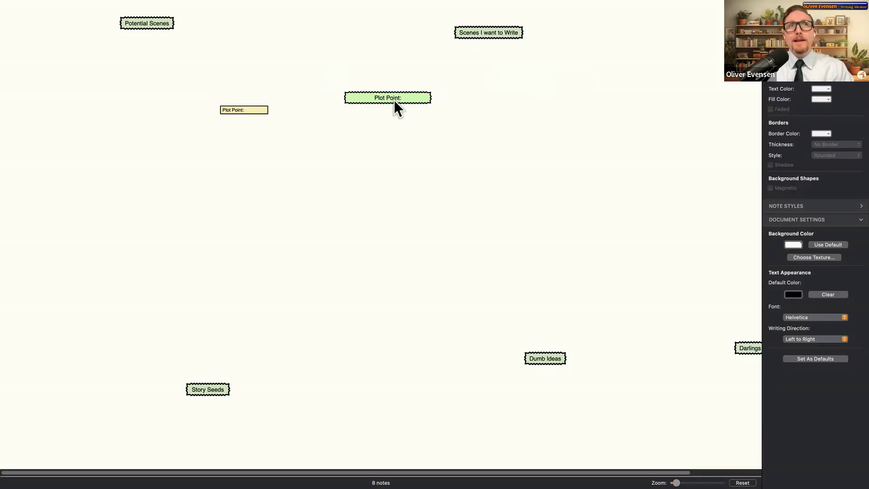
drag(396, 100, 397, 99)
- Select the green Plot Point note plus Scenes I want to Write, Dumb Ideas and Story Seeds, then deselect
click(407, 96)
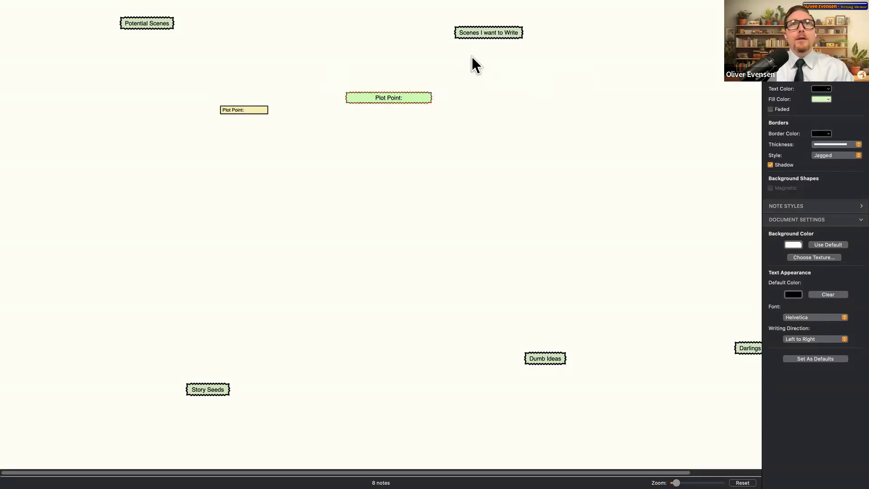
shift+click(500, 29)
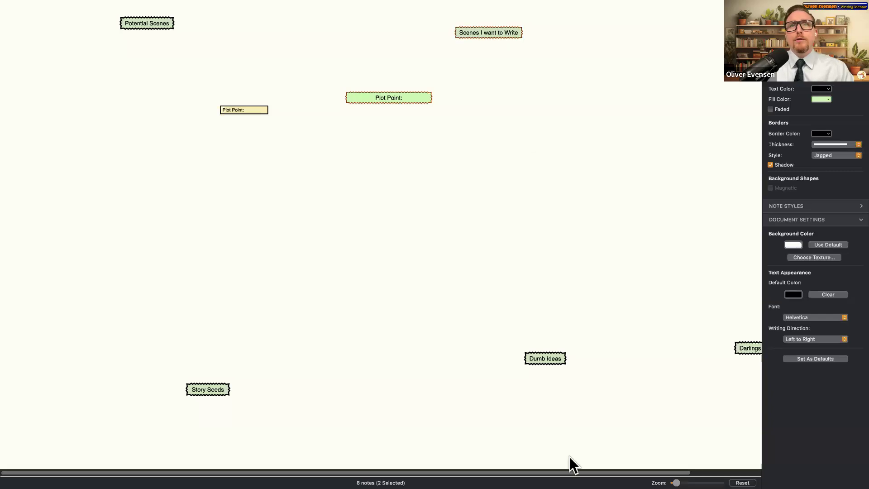
shift+click(559, 360)
shift+click(217, 389)
scroll(501, 205, right, 3)
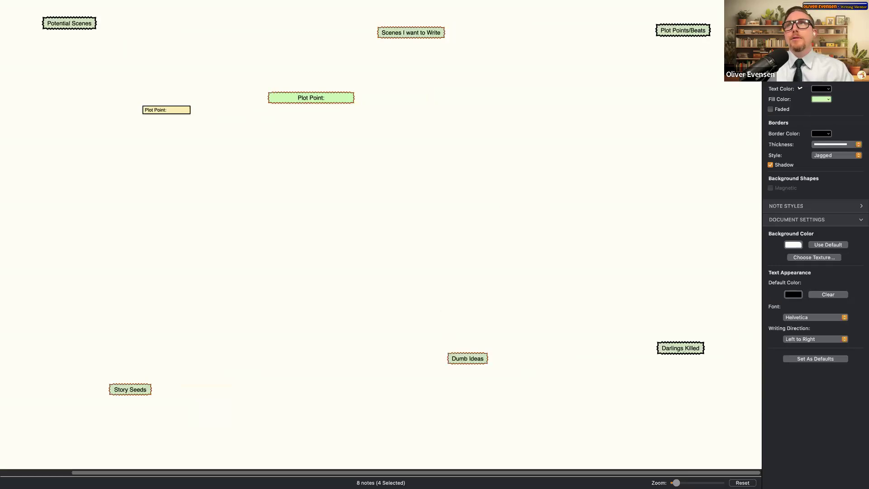
click(316, 110)
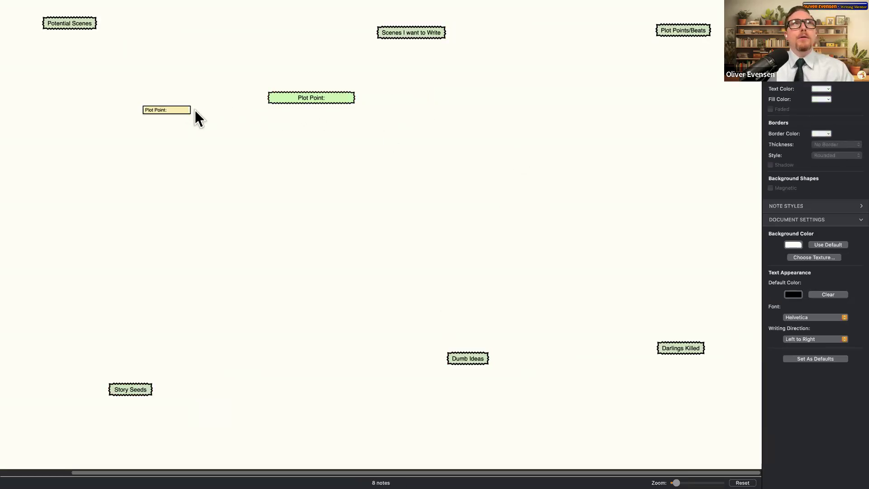
- Paste a new default Plot Point note and move Dumb Ideas down and right
click(342, 96)
click(412, 144)
key(super+v)
click(480, 209)
drag(483, 357, 548, 405)
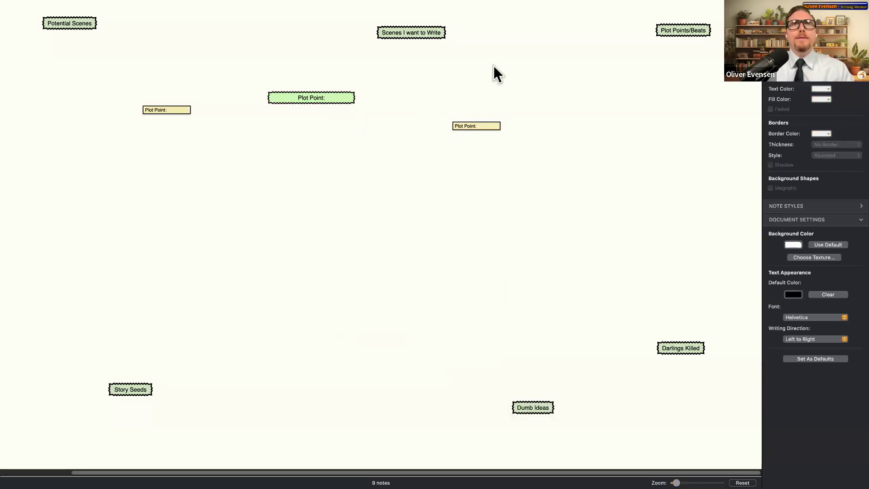
- Select both small Plot Point notes and enlarge their text with Cmd+=
click(491, 126)
shift+click(144, 109)
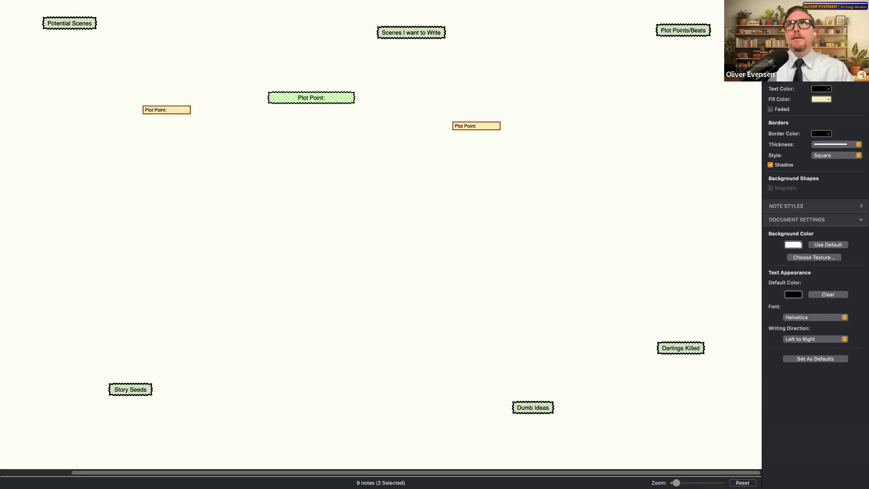
key(super+plus)
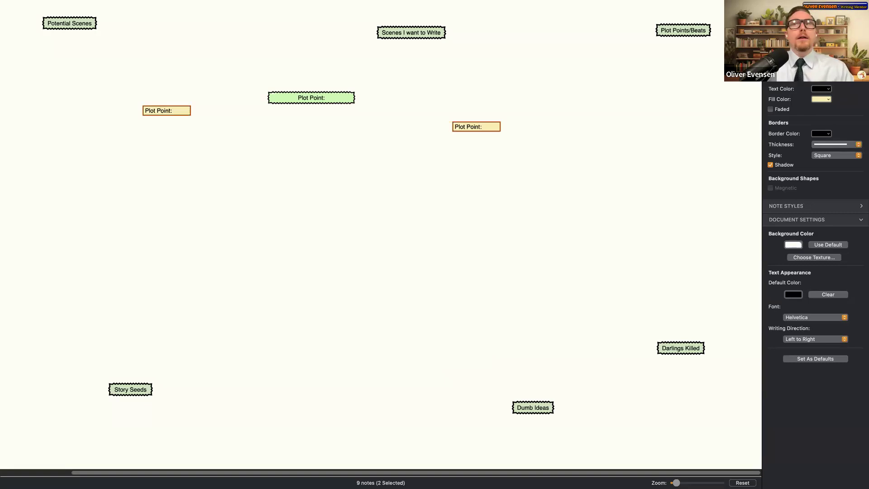
- Fill both small Plot Point notes red in the Inspector
click(828, 100)
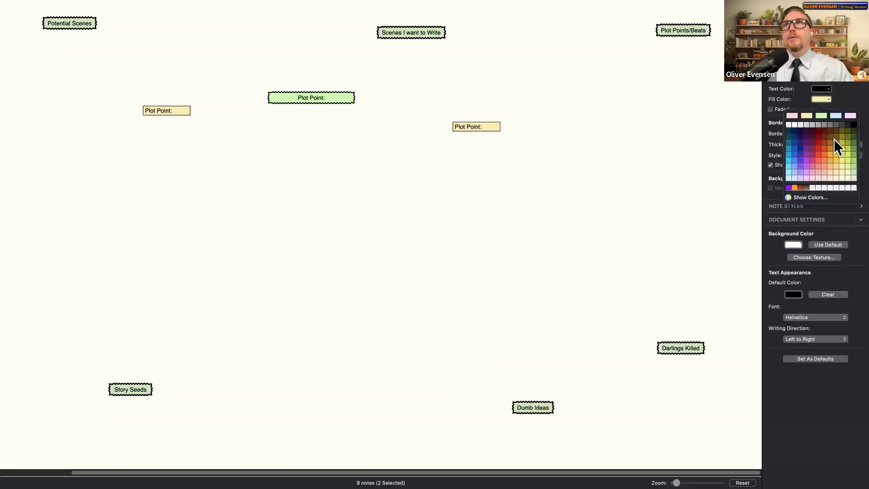
click(820, 153)
click(367, 232)
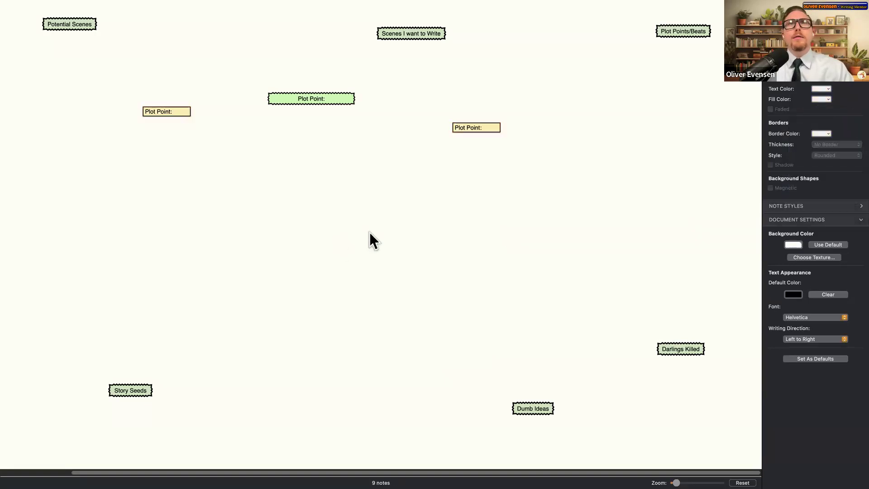
click(181, 112)
click(824, 98)
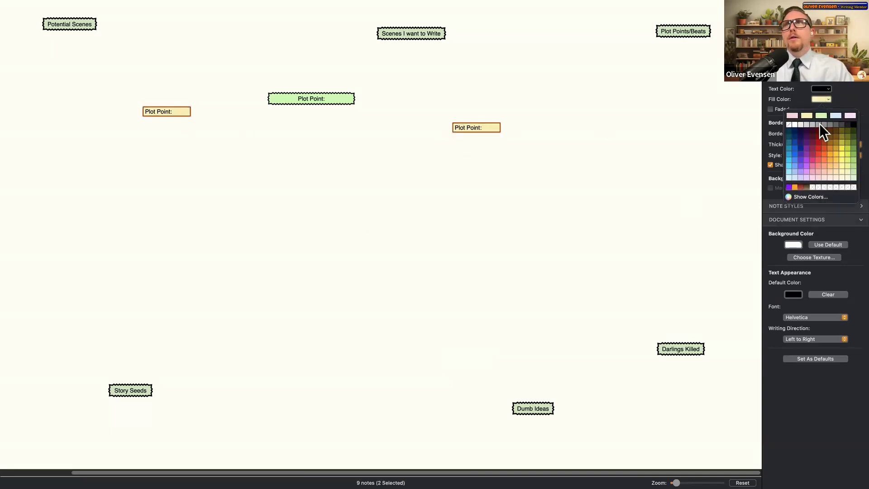
click(820, 144)
click(461, 196)
- Reposition the two red Plot Point notes and delete the green Plot Point note
drag(468, 132, 184, 194)
drag(172, 113, 306, 282)
drag(203, 191, 185, 417)
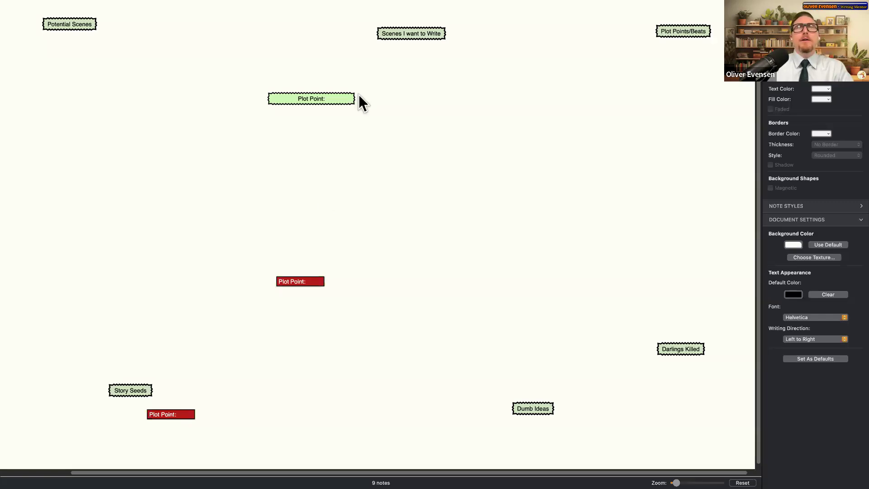
drag(295, 95, 234, 90)
click(504, 180)
key(Delete)
drag(306, 284, 286, 243)
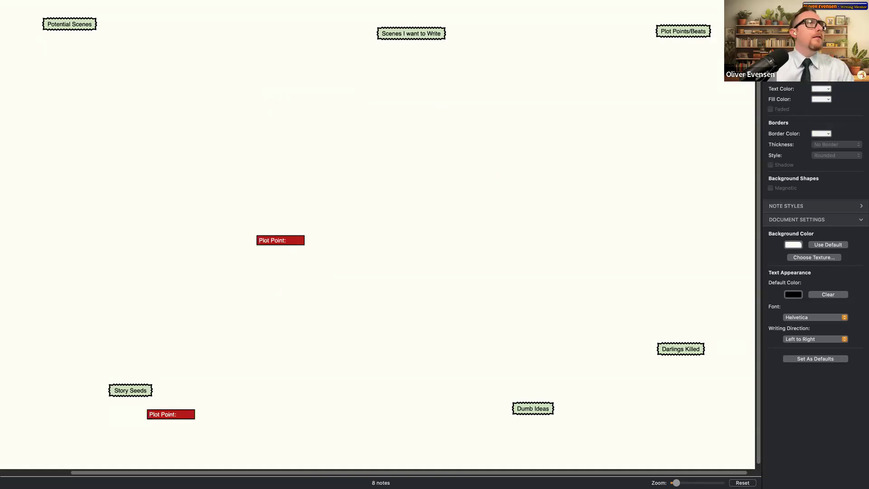
- Paste the ski wax idea into a new note; move it left, Dumb Ideas lower right, Darlings Killed higher
double_click(477, 231)
text(He's out of his mind! His ski wax failed miserably.)
drag(504, 240, 481, 128)
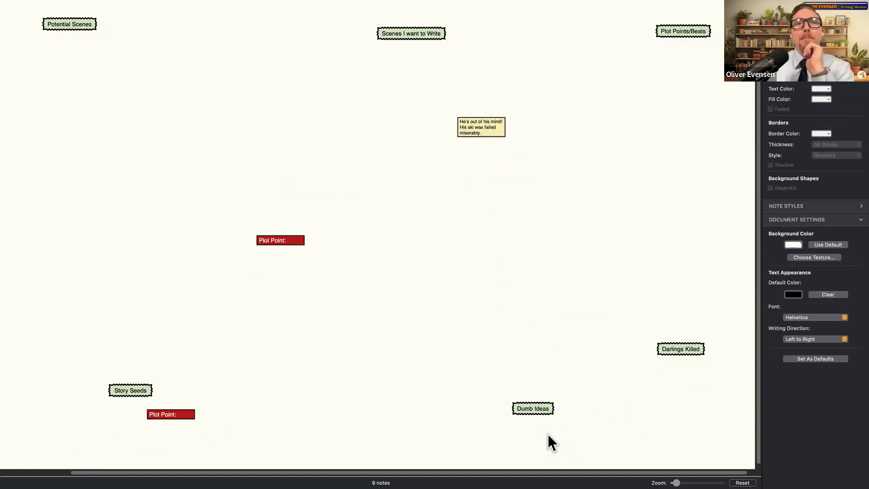
drag(542, 413, 716, 440)
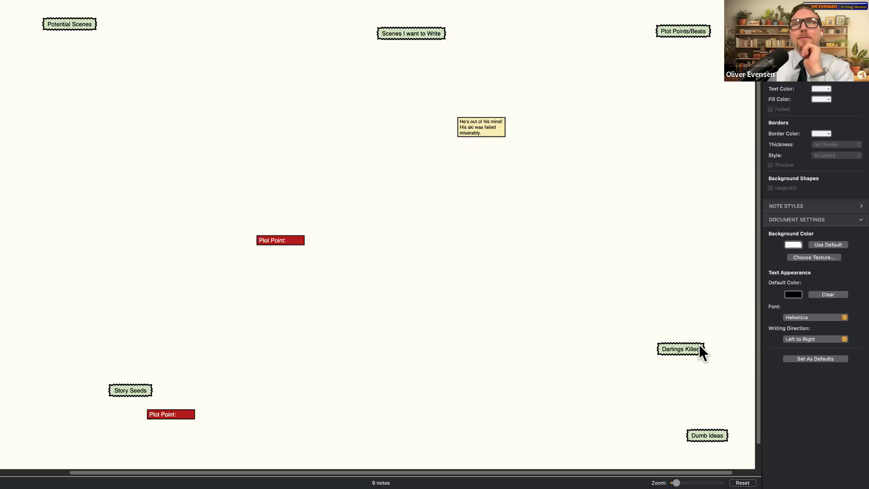
drag(697, 344, 692, 193)
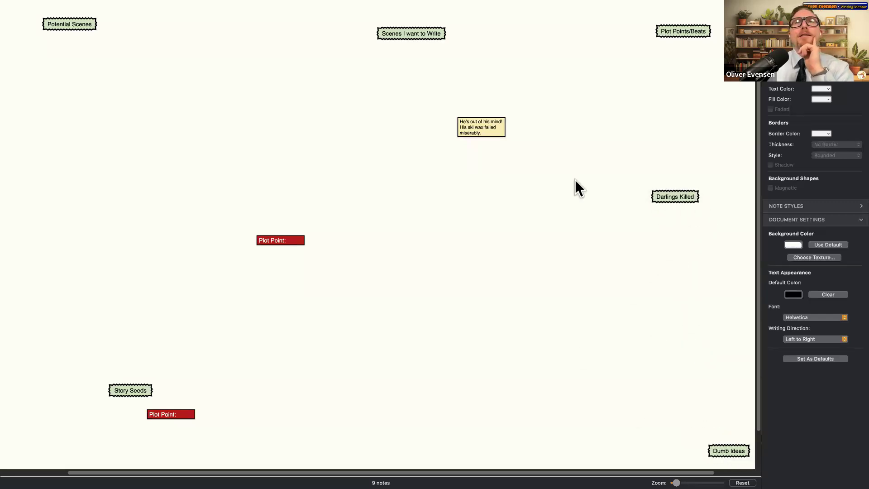
drag(495, 129, 187, 165)
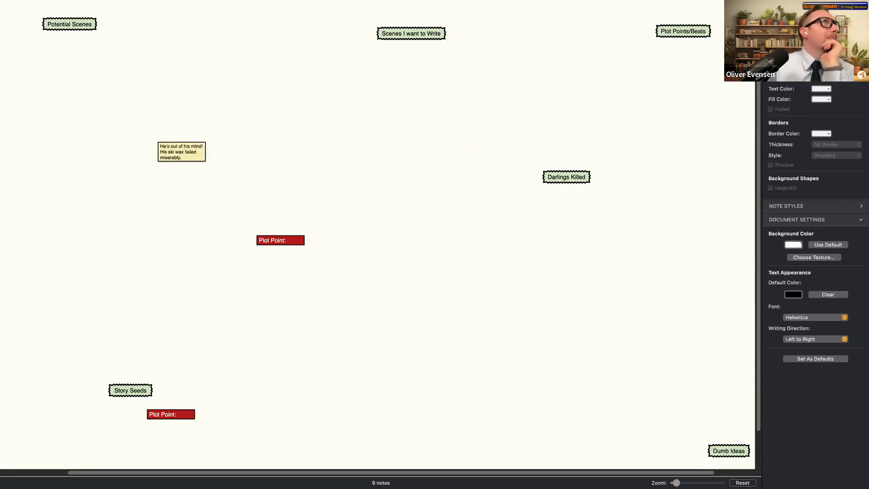
- Paste the long viewer's-question paragraph into a new note and move it up and left
double_click(414, 178)
key(super+v)
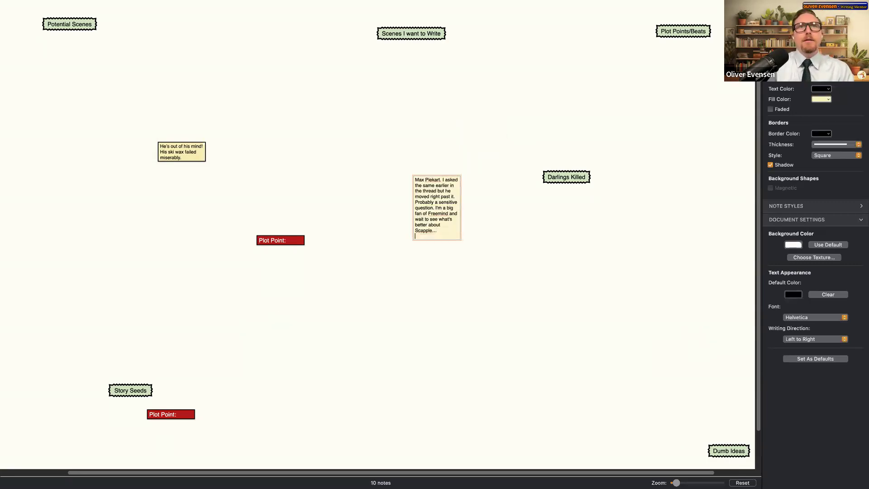
click(418, 280)
drag(451, 203, 353, 180)
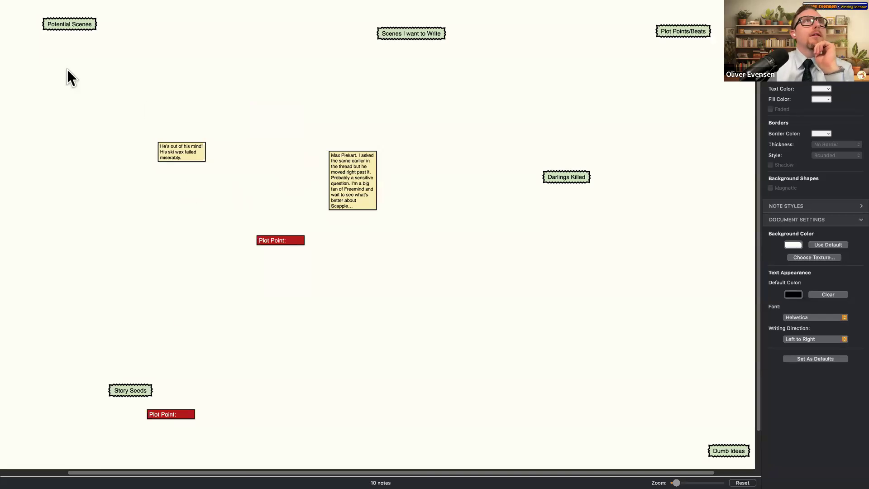
- Add a note reading 'Monkey fell off of a boat and is stranded in artic'
text(Plot Point:)
text(Monkey fell off of a boat and is stranded in artic)
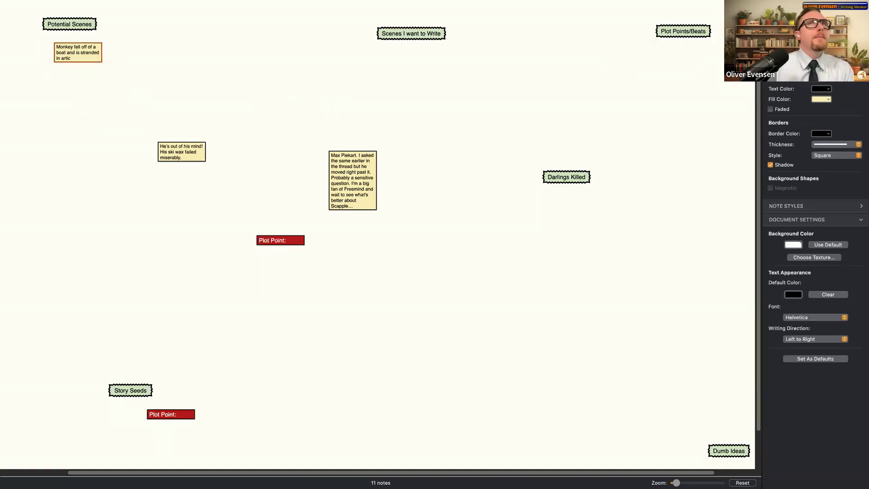
key(Escape)
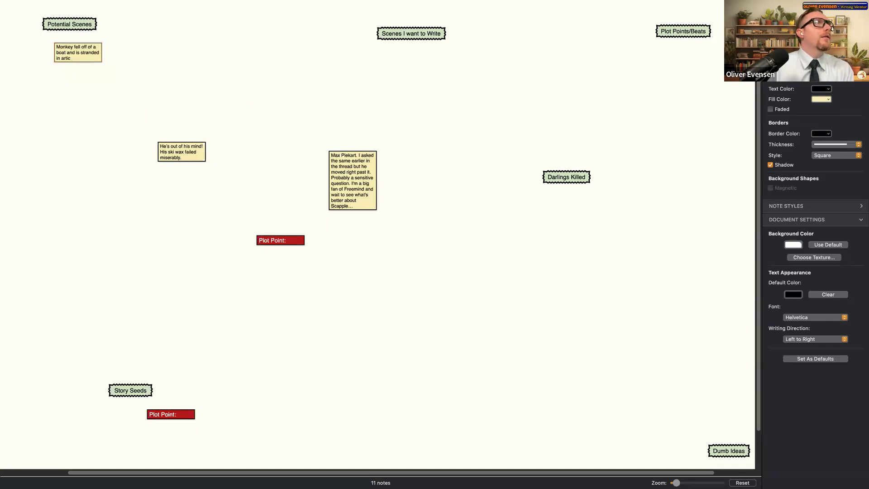
- Paste the Norway creature, Nordic Monkey outsider and wardrobe ideas into three new notes
double_click(413, 134)
text(It's a creature in Norway like Sasquatch and a teenage girl is on the hunt for it)
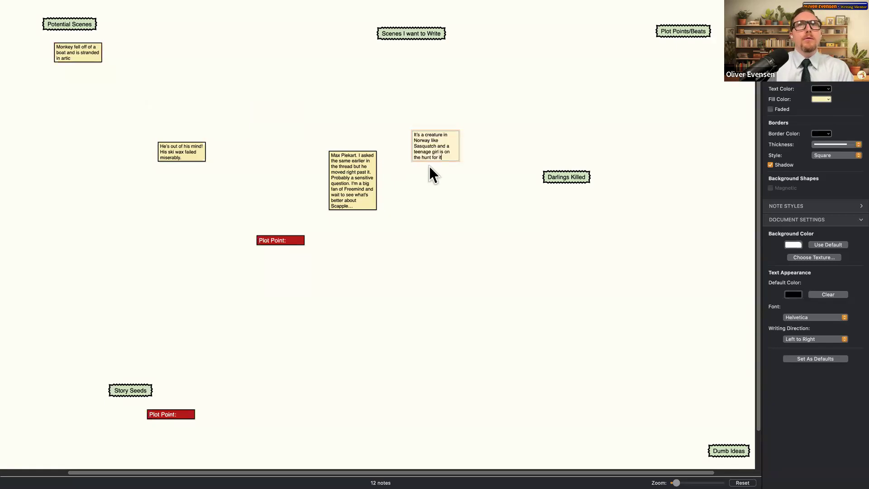
key(Escape)
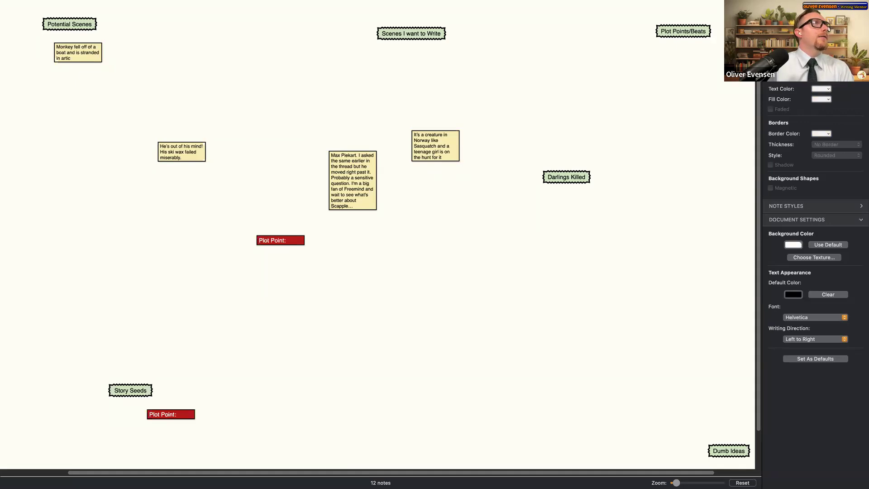
double_click(460, 257)
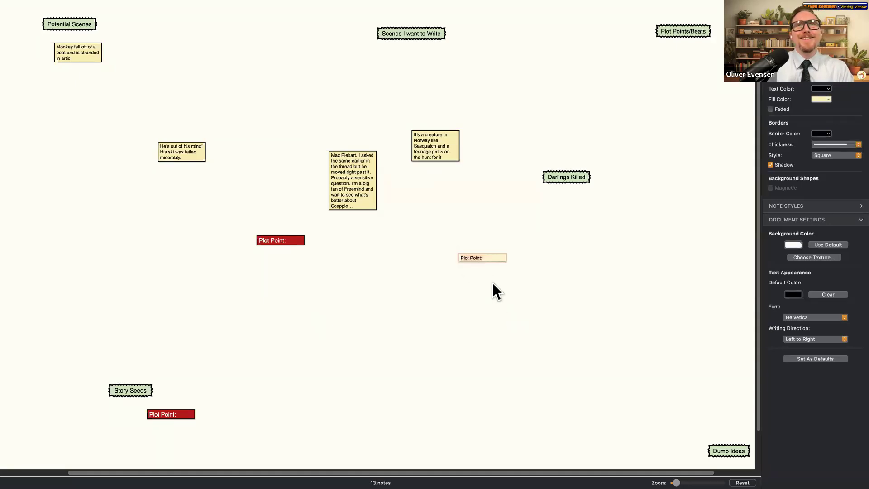
text(Nordic Monkey is clearly an outsider….)
key(Escape)
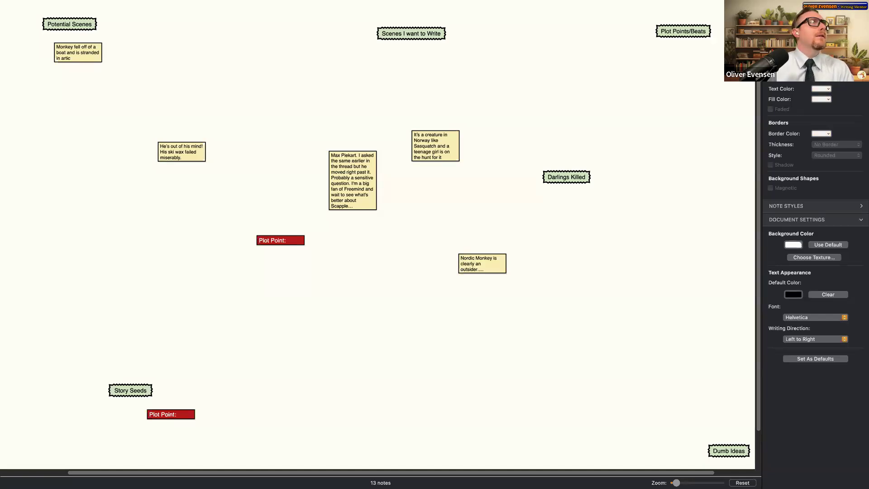
double_click(385, 273)
text(He needs a wardrobe. It's too cold for just fur.)
key(Escape)
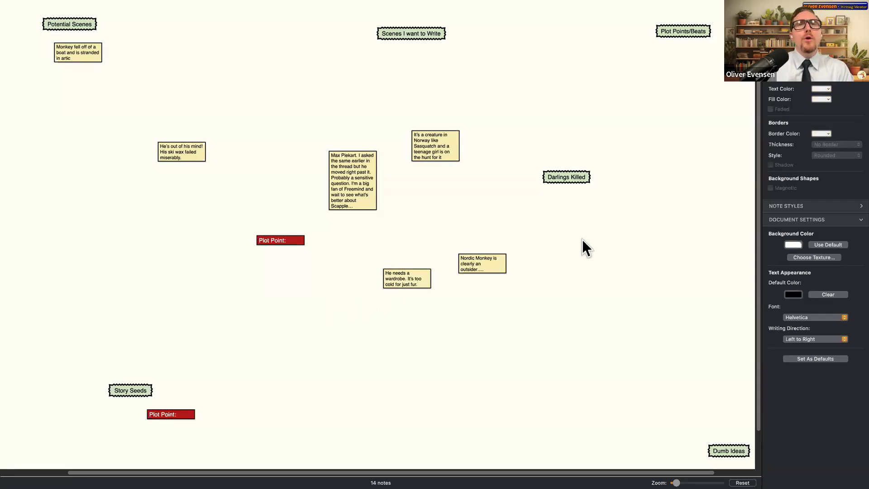
- Add a Plot Point note on the right, undoing stray typing, and a lutefisk cookoff note near the top
double_click(602, 240)
text(Plot Point:)
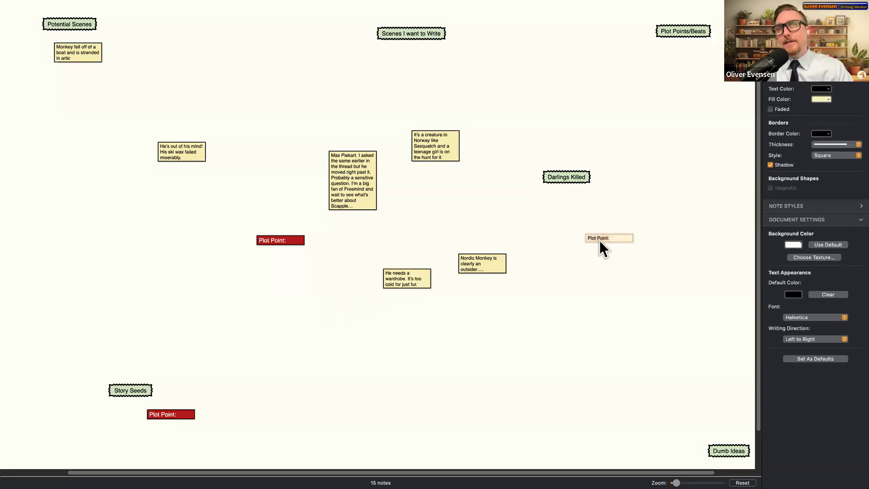
text(dkdfjf)
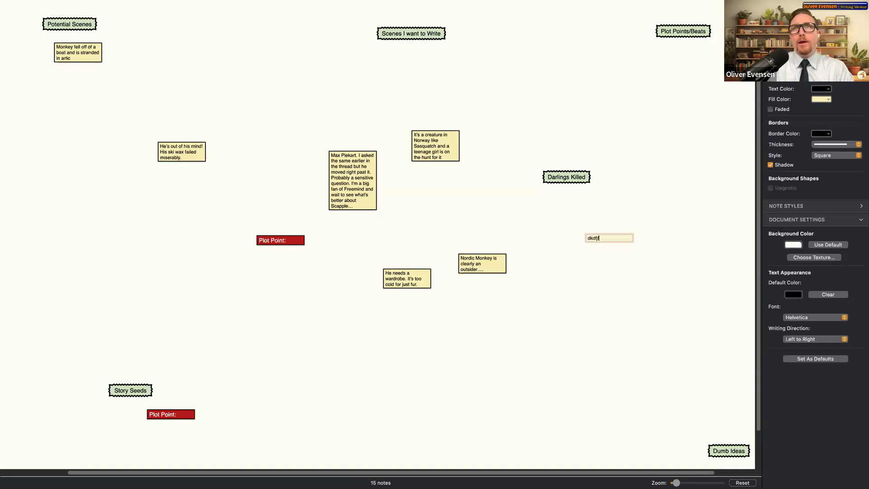
key(super+z)
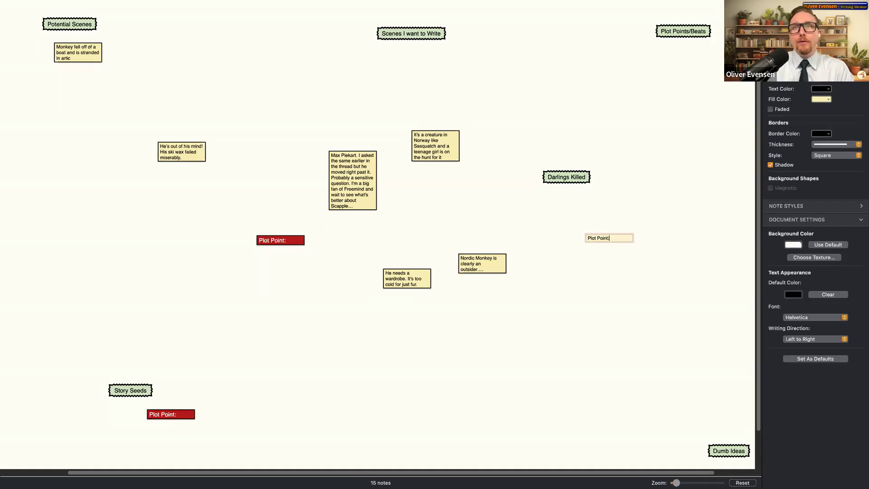
text(And )
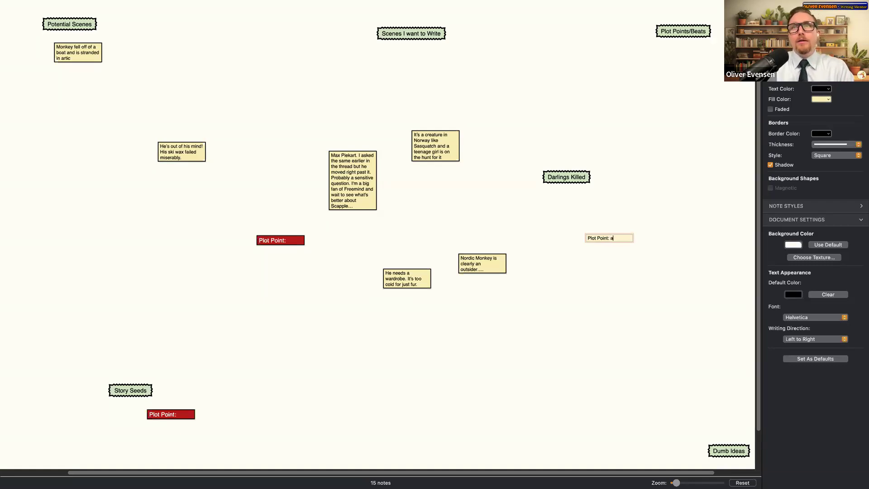
text(then writer)
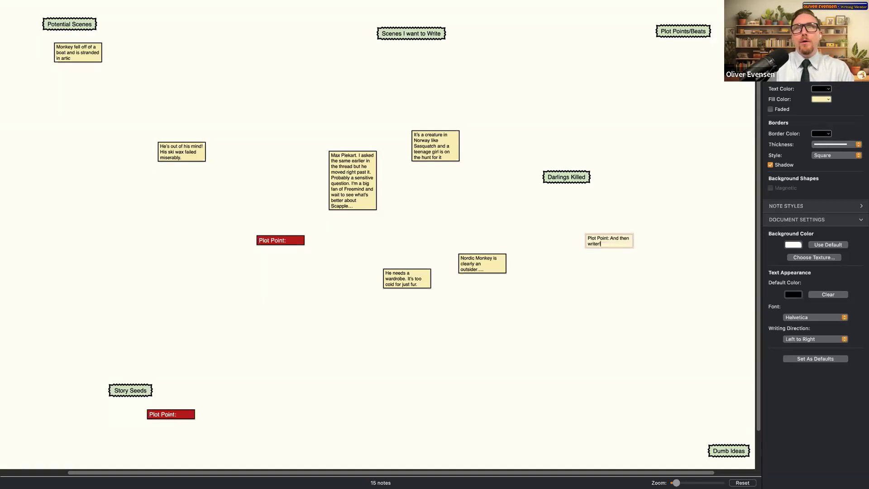
key(BackSpace)
key(BackSpace)
key(BackSpace)
key(BackSpace)
key(BackSpace)
key(BackSpace)
key(BackSpace)
key(BackSpace)
key(BackSpace)
key(BackSpace)
key(BackSpace)
key(BackSpace)
key(BackSpace)
key(BackSpace)
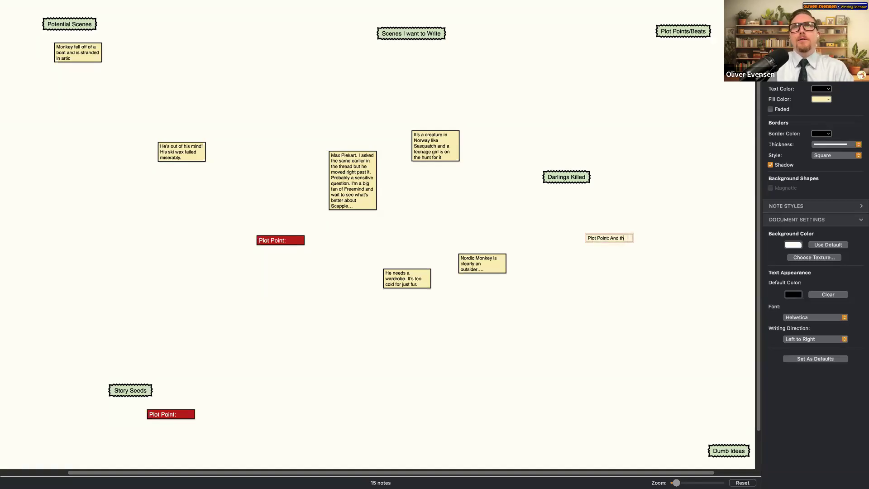
key(BackSpace)
key(BackSpace)
click(145, 217)
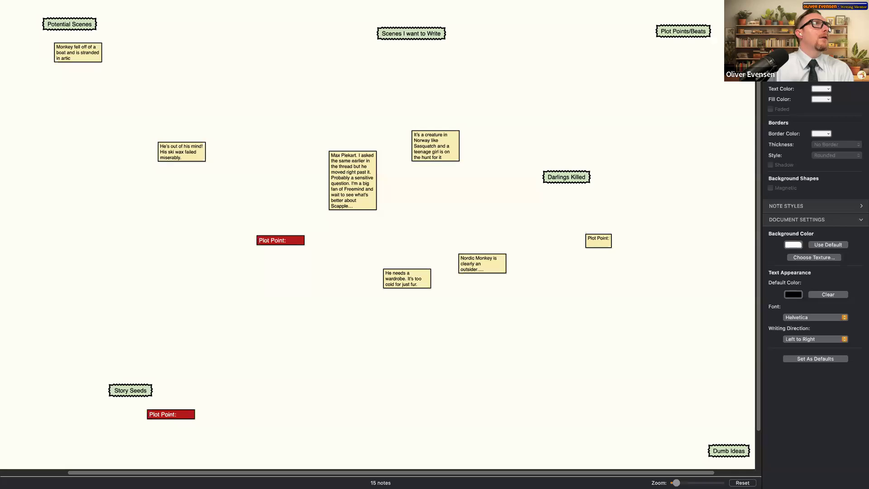
double_click(219, 94)
text(he needs to win the lutefisk cookoff or he's gonna go broke)
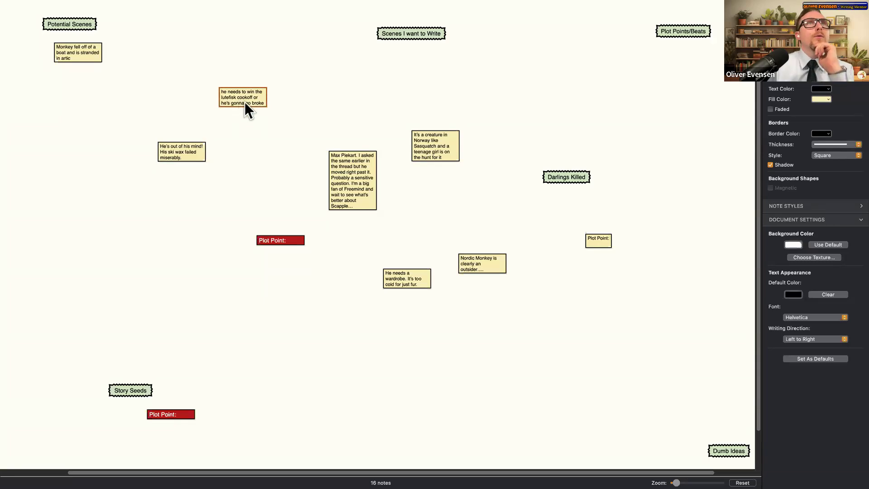
drag(249, 101, 114, 93)
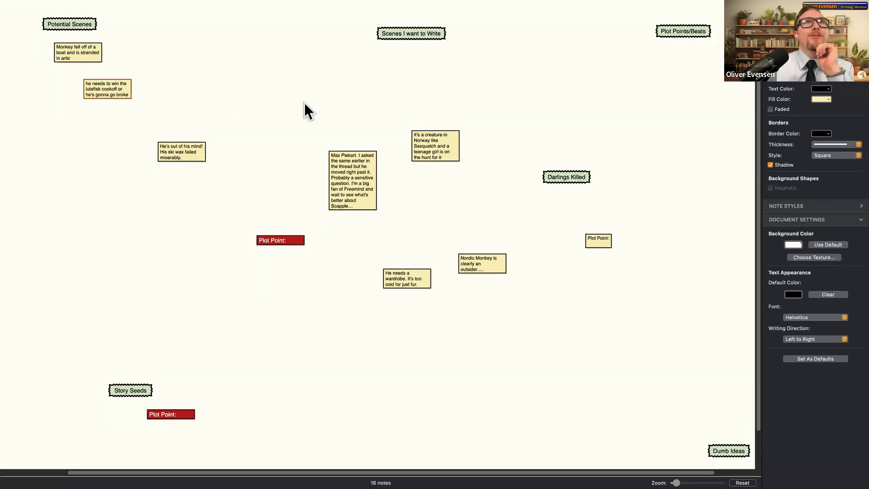
key(super+v)
text(Didf he lose his passport?)
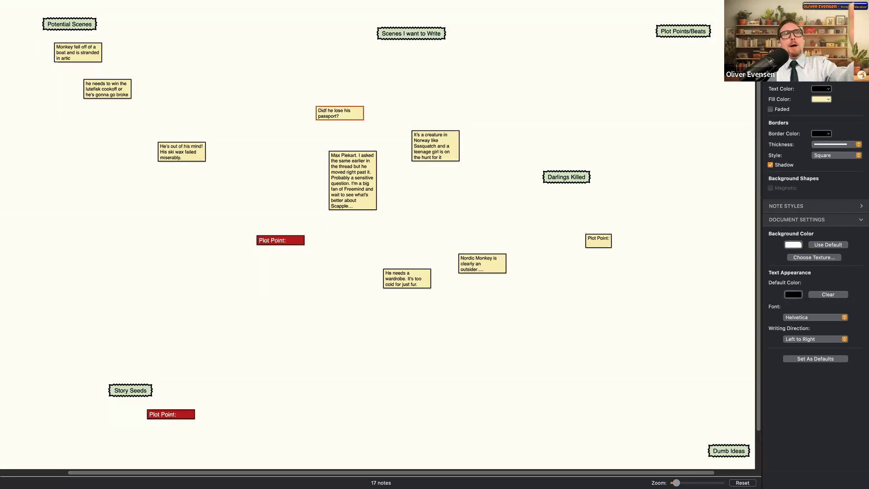
drag(92, 55, 306, 119)
drag(182, 152, 264, 194)
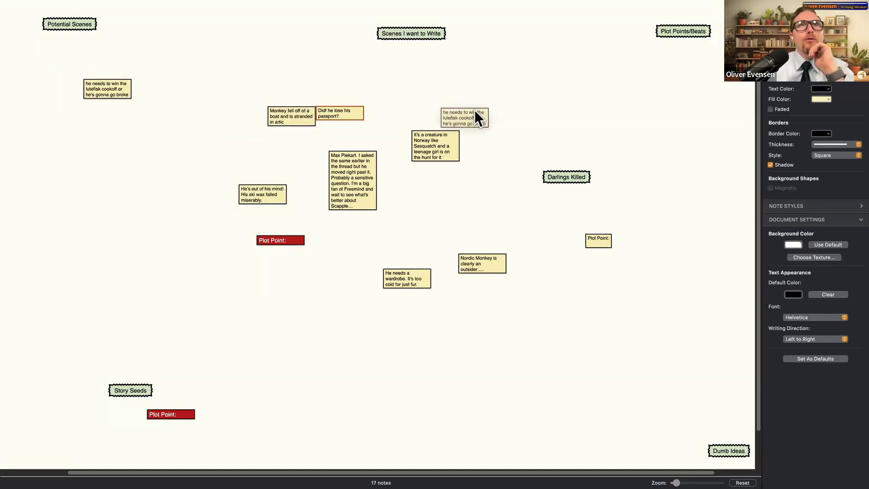
drag(475, 111, 476, 98)
drag(251, 173, 251, 172)
drag(325, 119, 350, 168)
drag(446, 140, 433, 191)
drag(471, 106, 465, 161)
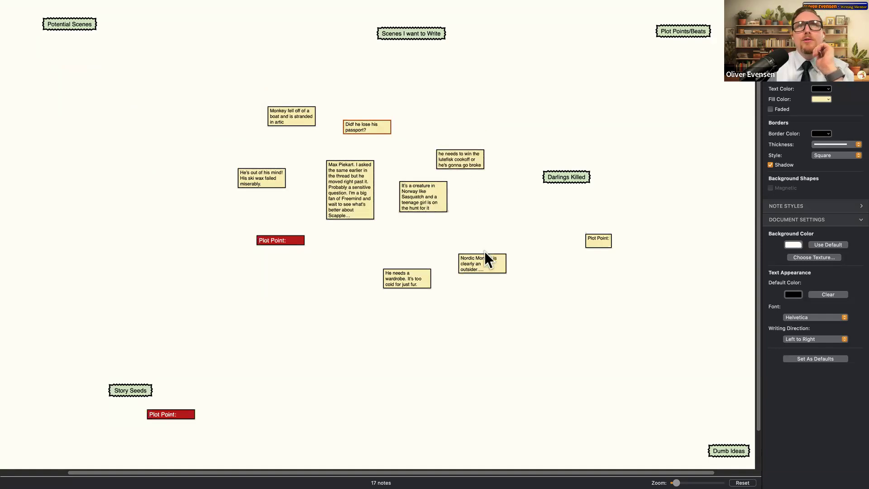
- Paste more Plot Point notes and move the Darlings Killed header to the top
text(Plot Point:)
text(Plot Point:)
key(super+v)
drag(585, 178, 236, 30)
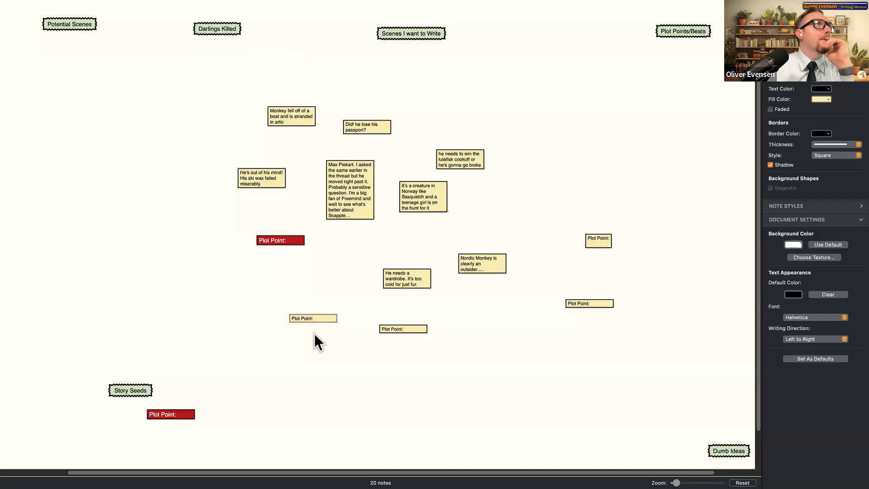
click(198, 258)
- Create a 'Monkey finds love with polar bear' note on the empty canvas
double_click(181, 276)
text(Monkey finds love with polar bear)
click(244, 322)
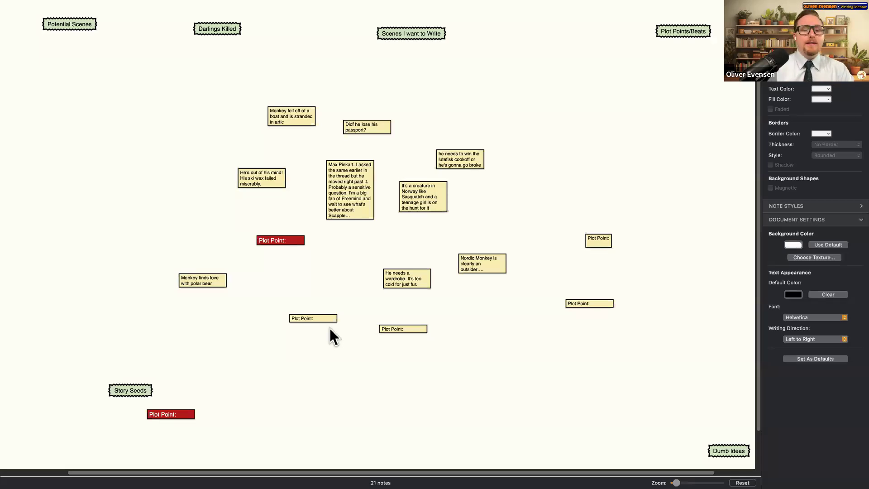
drag(474, 160, 578, 134)
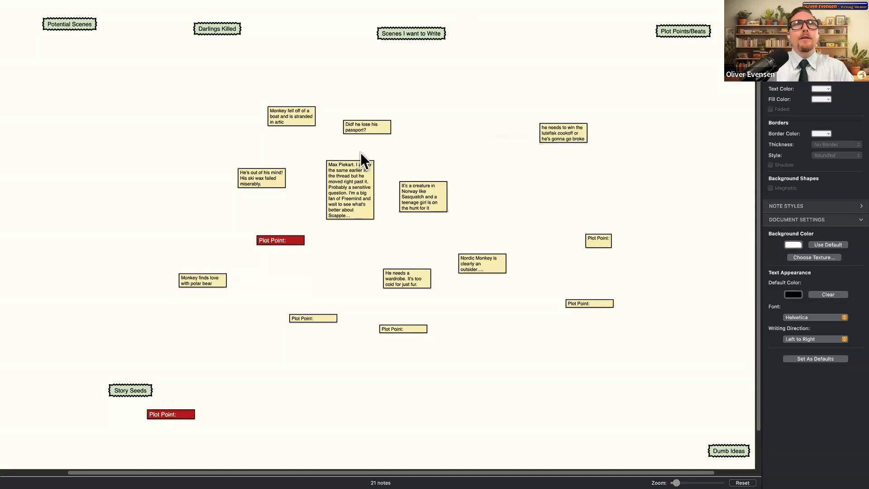
drag(369, 127, 444, 110)
drag(278, 113, 198, 64)
drag(269, 172, 78, 66)
drag(357, 178, 115, 149)
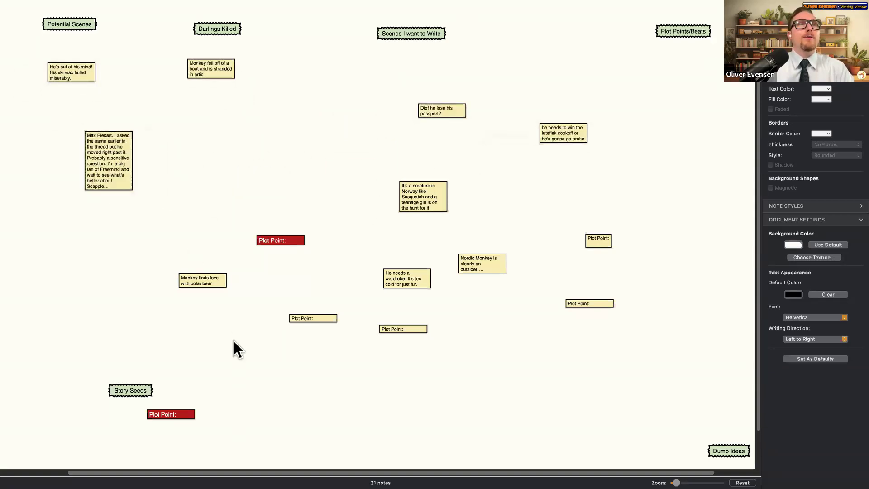
drag(210, 283, 101, 294)
drag(330, 317, 275, 130)
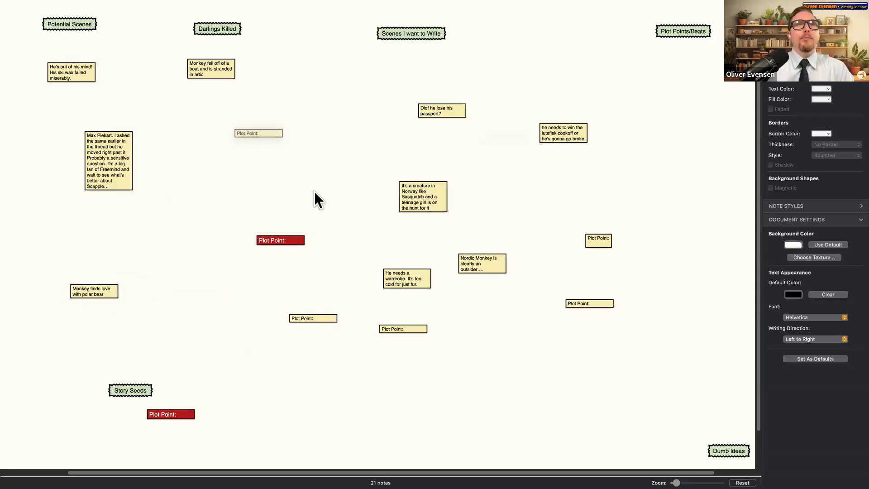
mouse_move(253, 170)
mouse_down()
mouse_move(415, 322)
mouse_move(278, 161)
mouse_move(258, 154)
mouse_up()
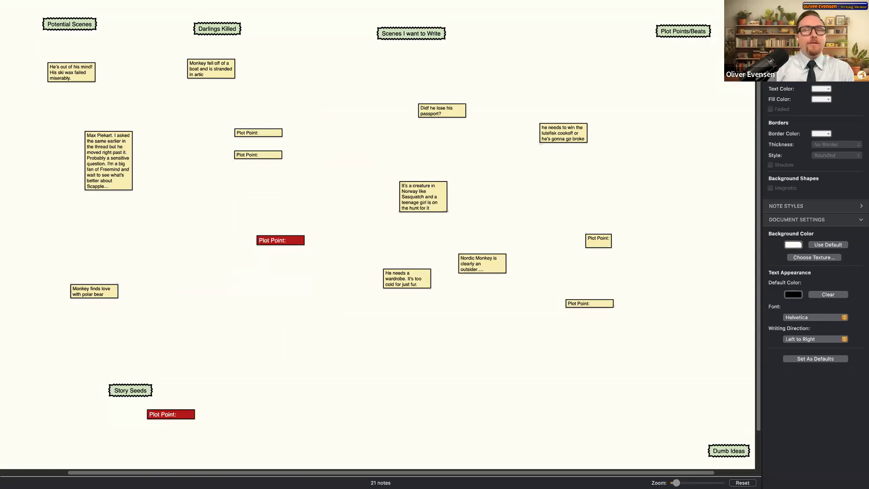
drag(114, 143, 73, 99)
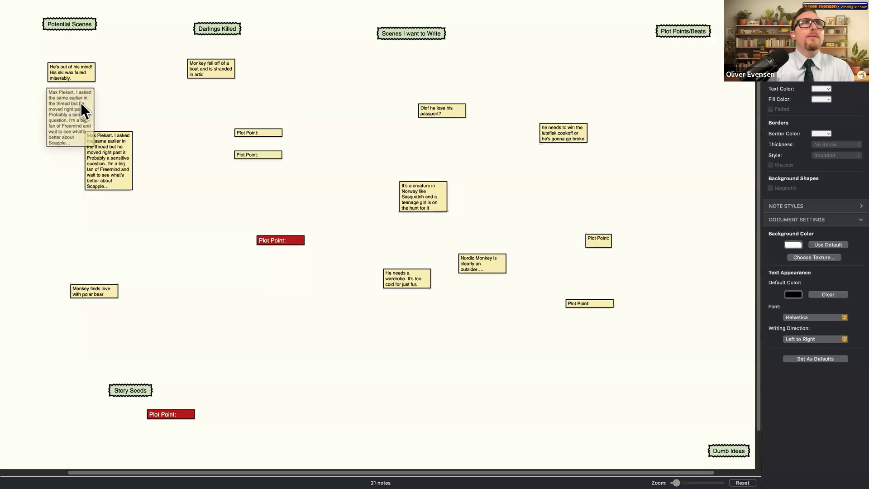
drag(272, 132, 224, 90)
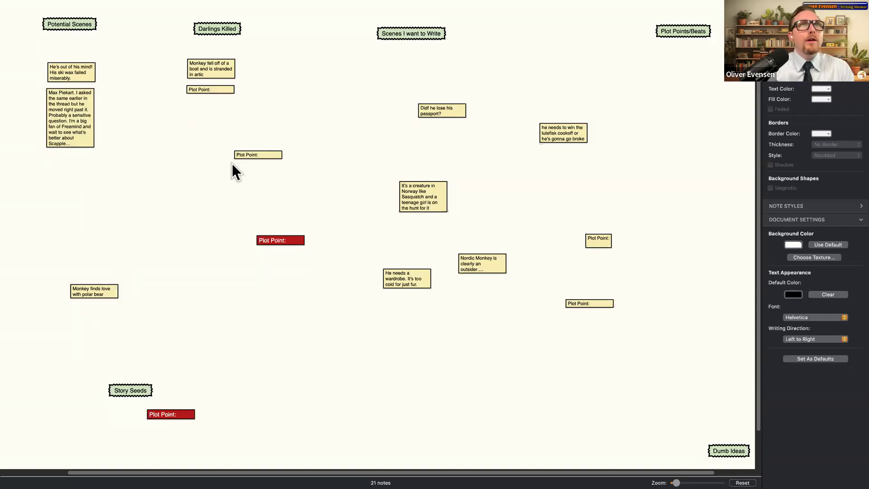
- Stack the middle and upper yellow Plot Point notes together
click(243, 152)
shift+click(223, 91)
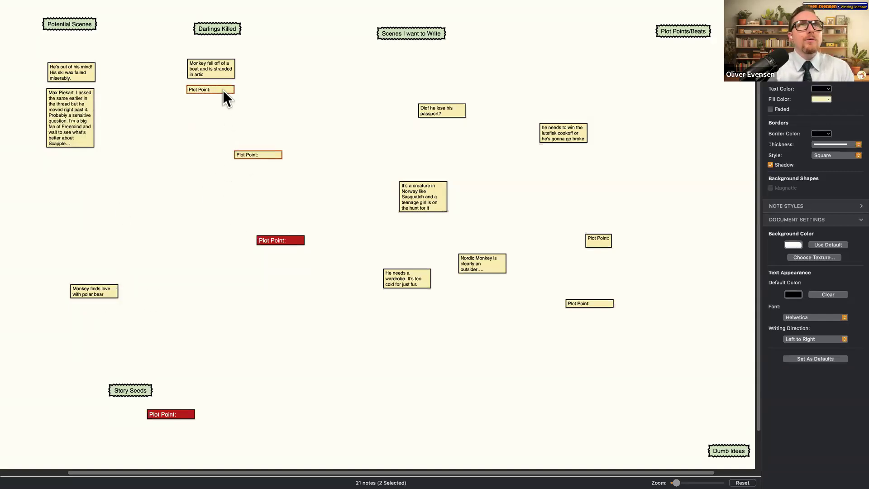
right_click(223, 90)
click(259, 228)
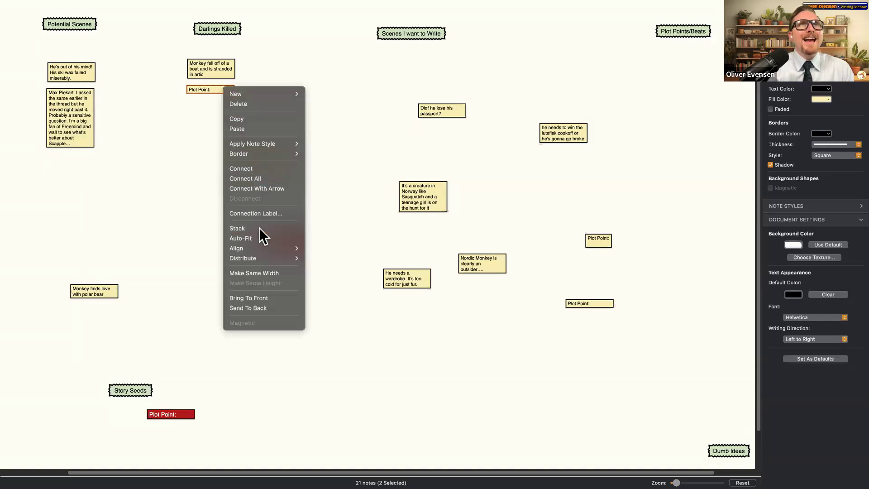
click(270, 127)
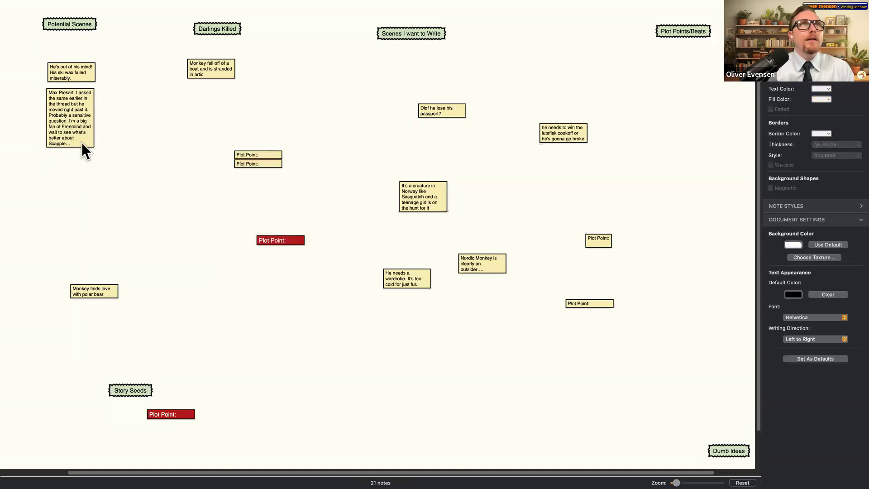
click(74, 121)
shift+click(74, 77)
right_click(80, 100)
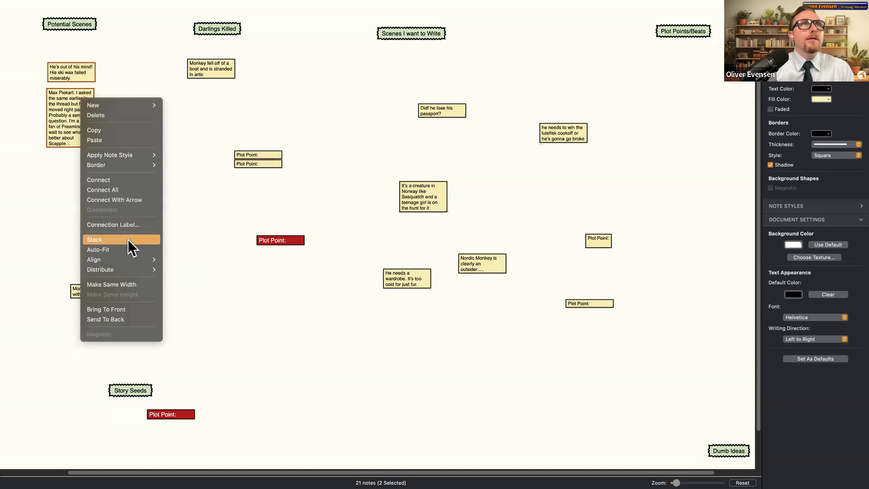
click(127, 239)
click(100, 289)
shift+click(208, 69)
right_click(207, 69)
click(236, 206)
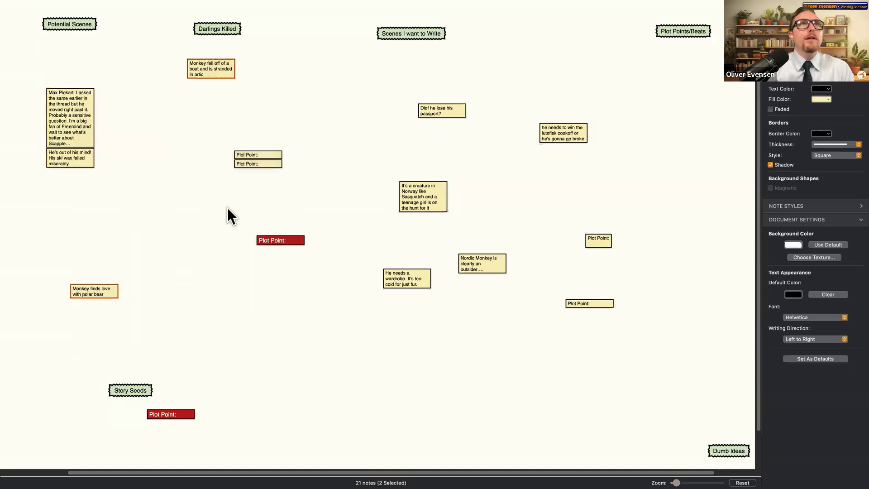
- Stack the creature note under the wardrobe note; auto-fit lutefisk and stack Nordic Monkey beneath it
click(407, 277)
shift+click(418, 201)
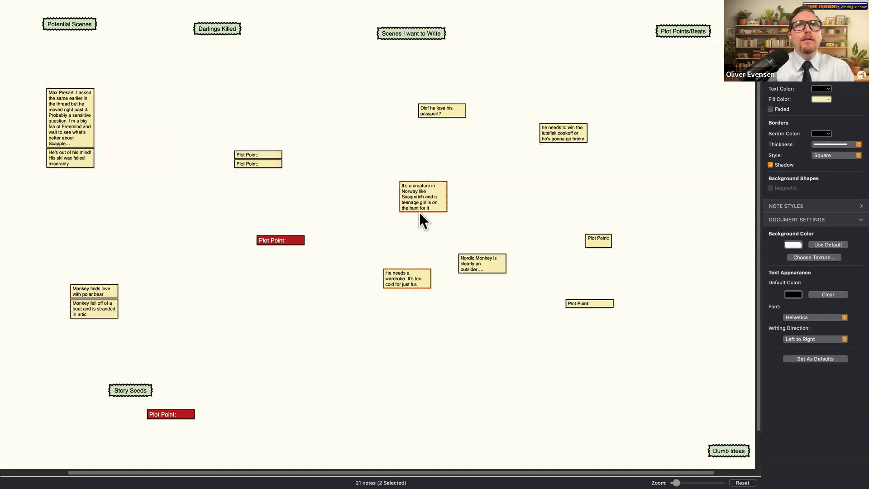
right_click(417, 201)
click(451, 341)
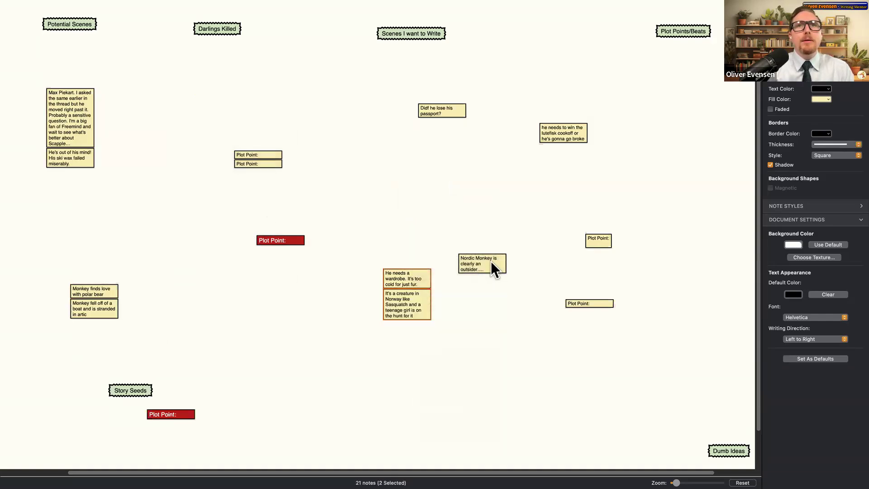
right_click(566, 122)
click(585, 273)
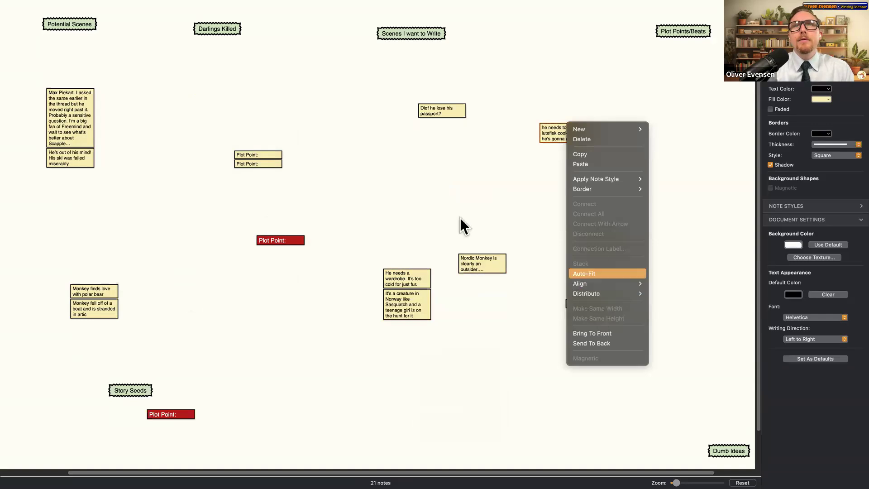
right_click(489, 269)
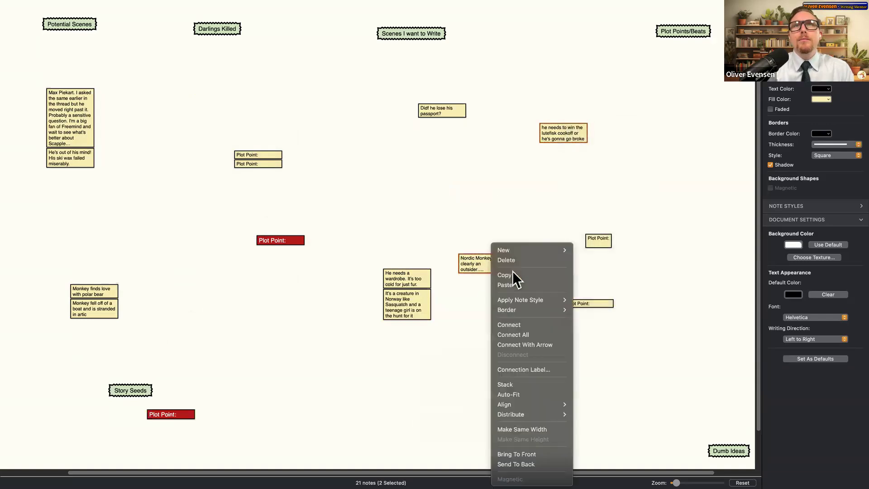
click(529, 385)
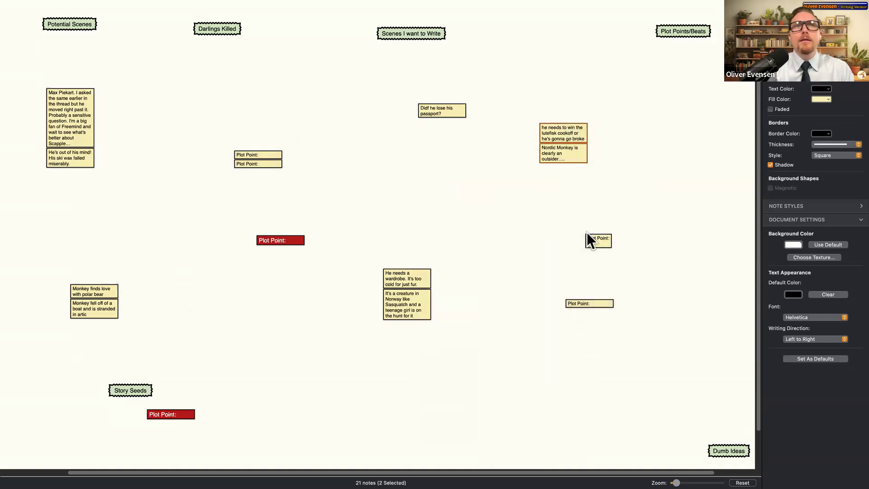
- Stack the three Plot Point notes under the right-hand one and widen them
click(586, 232)
click(609, 242)
shift+click(249, 162)
shift+click(252, 156)
right_click(252, 155)
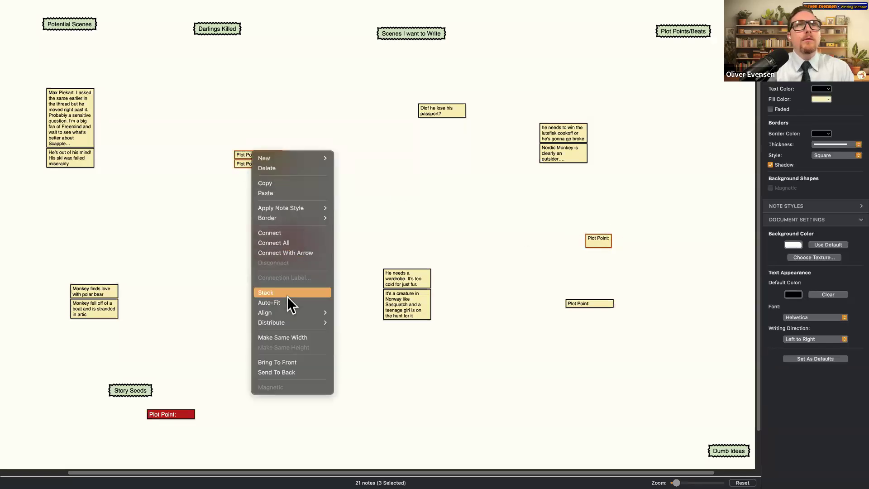
click(289, 295)
drag(610, 236, 643, 238)
click(632, 238)
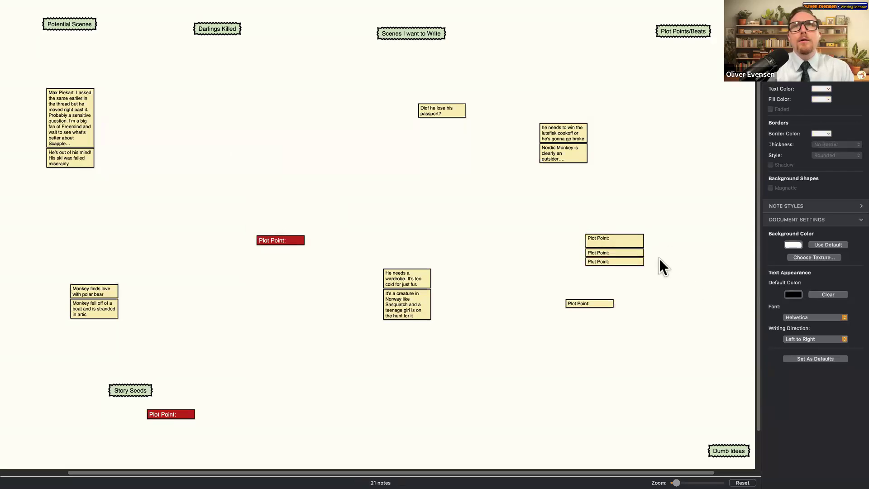
- Select the three stacked Plot Point notes and close the alignment options unchanged
click(632, 246)
click(526, 225)
drag(526, 225, 599, 260)
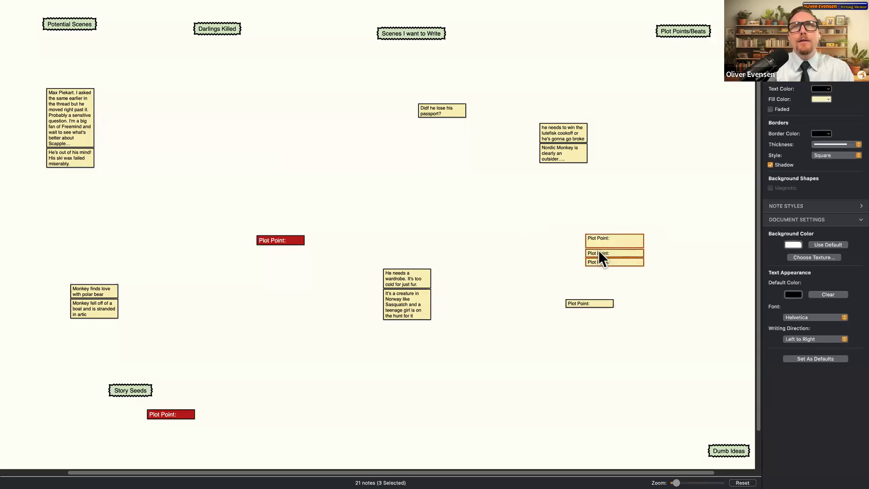
right_click(606, 244)
mouse_move(643, 408)
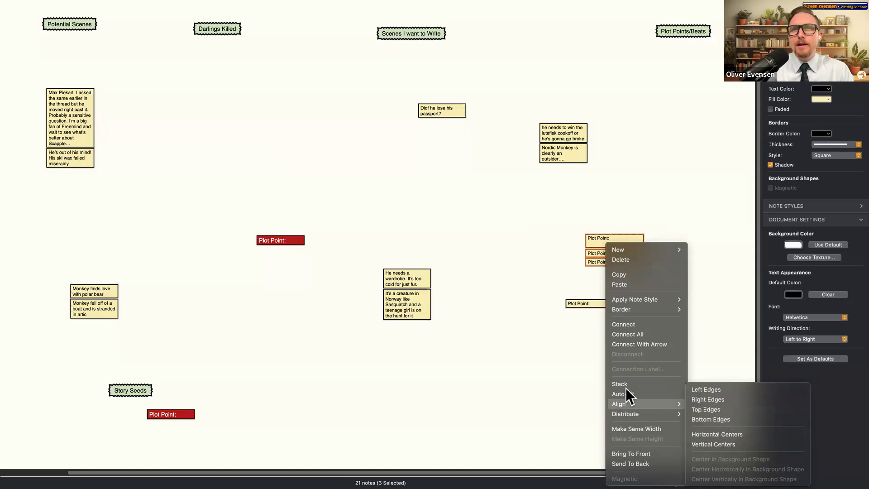
click(518, 203)
click(586, 180)
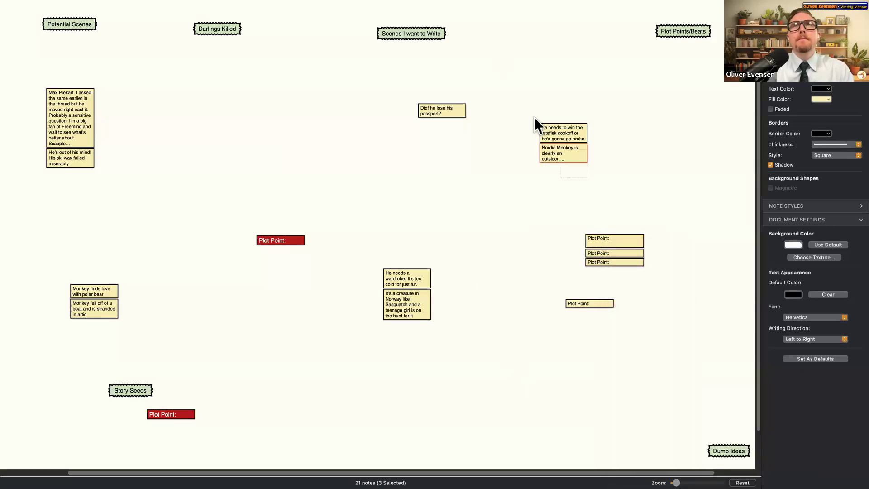
click(434, 114)
click(188, 406)
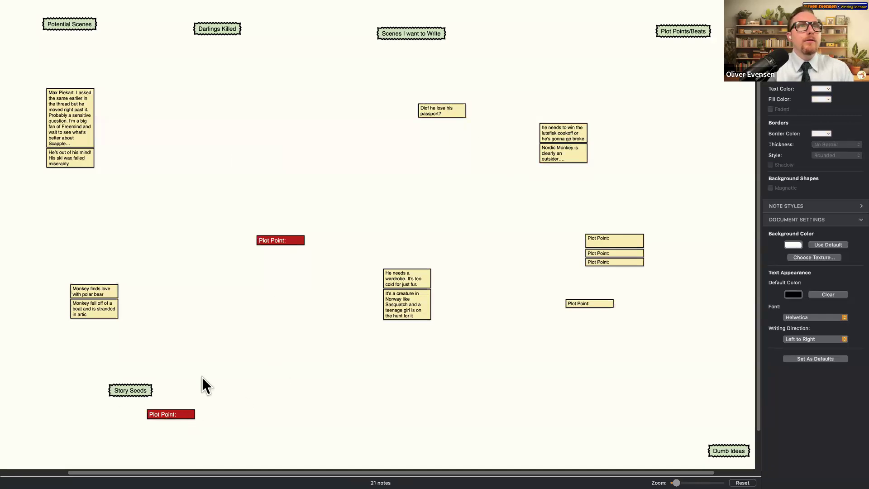
- Fit, stack and widen the two red Plot Point notes, moving them up
shift+click(273, 241)
right_click(273, 241)
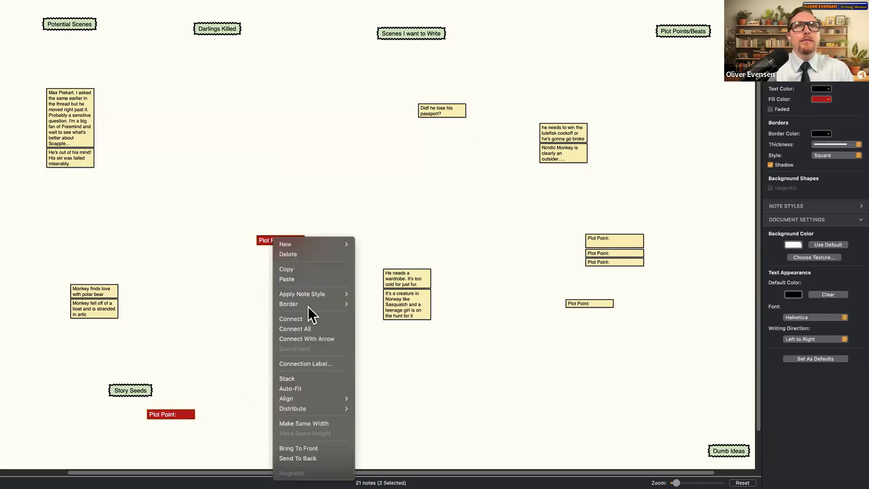
click(312, 387)
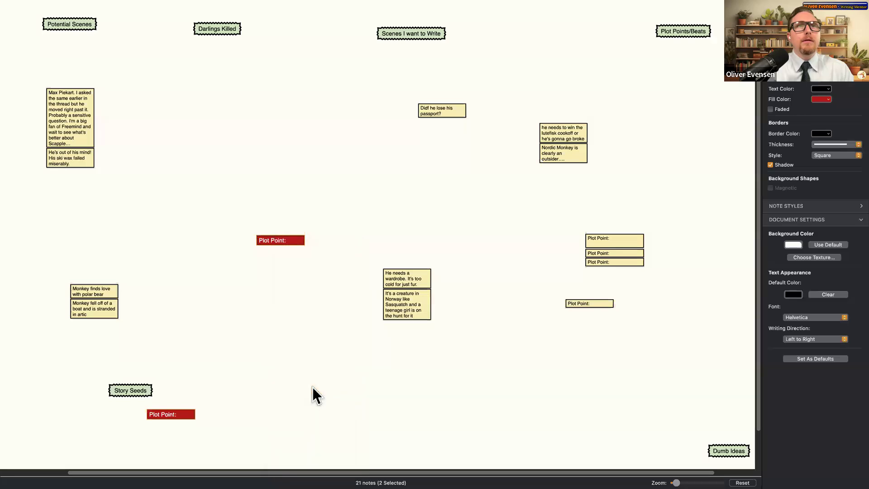
right_click(274, 245)
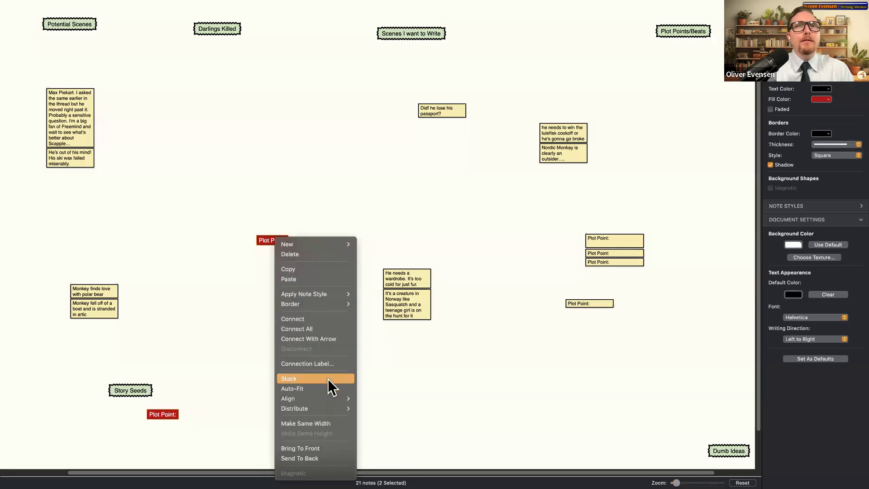
click(328, 379)
drag(179, 414, 213, 419)
drag(156, 412, 213, 85)
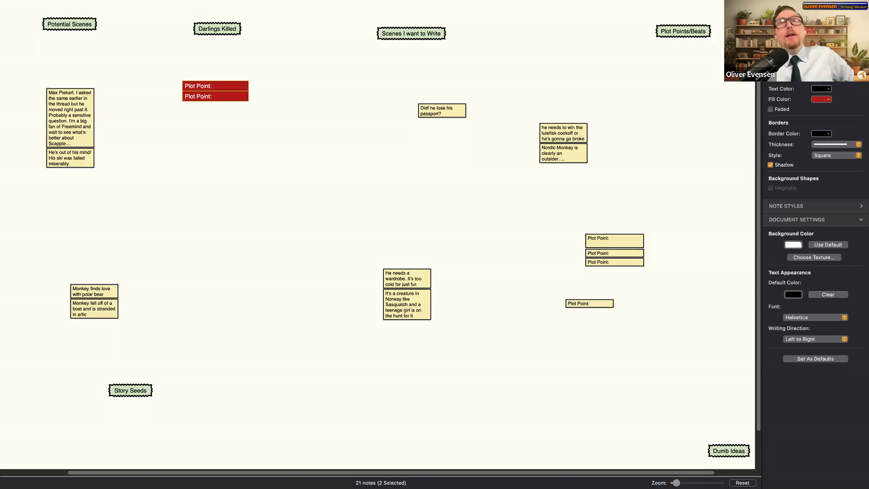
- Stack the wardrobe, lutefisk/Nordic Monkey and Monkey notes under the passport note; raise Story Seeds
drag(399, 306, 448, 130)
drag(582, 152, 446, 180)
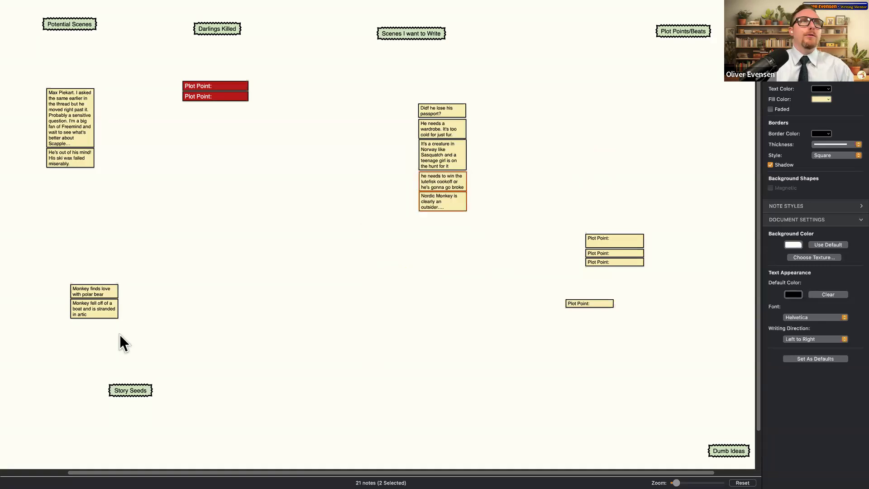
drag(91, 290, 439, 219)
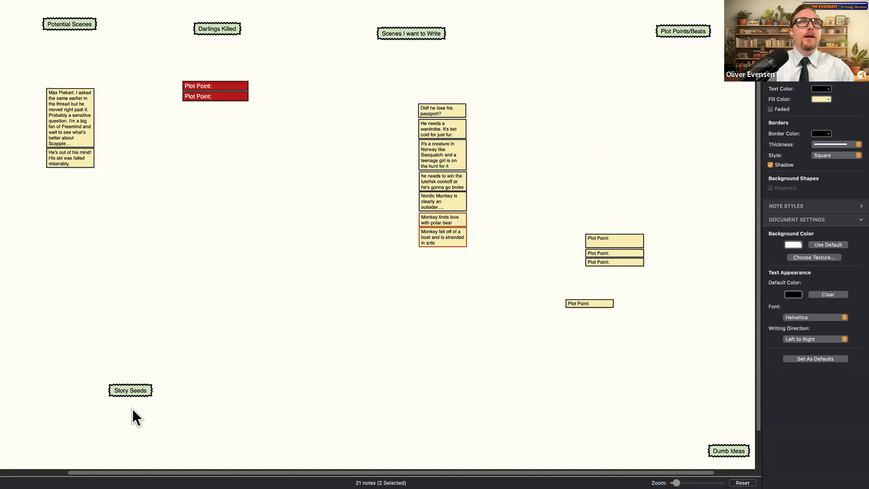
drag(75, 277, 75, 281)
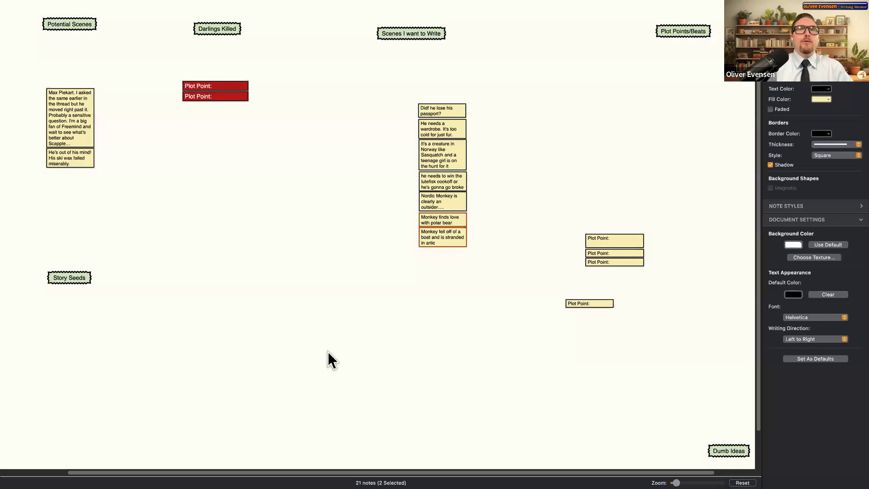
- Nudge Dumb Ideas up-left and move all four stacked Plot Point notes beside the story column
drag(746, 454, 726, 427)
click(718, 419)
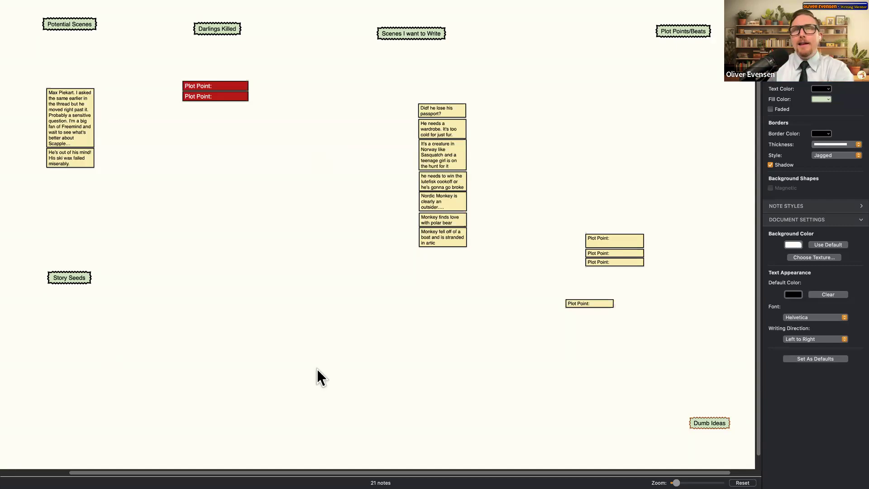
drag(601, 303, 644, 271)
drag(629, 303, 507, 113)
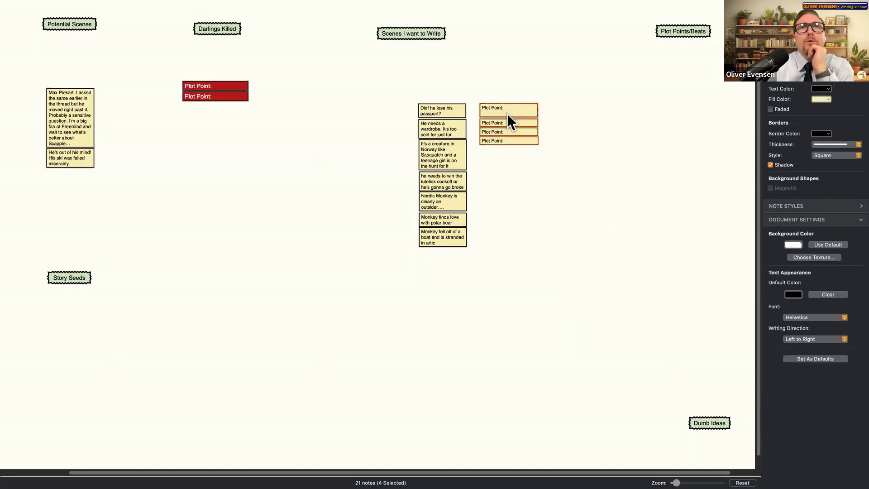
- Paste a new Plot Point note and place it beside the Plot Point column
click(607, 195)
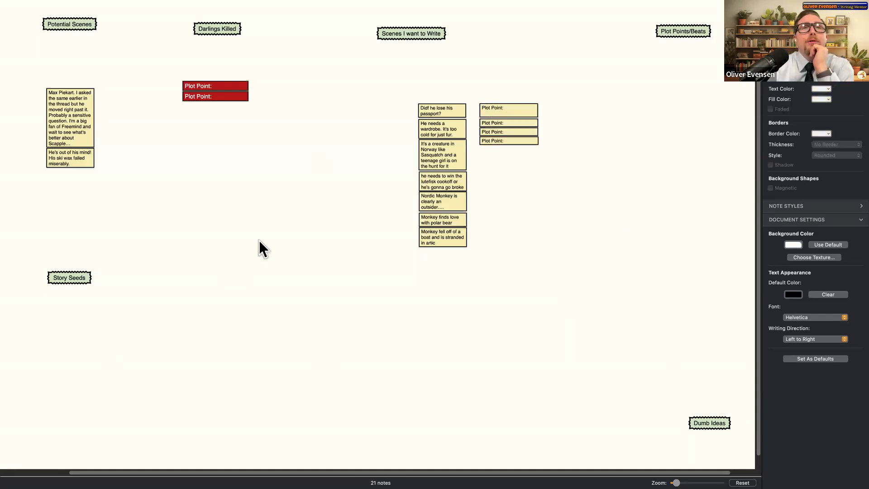
key(super+v)
click(405, 363)
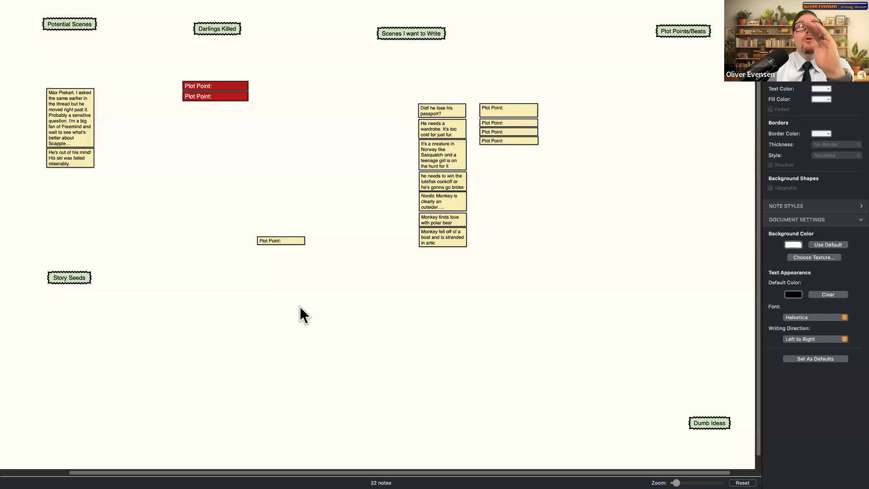
drag(345, 281, 242, 216)
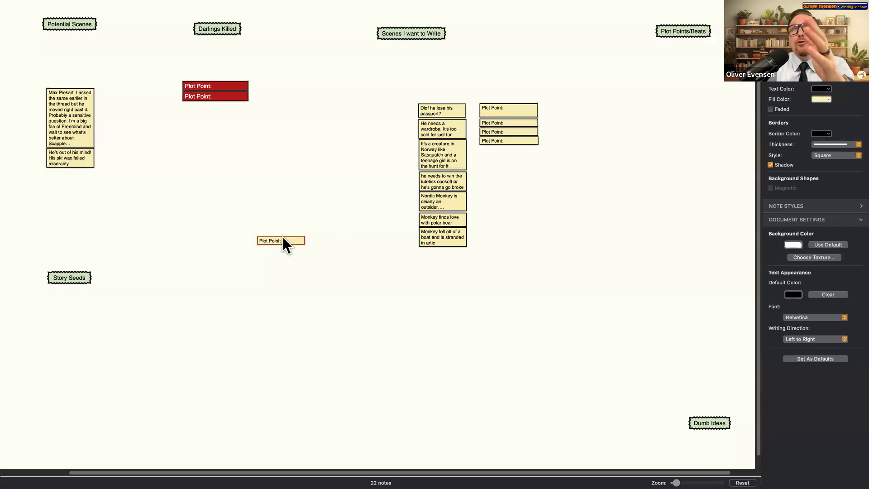
drag(283, 241, 522, 209)
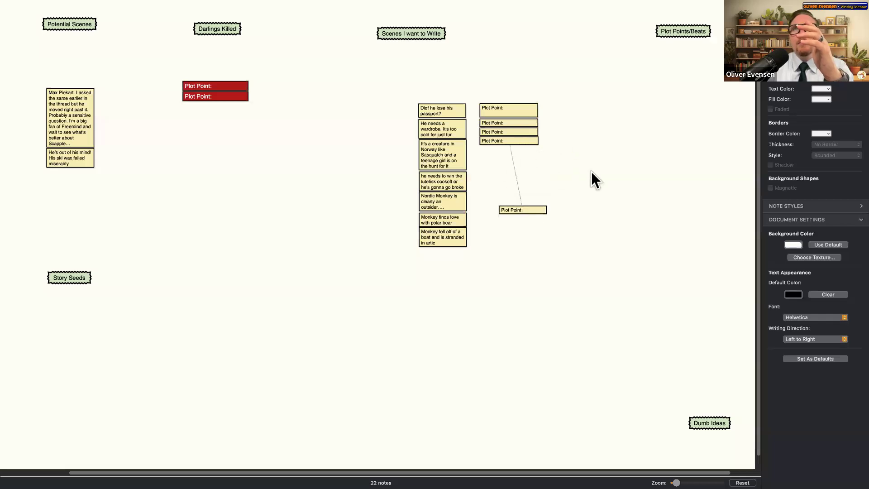
- Connect the fourth Plot Point note to the new lower-right one with an arrow
drag(591, 172, 588, 176)
drag(543, 208, 540, 164)
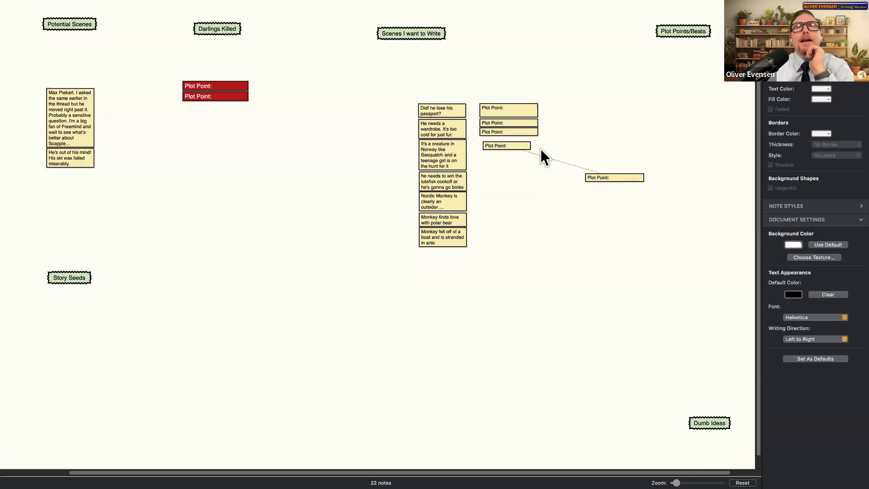
drag(523, 148, 522, 145)
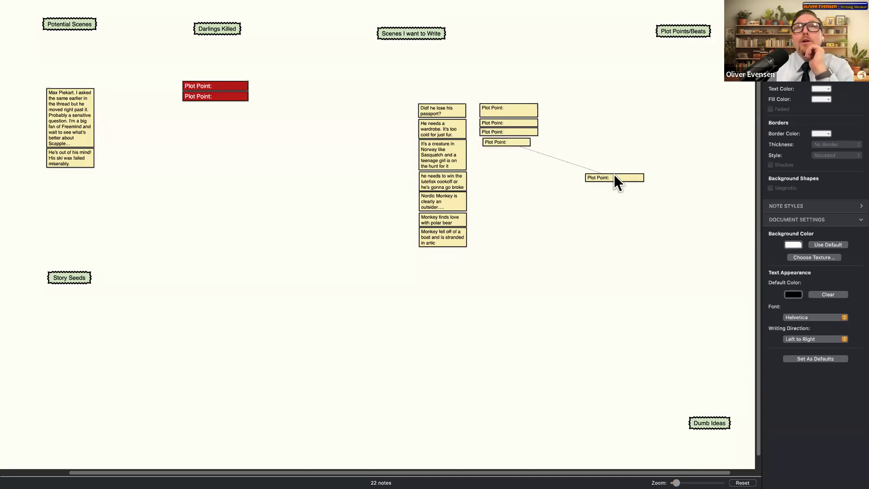
mouse_move(593, 172)
mouse_down()
mouse_move(520, 142)
mouse_move(592, 173)
mouse_up()
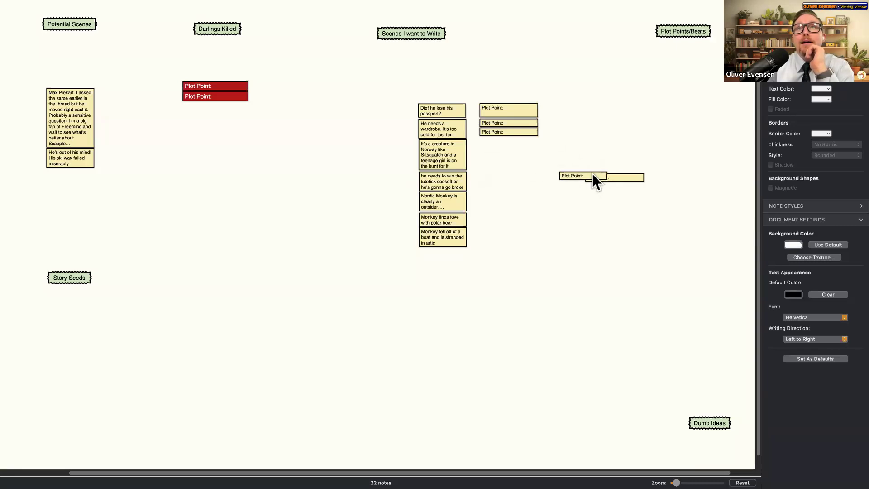
drag(520, 144, 592, 176)
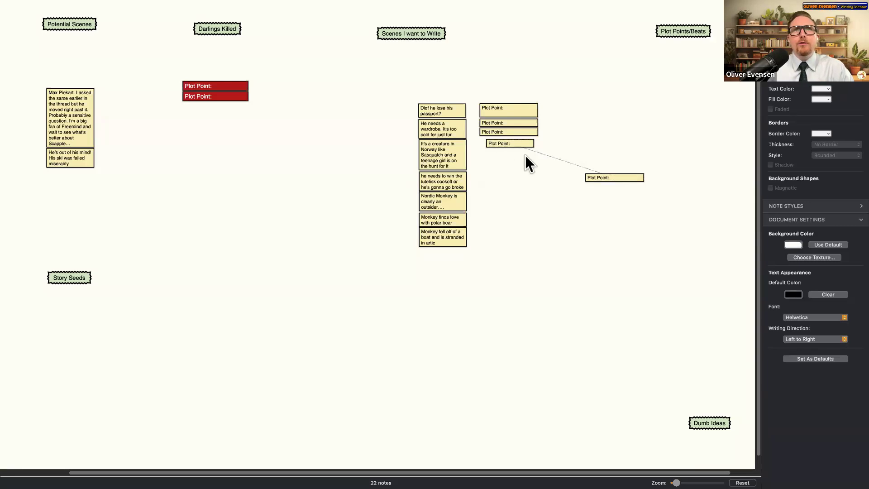
right_click(502, 144)
click(629, 165)
drag(491, 148, 521, 148)
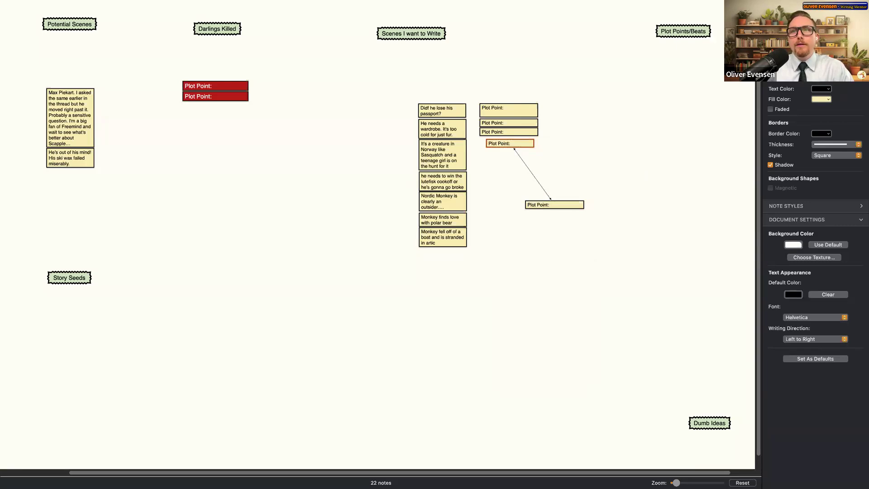
- Scroll around the board to review the linked Plot Point notes
scroll(599, 395, up, 3)
scroll(598, 395, right, 10)
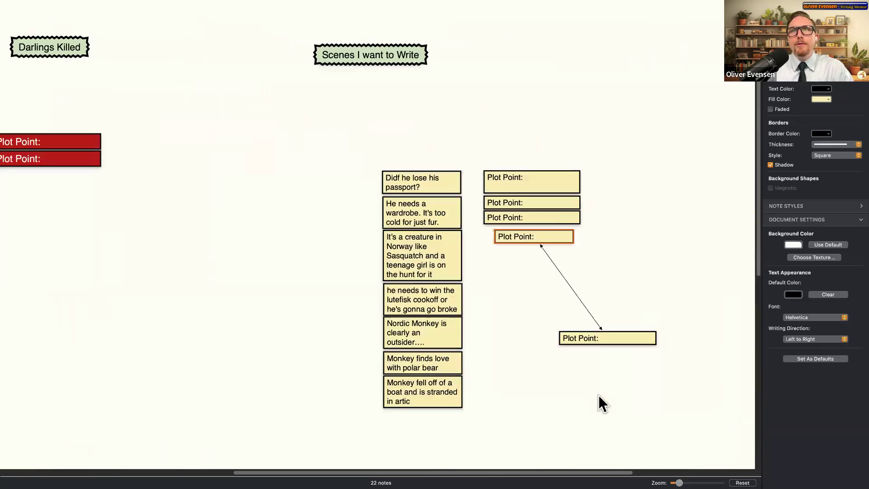
scroll(598, 395, right, 10)
scroll(591, 431, up, 3)
scroll(591, 430, left, 10)
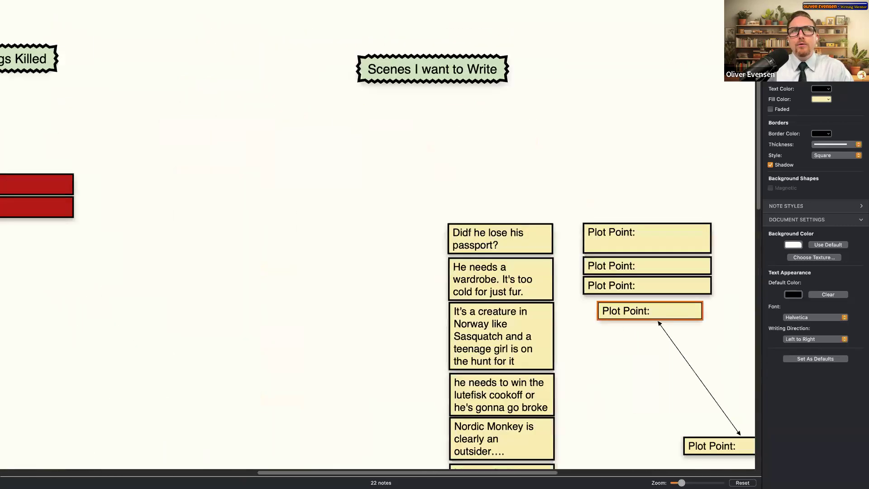
scroll(591, 430, right, 15)
scroll(592, 422, down, 5)
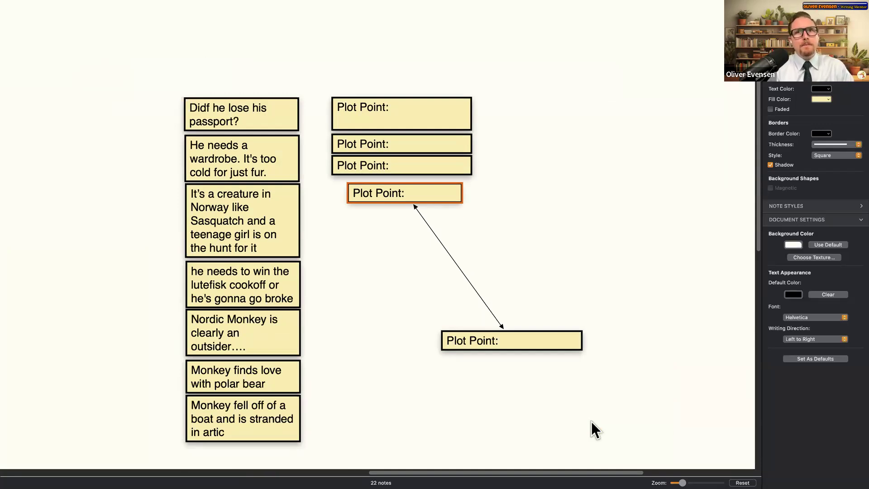
scroll(480, 267, down, 3)
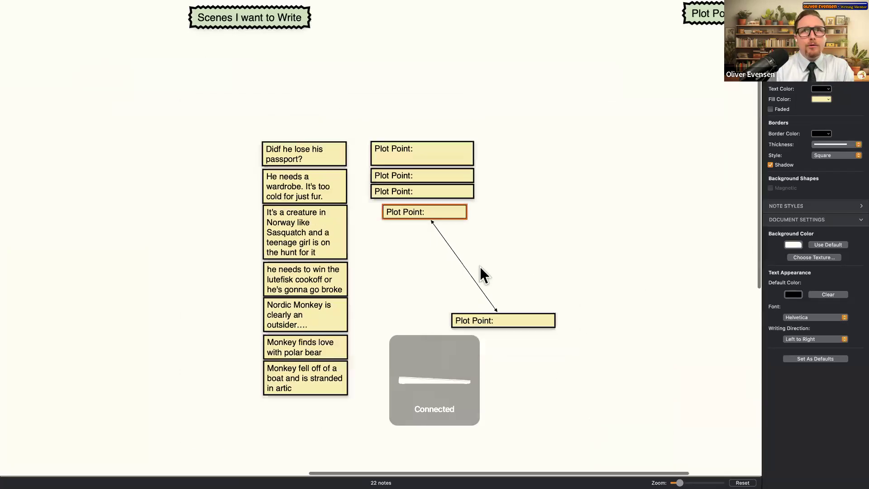
scroll(474, 267, down, 5)
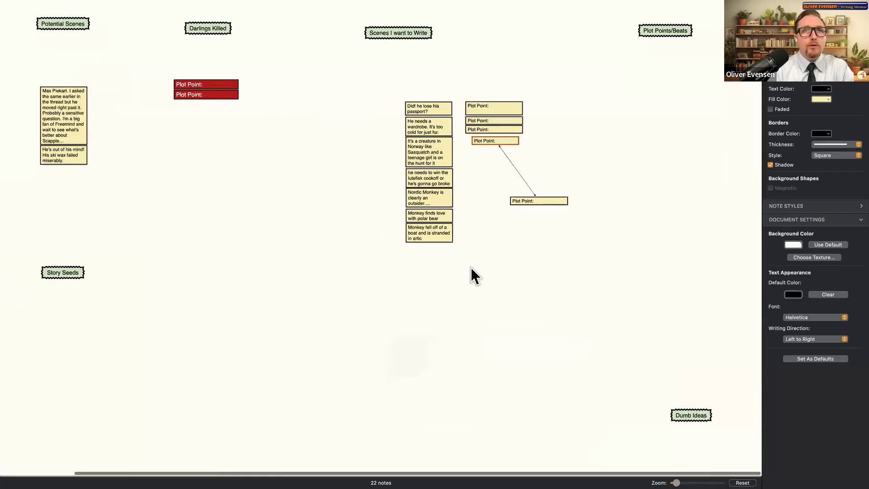
scroll(469, 268, up, 5)
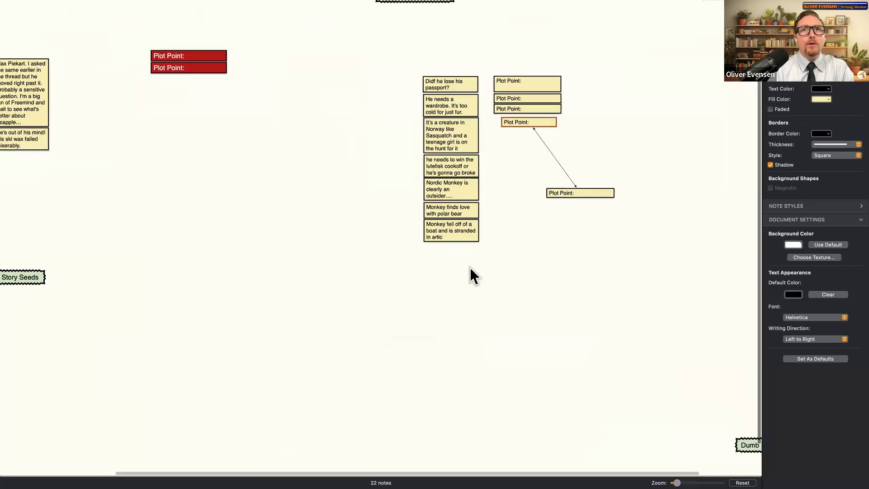
- Pan around the board to inspect the notes under Plot Points/Beats
right_click(473, 268)
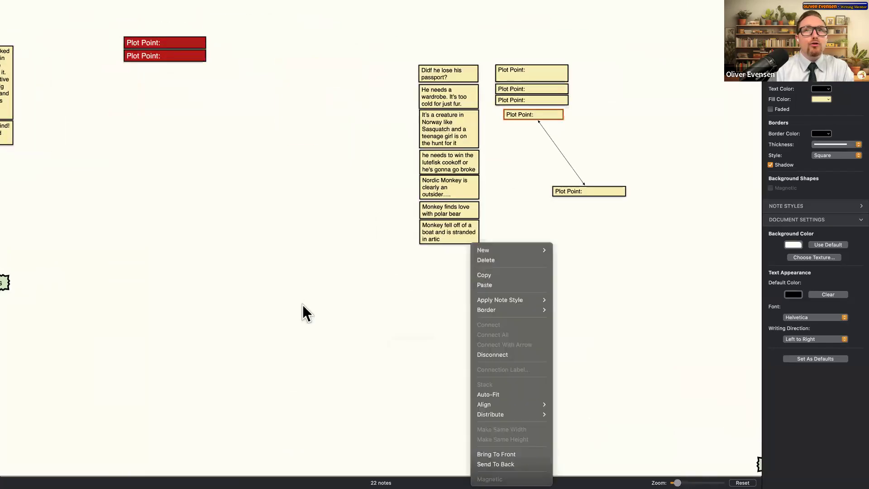
click(315, 306)
scroll(316, 306, left, 5)
scroll(316, 307, right, 8)
scroll(316, 306, up, 2)
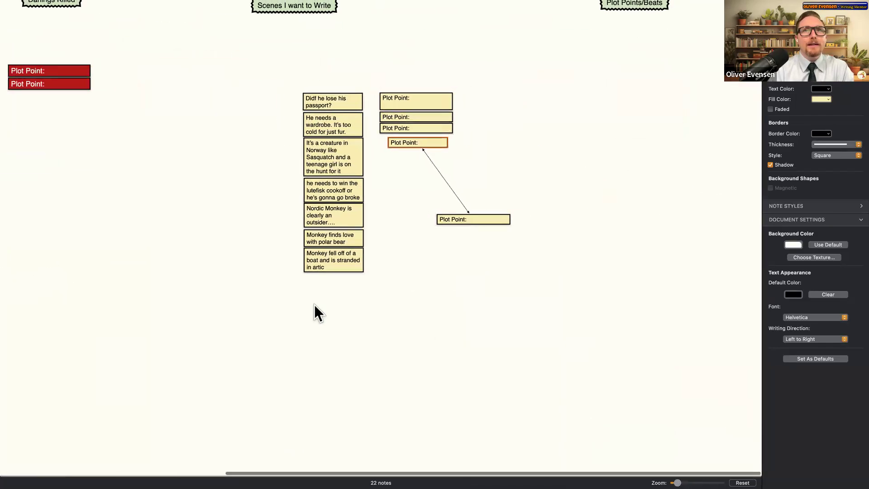
scroll(314, 305, left, 7)
scroll(315, 305, right, 7)
scroll(314, 305, down, 3)
scroll(314, 305, left, 7)
scroll(314, 305, up, 3)
scroll(314, 305, down, 1)
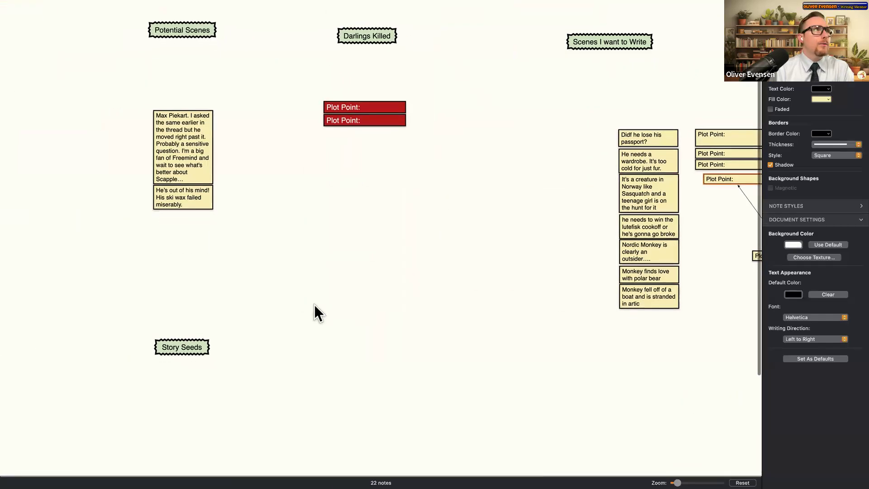
scroll(299, 308, down, 2)
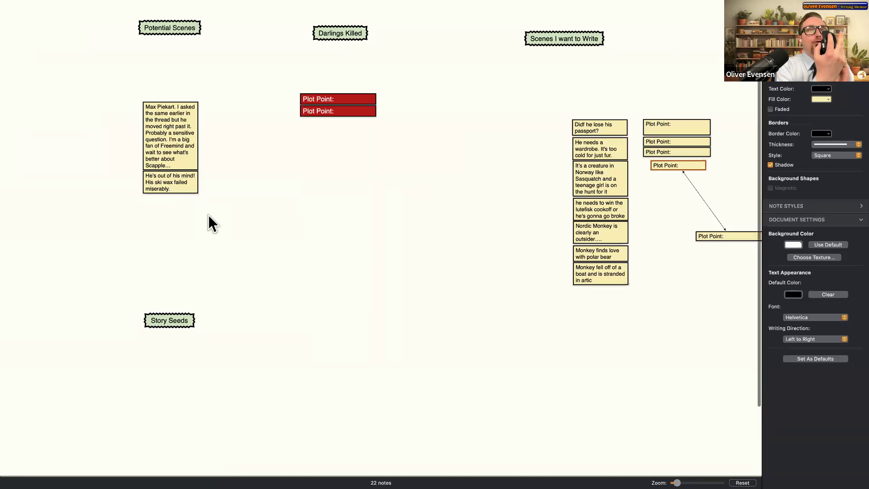
scroll(208, 216, down, 1)
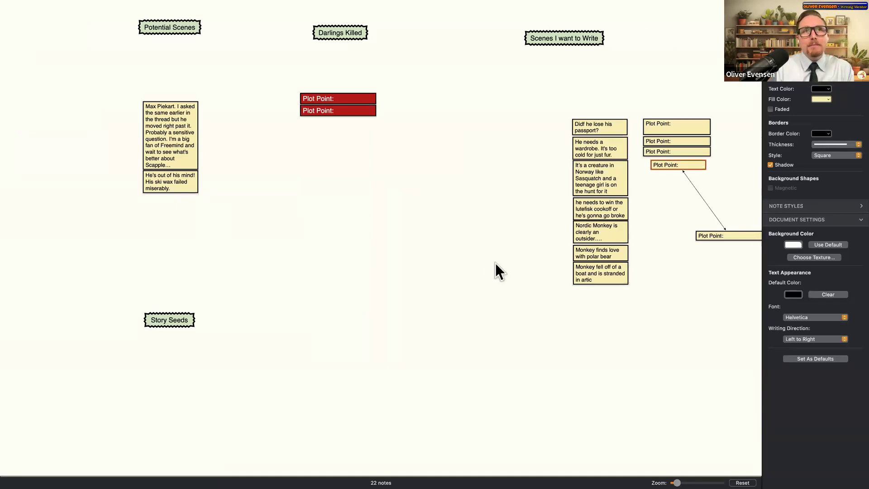
scroll(491, 262, right, 10)
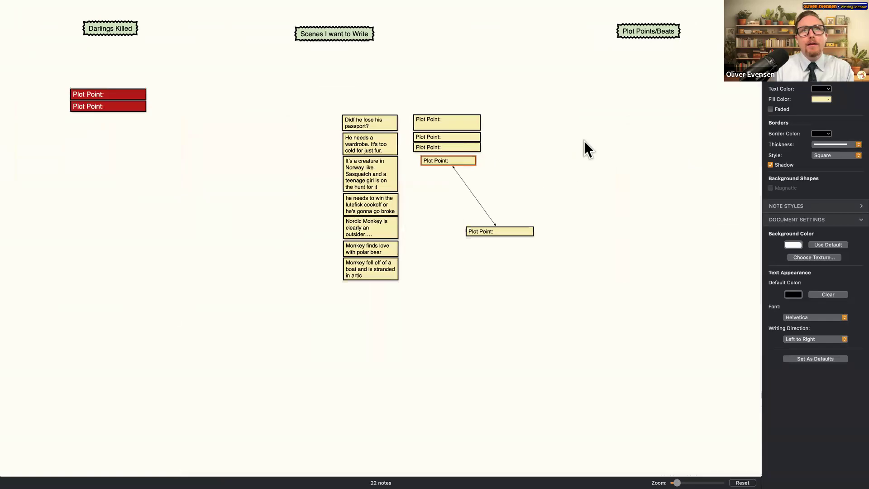
scroll(486, 238, up, 1)
scroll(481, 265, left, 10)
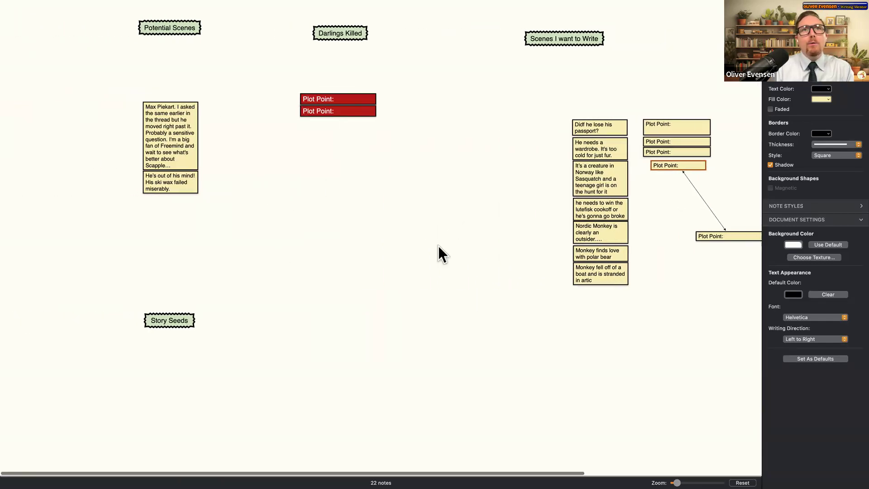
scroll(428, 267, right, 5)
scroll(427, 267, down, 2)
scroll(574, 198, right, 5)
scroll(574, 198, down, 2)
scroll(510, 226, up, 3)
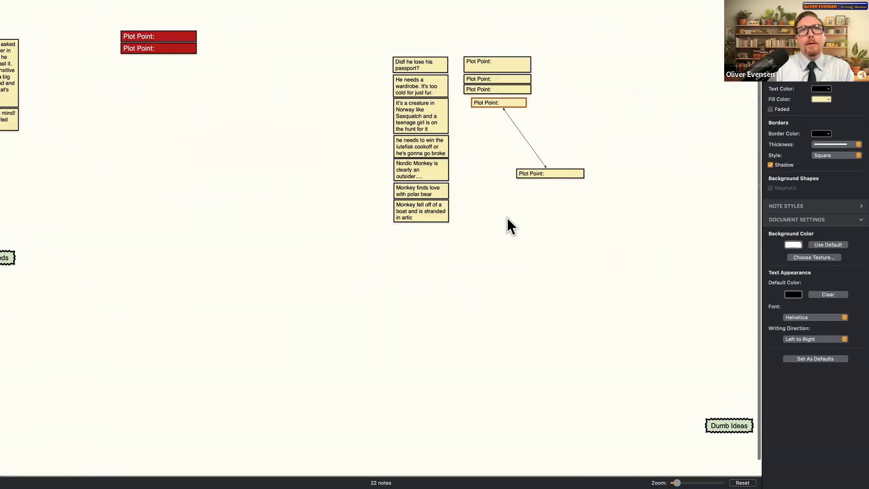
scroll(497, 210, up, 3)
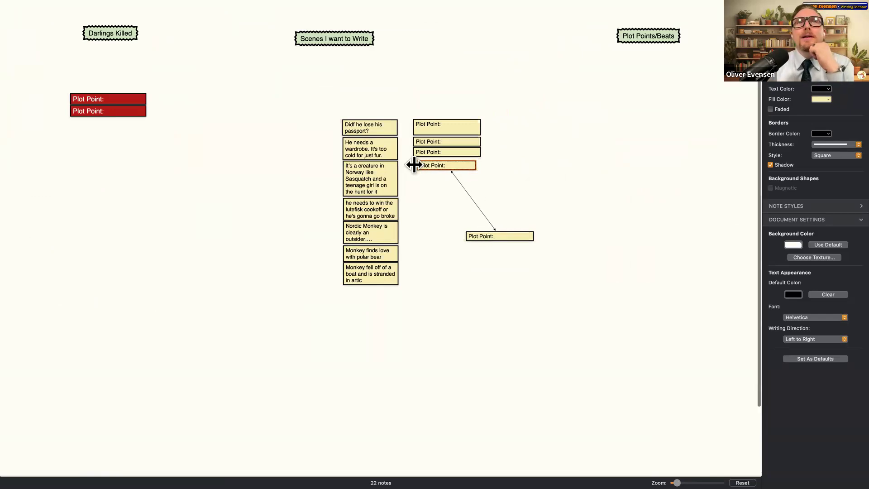
- Widen the fourth Plot Point note slightly and zoom out to view the whole board
drag(473, 165, 482, 164)
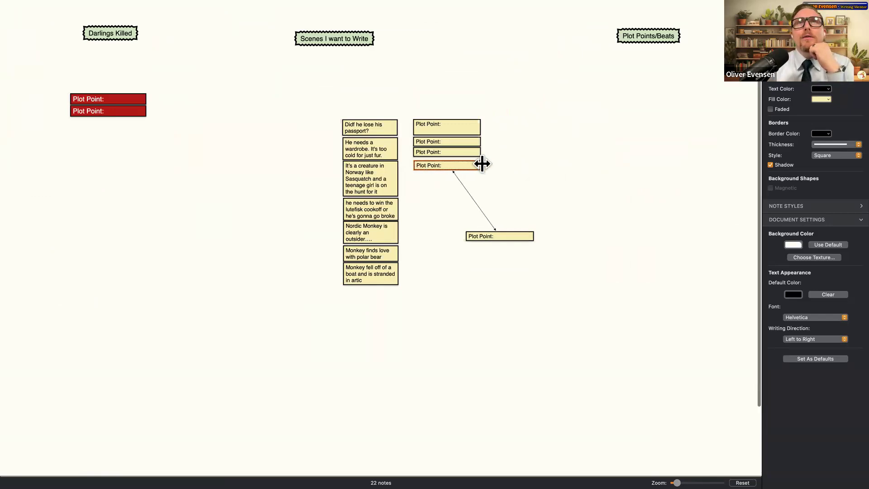
drag(285, 289, 217, 286)
scroll(498, 293, down, 3)
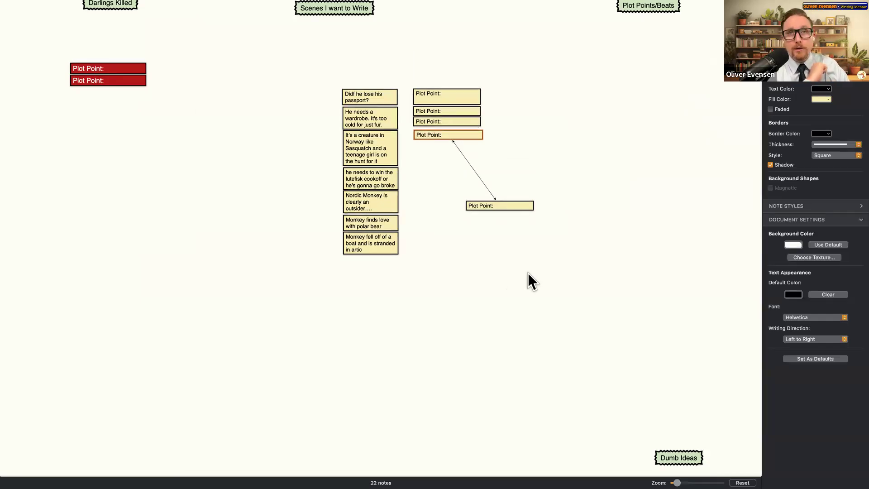
key(super+minus)
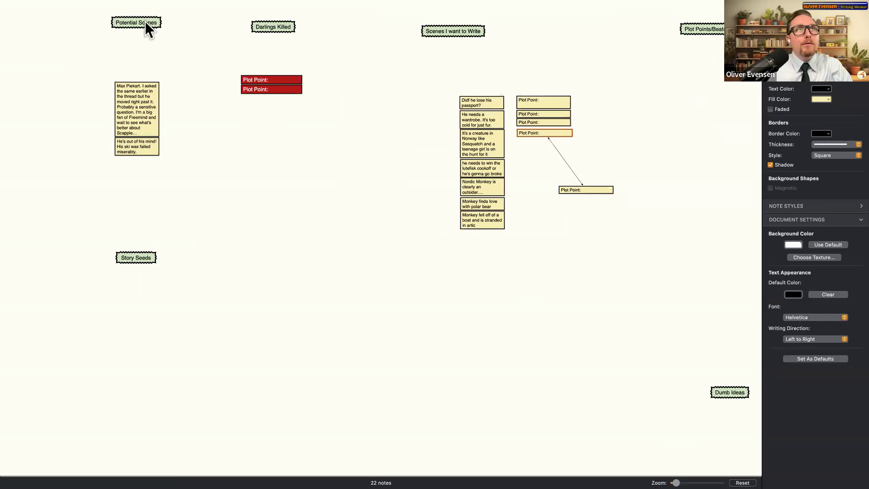
scroll(145, 21, up, 2)
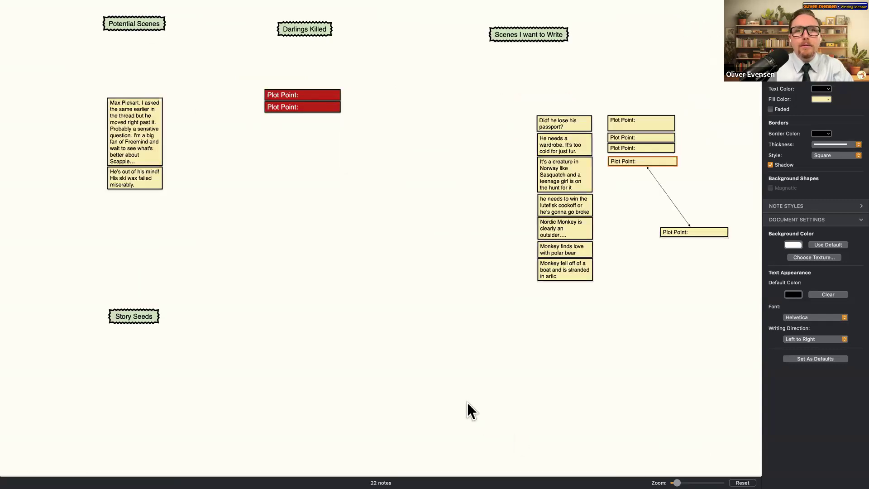
scroll(467, 403, up, 5)
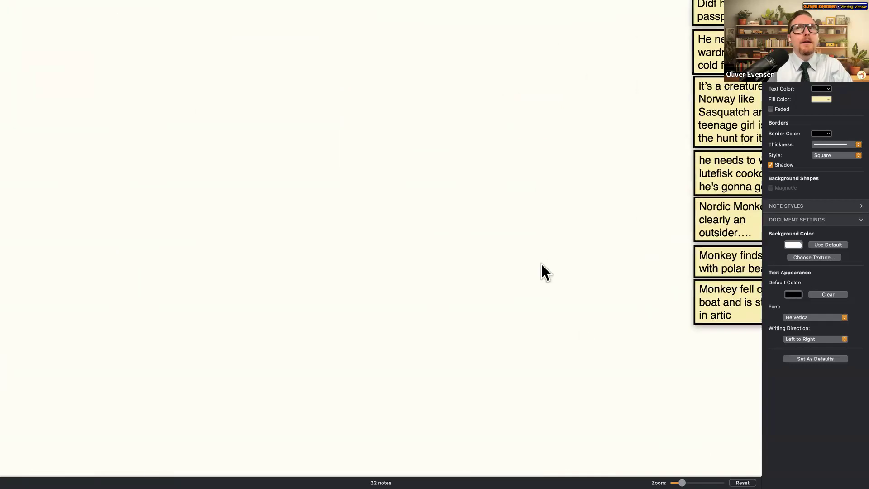
scroll(541, 263, right, 6)
scroll(529, 261, right, 4)
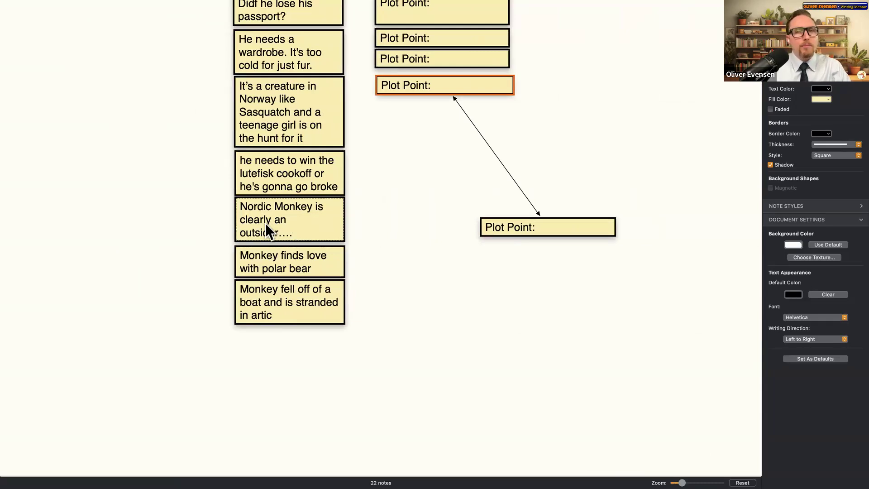
key(super+minus)
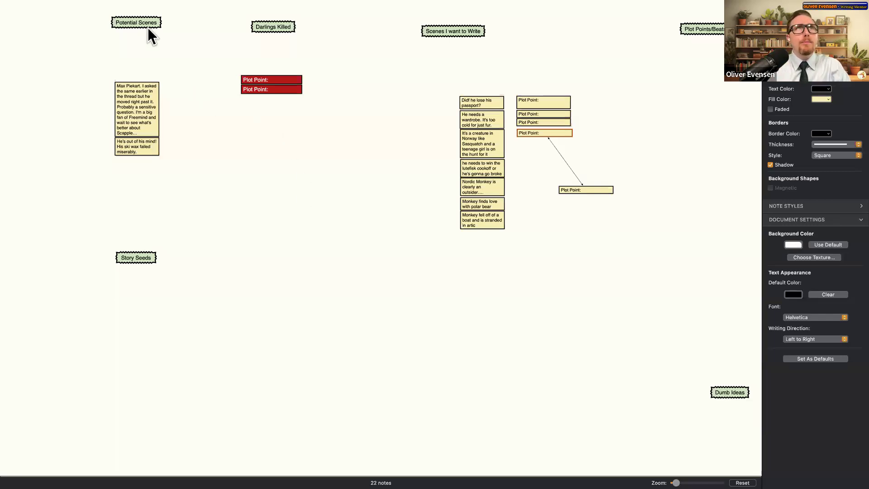
scroll(127, 91, up, 3)
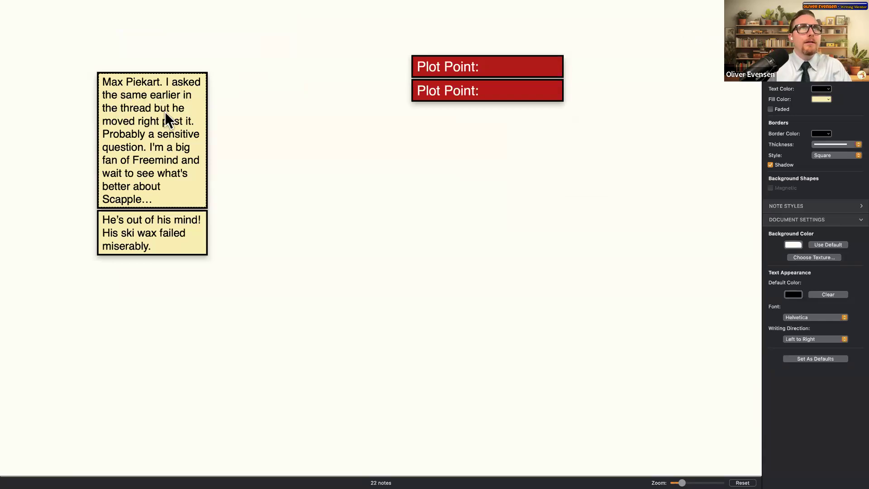
- Pull the forum-comment note off its stack and delete it
drag(170, 165, 326, 156)
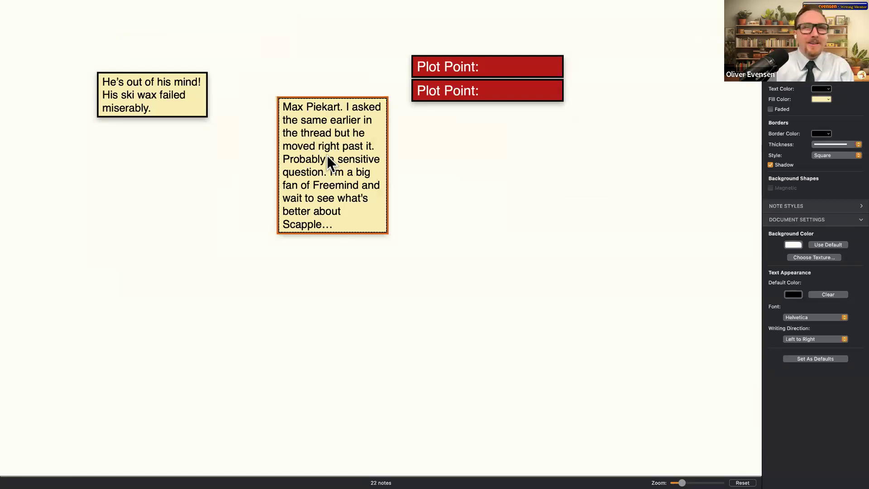
scroll(429, 115, down, 3)
scroll(482, 140, up, 3)
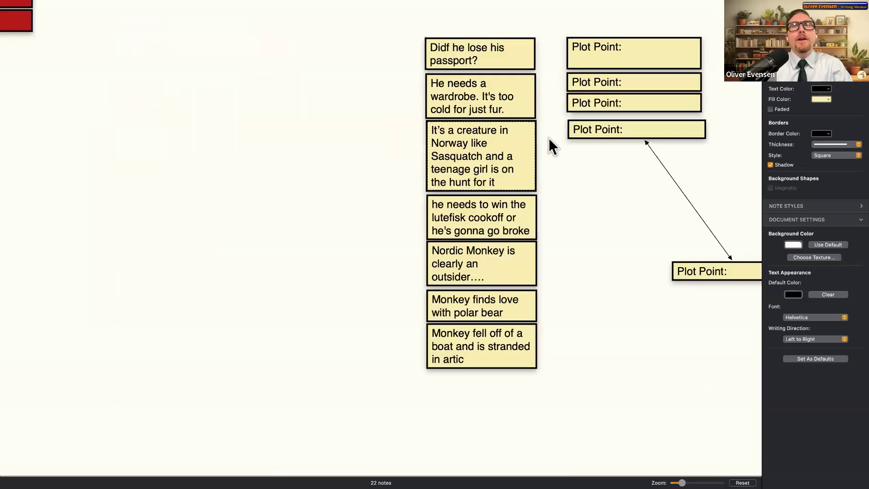
scroll(468, 195, down, 3)
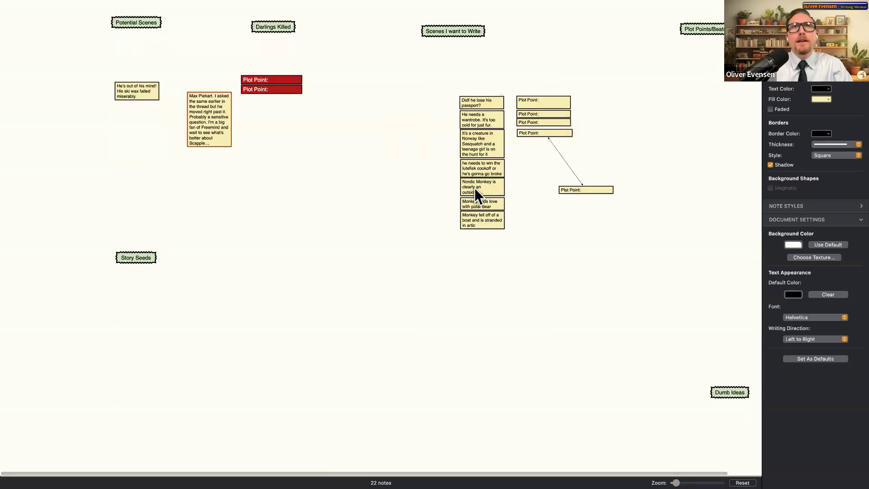
scroll(474, 190, up, 3)
click(489, 272)
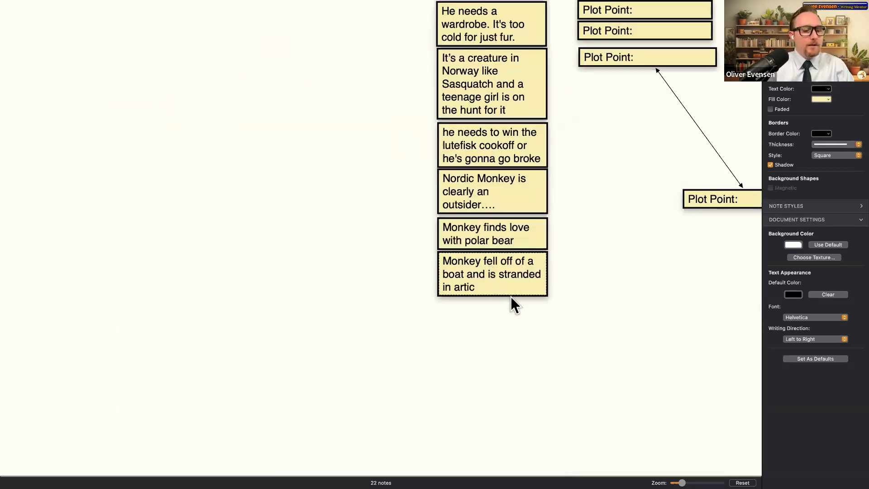
click(646, 458)
scroll(646, 457, down, 5)
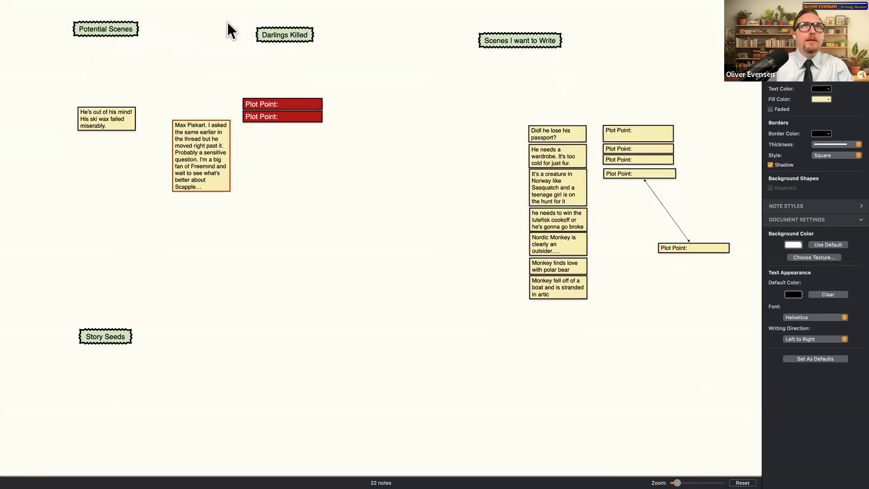
key(BackSpace)
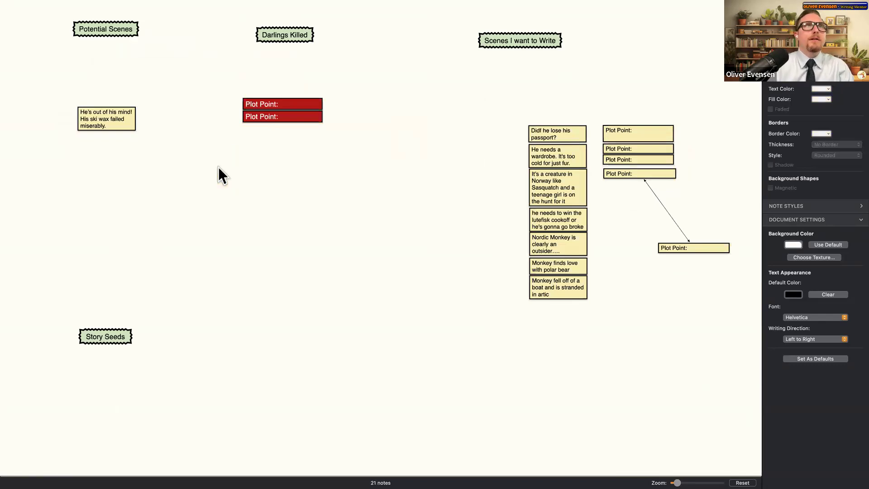
- Place the ski-wax note under Potential Scenes, linked by a dashed line to the passport note
drag(120, 124, 153, 96)
drag(545, 137, 123, 186)
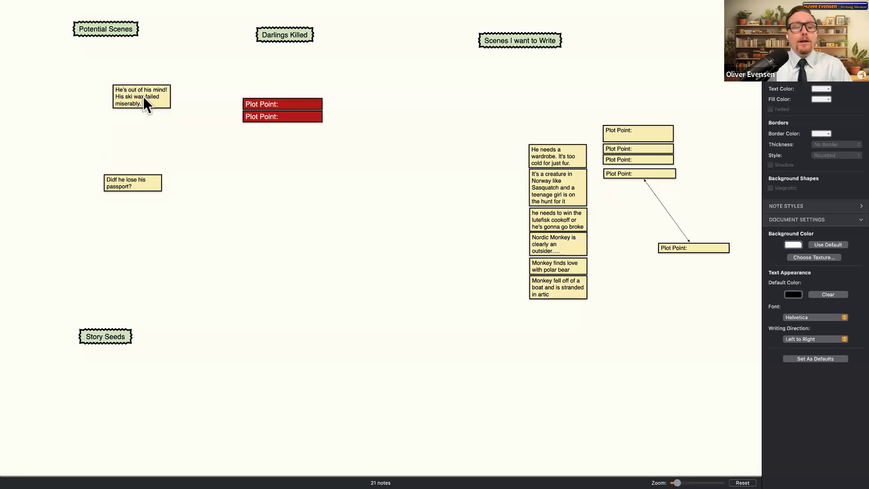
drag(143, 96, 136, 186)
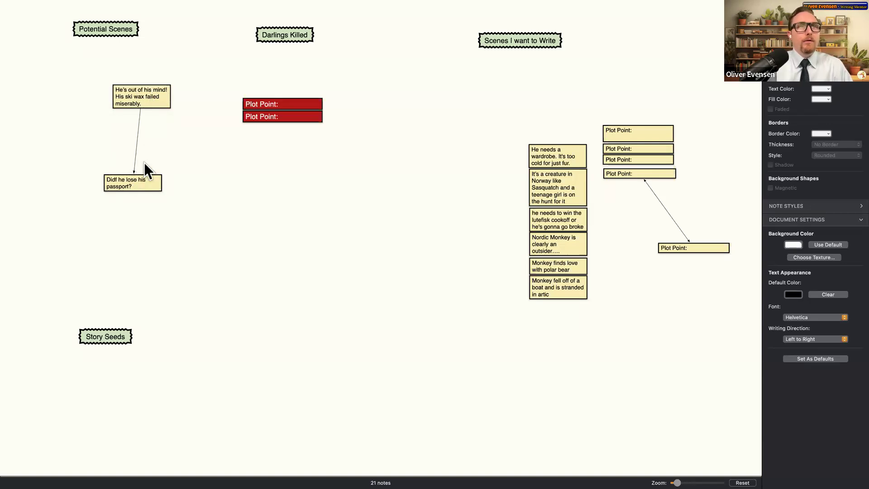
scroll(144, 162, up, 10)
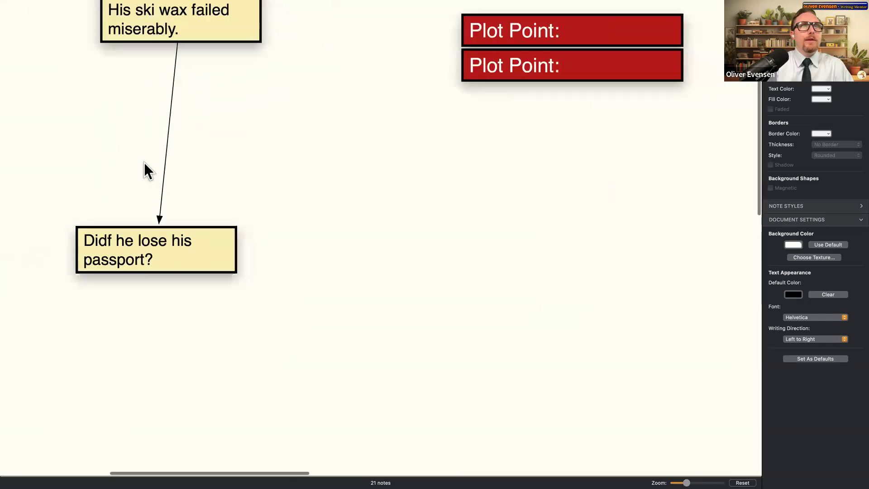
scroll(144, 162, down, 3)
drag(152, 232, 169, 49)
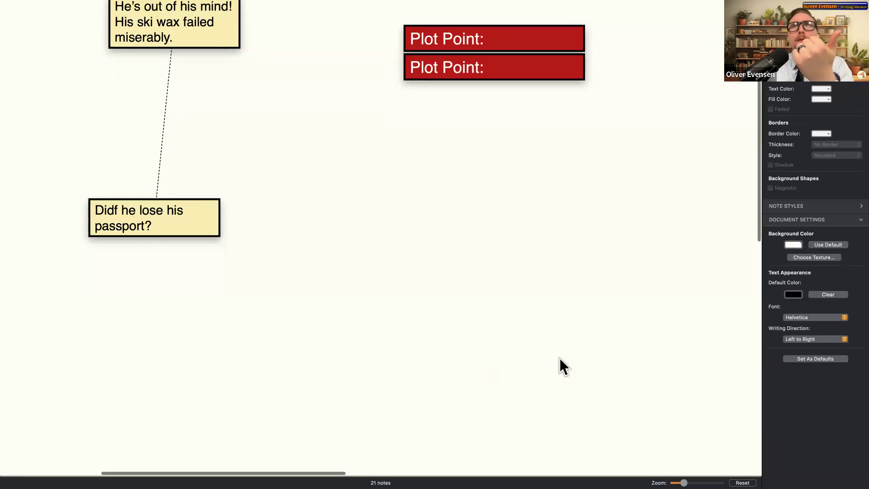
scroll(557, 360, up, 5)
scroll(556, 360, right, 3)
scroll(555, 362, left, 5)
scroll(314, 216, down, 1)
scroll(353, 219, up, 1)
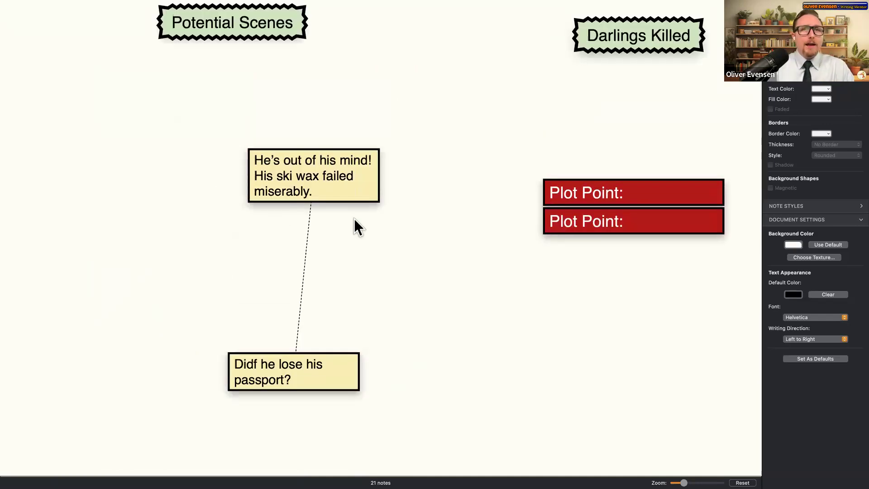
scroll(354, 218, down, 5)
scroll(353, 218, down, 3)
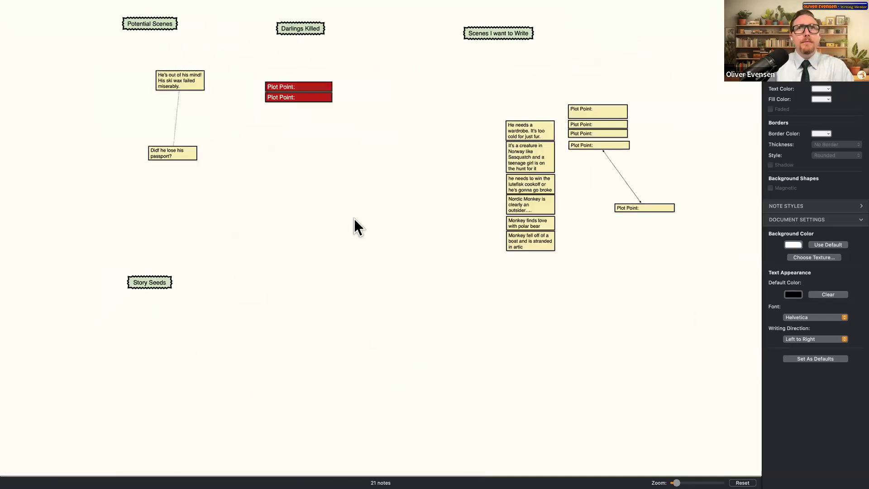
- Open the recent character-sheet board from File > Open Recent
mouse_move(120, 4)
click(61, 7)
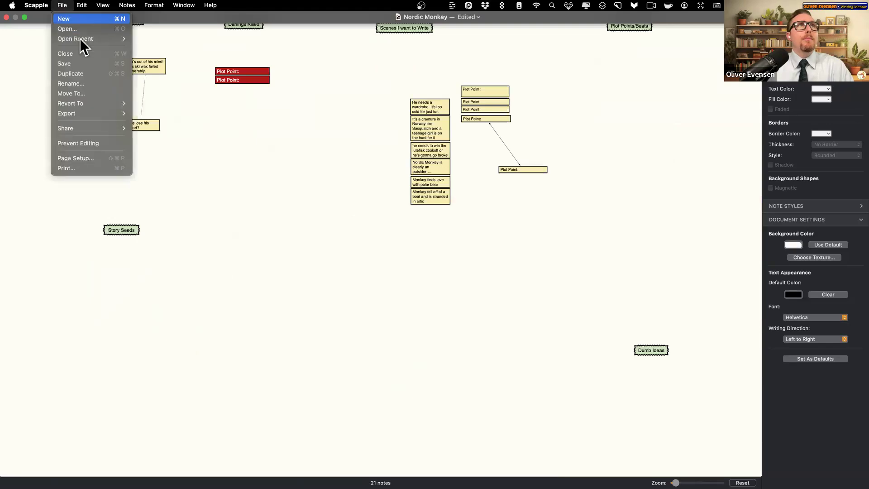
mouse_move(80, 39)
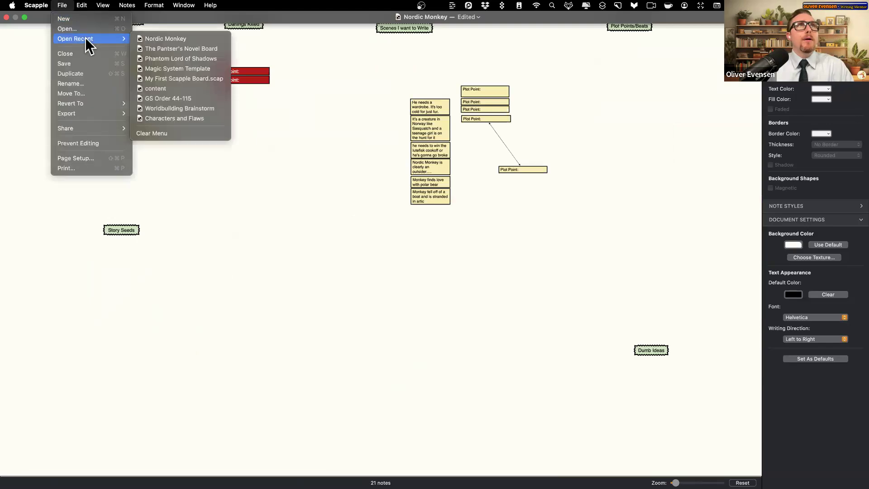
click(281, 94)
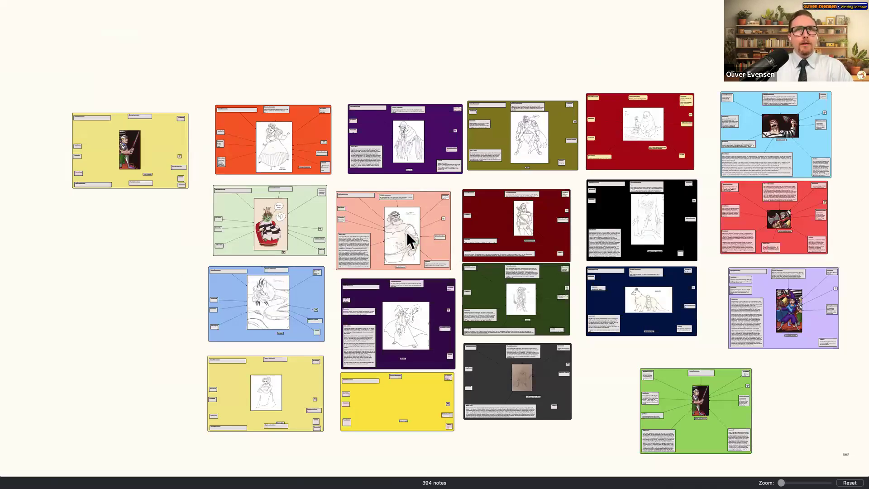
- Zoom in on the butcher's character sheet and select its Conflicts note
scroll(406, 232, up, 5)
scroll(406, 232, up, 5)
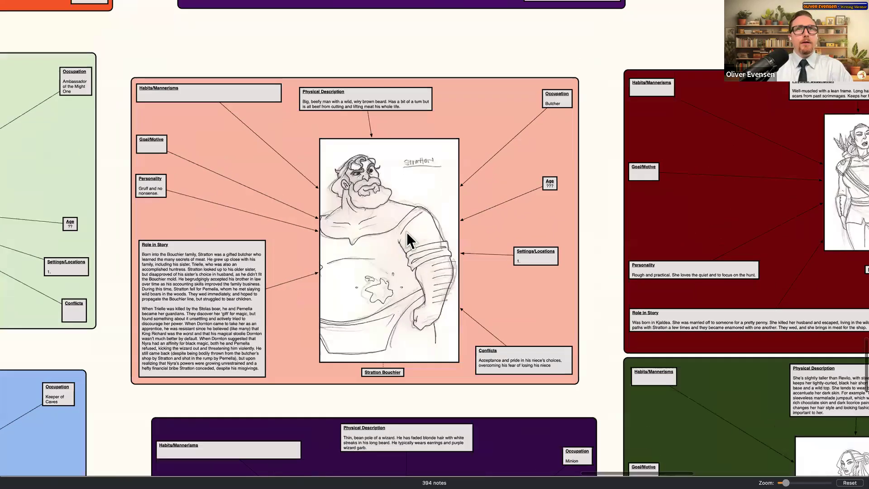
scroll(407, 232, down, 1)
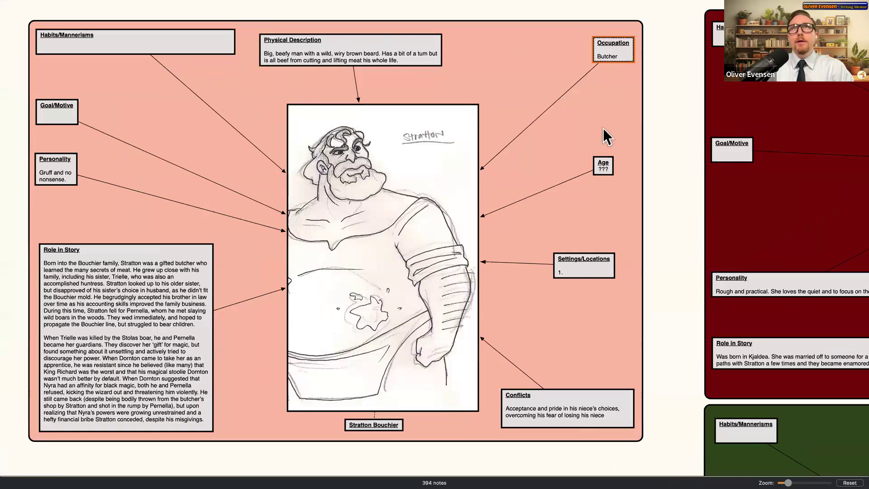
click(525, 398)
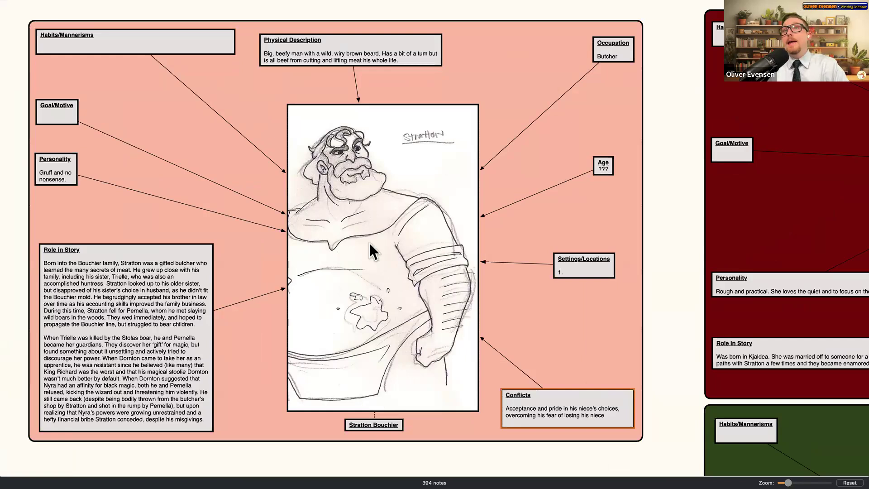
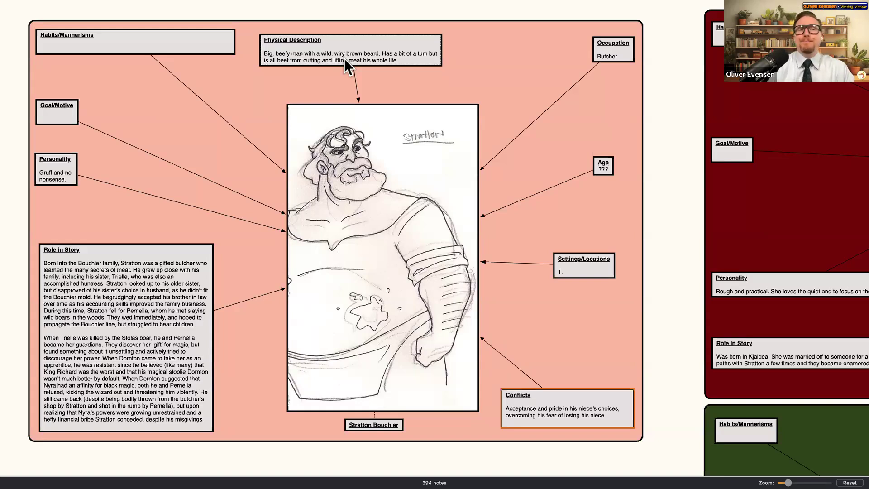
- Review the wizard's Personality, Role in Story and Physical Description notes on the character board
scroll(380, 180, down, 3)
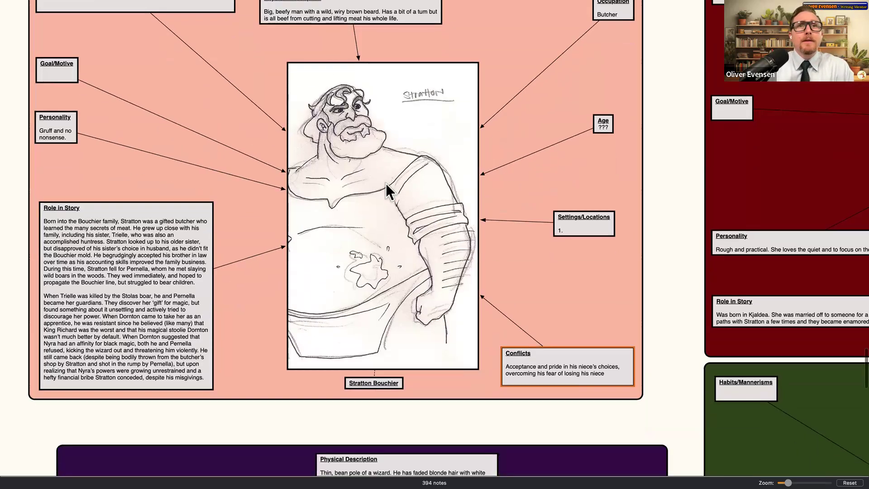
scroll(390, 185, down, 10)
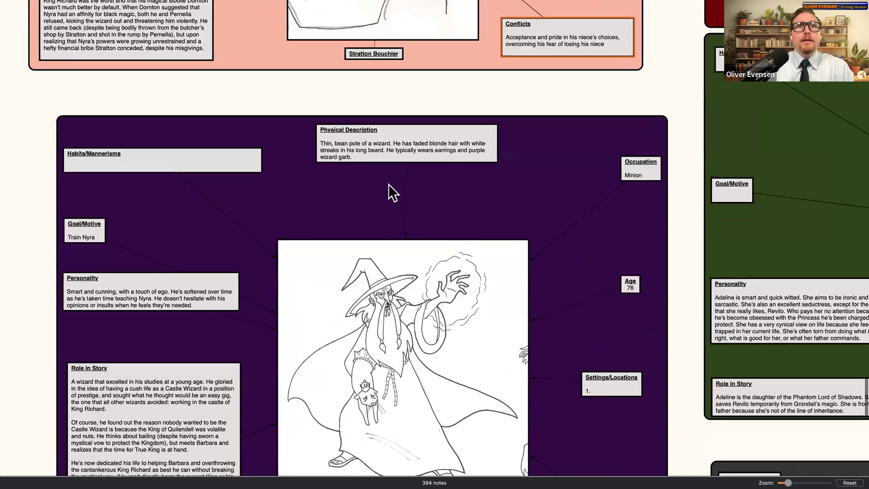
scroll(388, 184, down, 5)
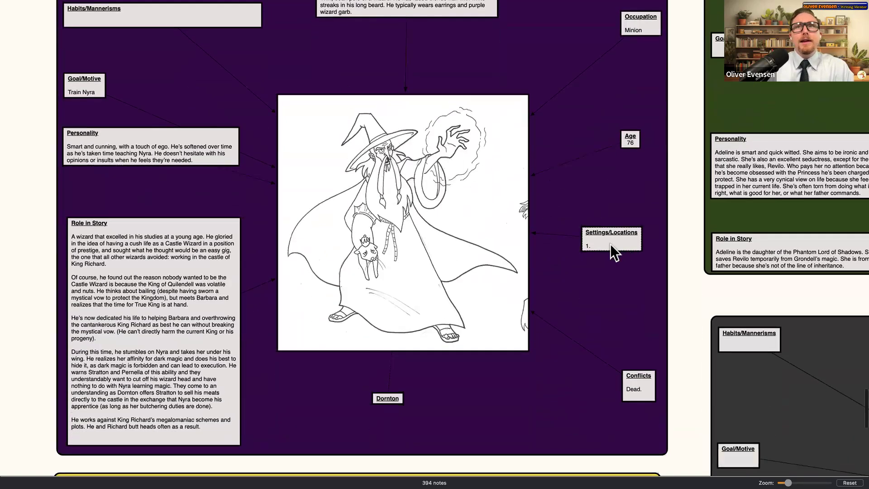
click(92, 135)
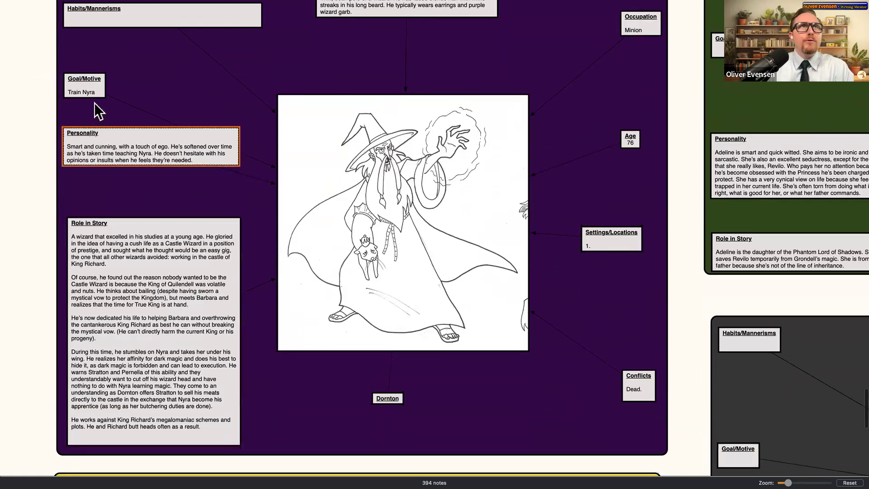
click(105, 292)
scroll(118, 149, up, 2)
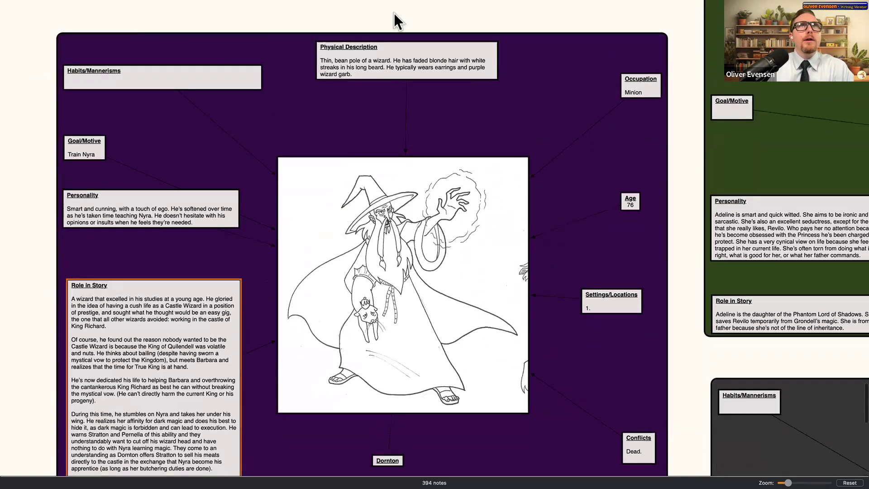
click(392, 55)
click(163, 204)
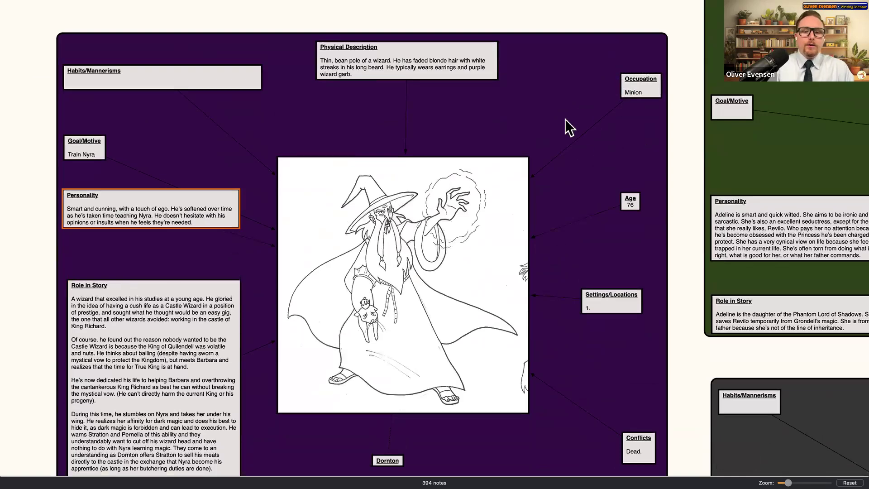
- Pan around the rest of the board, then close the Phantom Lord of Shadows document
scroll(565, 119, down, 5)
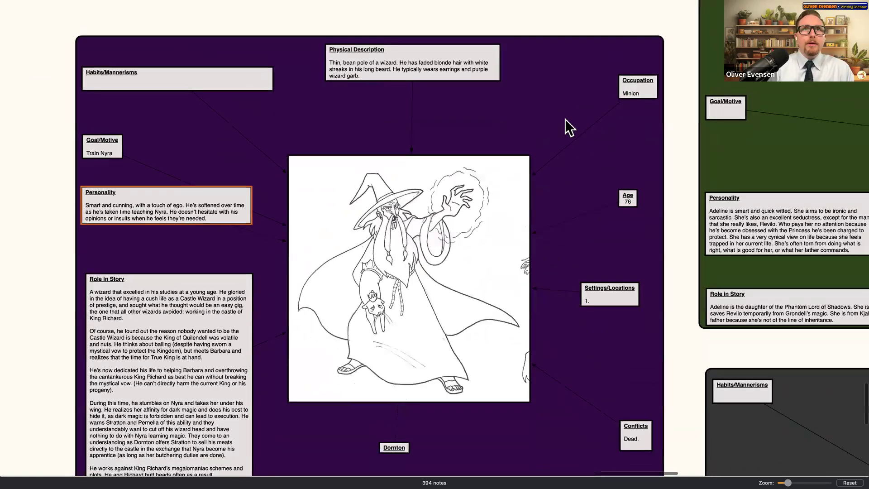
scroll(565, 118, down, 5)
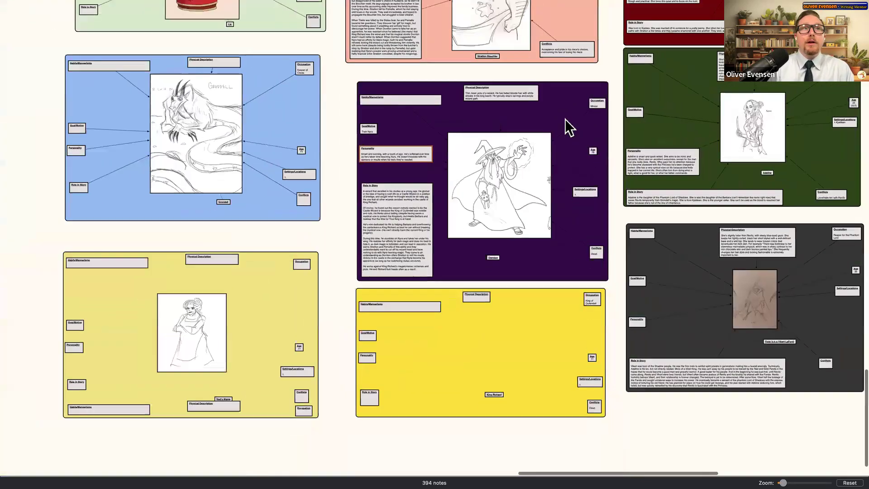
mouse_move(270, 320)
mouse_down()
mouse_move(39, 333)
mouse_move(110, 324)
mouse_up()
scroll(498, 211, right, 10)
scroll(498, 211, up, 3)
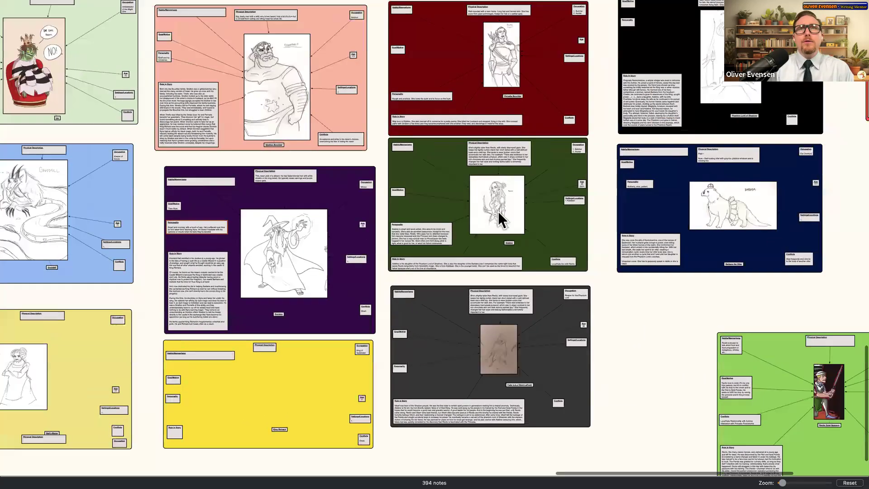
scroll(683, 268, up, 5)
scroll(680, 262, up, 5)
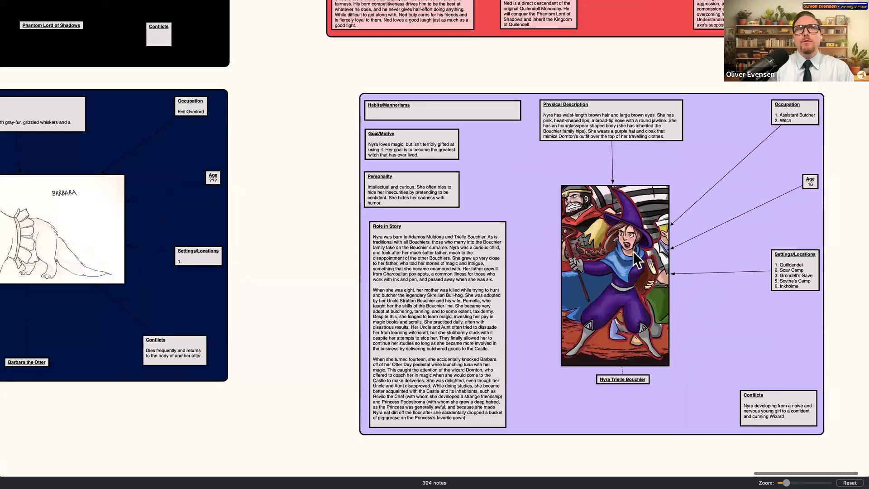
scroll(632, 251, up, 8)
scroll(633, 251, up, 8)
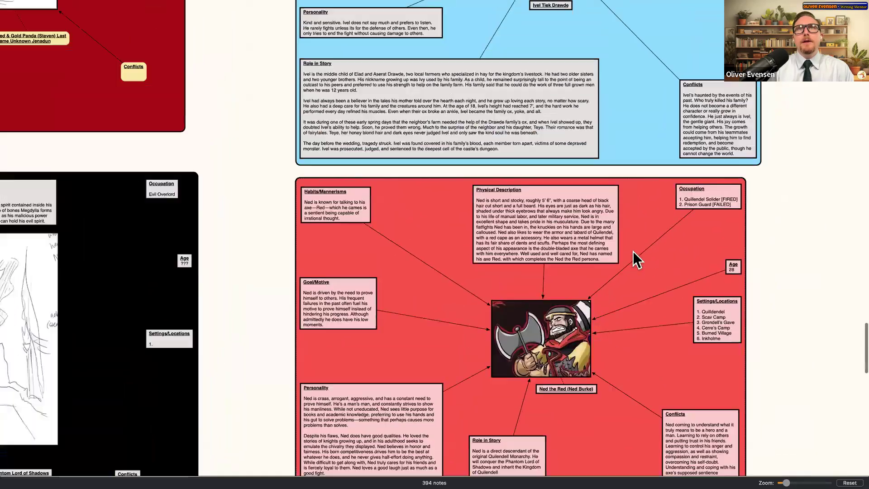
scroll(484, 235, left, 10)
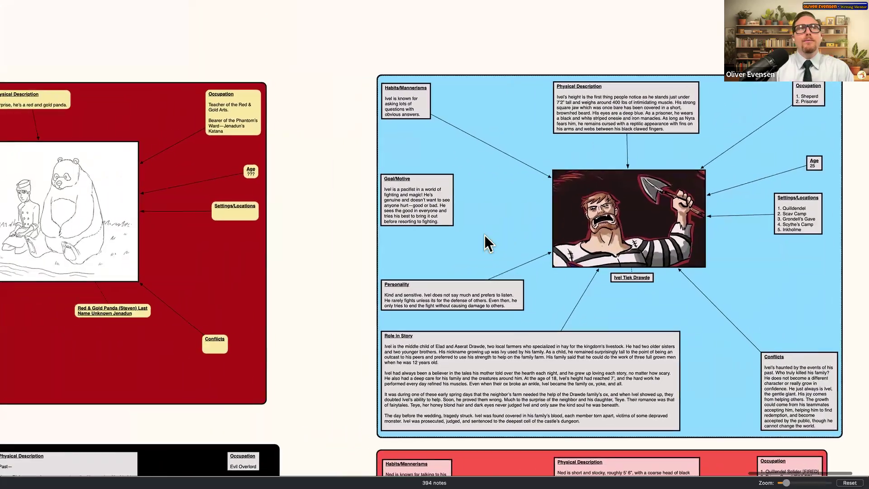
scroll(485, 235, down, 5)
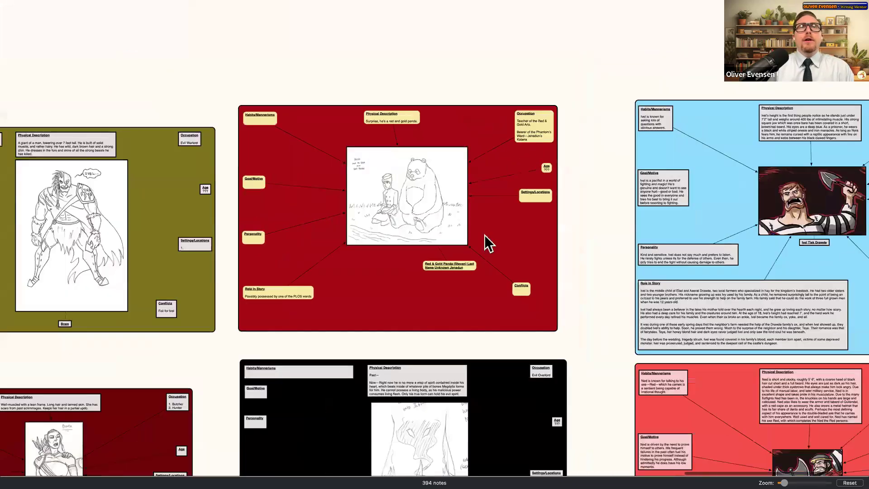
scroll(484, 235, down, 3)
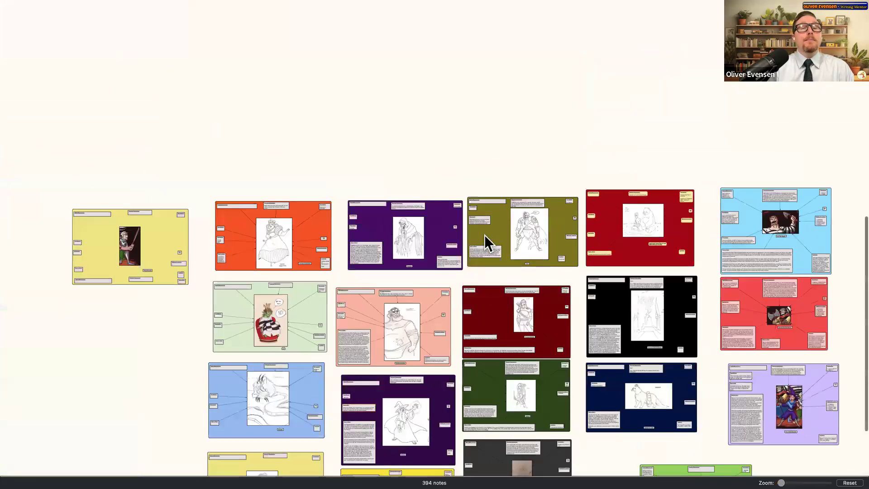
scroll(484, 235, down, 3)
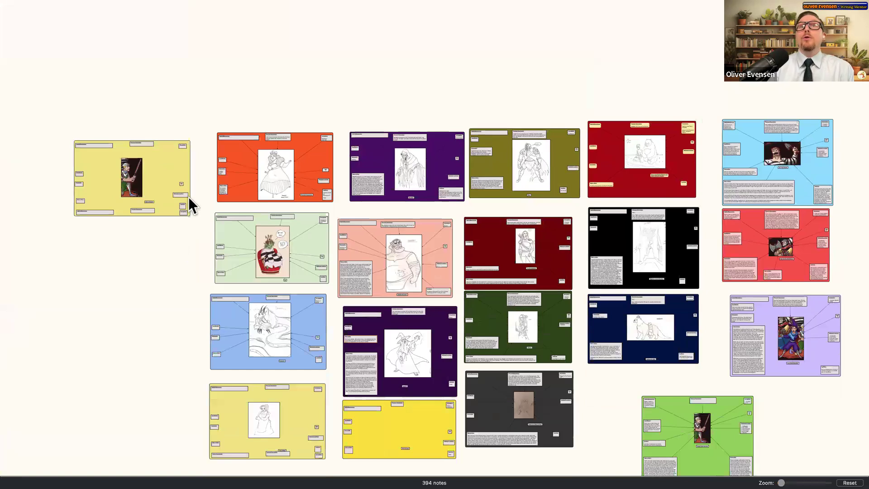
mouse_move(105, 11)
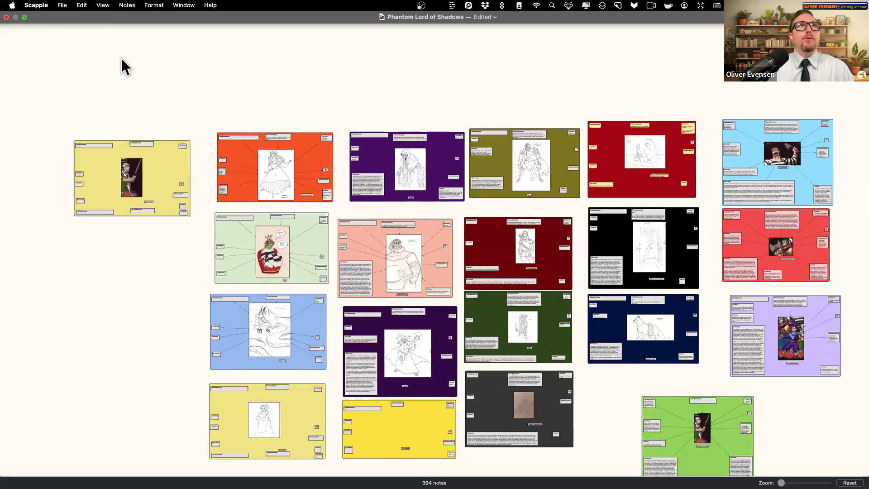
click(7, 17)
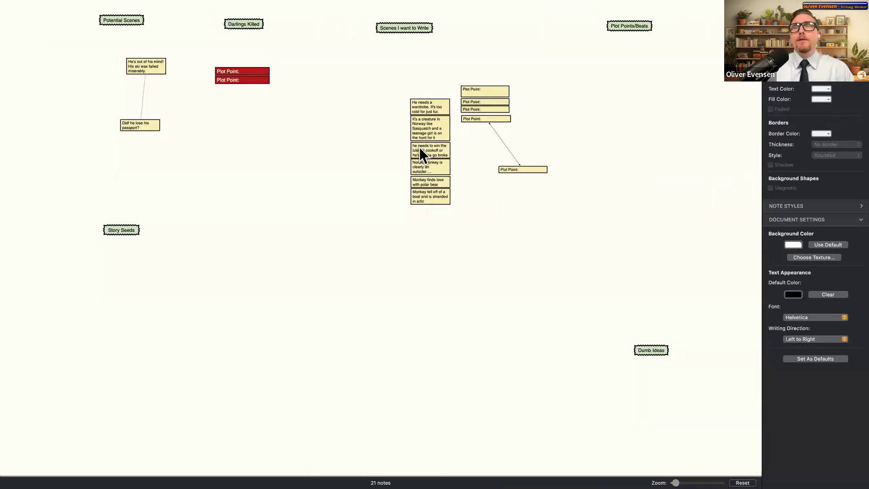
- Add a blue background shape stretched behind the scene notes and move the top Plot Point note right
right_click(337, 109)
mouse_move(338, 113)
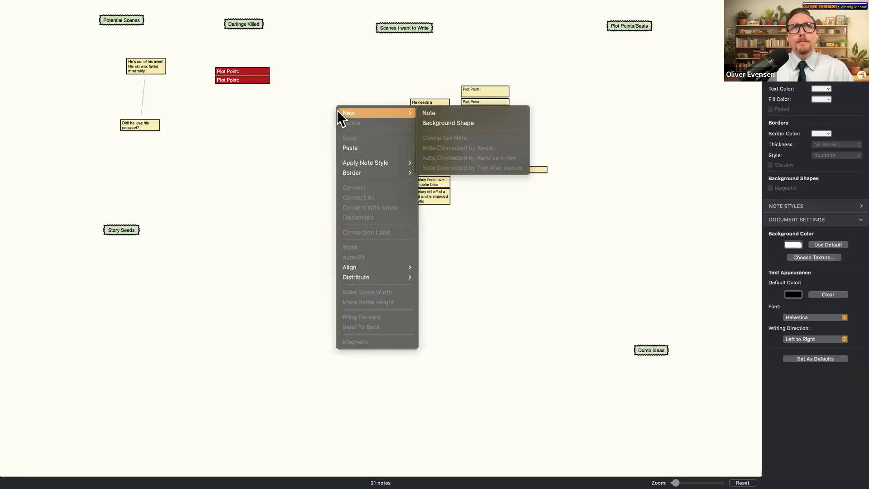
click(438, 123)
drag(392, 253, 552, 251)
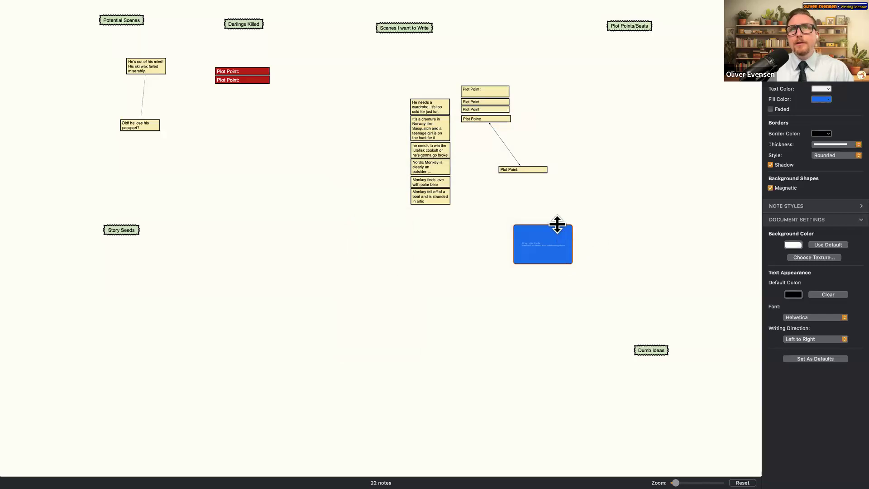
click(820, 99)
click(587, 210)
drag(557, 220, 392, 78)
drag(508, 263, 509, 243)
drag(498, 87, 673, 110)
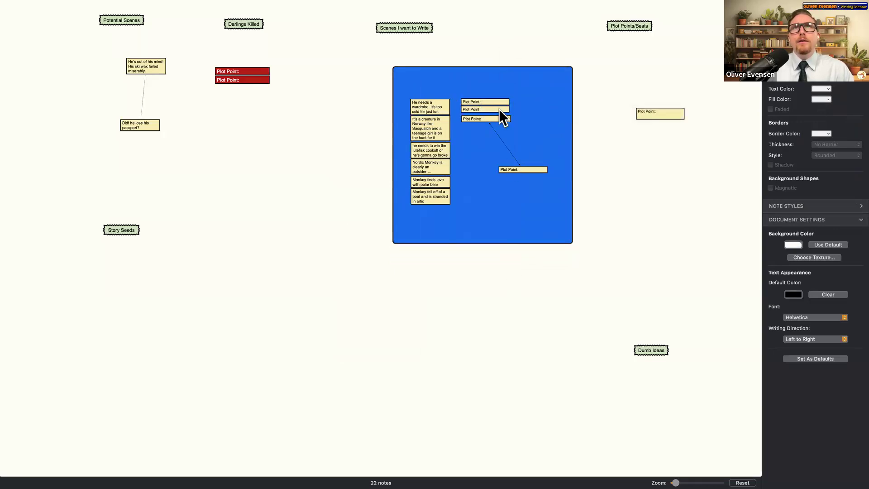
- Move the three Plot Point notes out of the blue shape to the right
click(487, 105)
shift+click(494, 109)
shift+click(496, 119)
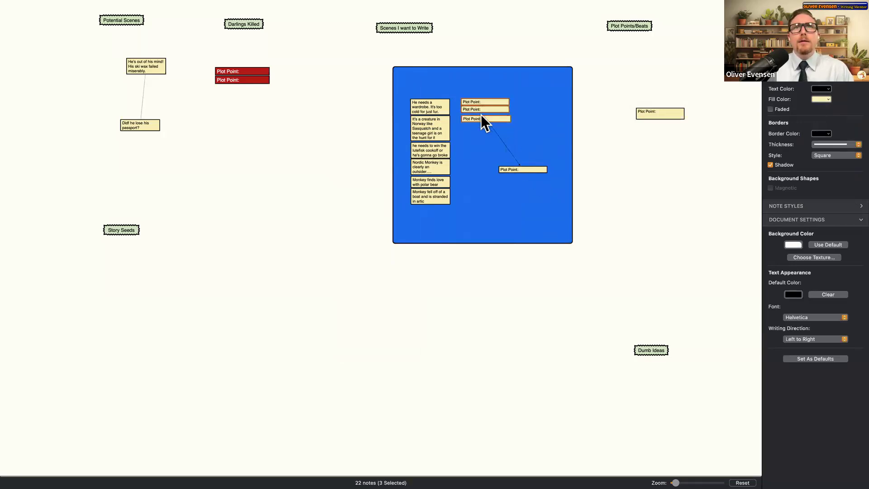
drag(487, 103, 660, 128)
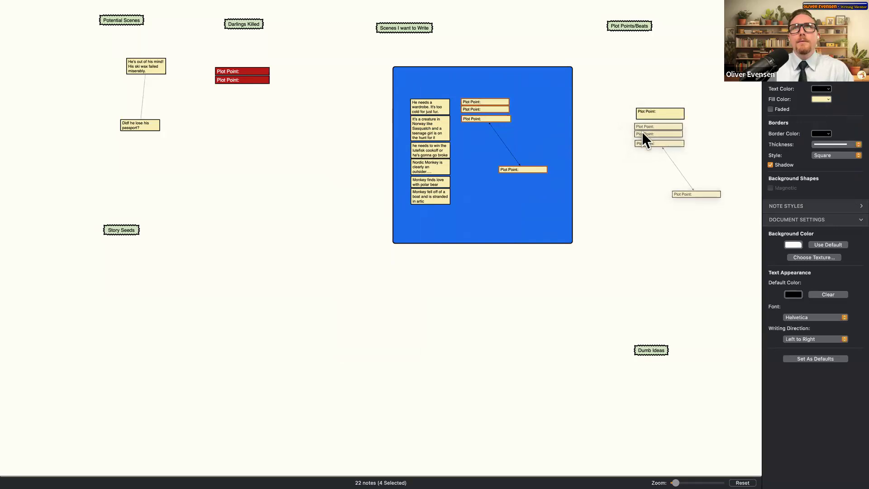
- Reposition the magnetic blue shape with its scene notes and bring the Potential Scenes heading inside
drag(472, 167, 329, 291)
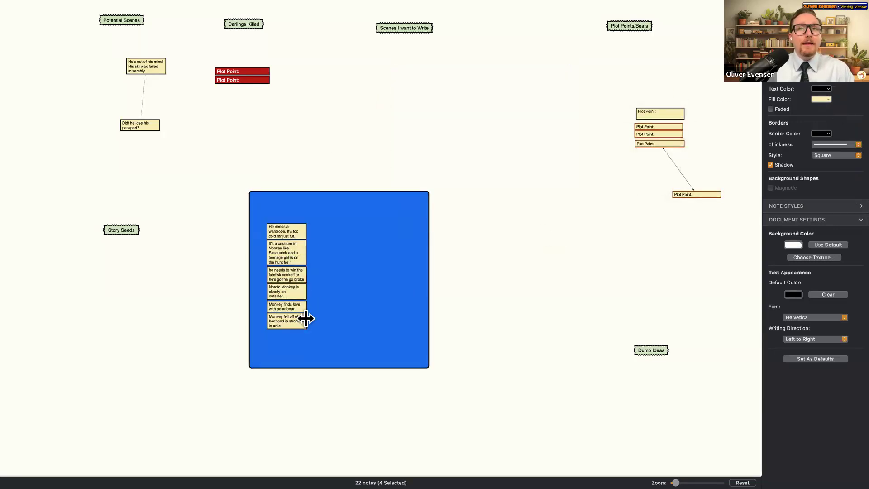
drag(415, 236, 525, 158)
drag(465, 209, 289, 308)
drag(371, 244, 556, 158)
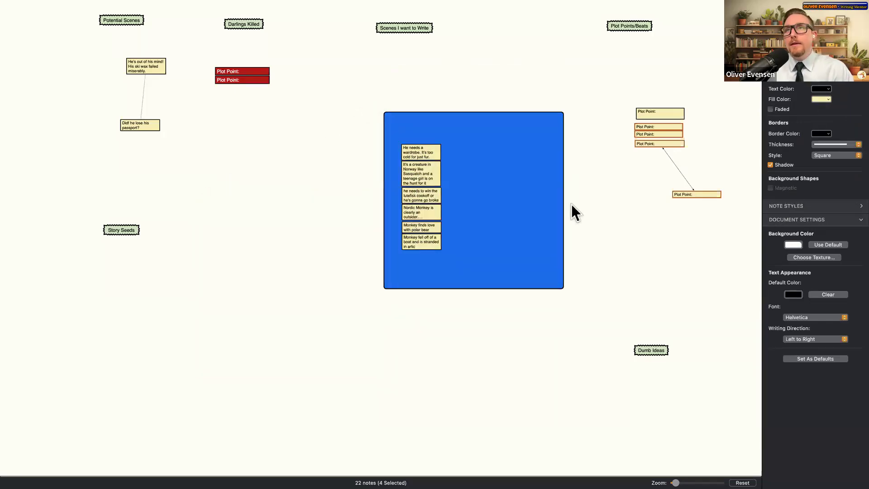
click(561, 216)
click(779, 190)
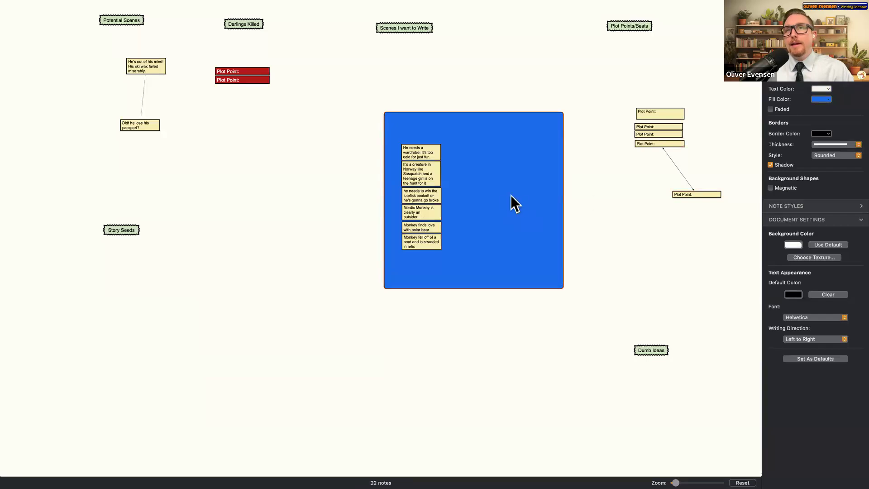
drag(507, 205, 507, 324)
drag(504, 359, 521, 176)
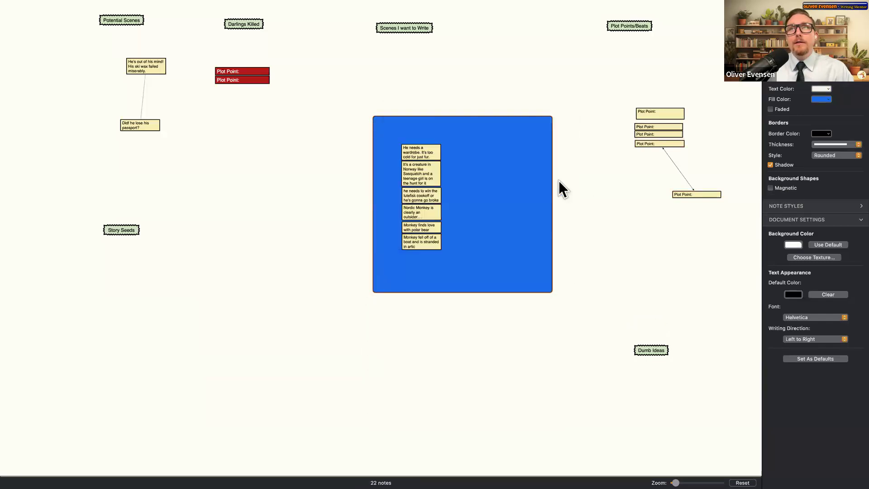
click(770, 188)
drag(523, 266, 314, 370)
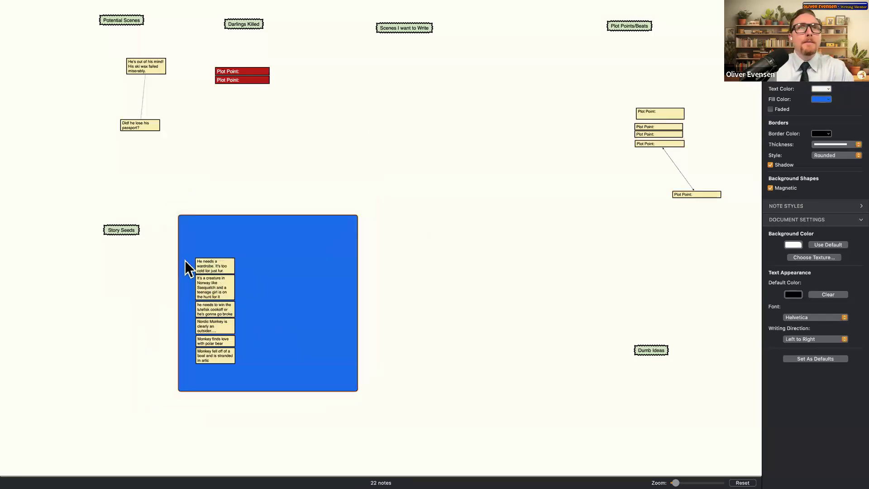
drag(131, 18, 223, 232)
drag(260, 257, 412, 167)
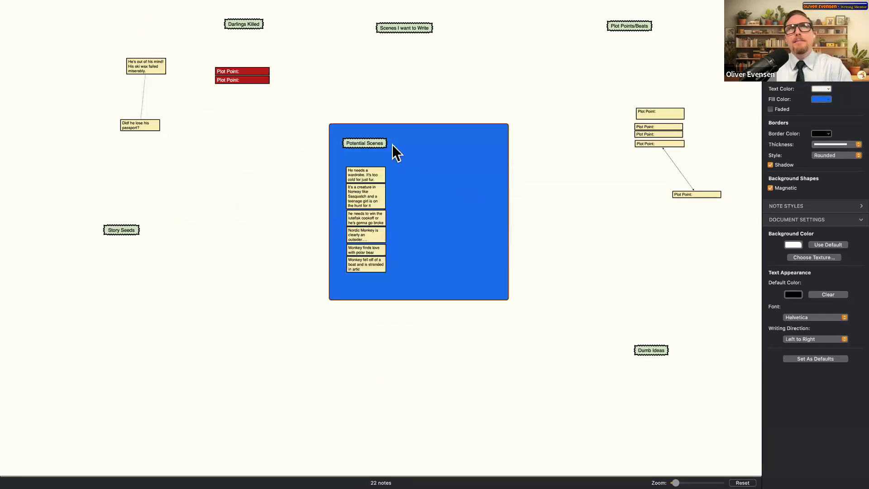
- Make the Potential Scenes header red and its background shape light blue
click(375, 146)
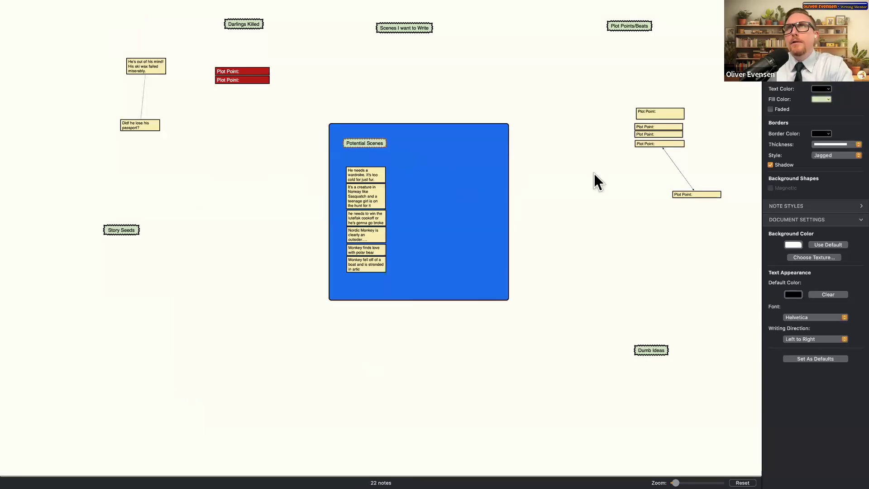
click(821, 99)
click(818, 154)
click(429, 228)
click(828, 99)
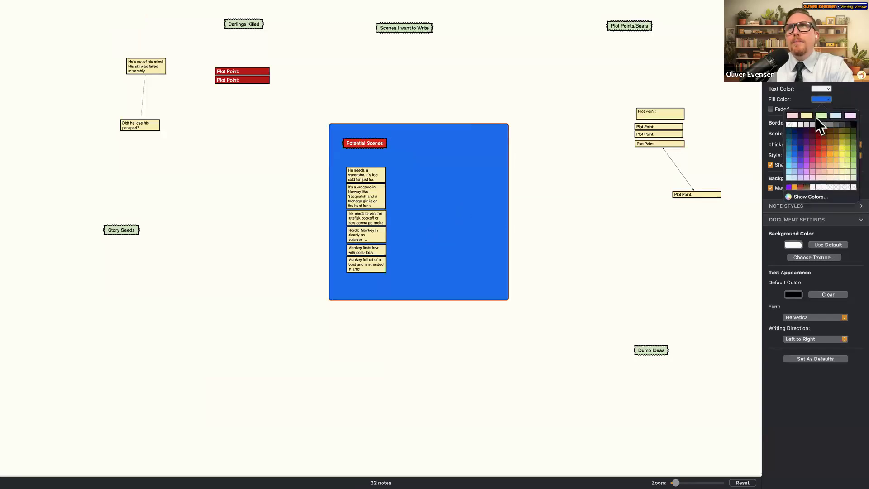
click(831, 115)
- Narrow the Potential Scenes shape and move it to the board's top-left corner
drag(443, 180, 184, 281)
click(567, 194)
drag(285, 264, 277, 267)
drag(194, 270, 102, 58)
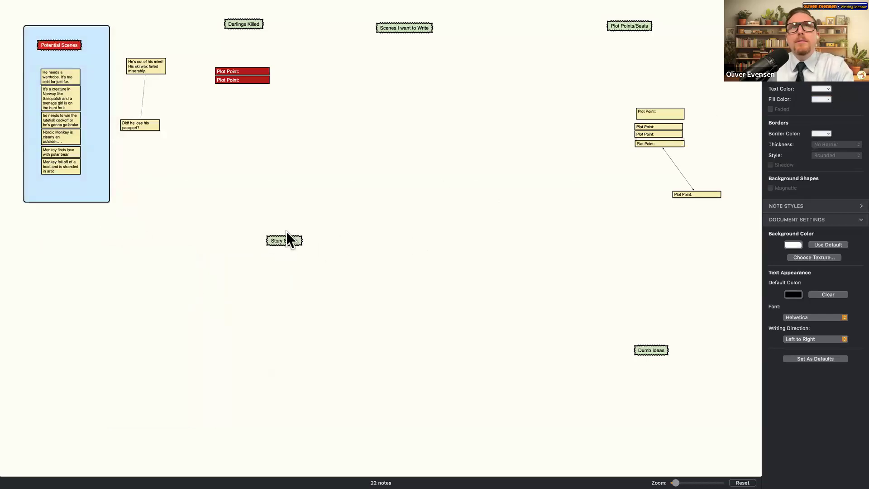
- Add a new background shape, enlarge it, and place it under Story Seeds at the lower left
right_click(318, 206)
mouse_move(349, 215)
click(429, 222)
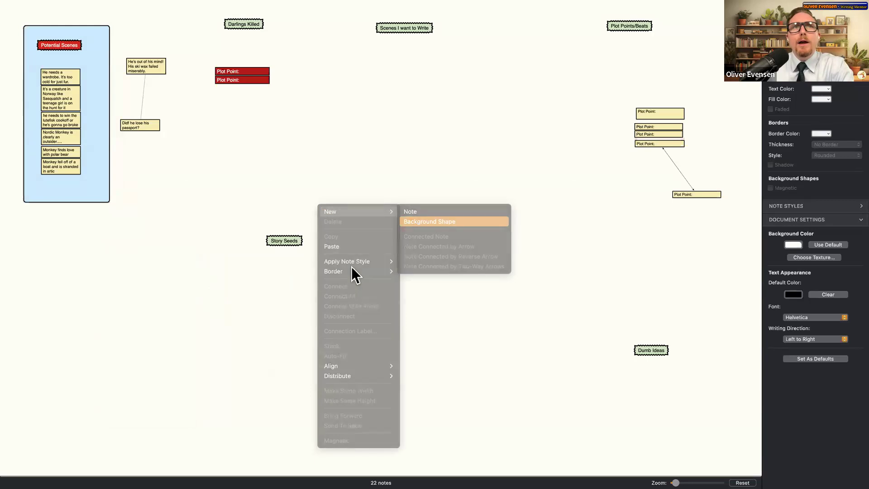
drag(375, 242, 395, 249)
drag(307, 258, 303, 406)
drag(396, 312, 445, 313)
drag(333, 230, 129, 272)
- Add a new note near Dumb Ideas and create another background shape
right_click(585, 327)
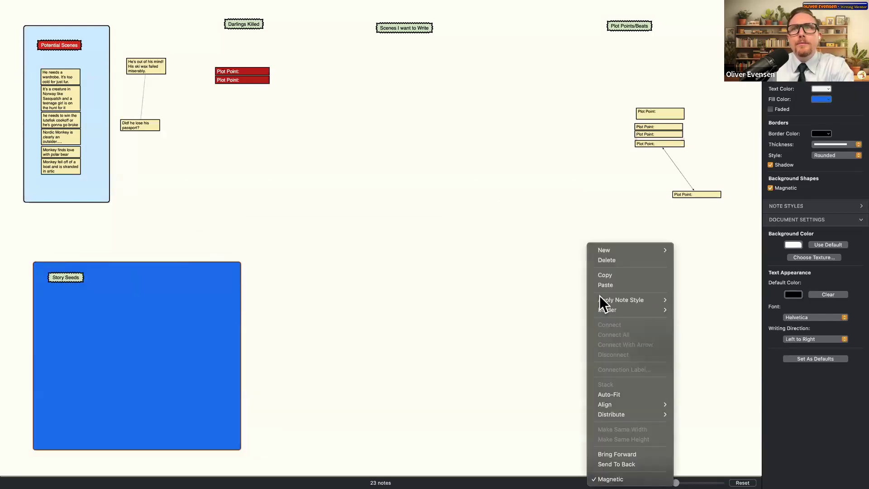
mouse_move(670, 250)
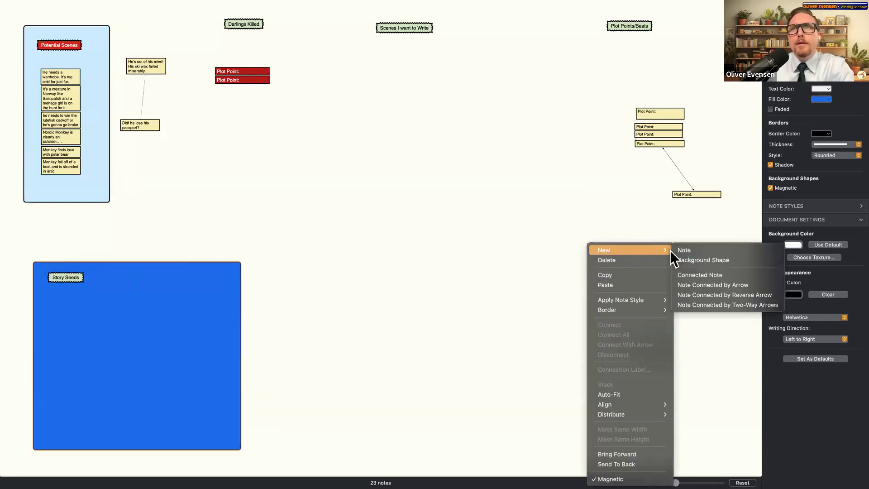
click(708, 254)
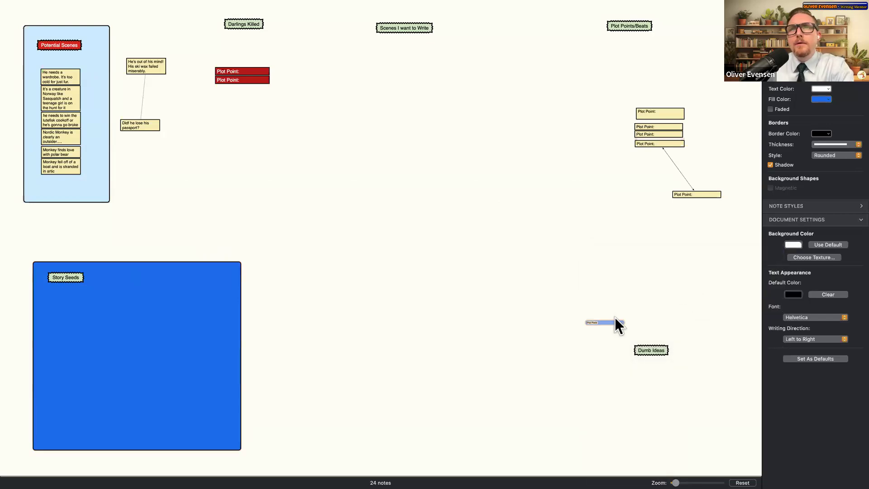
right_click(647, 302)
mouse_move(701, 251)
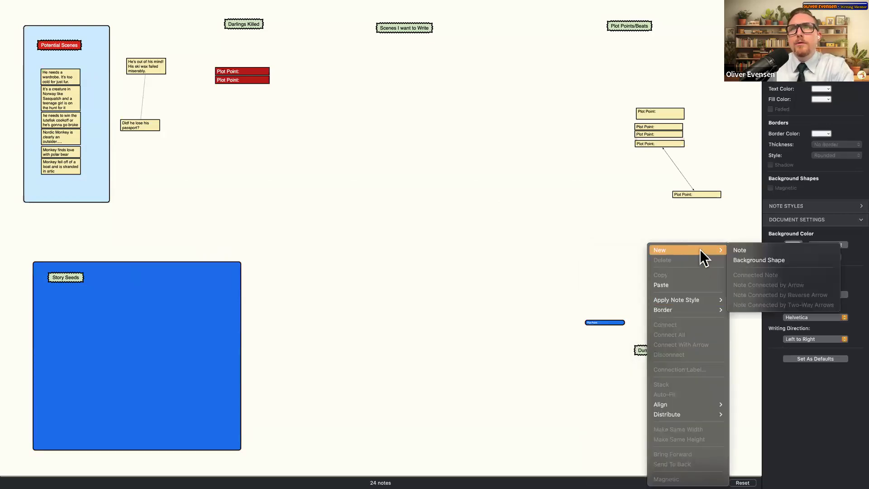
click(760, 259)
- Delete the stray Plot Point note and resize the new shape to cover Dumb Ideas
drag(403, 246, 550, 350)
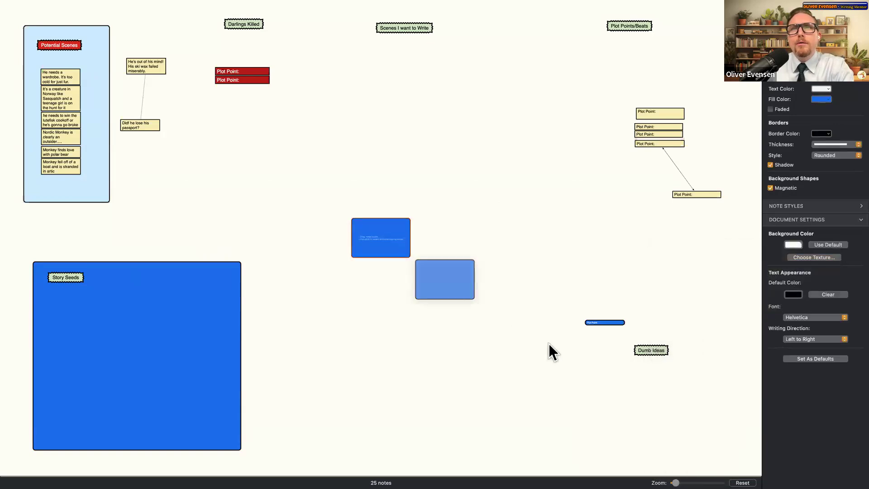
key(Delete)
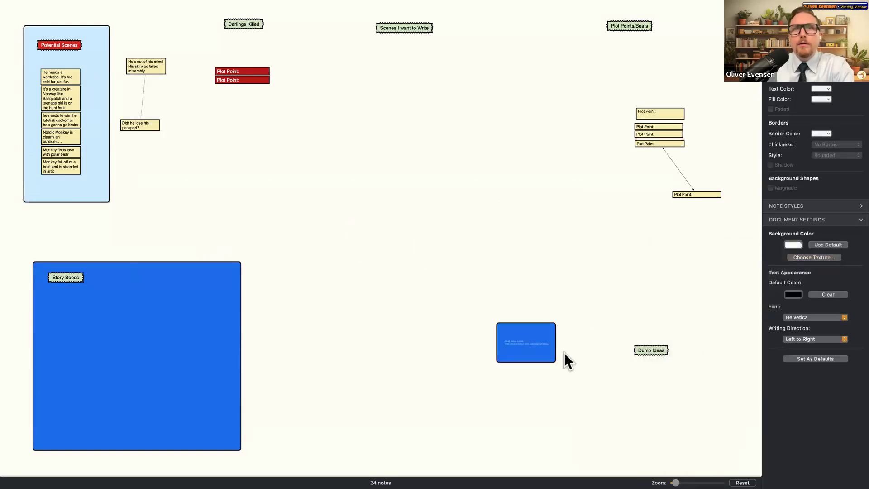
drag(553, 345, 719, 329)
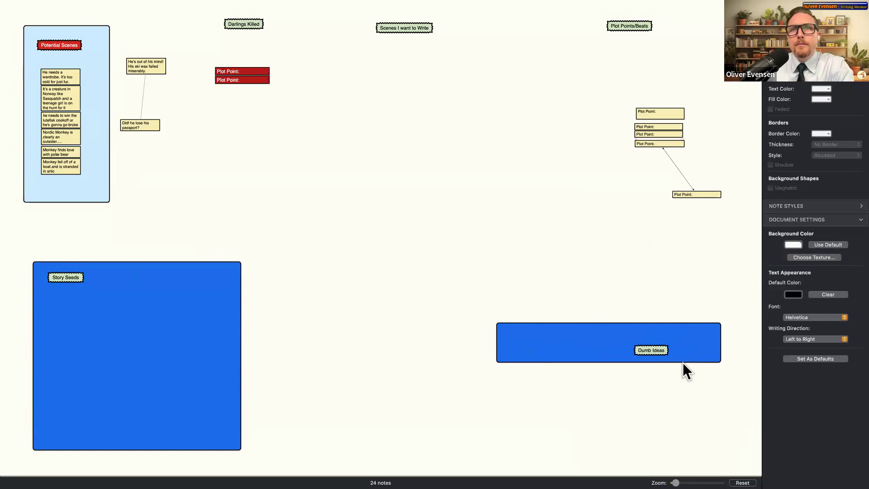
drag(687, 360, 694, 453)
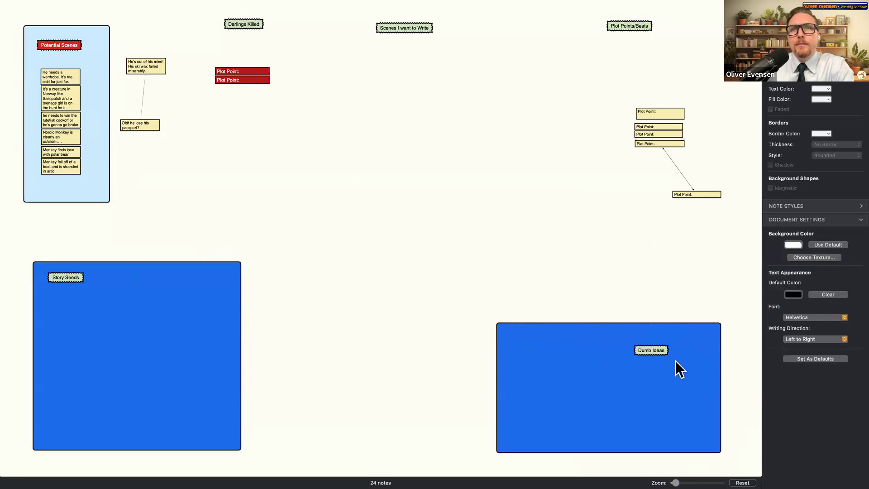
- Color the Dumb Ideas shape light green and the Story Seeds shape pink
click(585, 350)
click(820, 99)
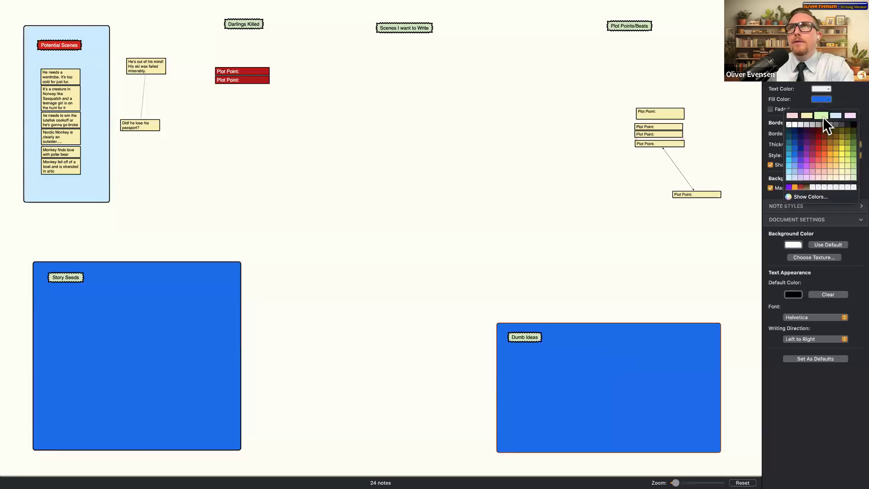
click(823, 117)
click(155, 375)
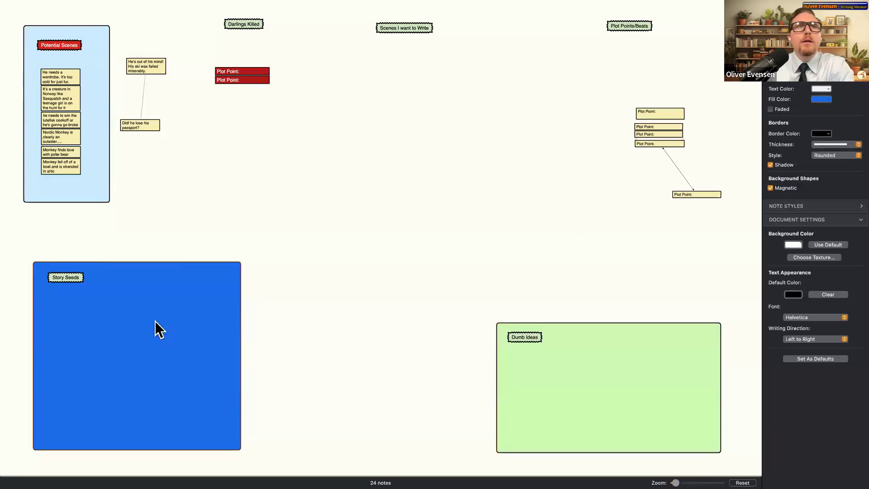
click(819, 99)
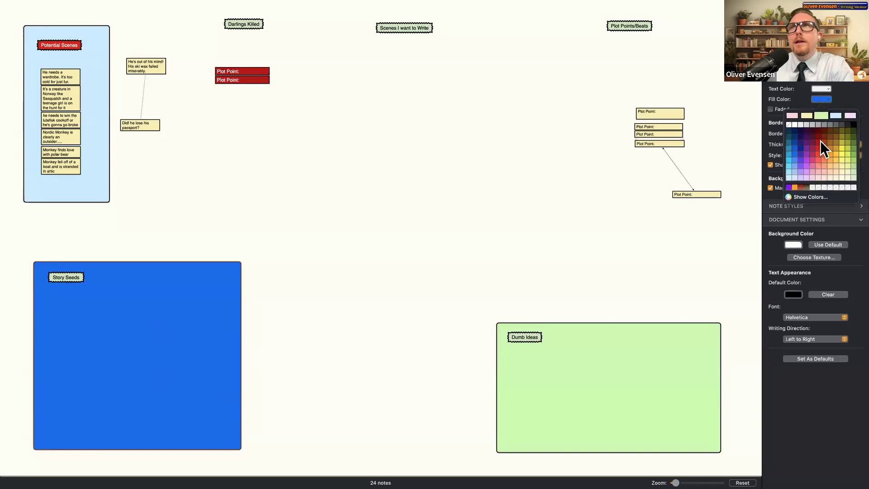
click(851, 116)
scroll(392, 153, down, 2)
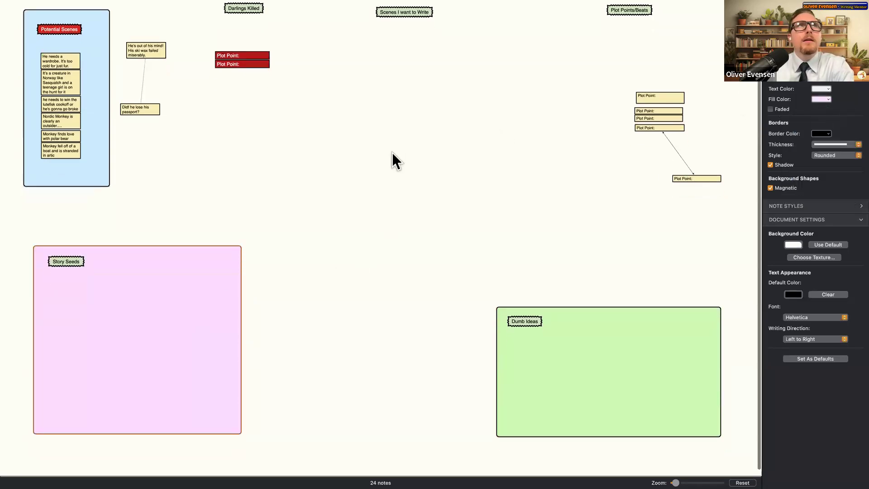
- Nudge the Plot Points/Beats label down and remove an unwanted connected note
drag(639, 14, 622, 37)
drag(718, 24, 543, 68)
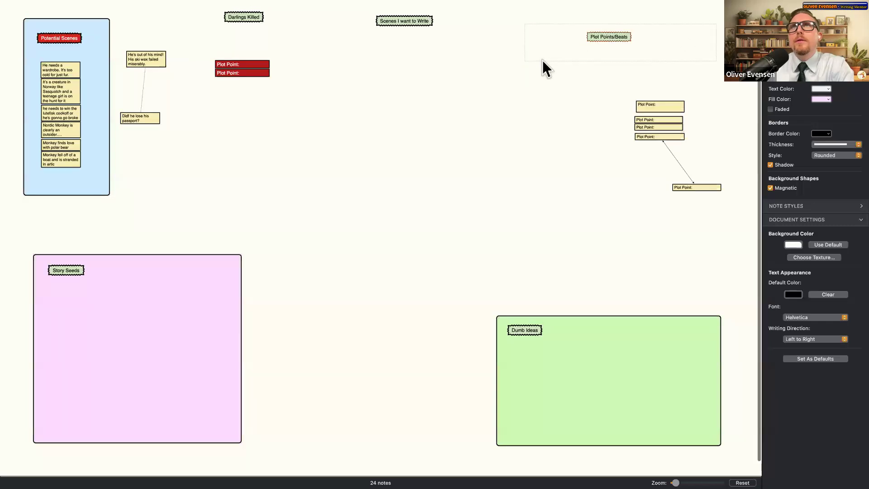
right_click(699, 22)
mouse_move(710, 26)
click(632, 54)
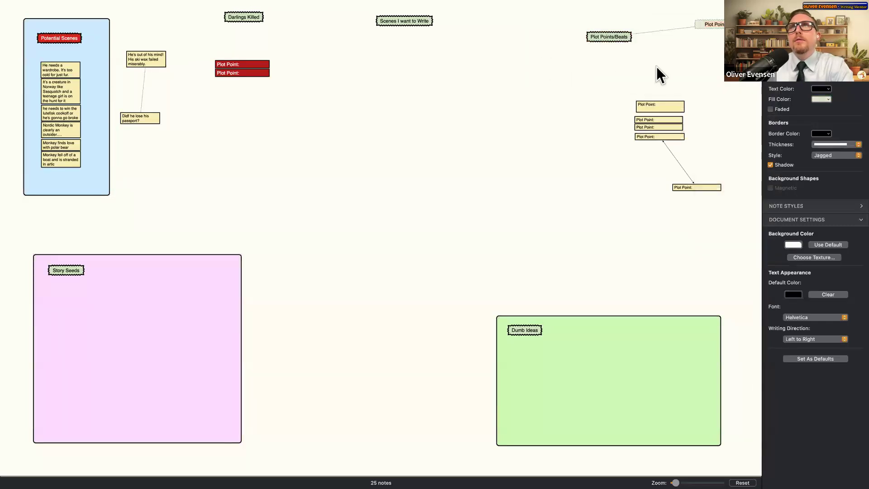
right_click(666, 41)
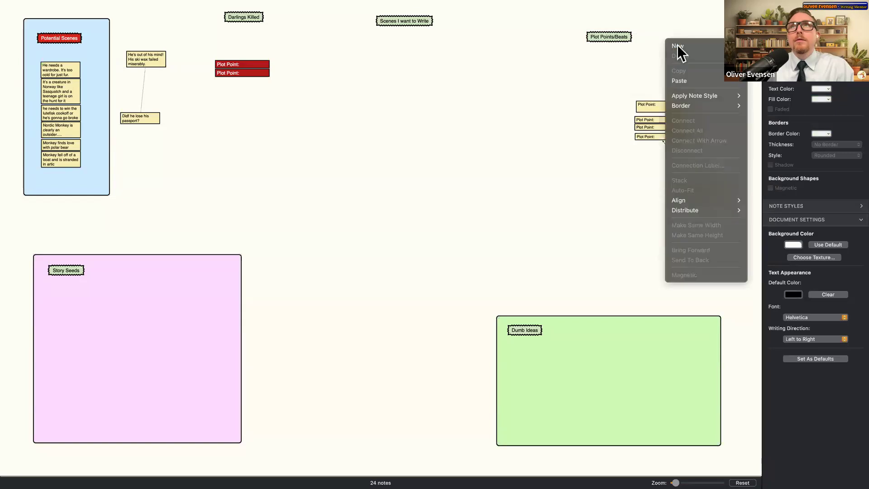
click(679, 55)
- Create a blue background shape beside Plot Points/Beats, stretch it taller, and set the label at its top-left
key(super+v)
drag(407, 242, 689, 49)
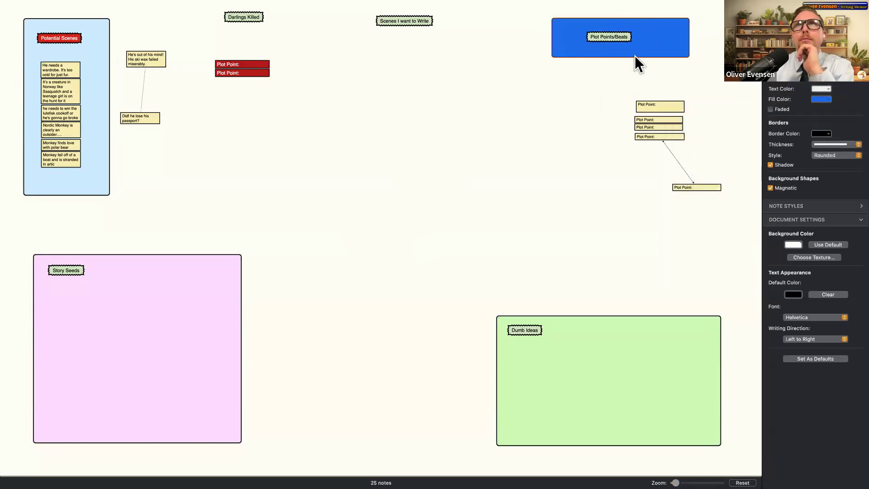
drag(637, 57, 629, 97)
drag(584, 28, 580, 28)
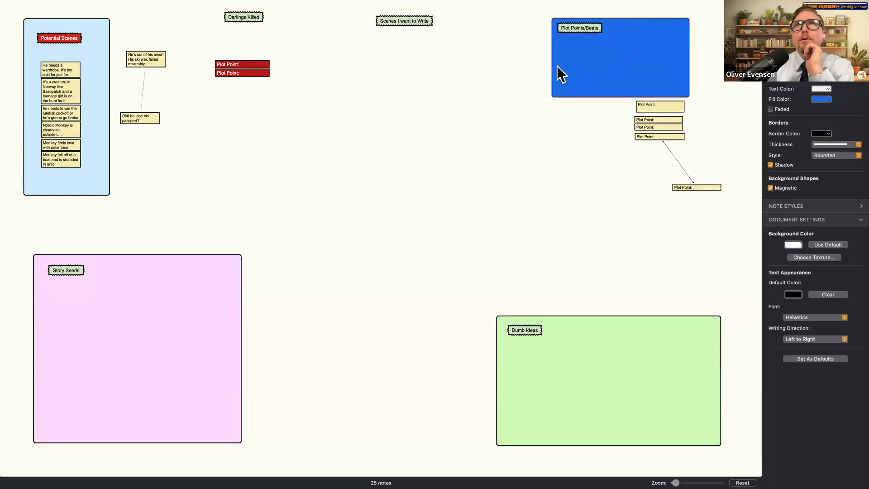
click(37, 6)
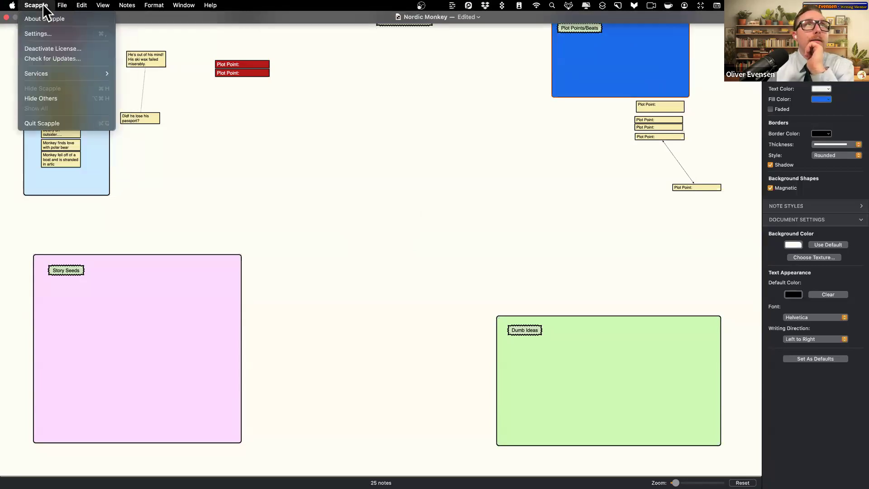
- Open Preferences to the New Shapes defaults and review the fill colour
click(46, 34)
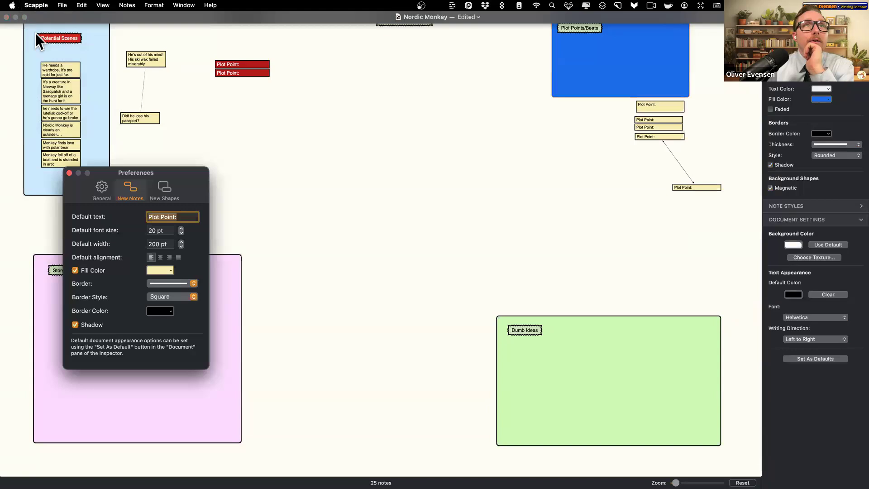
click(165, 192)
drag(176, 175, 394, 115)
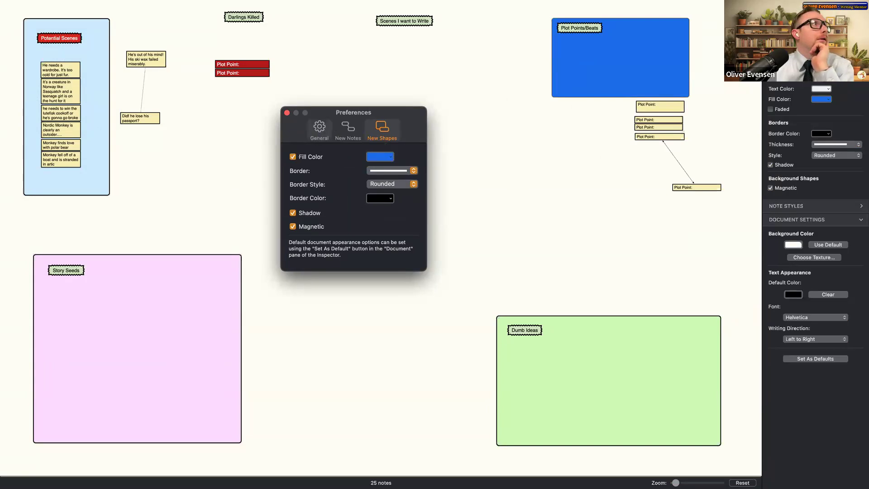
click(385, 153)
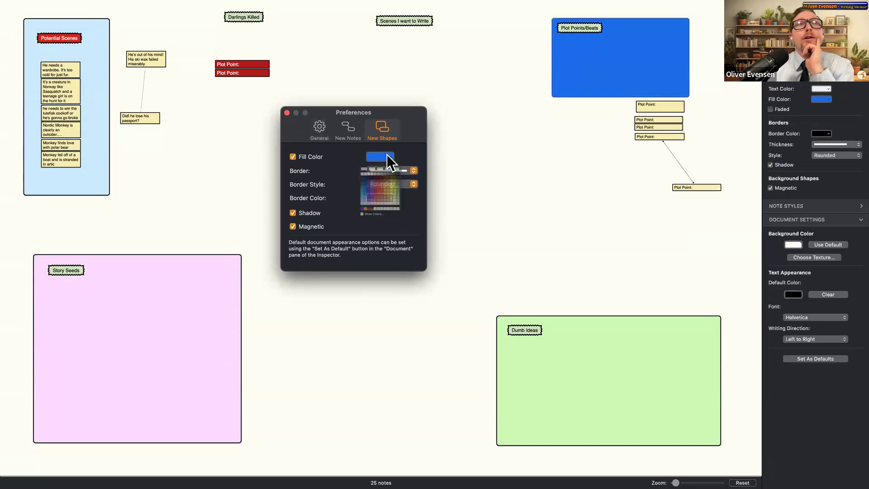
click(332, 167)
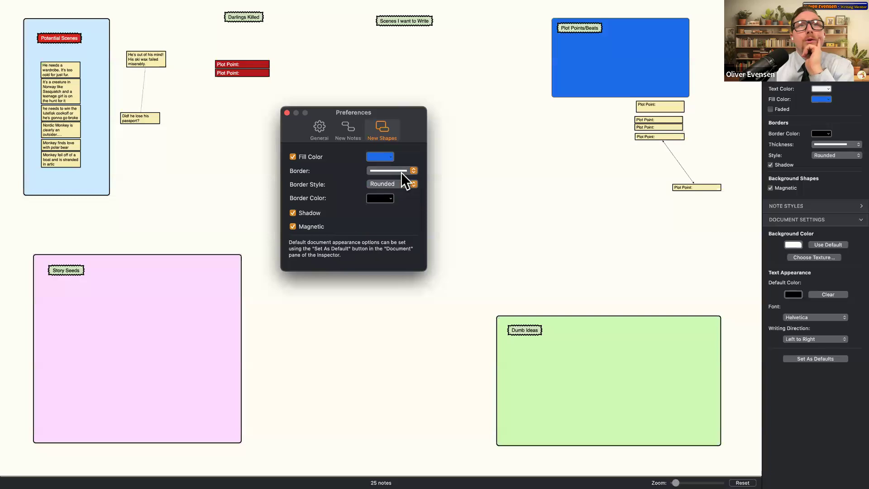
- Give new shapes the thickest Rounded border in black, then close Preferences
click(401, 172)
click(403, 183)
click(405, 183)
click(457, 187)
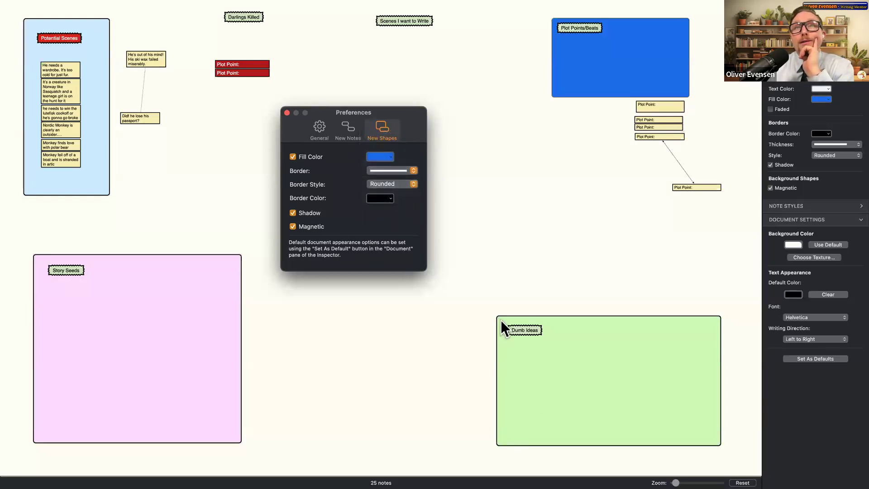
click(413, 184)
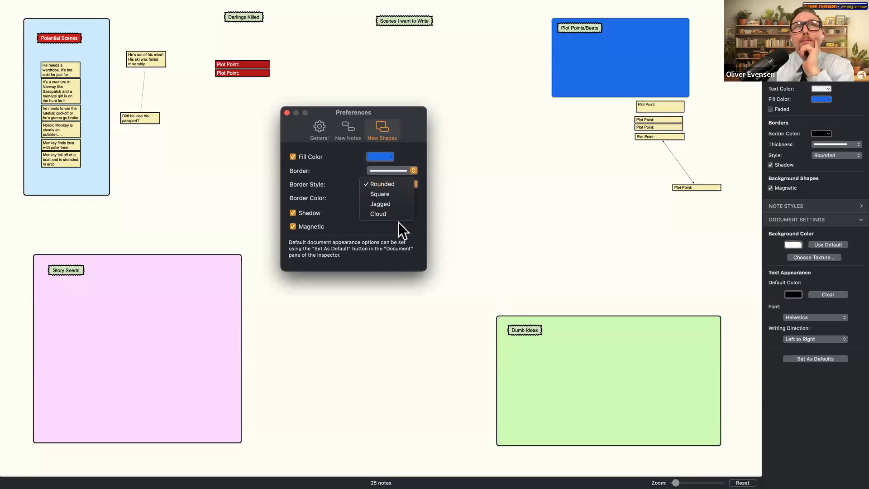
click(398, 222)
click(385, 199)
click(340, 216)
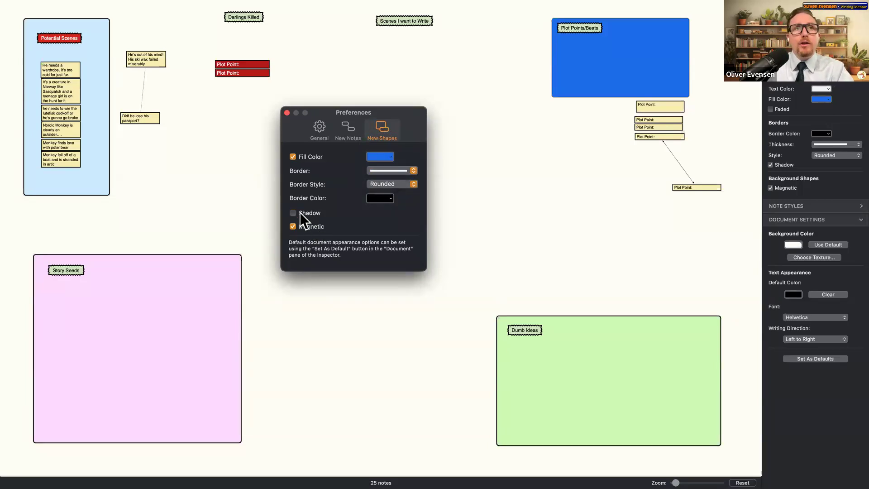
click(286, 113)
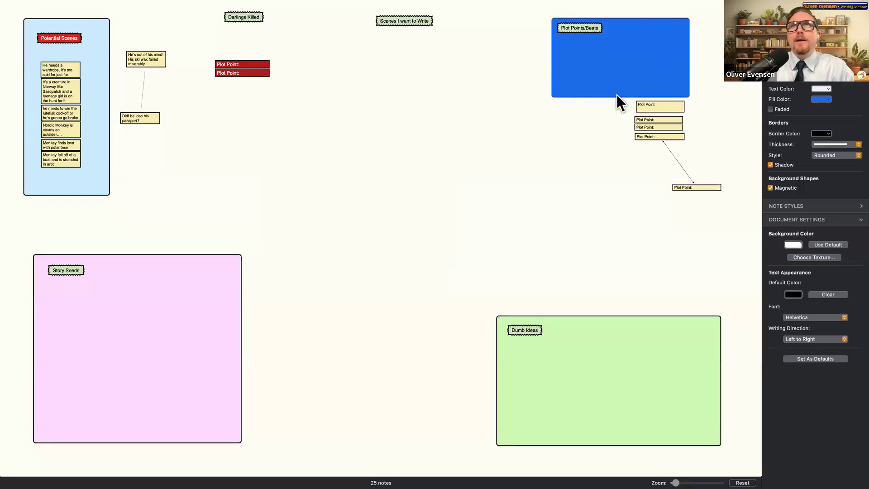
- Enlarge the Plot Points/Beats box and stack the five Plot Point notes at its top-left
drag(615, 96, 619, 216)
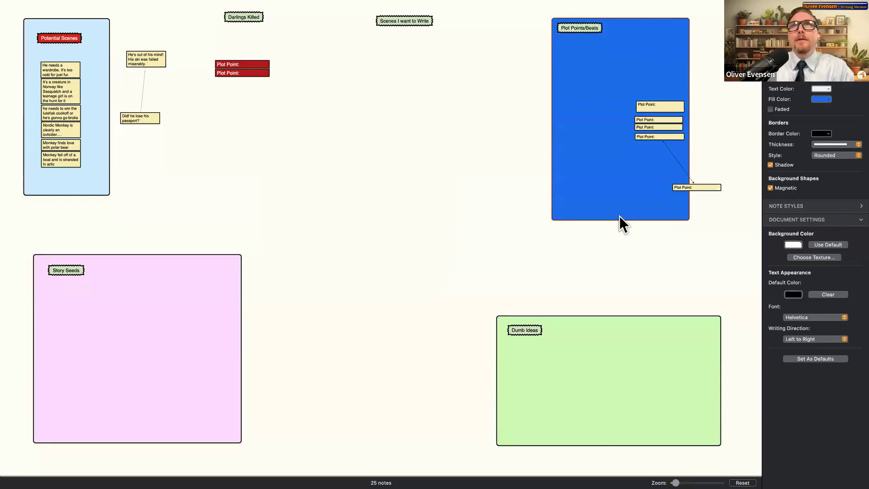
drag(688, 71, 738, 84)
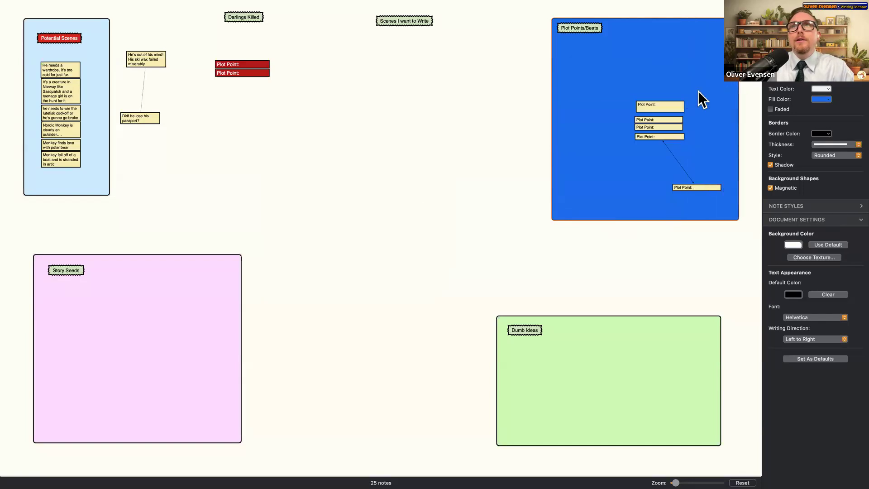
click(677, 102)
shift+click(673, 118)
shift+click(674, 129)
shift+click(678, 137)
shift+click(703, 188)
right_click(703, 186)
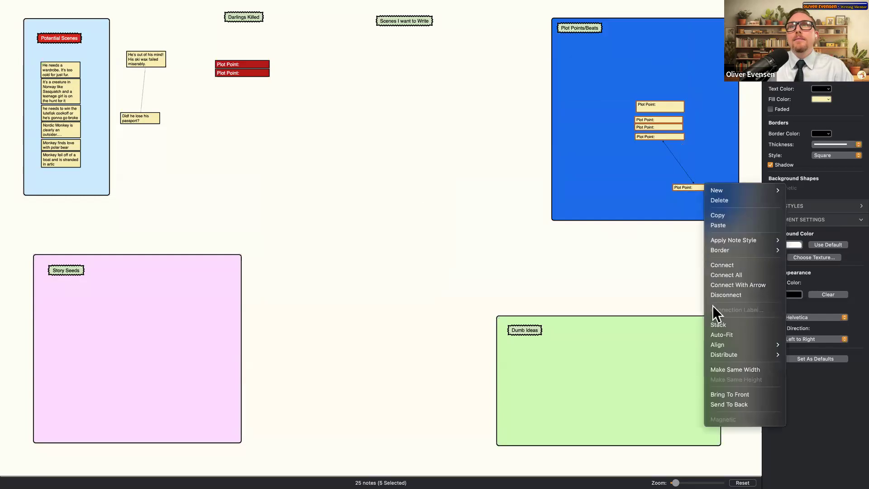
click(719, 325)
drag(672, 104, 595, 48)
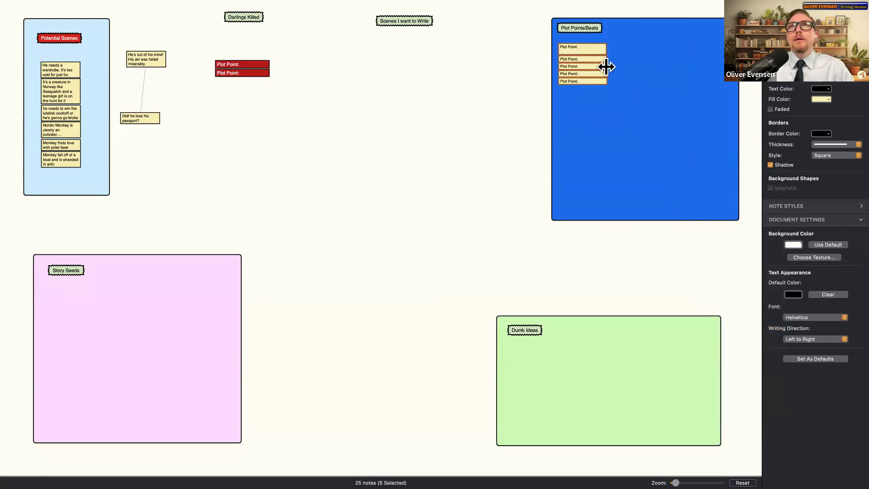
- Align the stacked Plot Point notes by their right edges
right_click(592, 47)
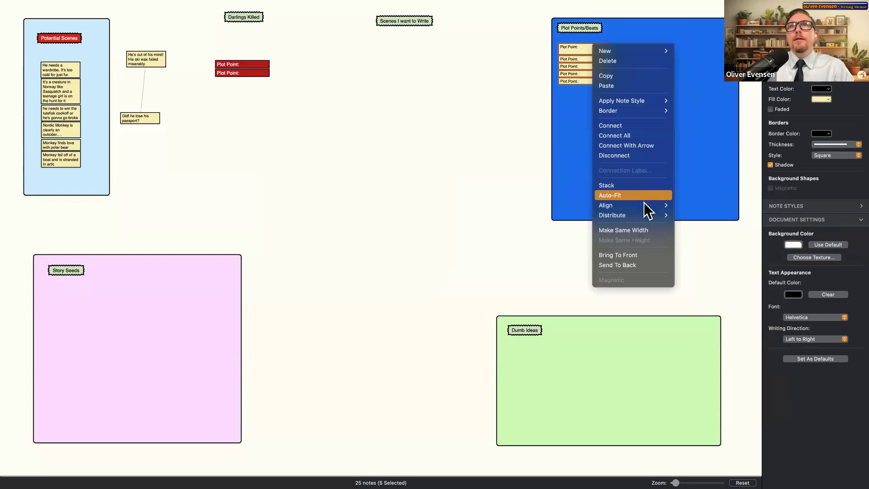
mouse_move(650, 206)
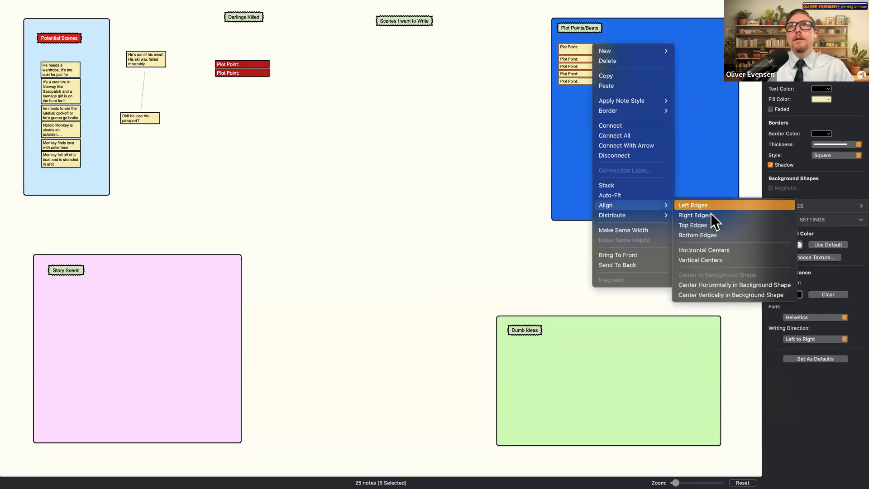
click(706, 215)
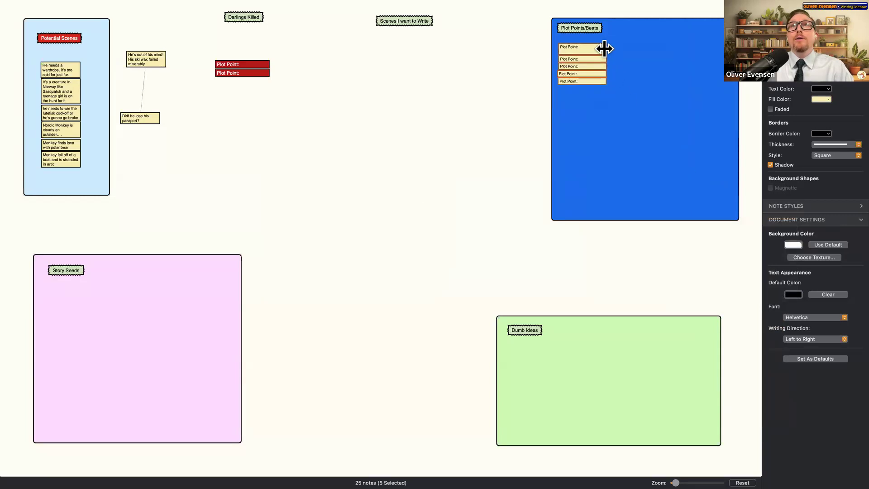
click(559, 76)
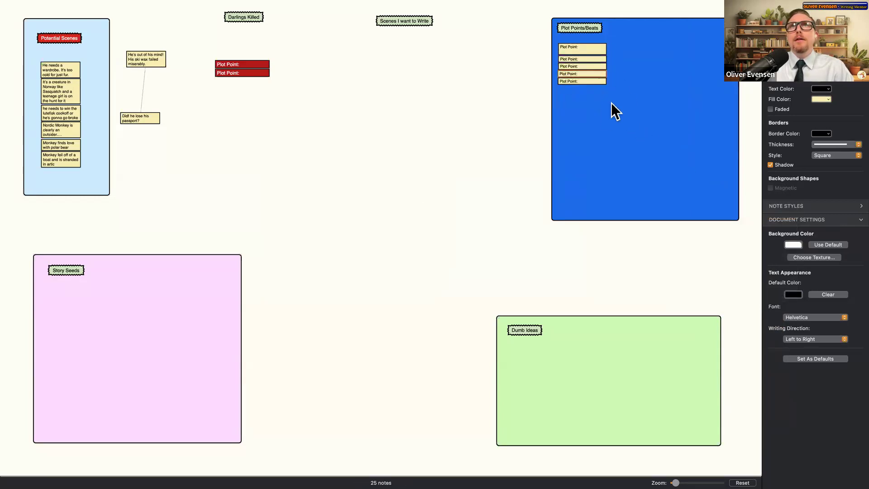
right_click(597, 72)
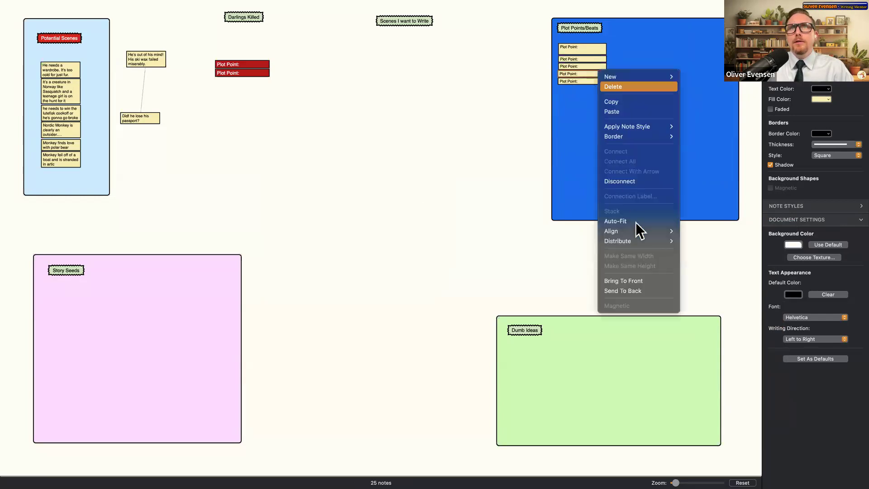
mouse_move(644, 229)
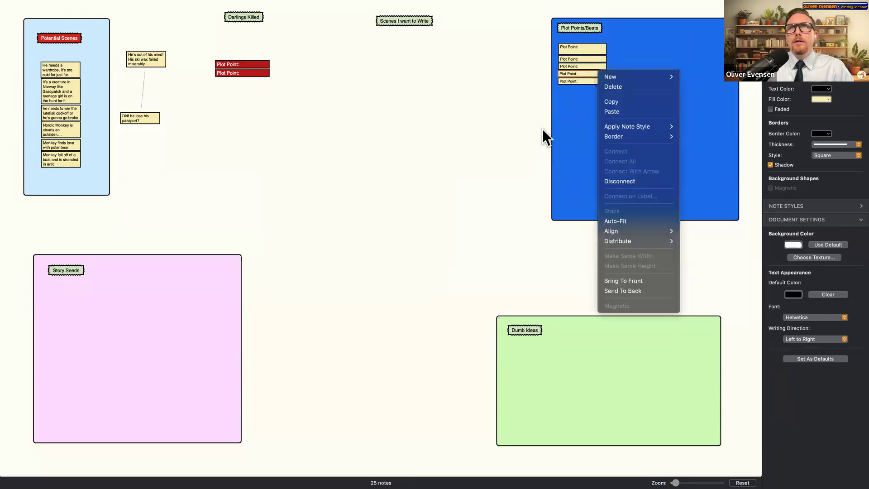
click(571, 50)
- Delete the extra Plot Point note, restack the remaining four below the label, and edit the first
shift+click(579, 59)
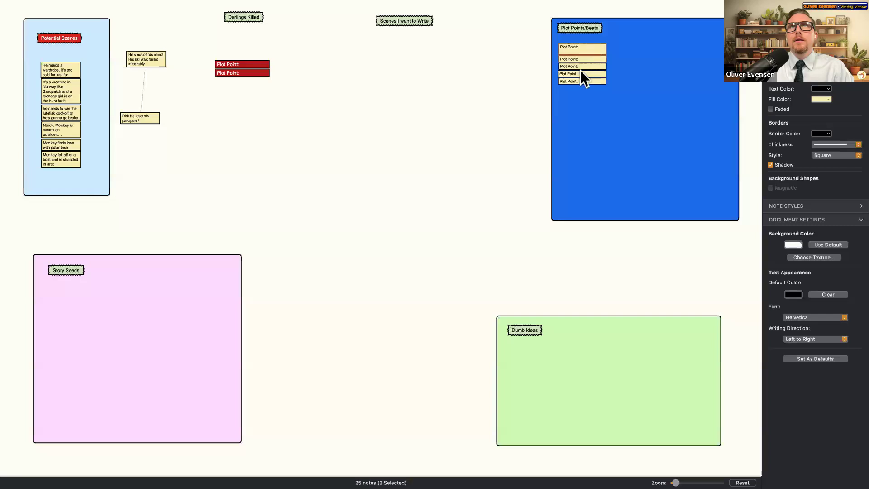
click(593, 75)
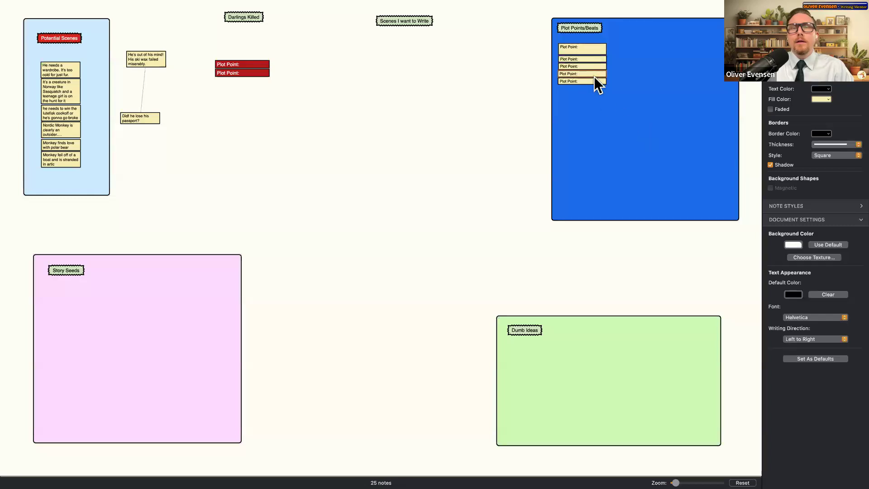
key(Delete)
click(595, 80)
shift+click(591, 64)
shift+click(593, 58)
shift+click(594, 51)
right_click(596, 58)
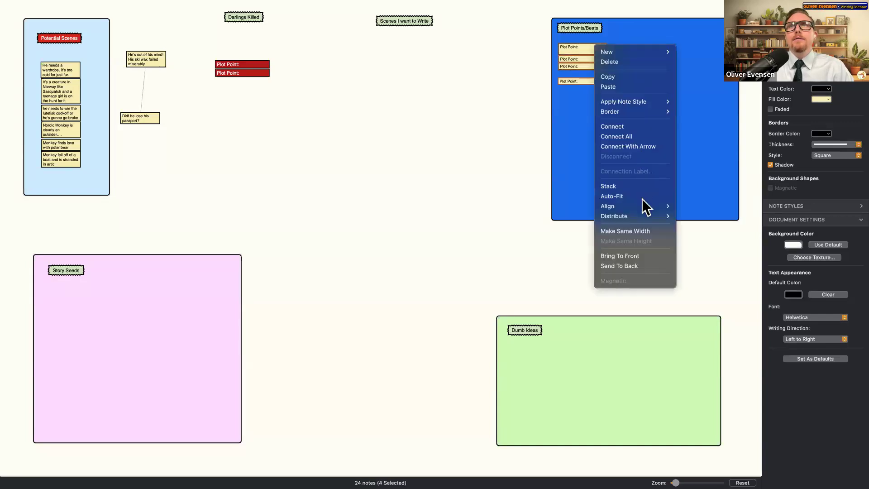
click(643, 186)
drag(590, 82, 588, 45)
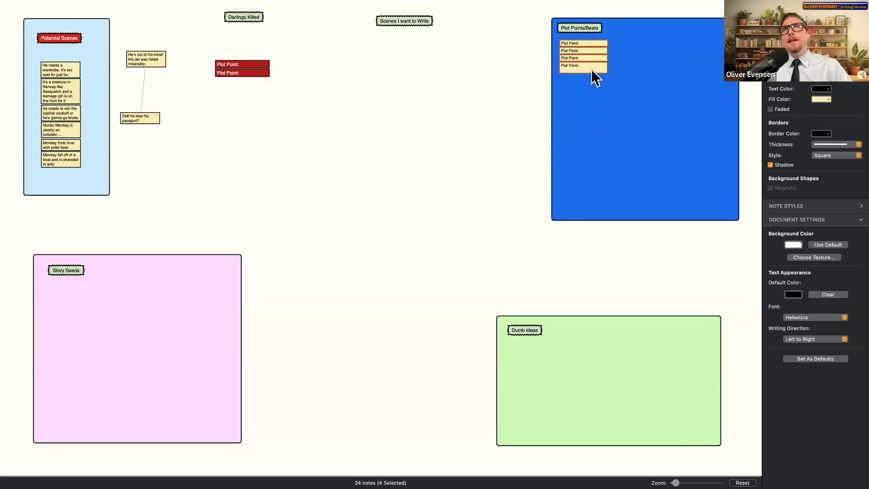
double_click(66, 70)
double_click(594, 42)
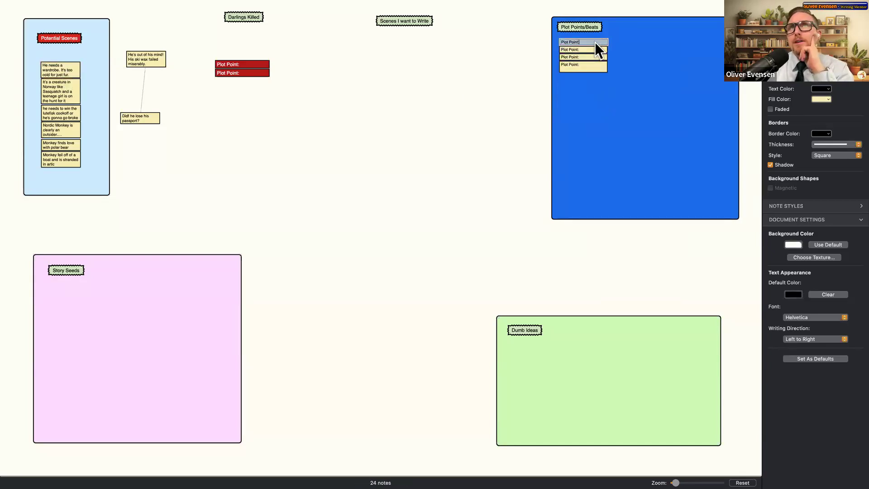
- Add Act 1 and Act 2 notes side by side inside the blue board
click(575, 90)
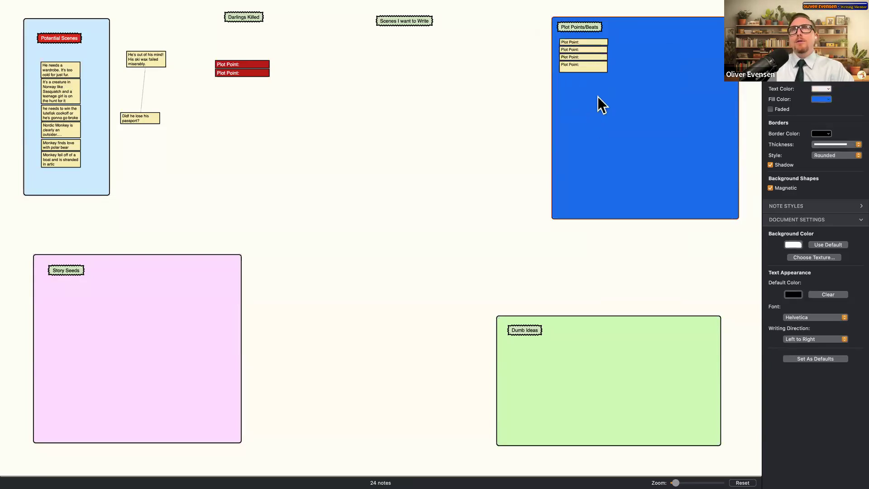
key(super+v)
text(Ac)
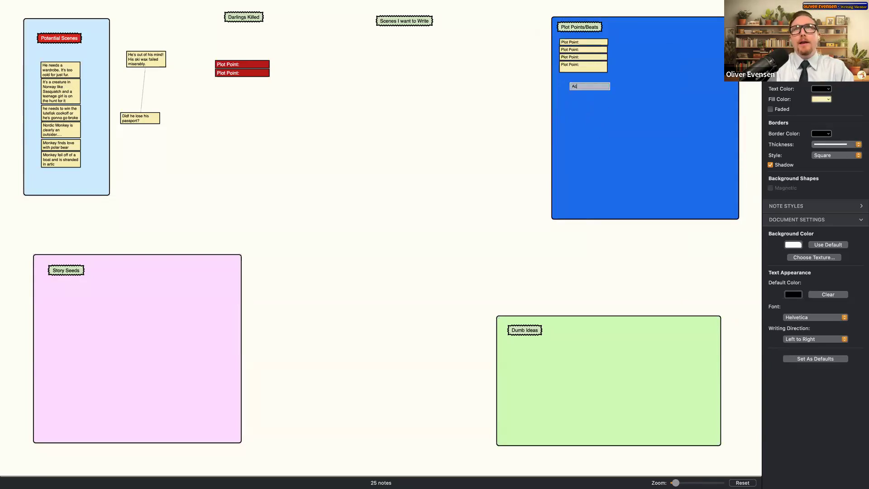
text(t 1)
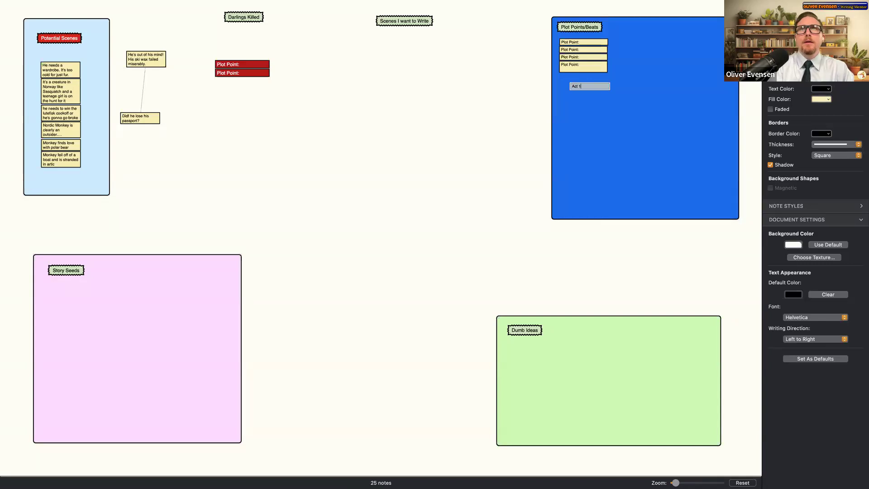
click(597, 96)
double_click(582, 98)
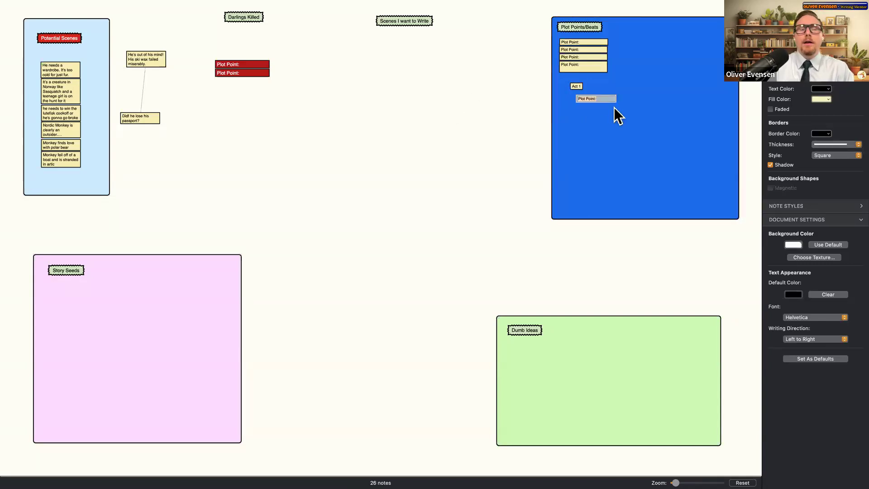
text(Act 2)
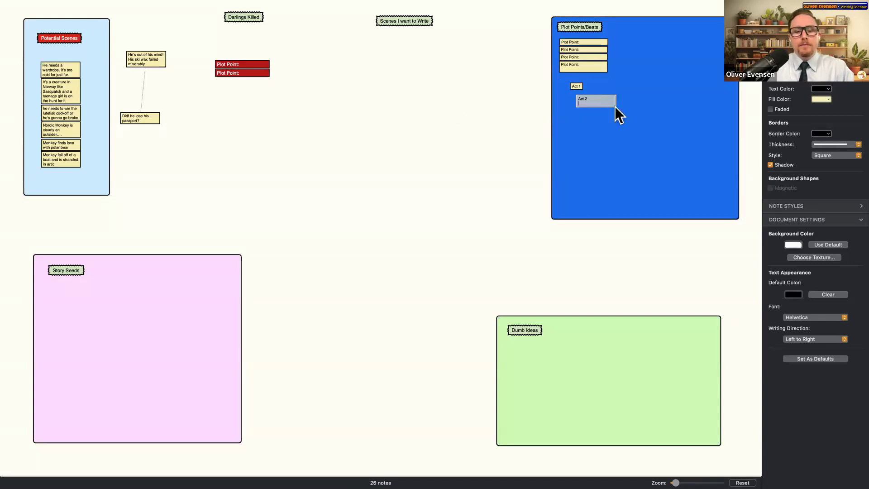
click(584, 97)
drag(630, 95, 641, 79)
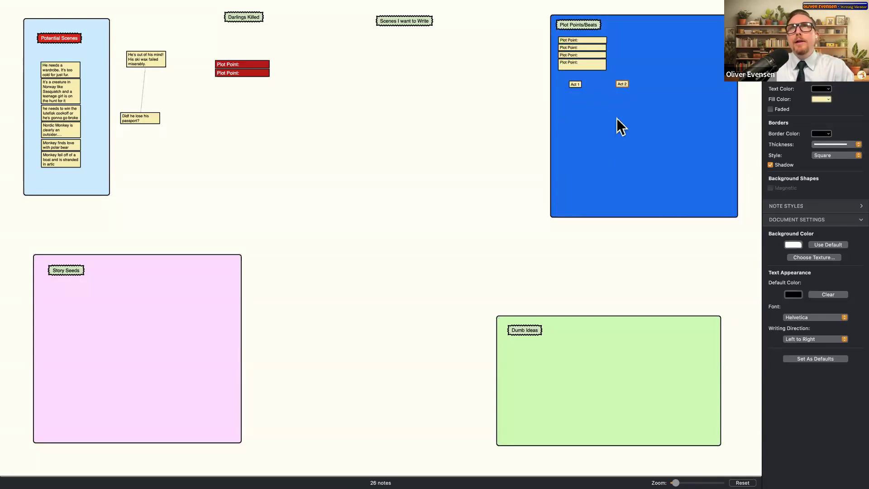
- Add an Act 3 note to the right of Act 2 and centre Act 2 between them
key(super+v)
text(A)
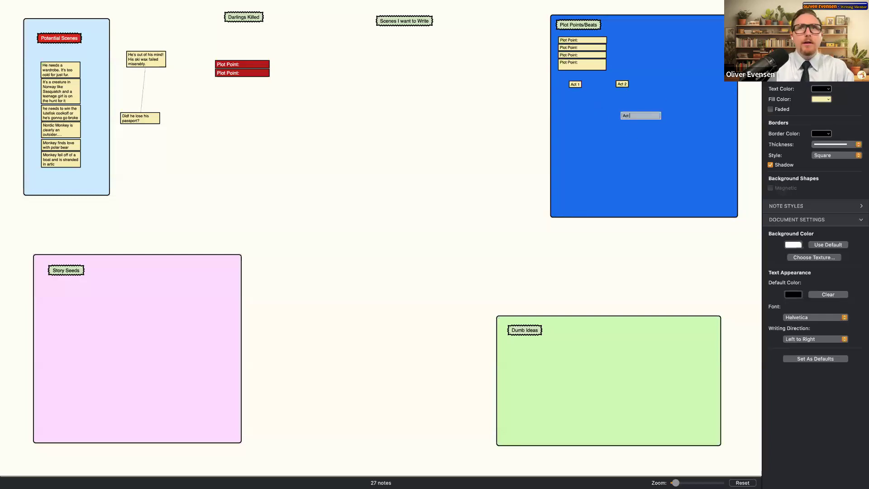
text(ct 3)
key(Return)
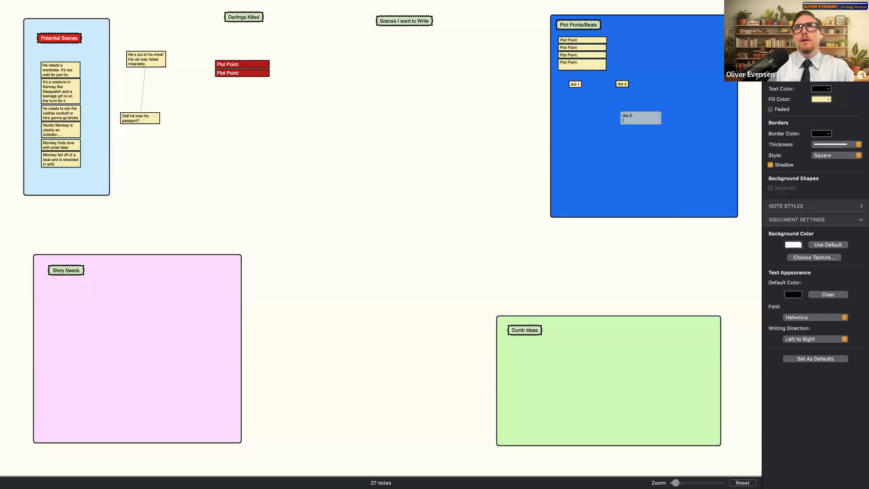
click(646, 131)
drag(630, 118, 704, 85)
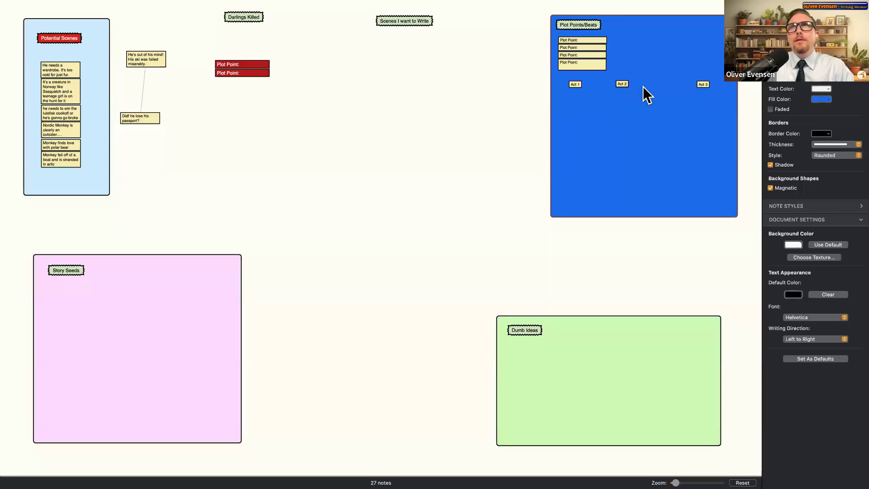
drag(643, 88, 644, 88)
- Create an Inciting Incident note and place it below the acts
key(super+v)
text(IN)
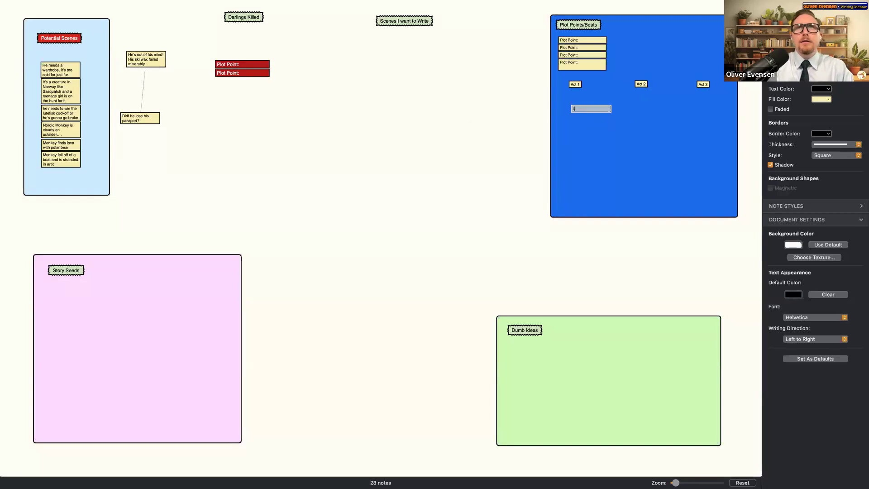
text(citing Incident)
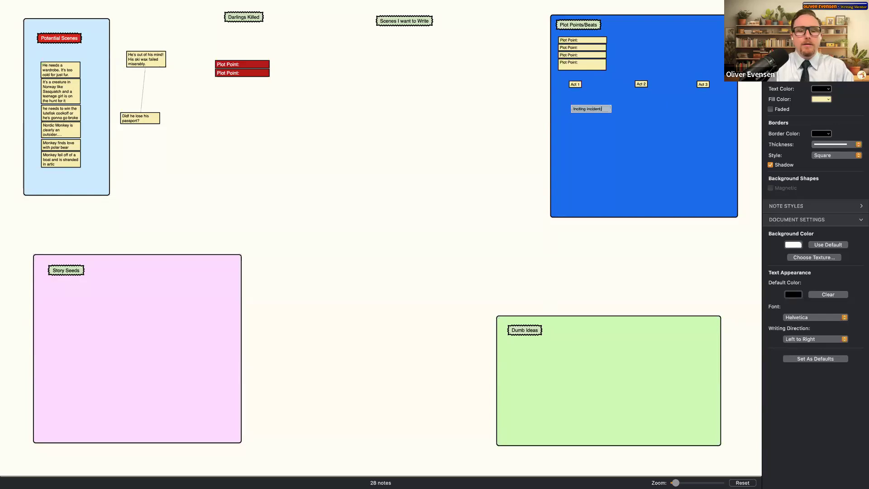
key(Escape)
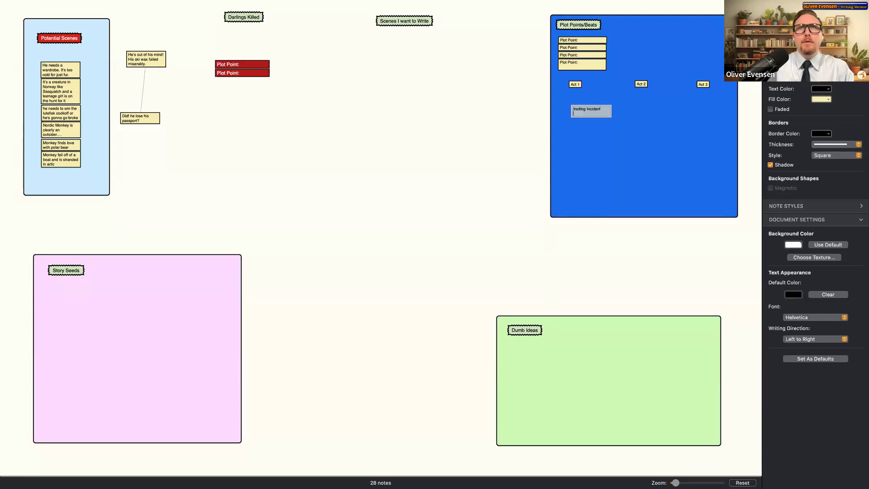
drag(589, 110, 591, 138)
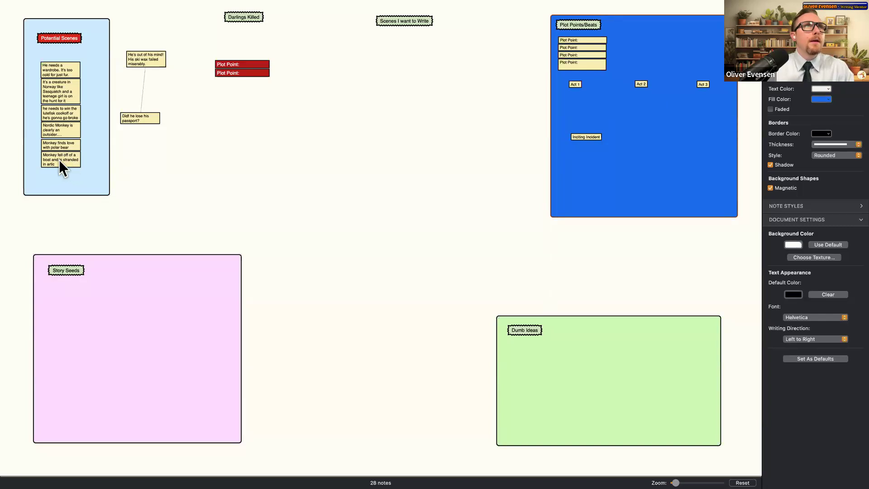
- Move the boat-accident note into the Plot Points/Beats board and fill the board pink
drag(67, 161, 605, 152)
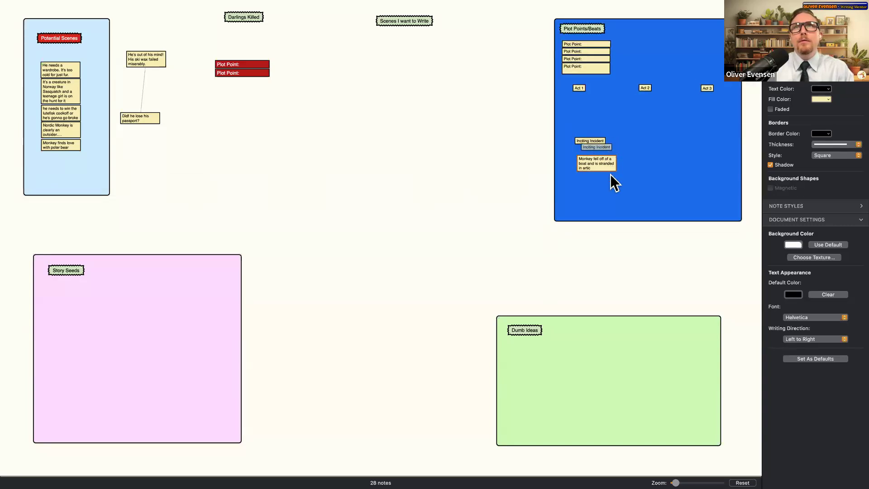
click(727, 179)
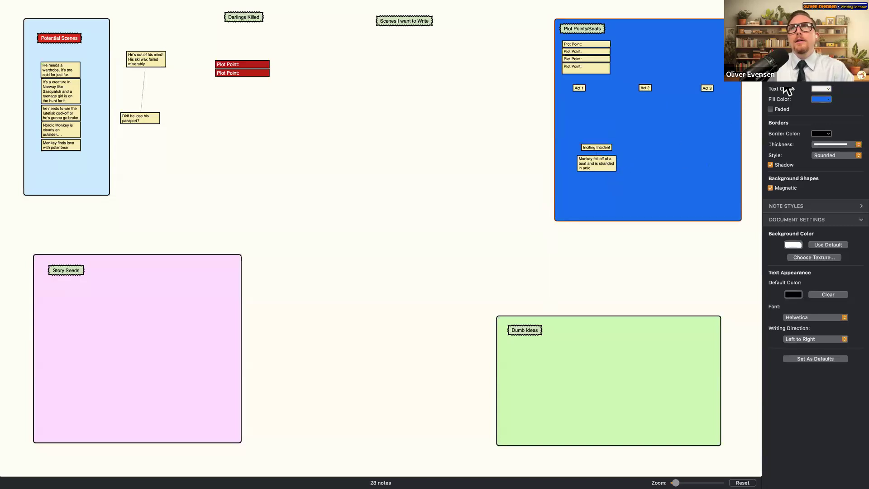
click(821, 99)
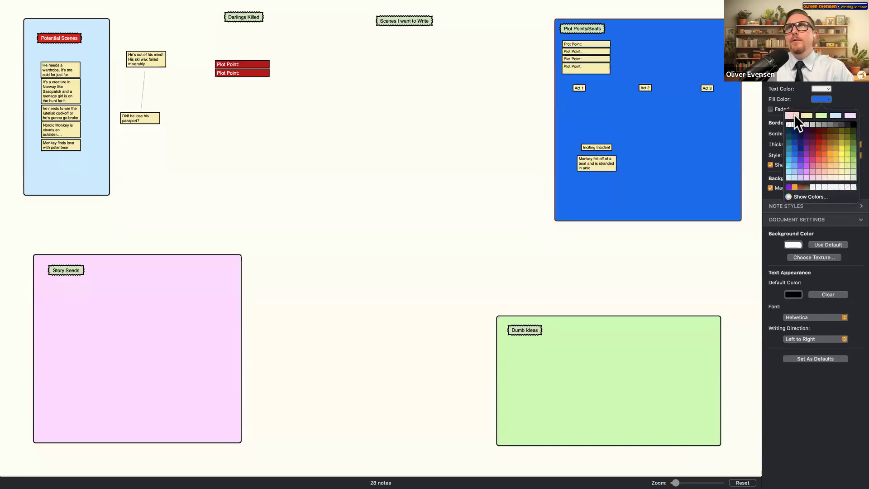
click(794, 115)
click(643, 259)
- Connect Inciting Incident to the boat-accident note and bring the polar bear note into the board
click(601, 148)
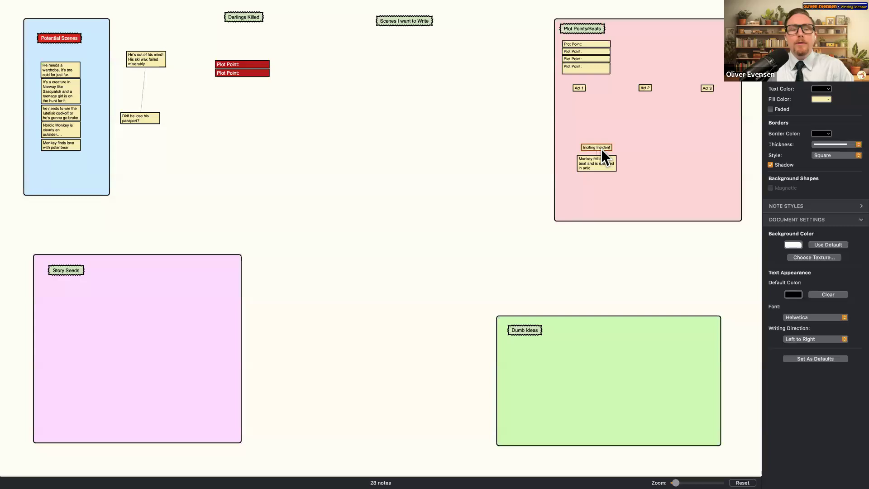
drag(601, 149, 601, 172)
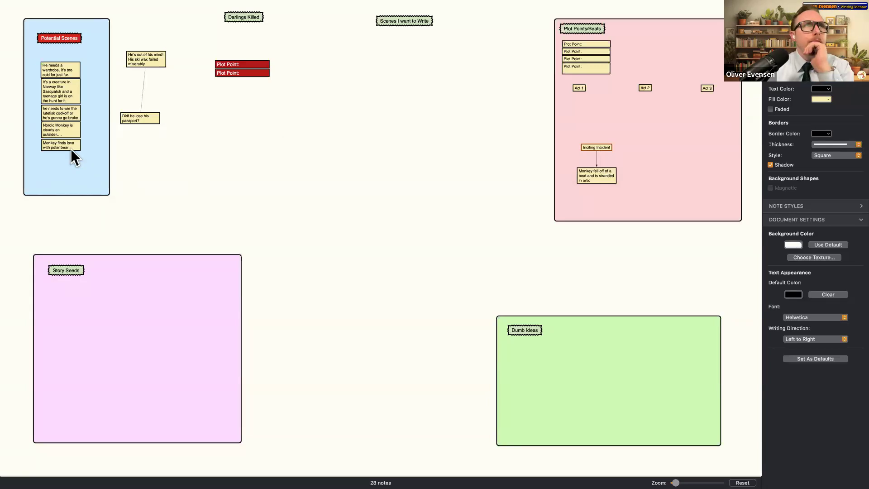
drag(70, 145, 661, 175)
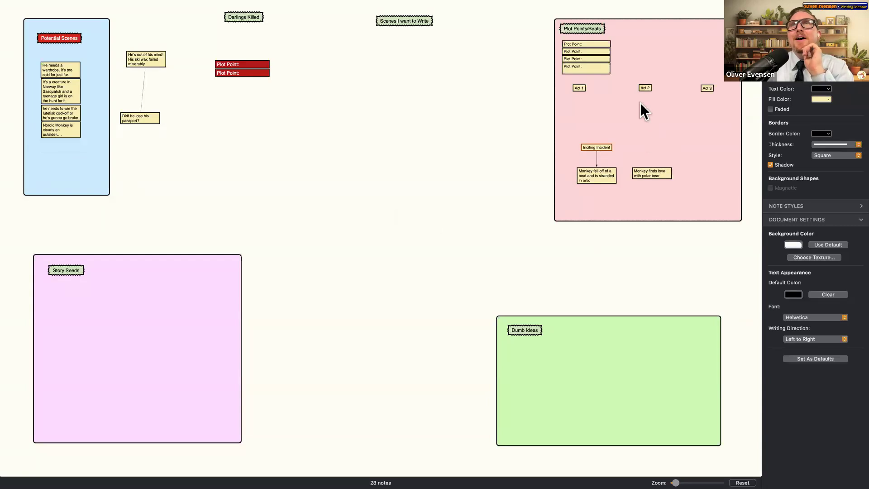
- Paste a new note labelled Midpoint and connect it to the polar bear note
key(super+v)
key(Return)
text(Midpoint)
key(Return)
click(705, 156)
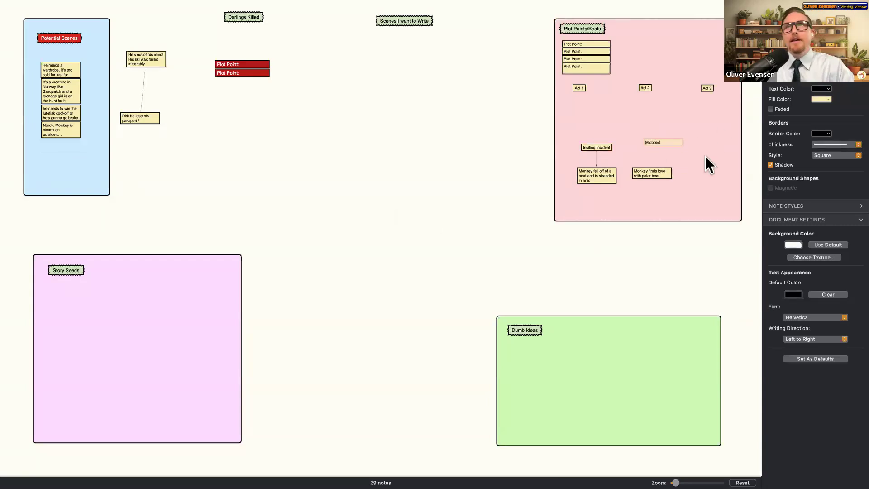
scroll(662, 146, up, 5)
scroll(640, 271, down, 5)
mouse_move(654, 129)
mouse_down()
mouse_move(653, 143)
mouse_move(647, 129)
mouse_up()
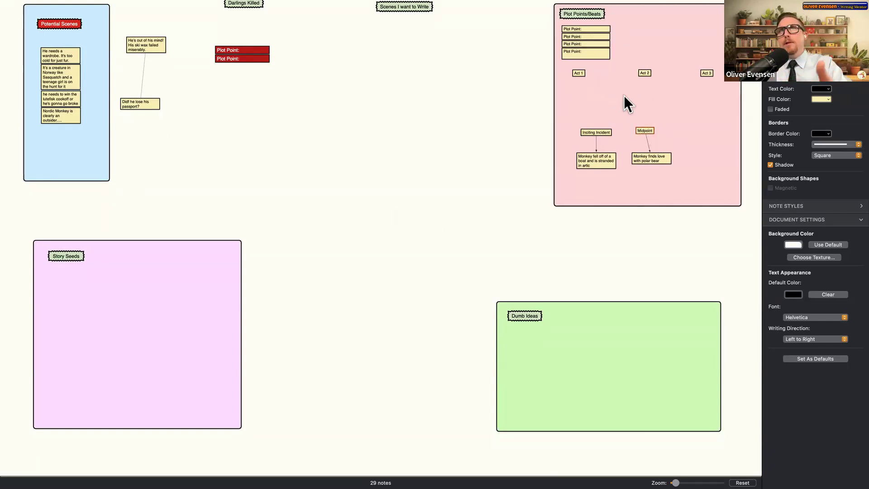
scroll(503, 167, up, 2)
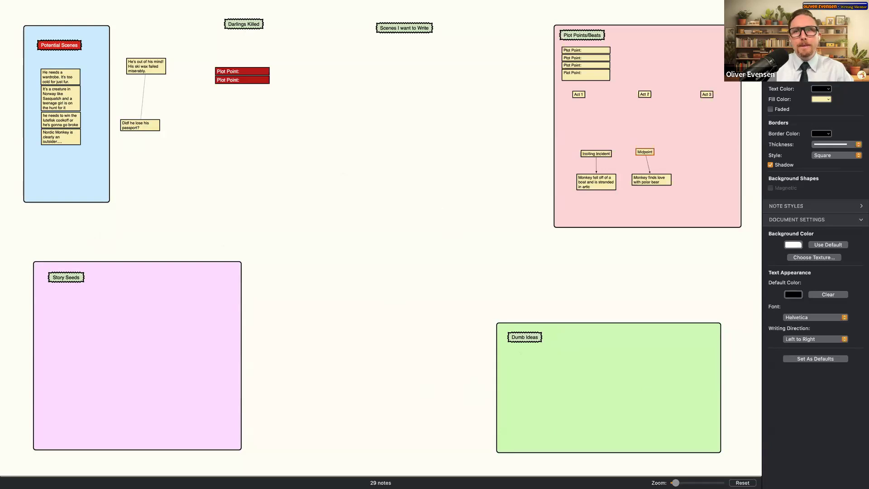
- Move the Darlings Killed and Scenes I want to Write headers further right, side by side
key(super+minus)
drag(546, 47, 48, 15)
mouse_move(119, 15)
mouse_down()
mouse_move(221, 146)
mouse_move(135, 13)
mouse_move(115, 12)
mouse_up()
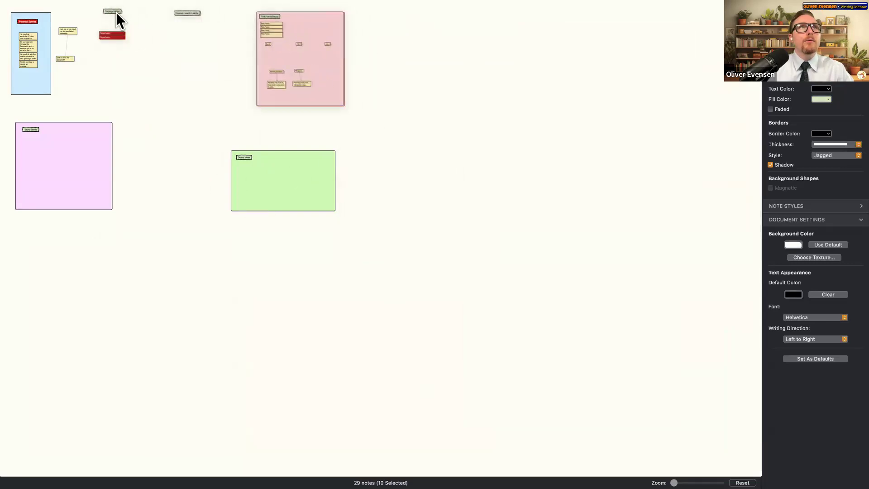
click(170, 40)
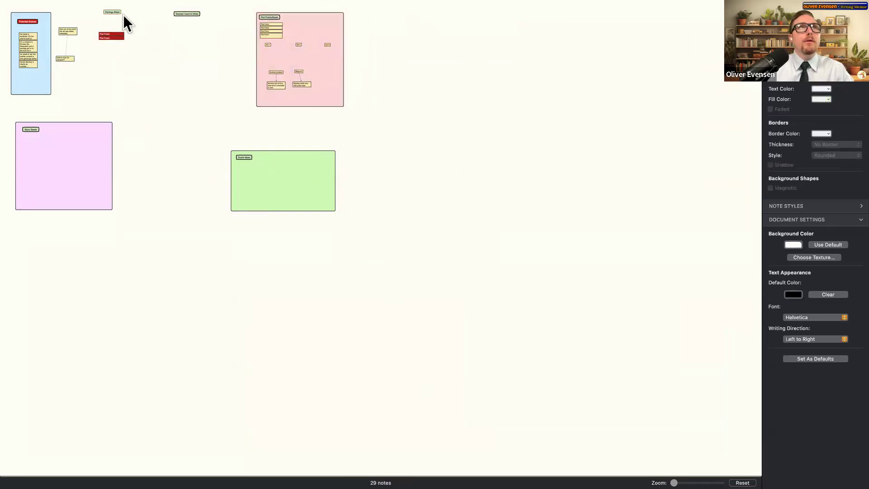
click(117, 12)
drag(142, 31, 436, 25)
drag(188, 16, 557, 23)
- Apply the blue background shape style to both headers
right_click(698, 61)
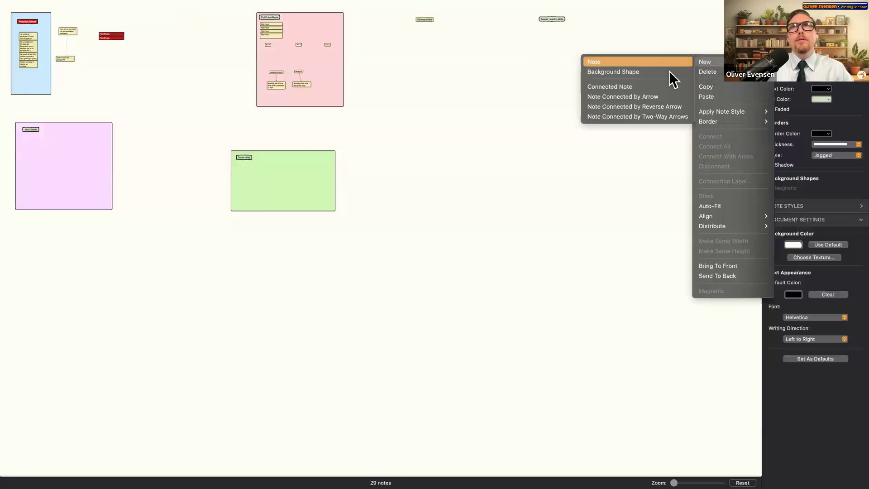
click(668, 63)
click(434, 19)
right_click(555, 21)
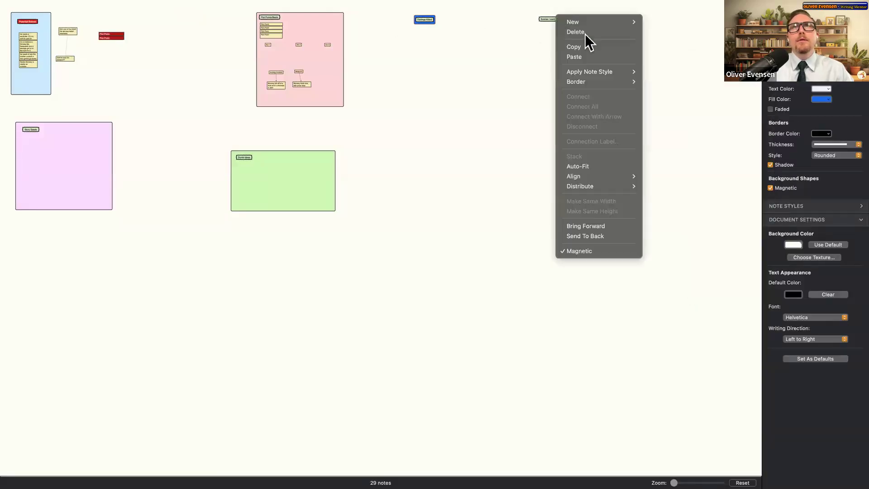
mouse_move(605, 23)
click(505, 39)
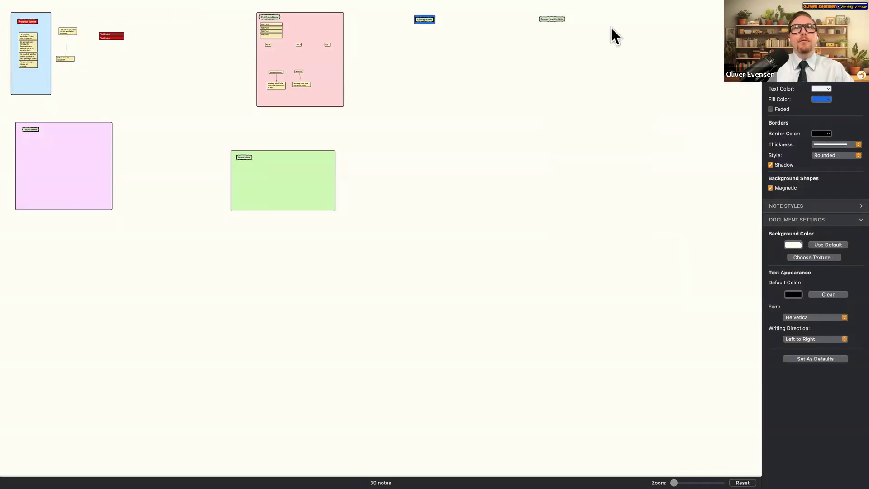
click(557, 19)
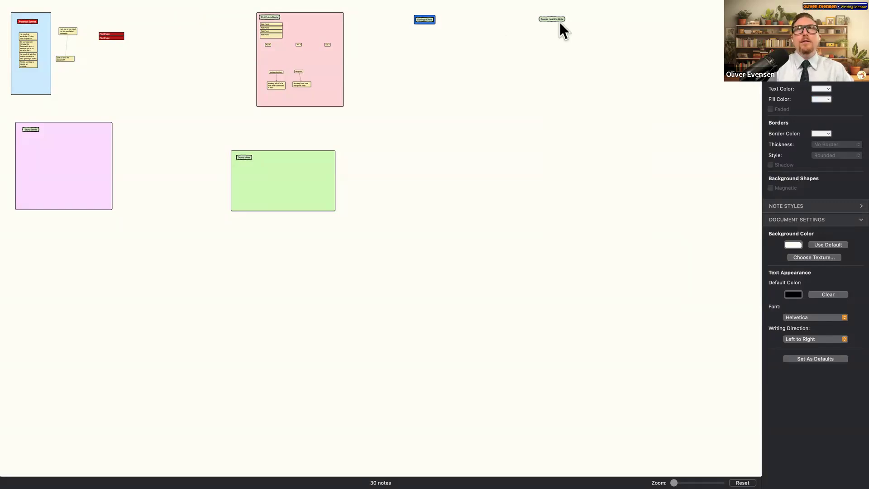
scroll(559, 23, up, 5)
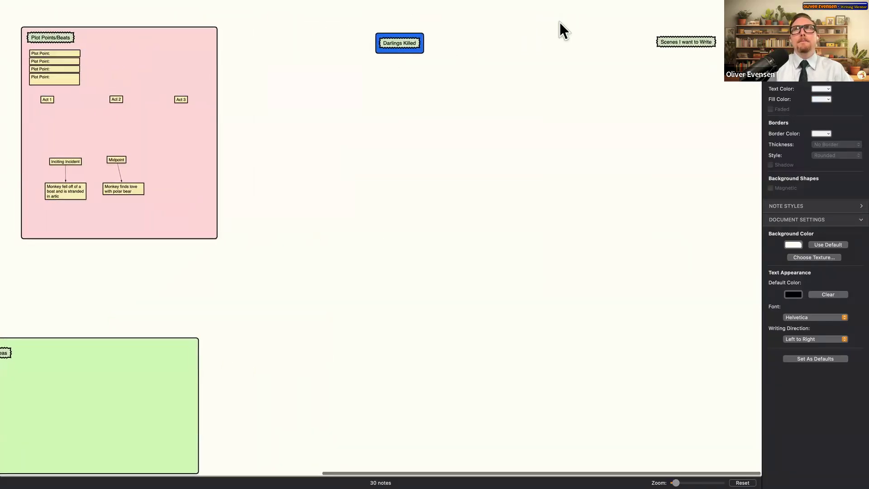
right_click(674, 45)
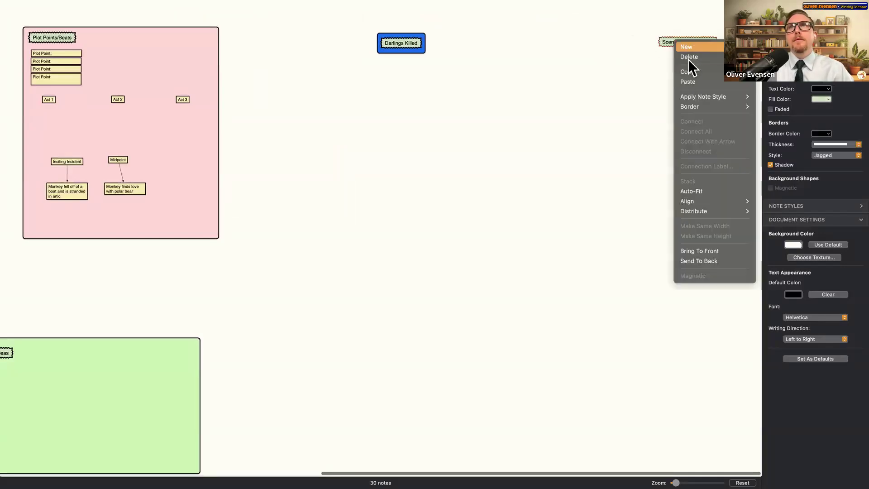
mouse_move(692, 48)
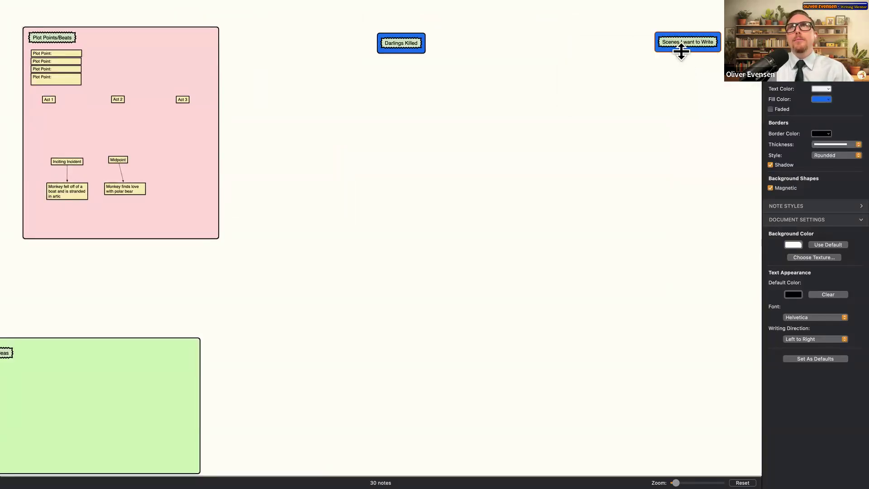
- Stretch the Scenes I want to Write and Darlings Killed shapes down into tall columns
drag(683, 52, 678, 117)
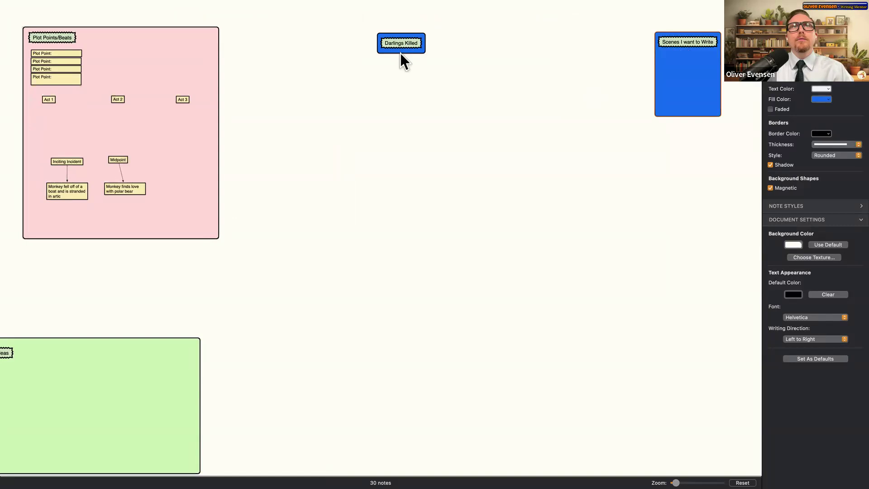
drag(400, 53, 400, 103)
click(498, 75)
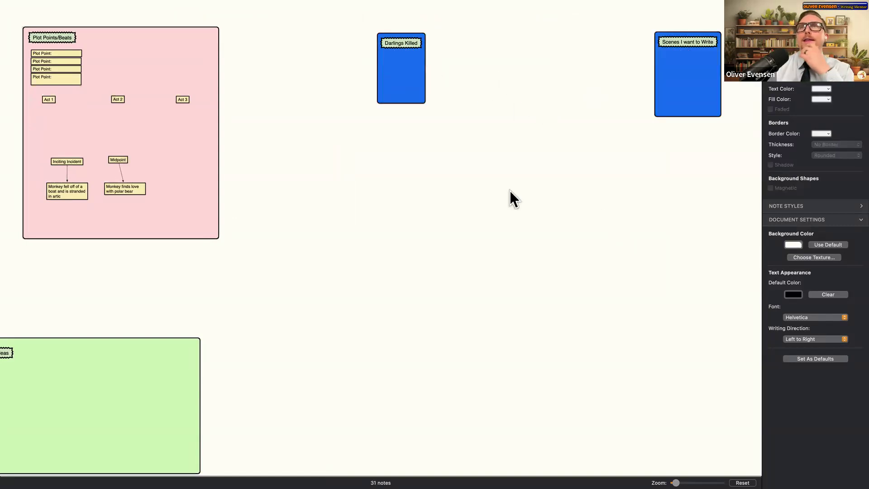
scroll(323, 431, left, 15)
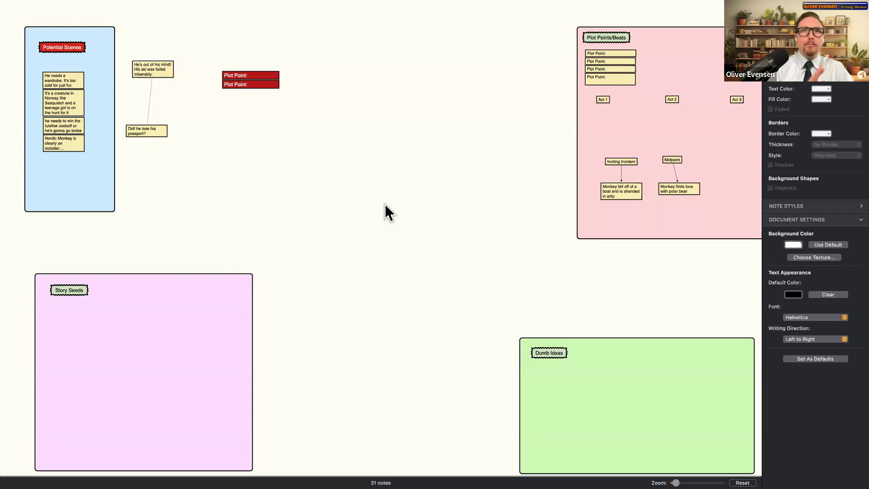
scroll(466, 199, right, 10)
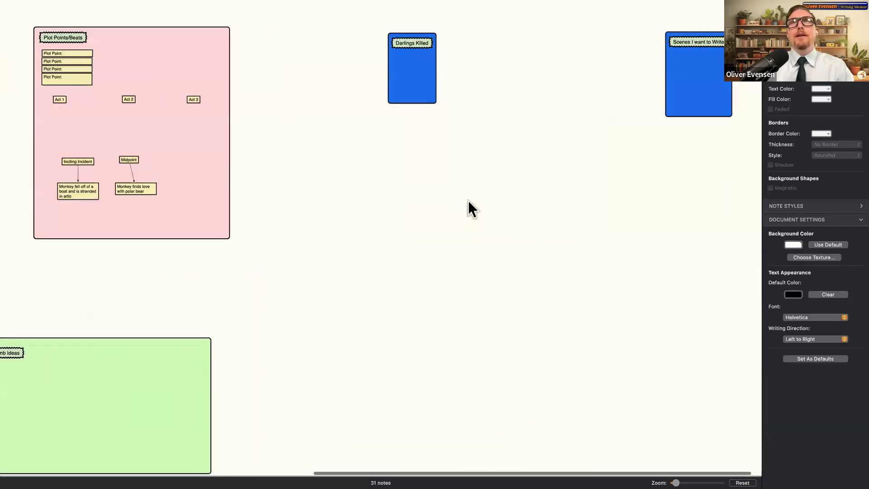
scroll(472, 202, left, 10)
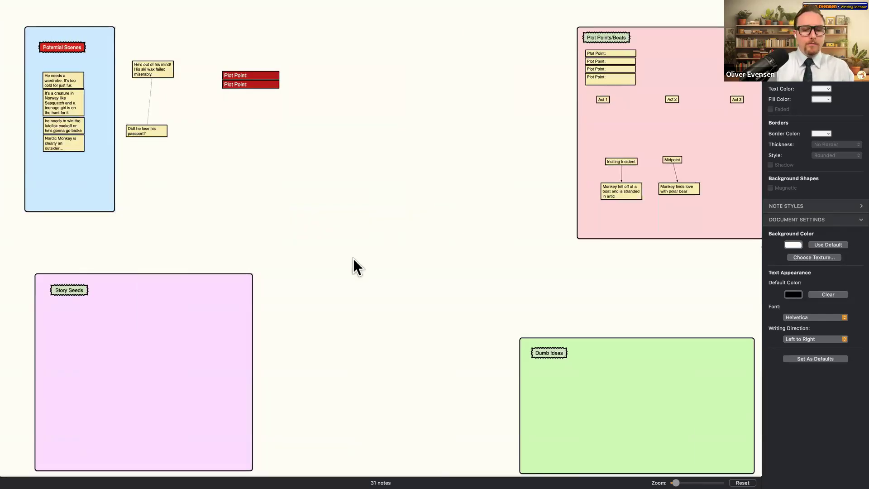
key(super+minus)
key(super+minus)
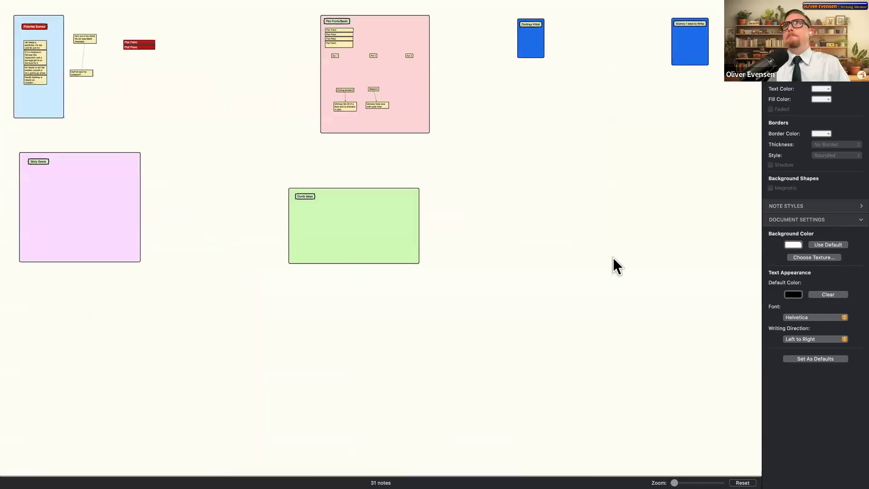
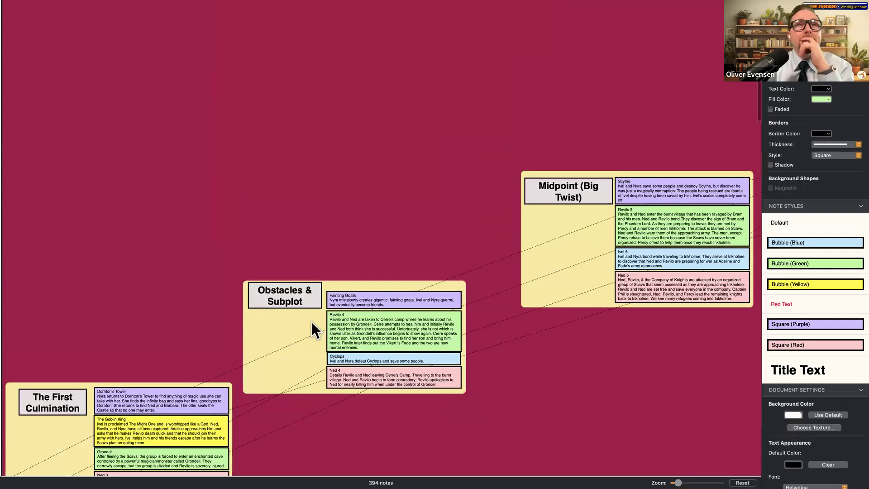
- Select the Cyclops, Revilo 4 and Ned 4 notes in the Act 2 plot boxes
scroll(314, 284, right, 3)
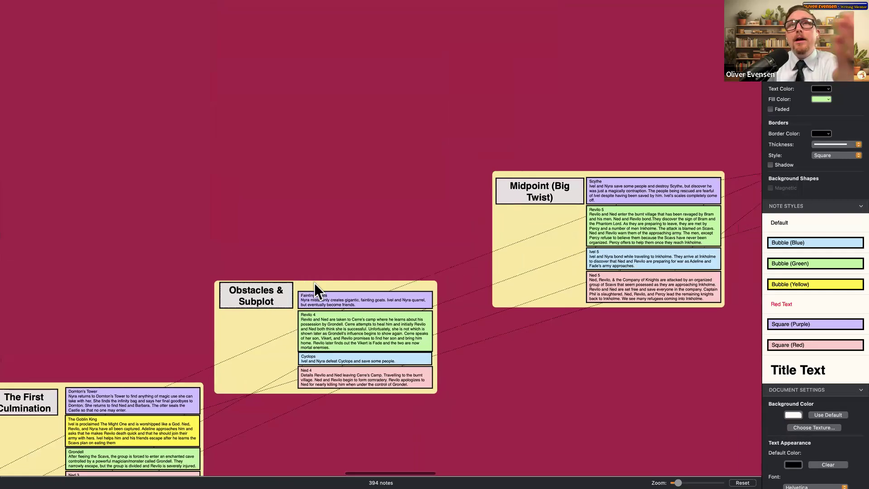
scroll(314, 284, right, 9)
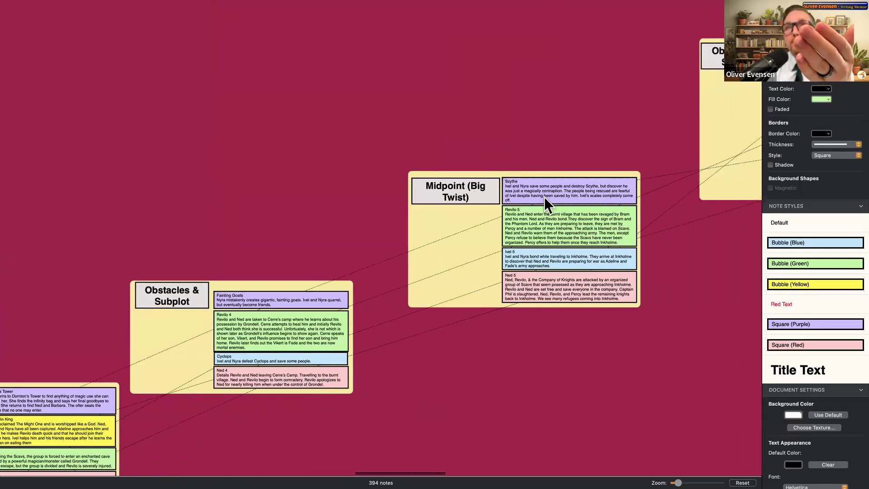
click(261, 360)
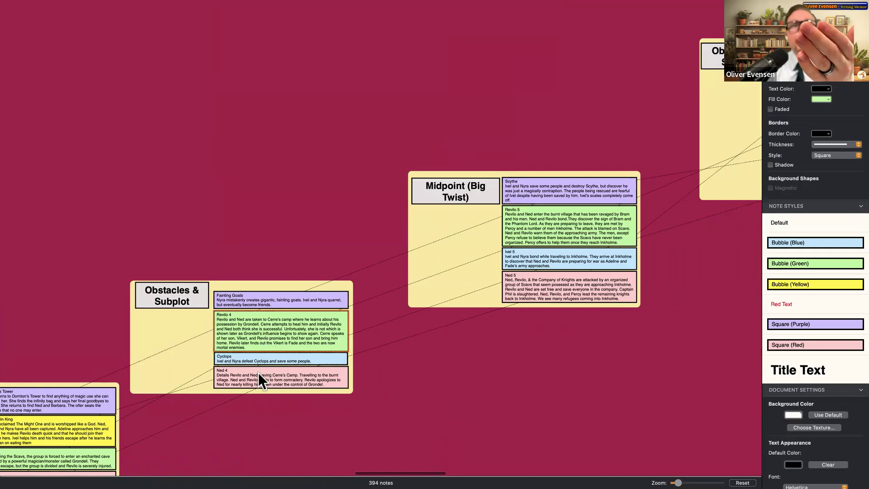
click(234, 315)
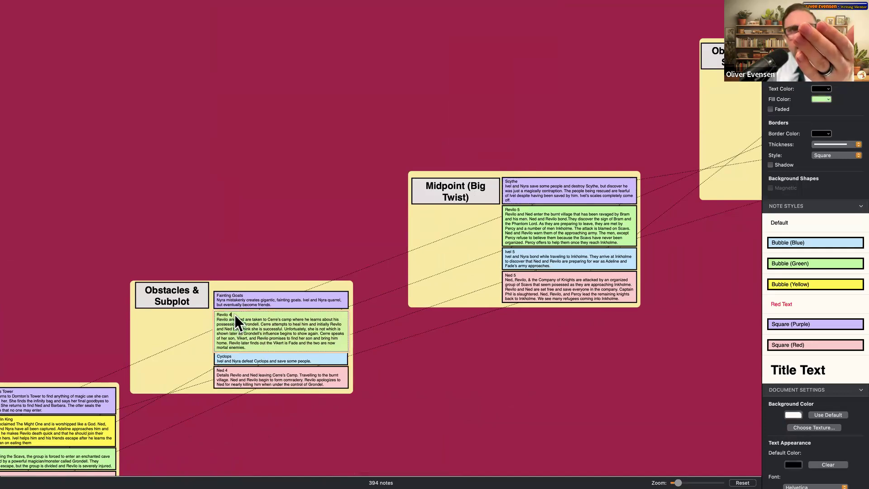
click(254, 375)
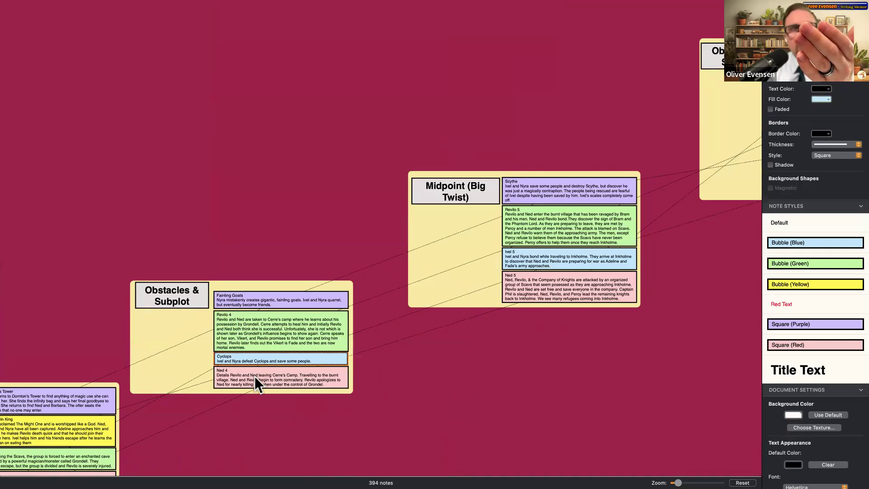
click(281, 311)
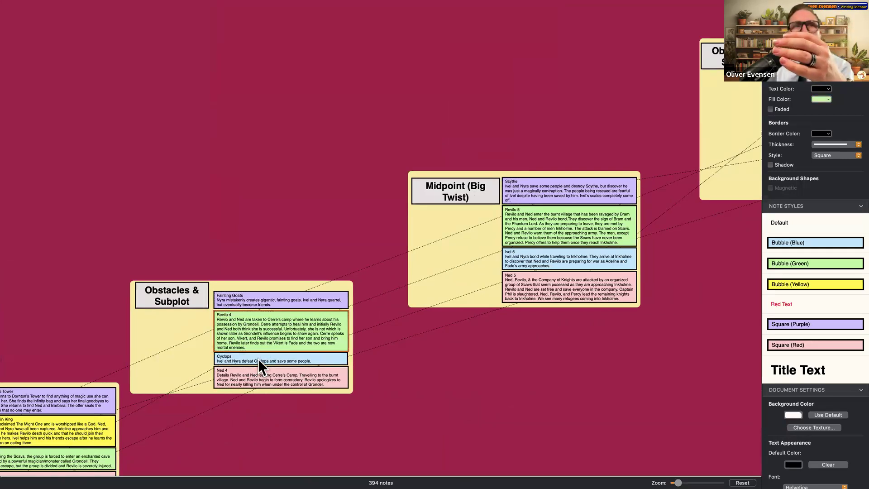
- Restyle the Cyclops, Ivel 5 and Ivel 6 notes as Bubble (Yellow)
click(793, 282)
click(582, 265)
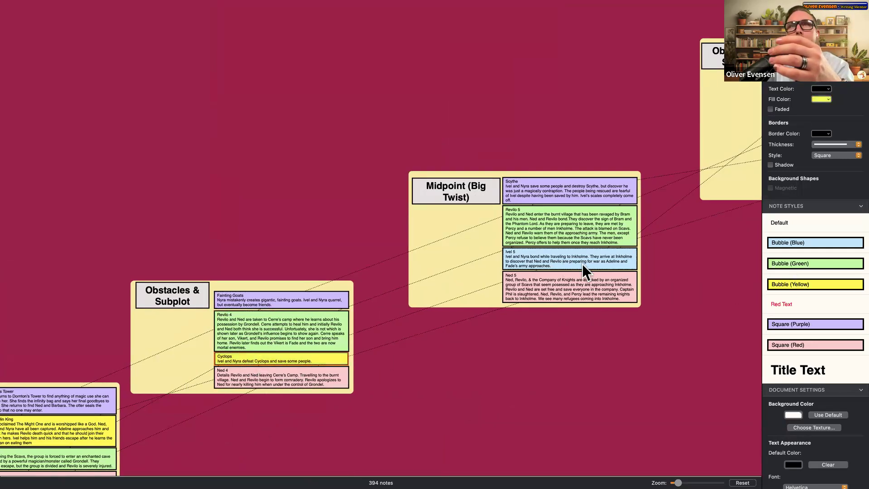
click(779, 284)
scroll(319, 240, right, 6)
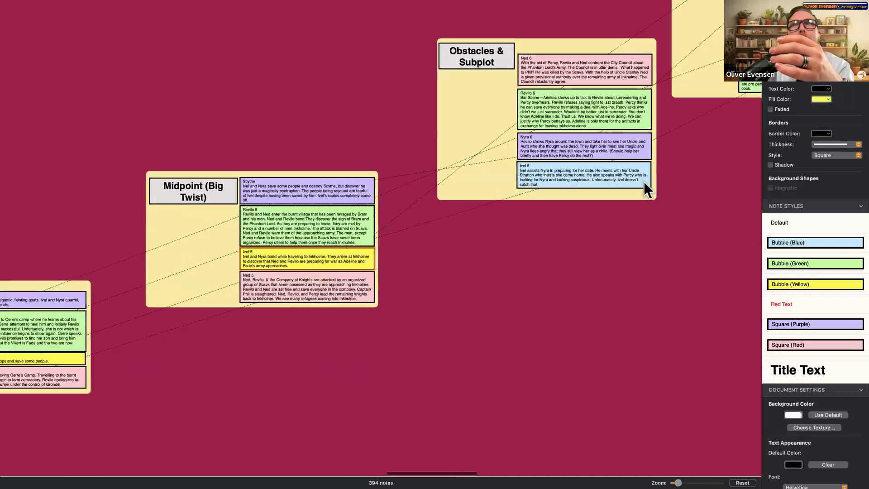
click(788, 284)
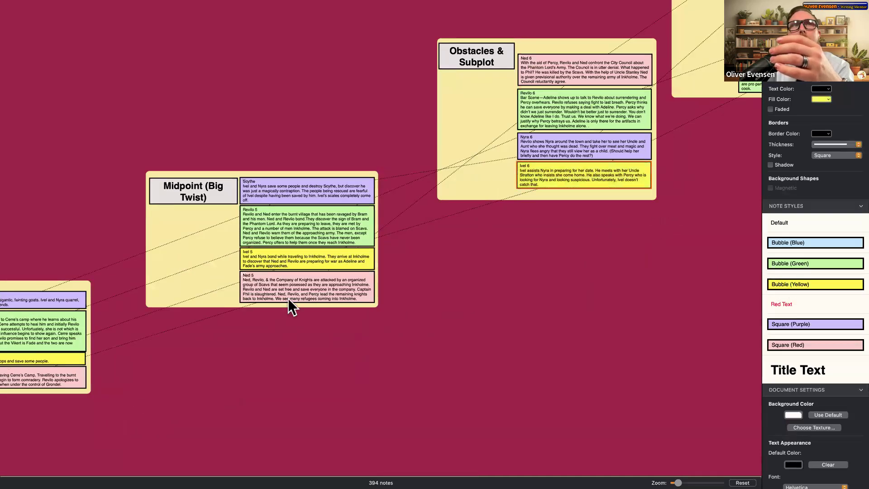
- Select the Obstacles & Subplot group box
scroll(536, 213, down, 2)
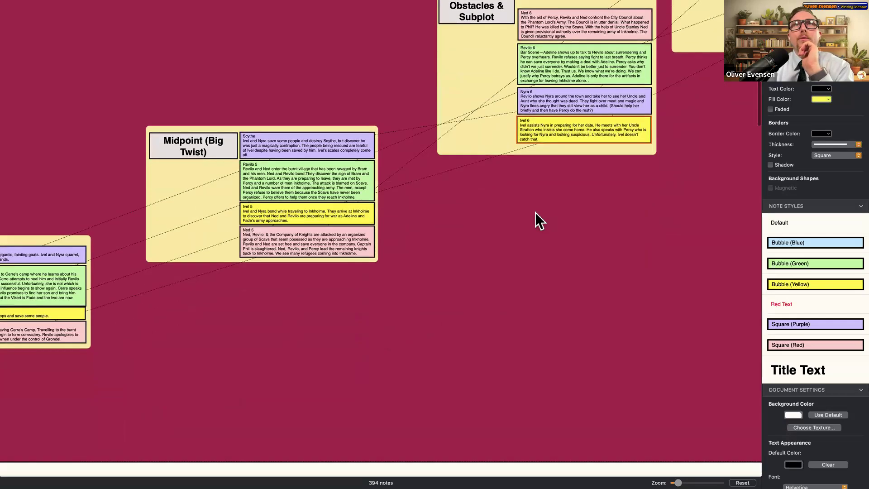
scroll(534, 213, up, 5)
scroll(529, 213, right, 8)
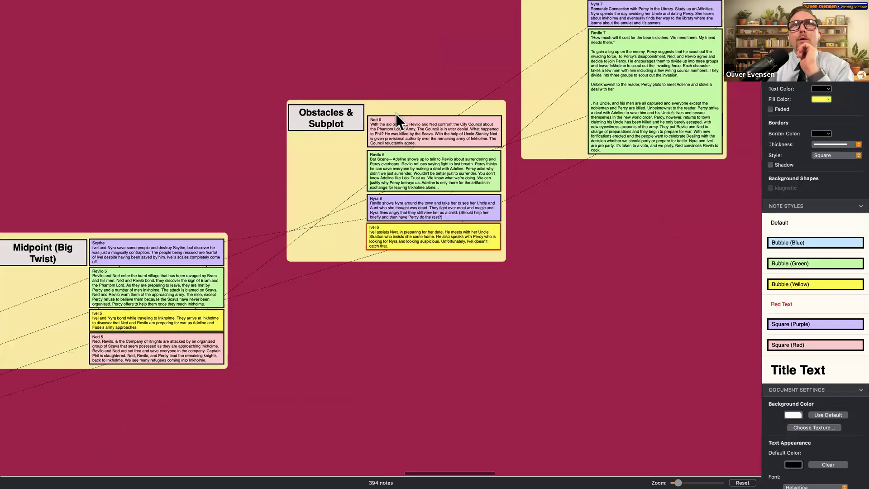
scroll(397, 136, up, 3)
click(402, 179)
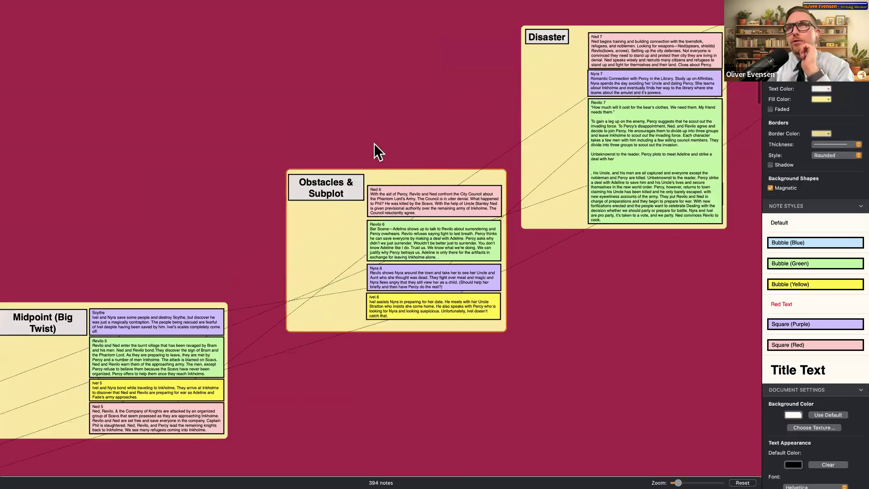
- Add a new Plot Point note to the canvas above the Act 2 box
right_click(308, 106)
mouse_move(345, 113)
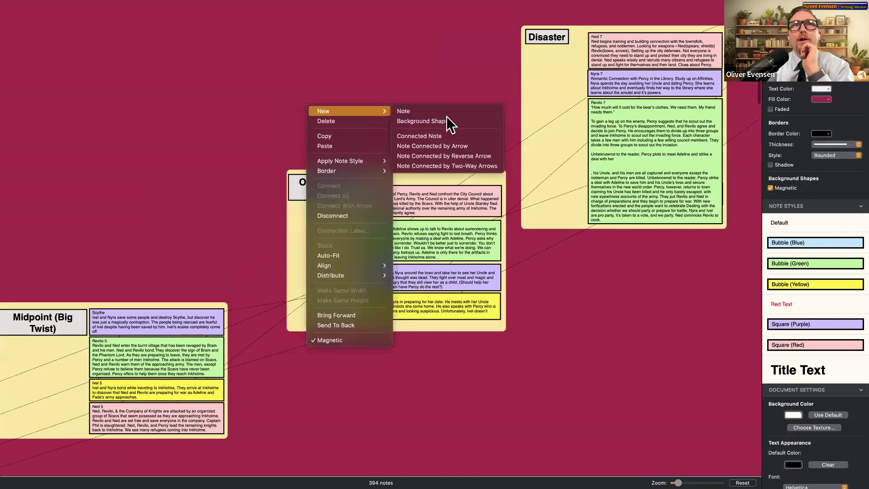
click(447, 116)
right_click(405, 120)
mouse_move(433, 122)
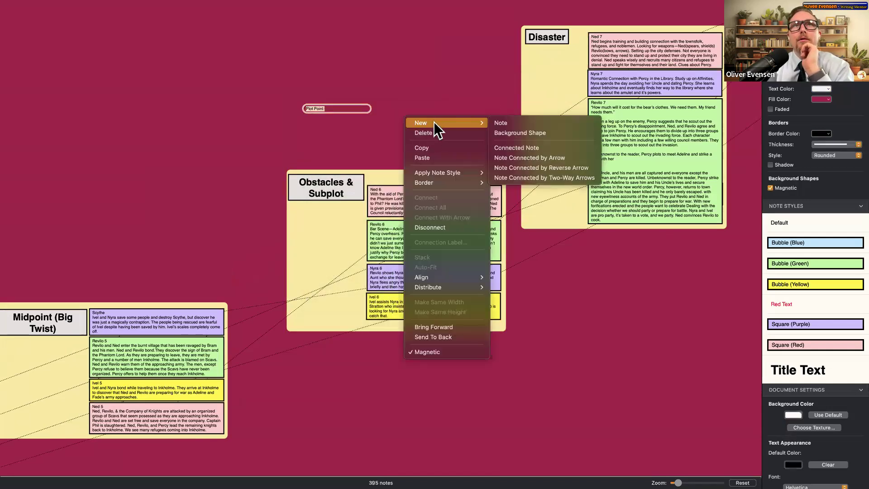
click(401, 140)
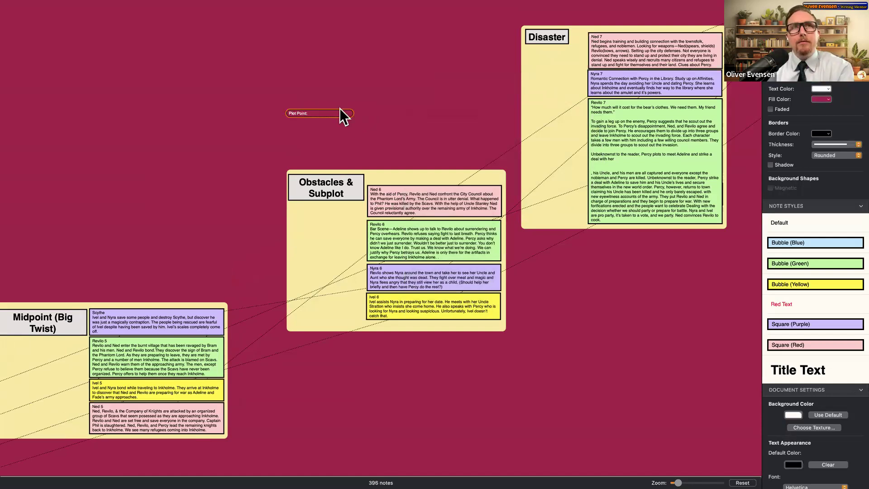
- Add a background shape to the canvas and zoom out over Act 2
right_click(332, 97)
mouse_move(369, 104)
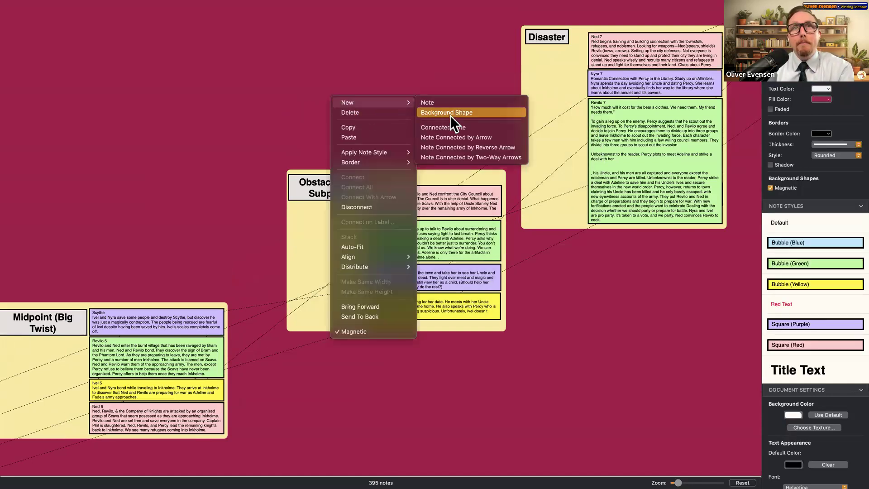
click(450, 115)
scroll(410, 140, down, 5)
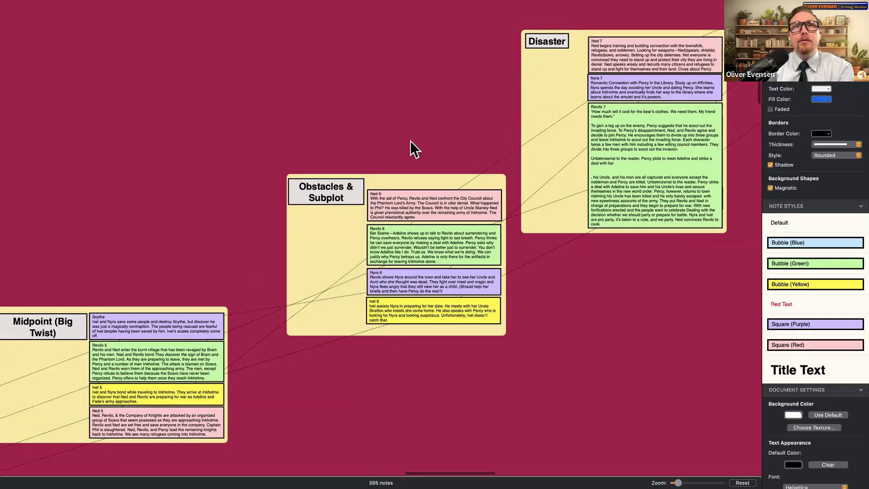
scroll(410, 142, down, 4)
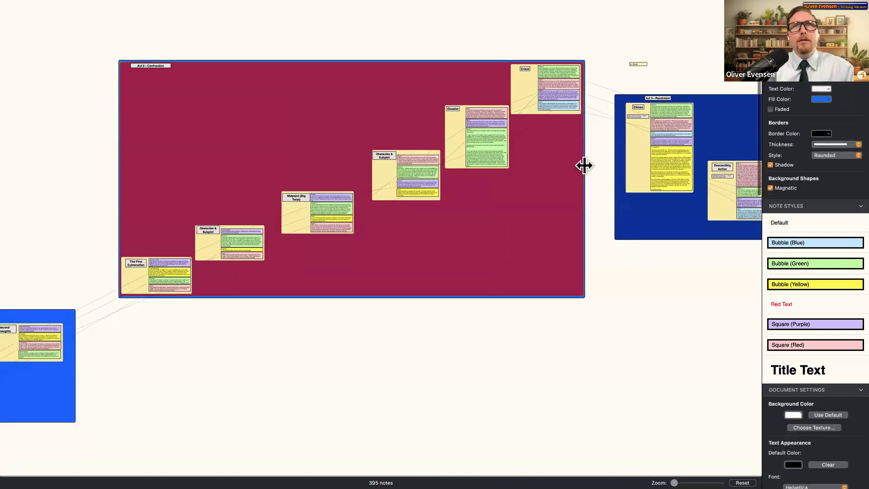
- Add a new background shape near the red Act 2 box
key(Escape)
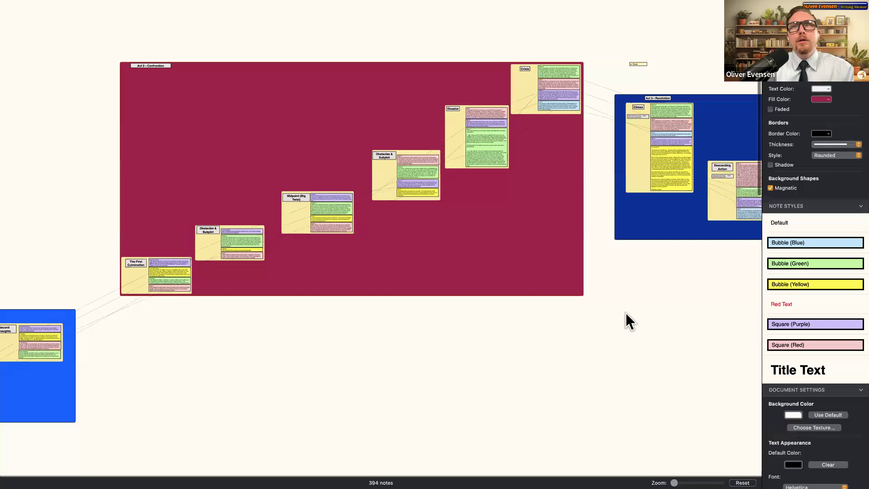
right_click(626, 313)
mouse_move(659, 251)
click(726, 259)
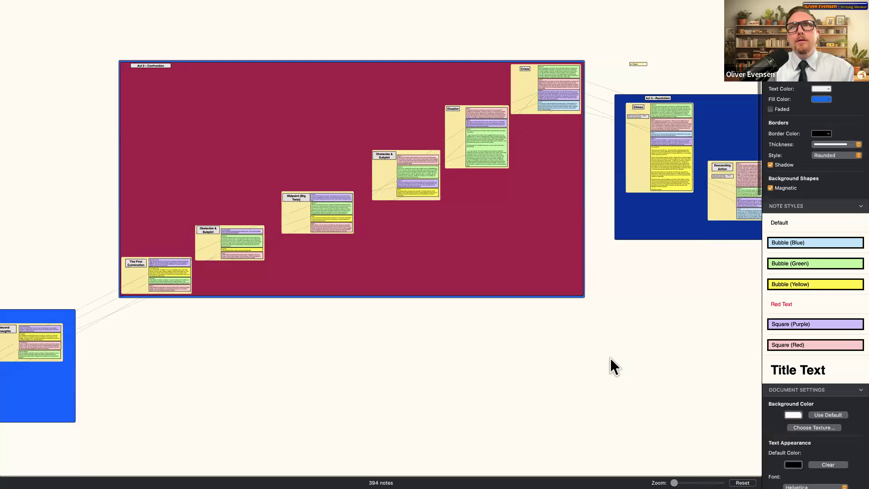
click(636, 318)
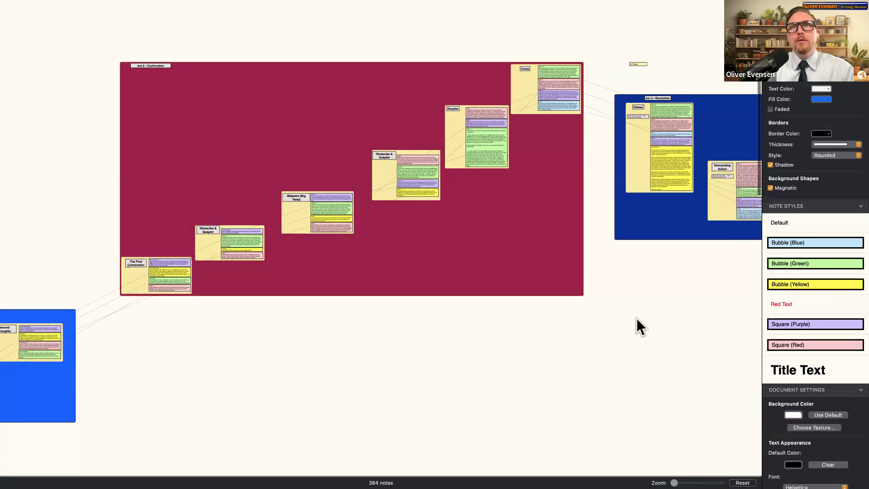
- Add another Plot Point note beside Act 2 and paste content into it
right_click(701, 317)
click(663, 303)
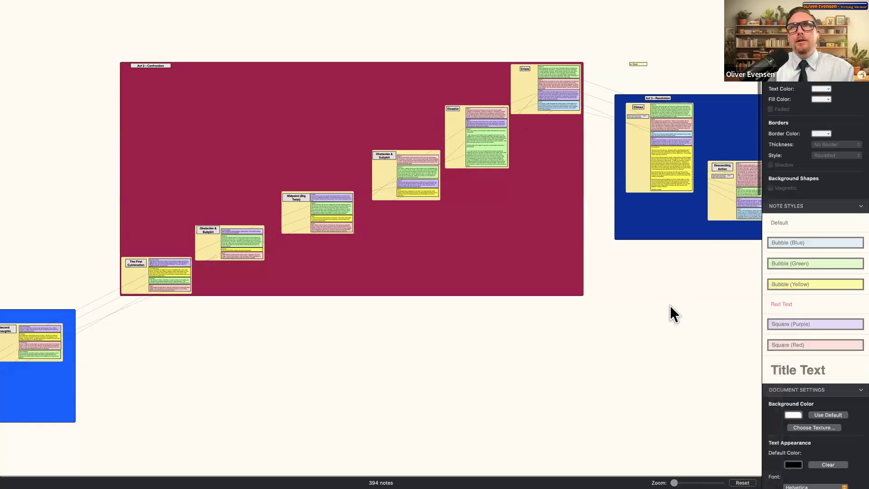
key(super+v)
right_click(664, 314)
click(611, 314)
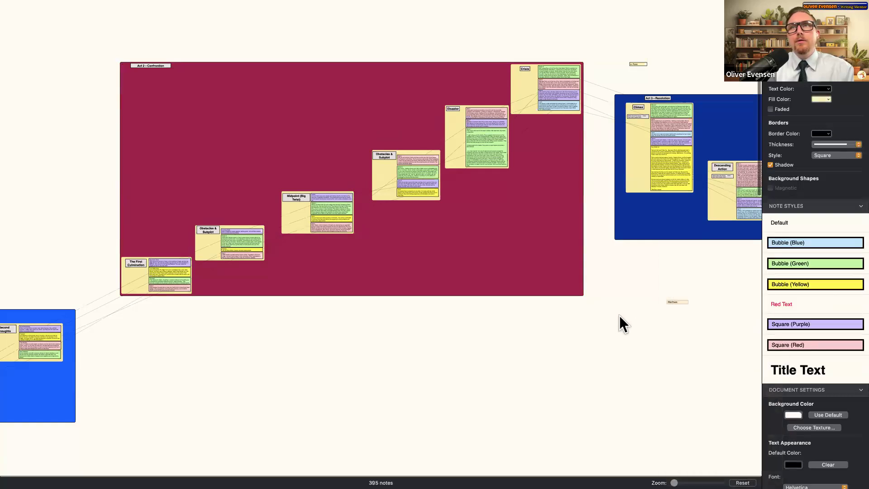
click(626, 318)
- Add a blue background shape, move it below Act 2, then delete it
right_click(632, 319)
mouse_move(682, 251)
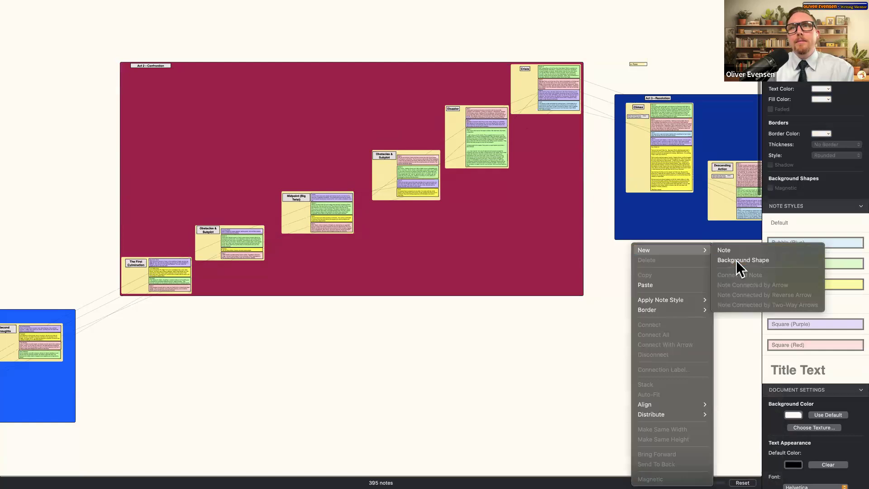
click(736, 260)
drag(389, 246, 513, 376)
right_click(513, 376)
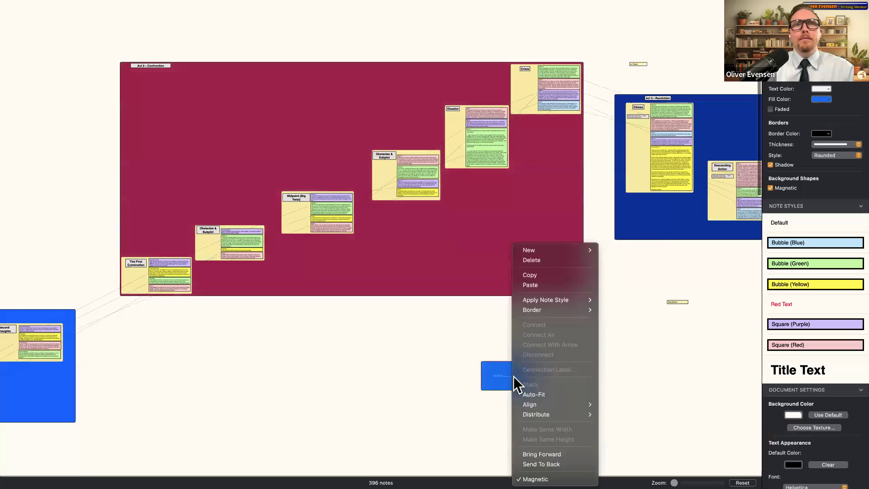
click(420, 375)
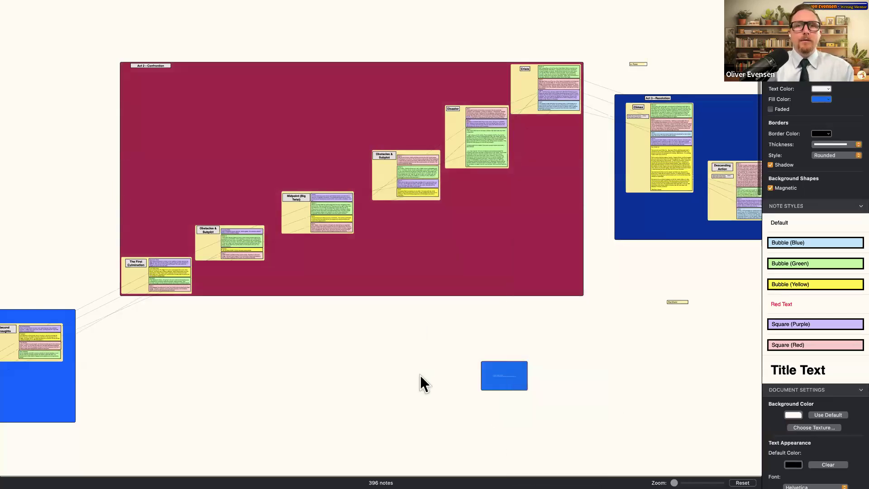
key(BackSpace)
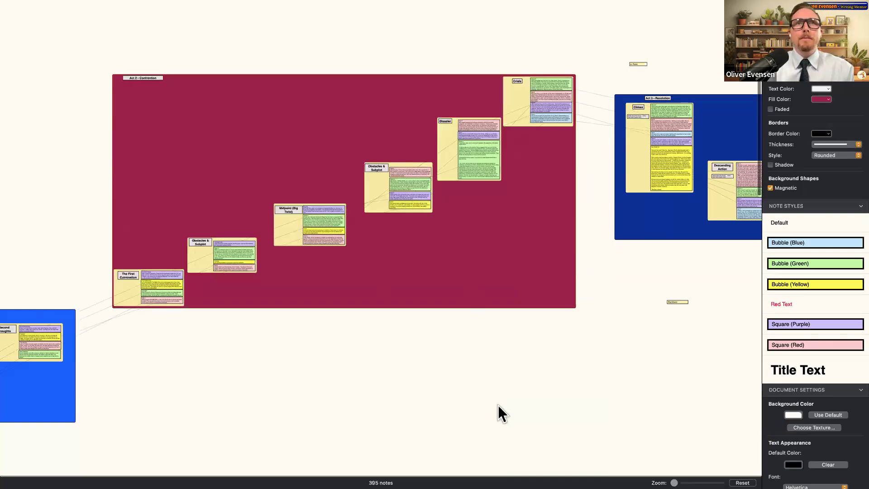
- Delete the Act 2 box, then restore it with undo
right_click(454, 332)
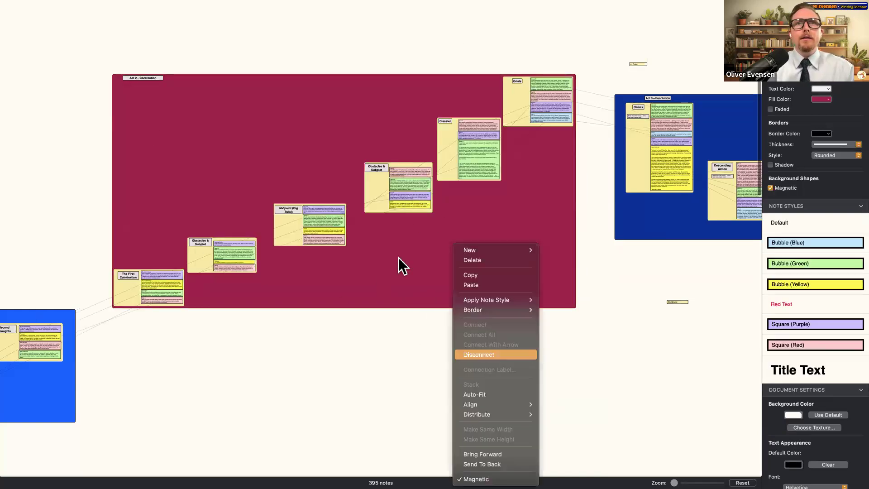
click(422, 229)
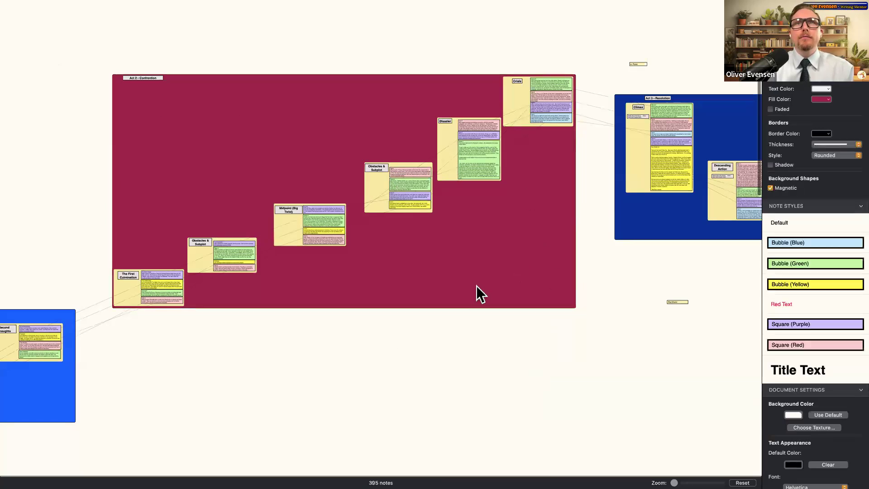
key(Delete)
key(ctrl+z)
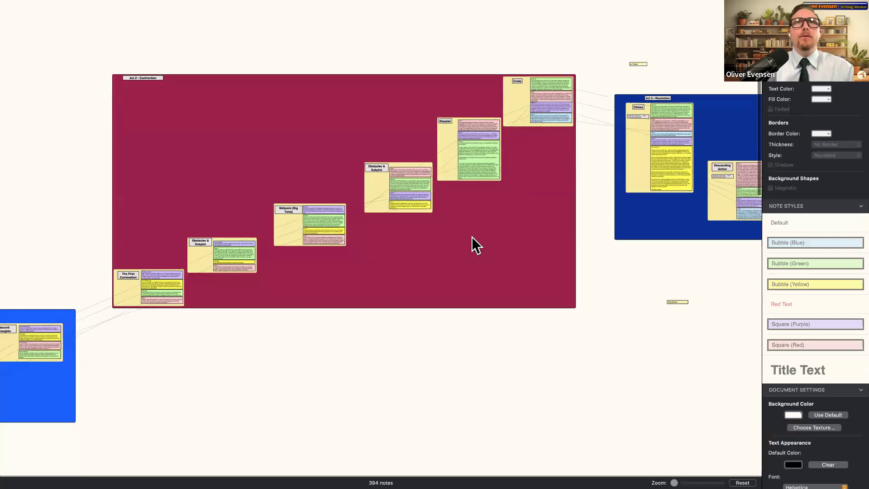
- With the red Act 2 shape selected, add a new background shape around it
click(423, 271)
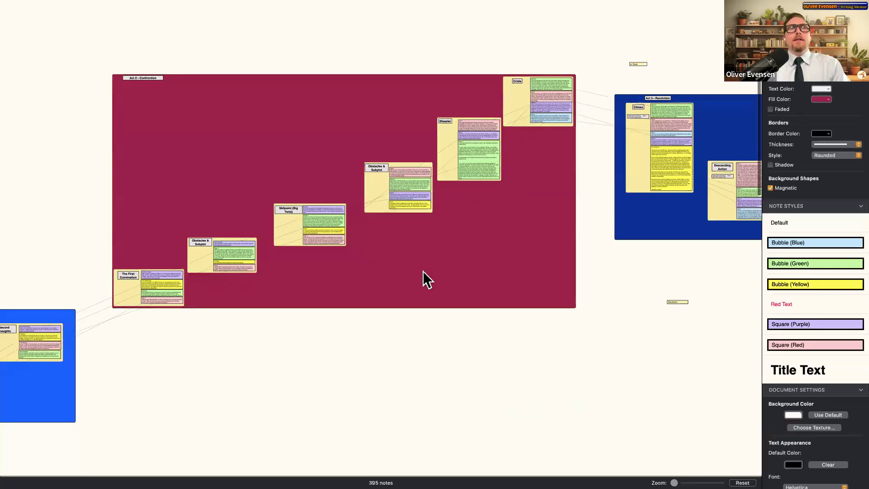
right_click(516, 328)
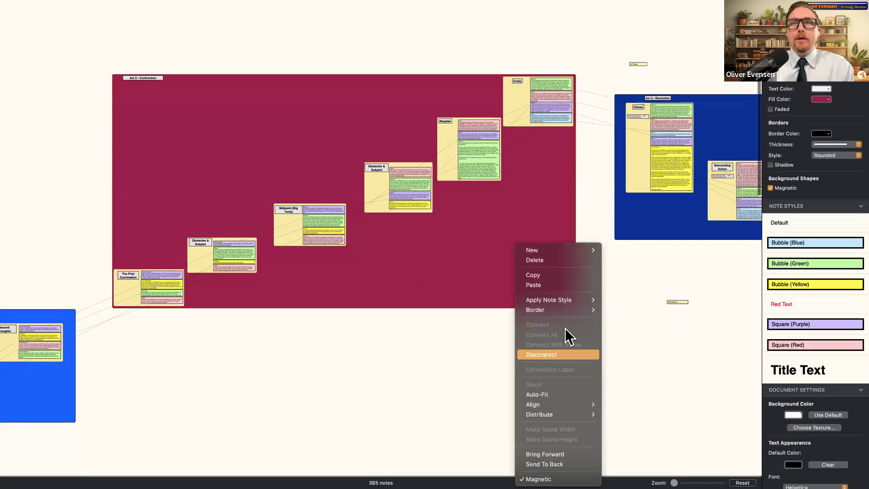
mouse_move(572, 250)
click(627, 257)
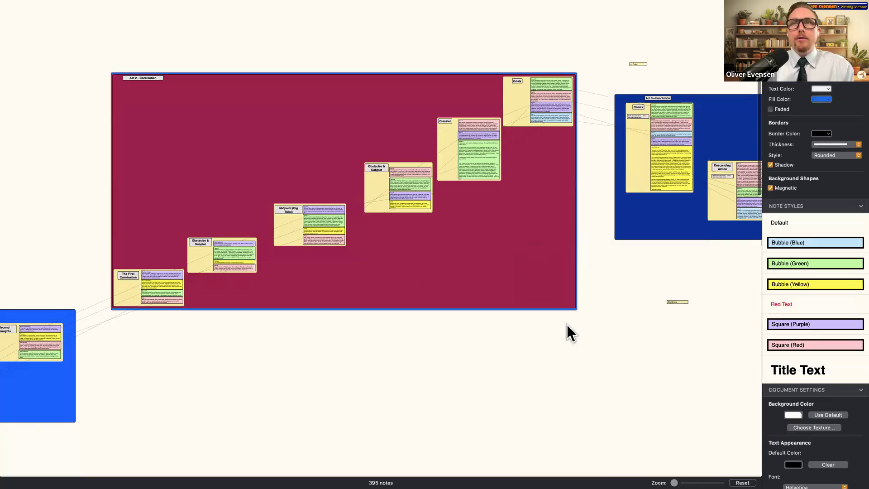
right_click(621, 359)
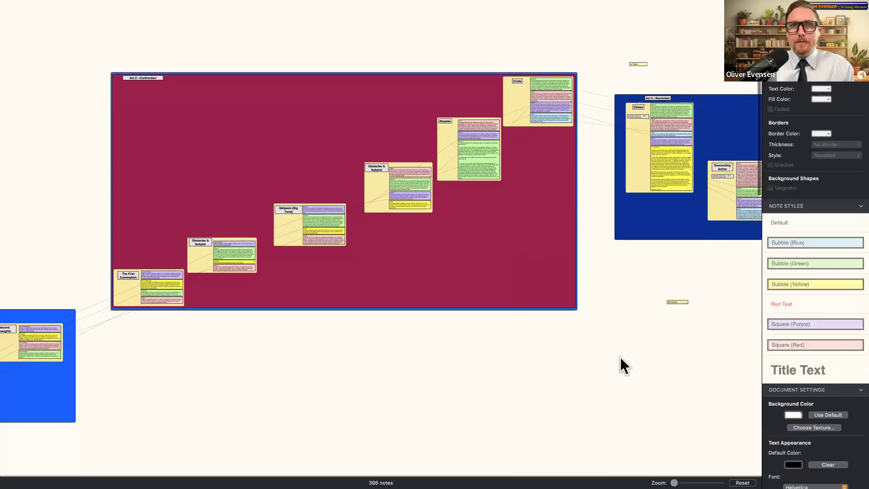
- Delete the stray blue and maroon shapes, then undo to restore the Act 2 box
mouse_move(659, 251)
click(713, 260)
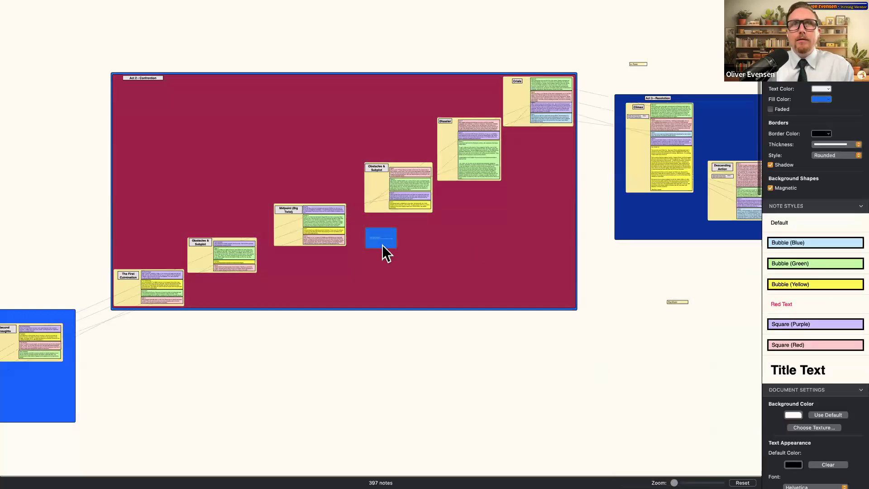
drag(393, 242, 482, 251)
mouse_move(374, 252)
mouse_down()
mouse_move(362, 227)
mouse_move(382, 250)
mouse_up()
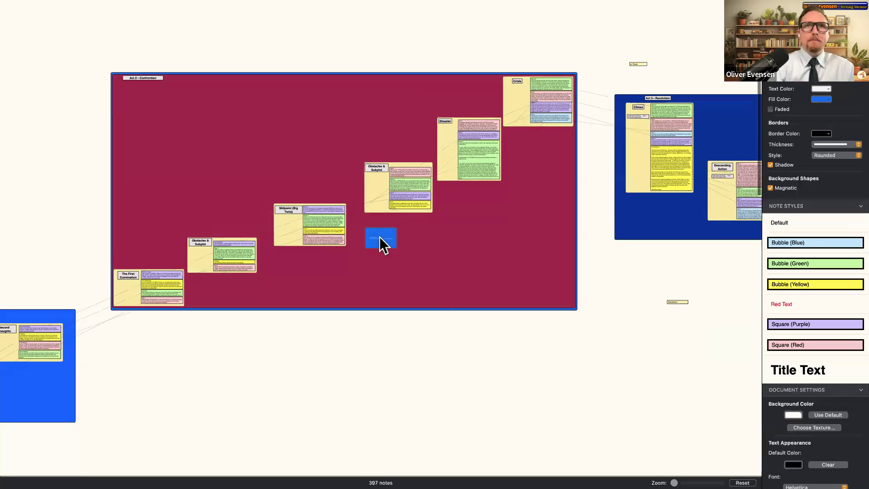
key(Delete)
key(Delete)
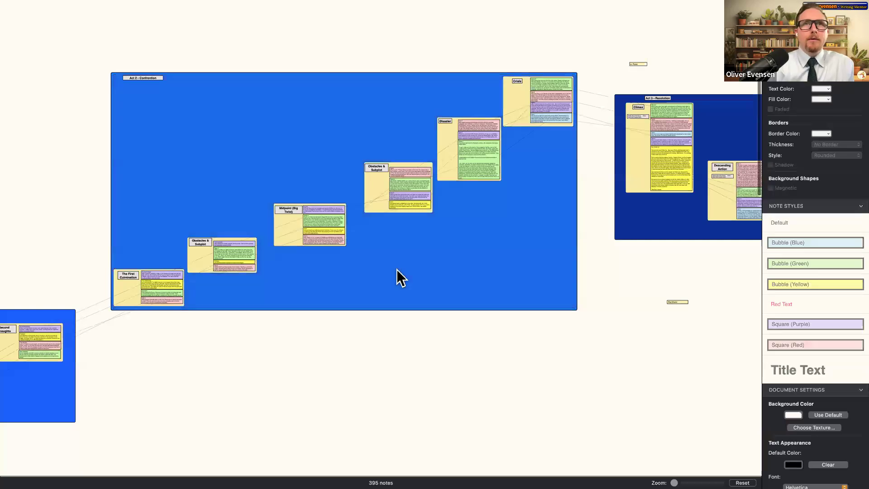
key(Delete)
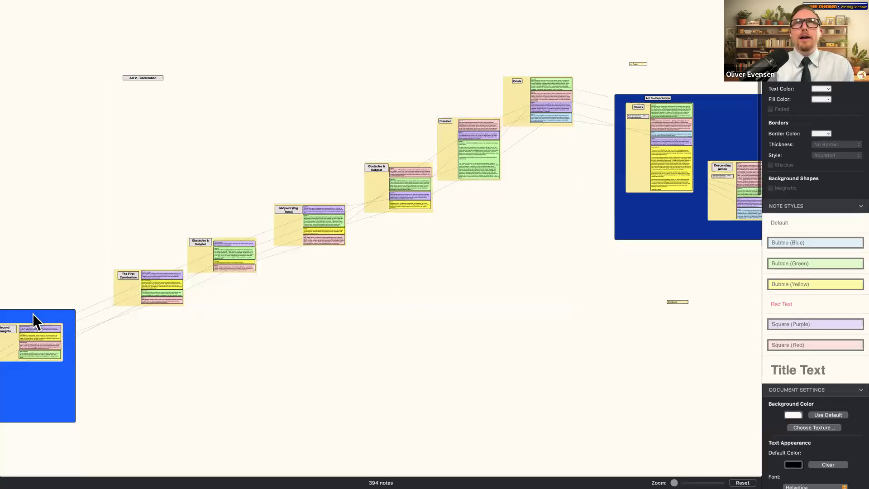
key(super+z)
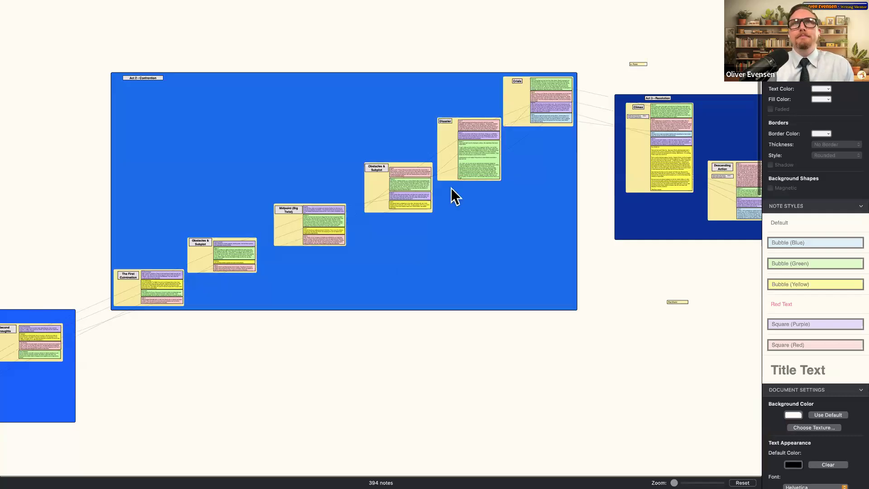
- Fill the Act 2 – Confrontation background shape with pink
scroll(450, 188, right, 5)
click(818, 99)
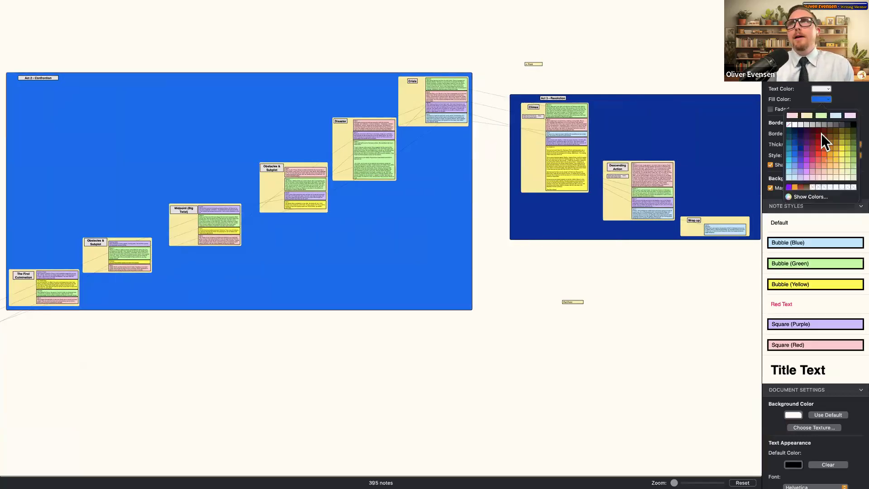
scroll(607, 205, right, 5)
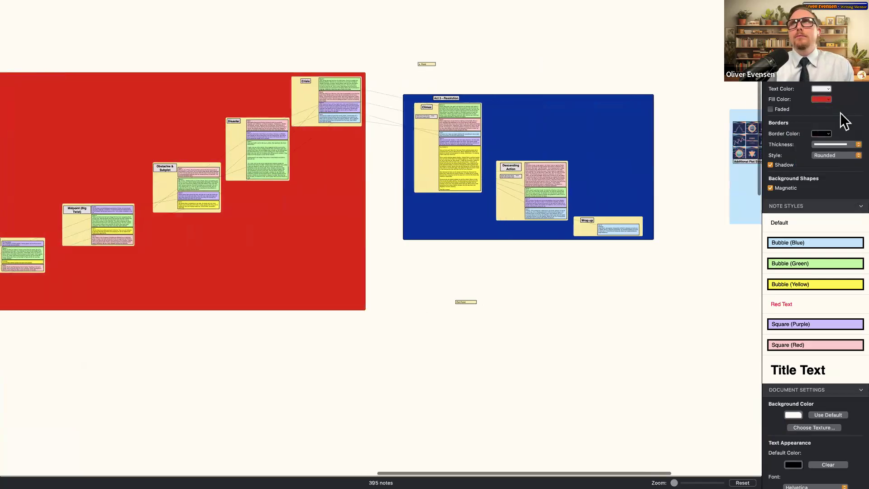
click(812, 159)
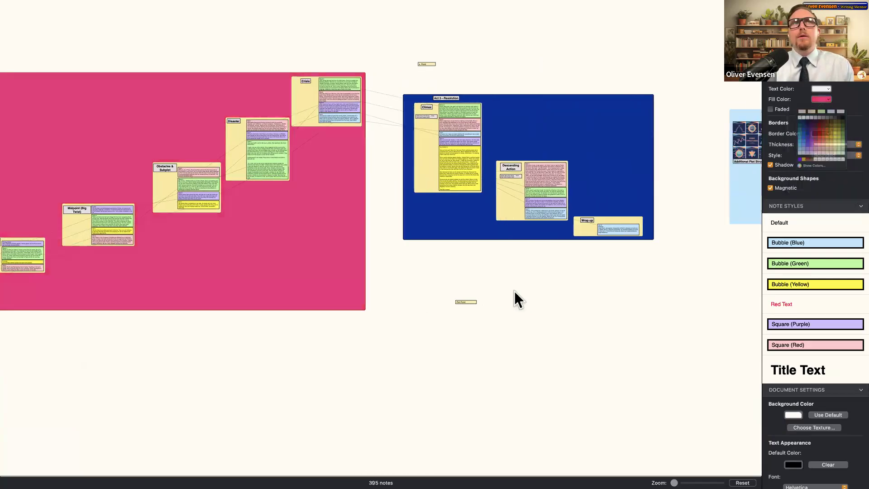
scroll(448, 223, left, 4)
scroll(520, 199, left, 5)
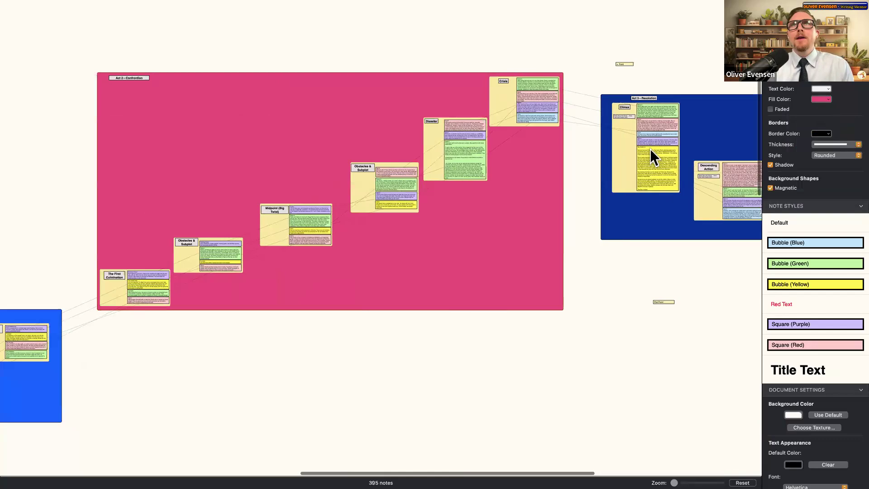
scroll(650, 155, right, 15)
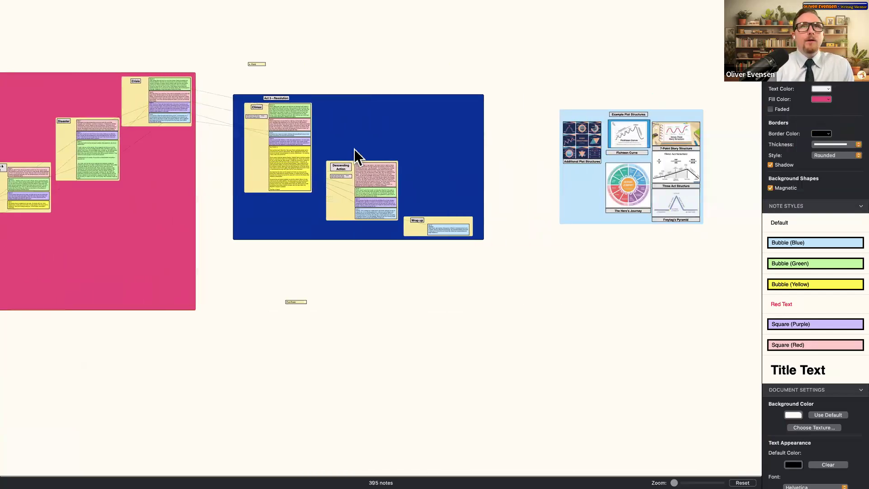
scroll(354, 148, up, 10)
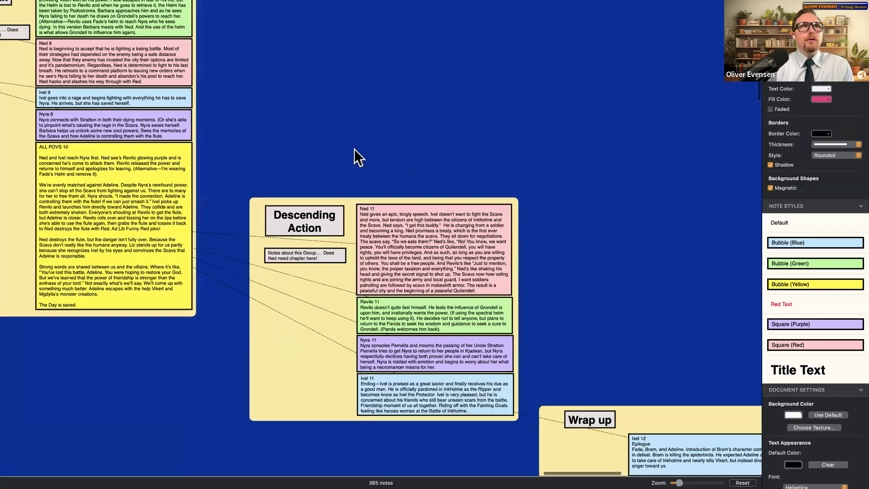
scroll(354, 148, down, 2)
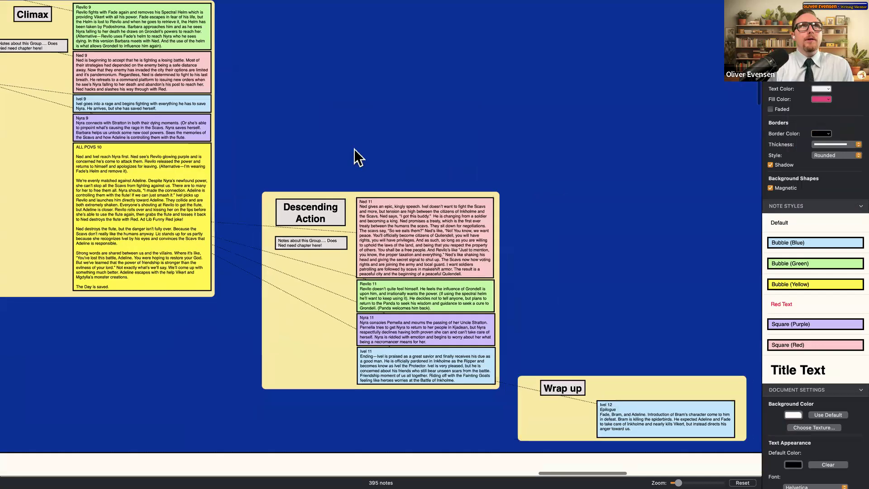
scroll(354, 149, down, 5)
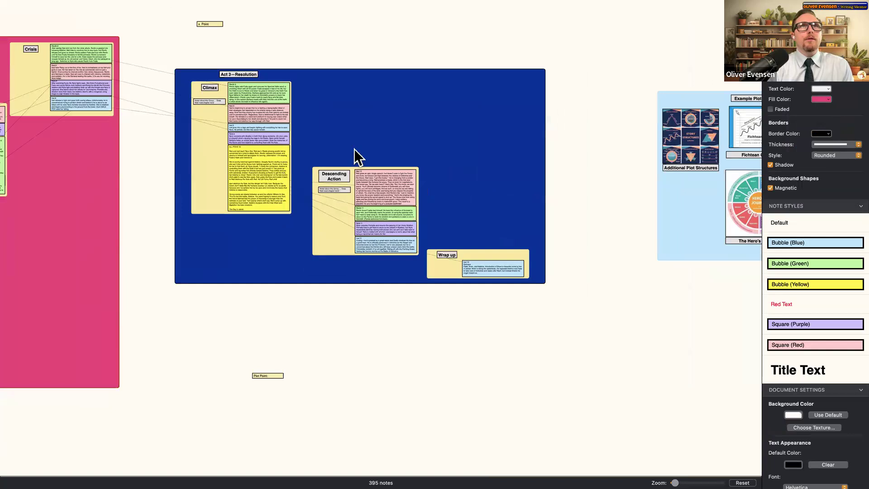
scroll(354, 149, up, 3)
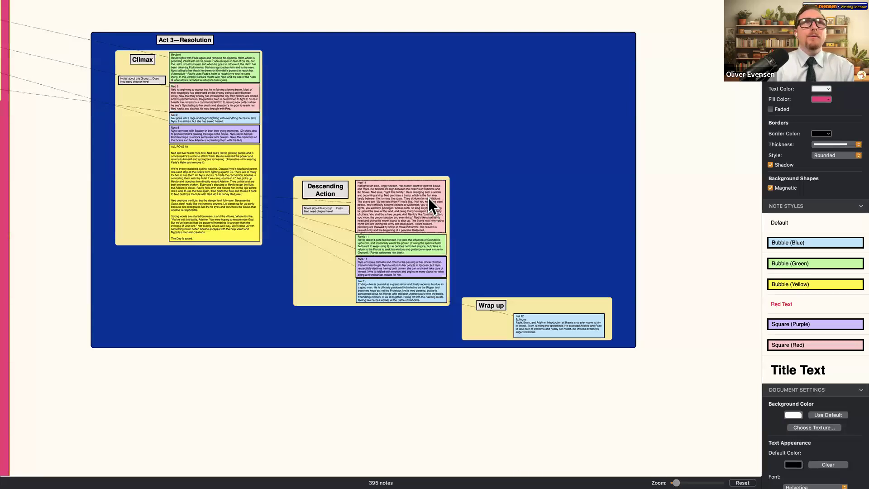
- Make the Ivel 11 (Descending Action) and Ivel 12 (Wrap up) notes yellow bubbles
click(409, 282)
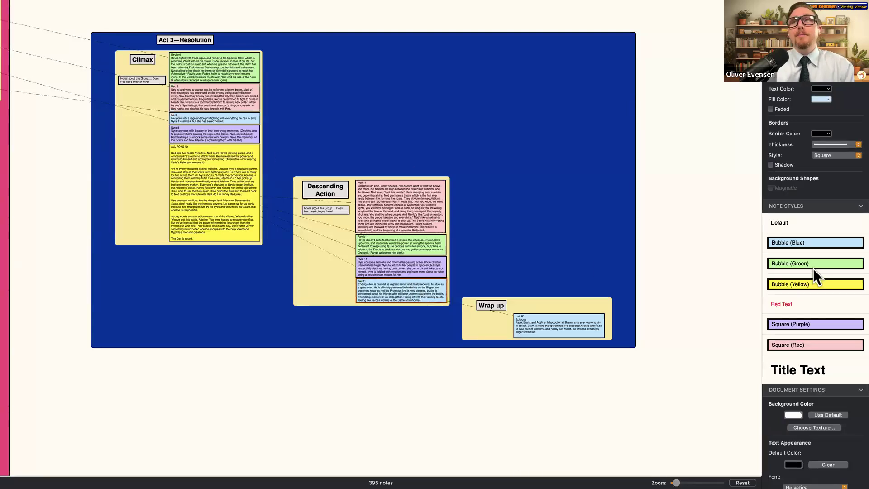
click(814, 279)
click(542, 322)
click(793, 287)
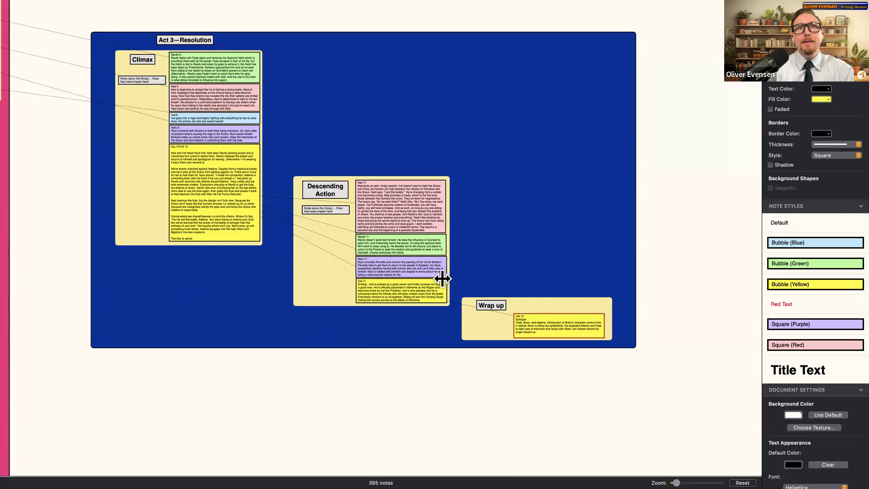
scroll(439, 280, left, 5)
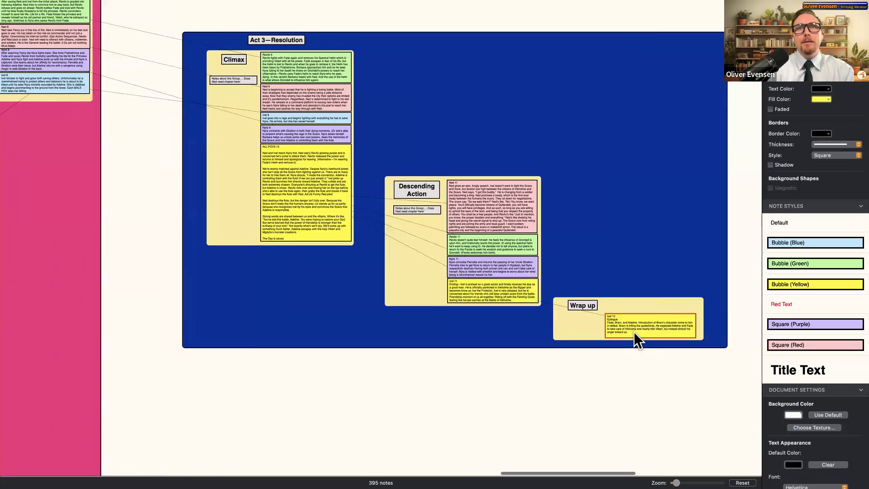
click(511, 294)
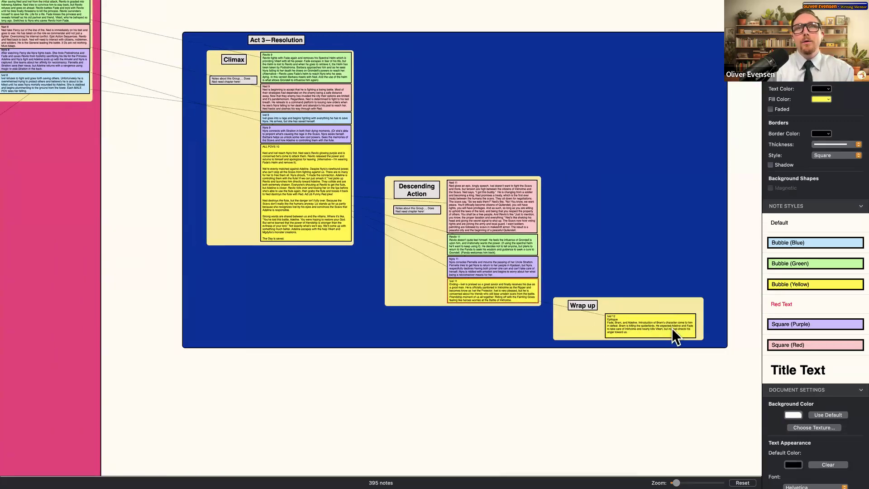
scroll(322, 181, left, 3)
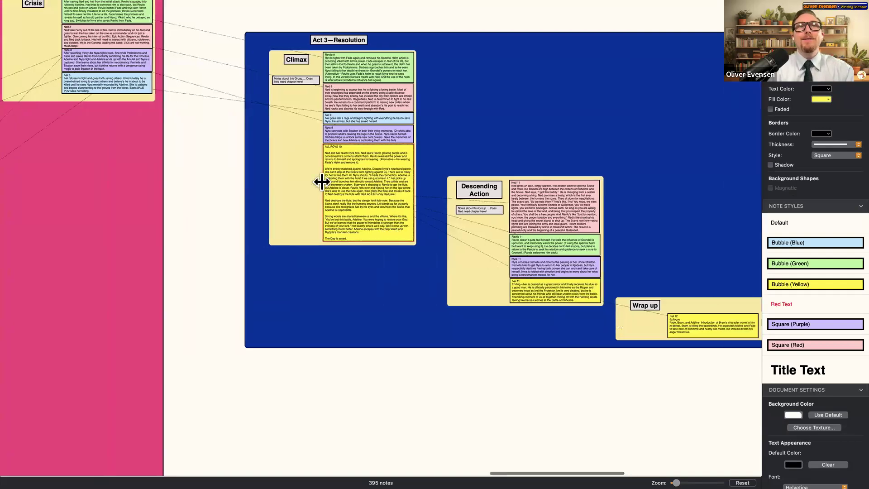
scroll(322, 181, left, 15)
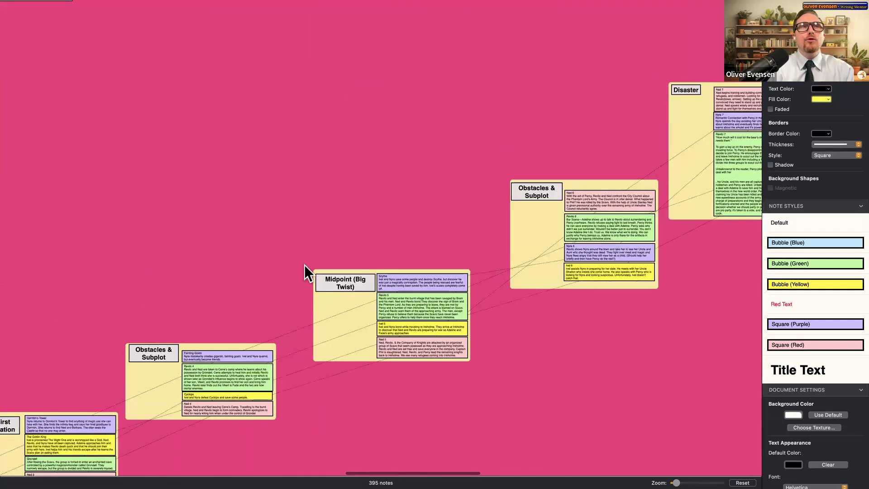
scroll(304, 264, left, 10)
scroll(292, 357, down, 4)
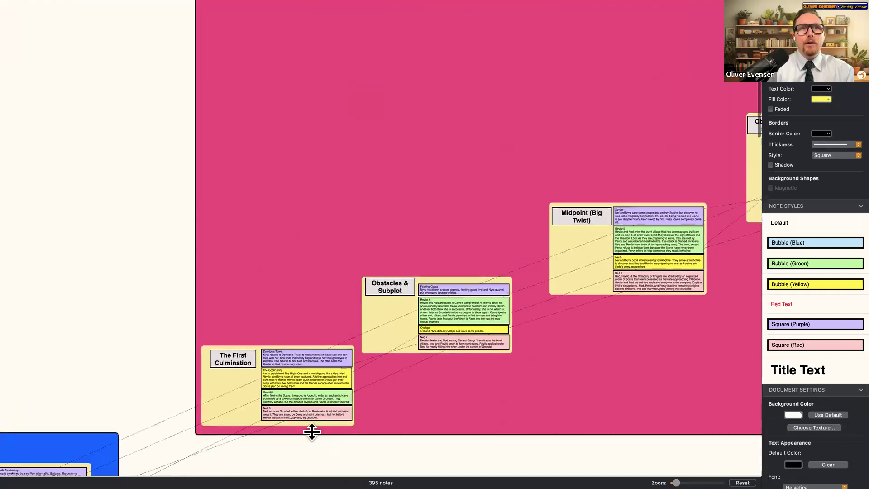
scroll(307, 430, left, 5)
scroll(304, 427, down, 4)
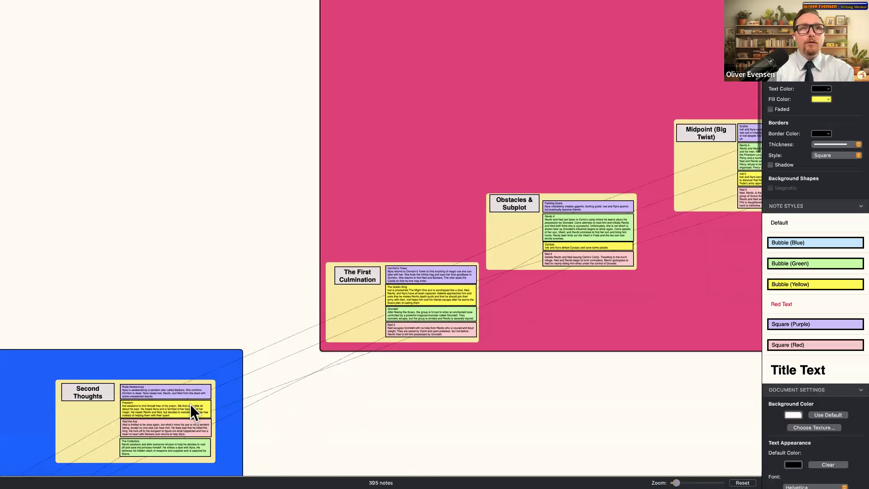
scroll(602, 251, right, 10)
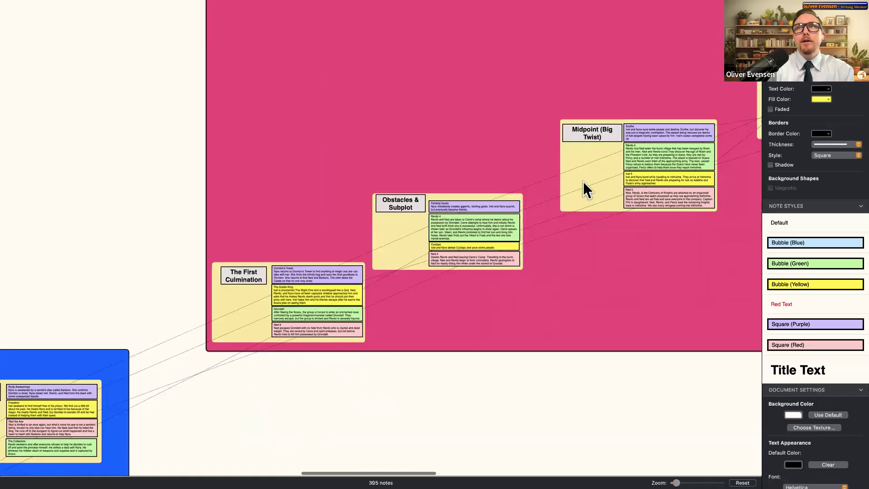
scroll(581, 114, right, 9)
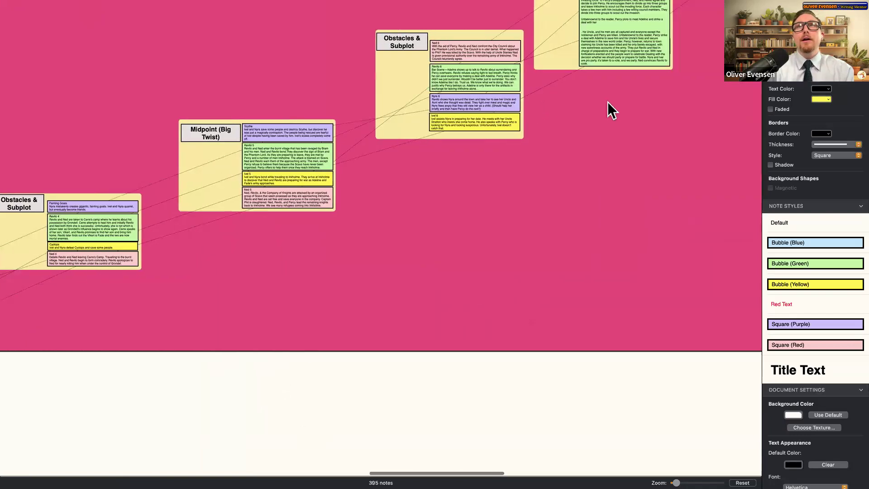
scroll(609, 109, down, 3)
scroll(613, 118, up, 4)
scroll(610, 113, up, 4)
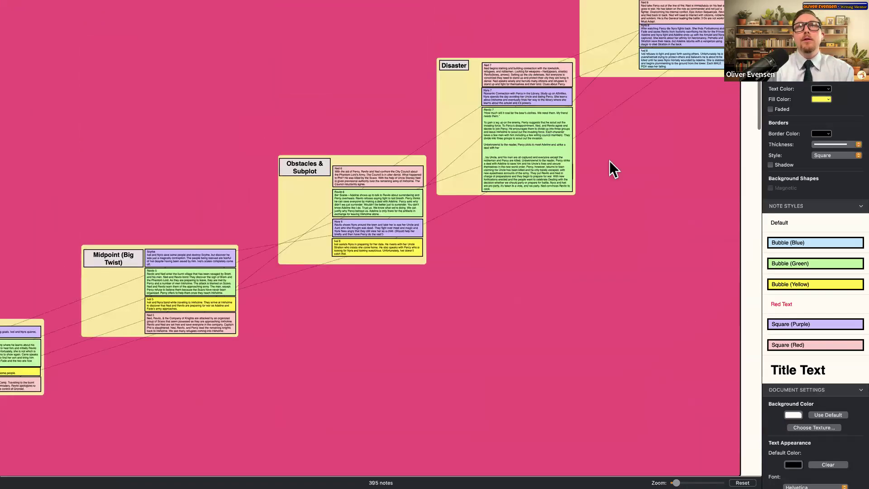
scroll(629, 135, right, 4)
scroll(588, 86, up, 1)
scroll(584, 77, up, 1)
scroll(581, 82, right, 11)
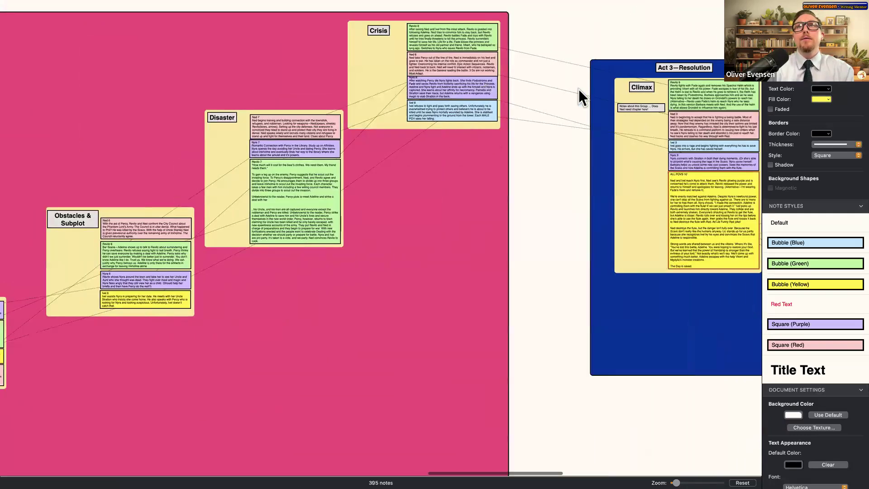
scroll(624, 312, right, 7)
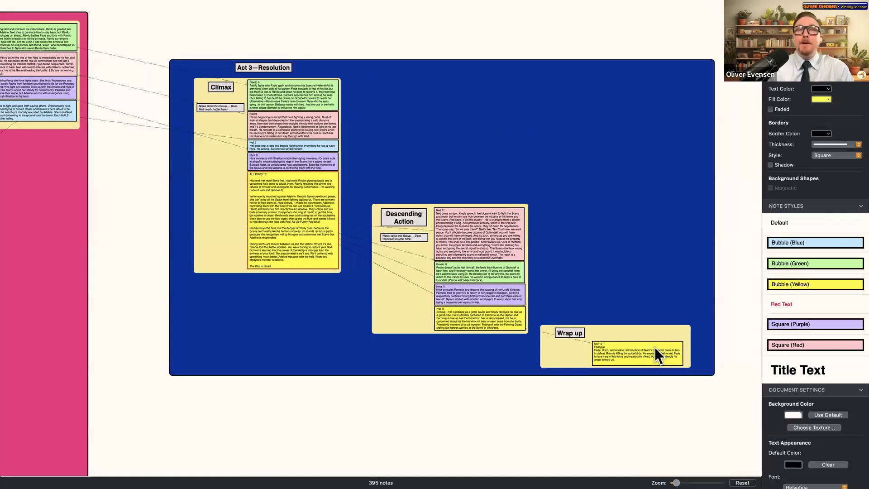
scroll(427, 246, left, 14)
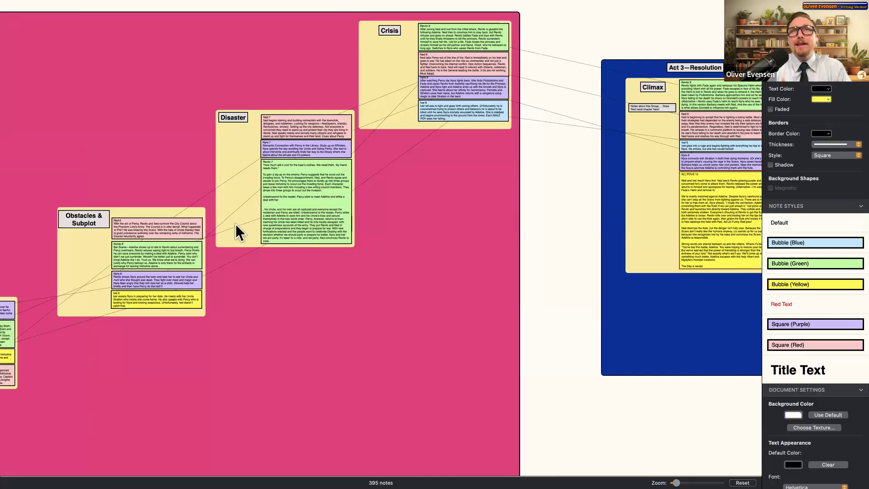
- Restyle the blue note in the Crisis group as Bubble (Yellow)
click(474, 113)
click(812, 280)
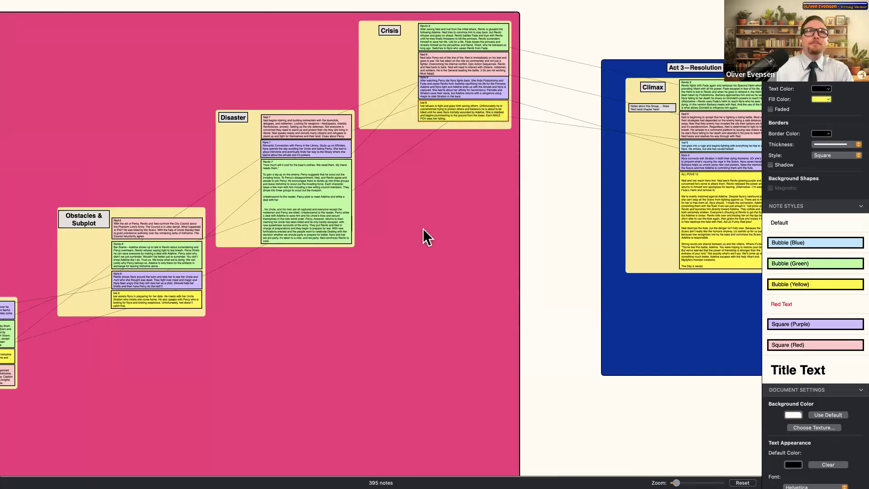
click(287, 202)
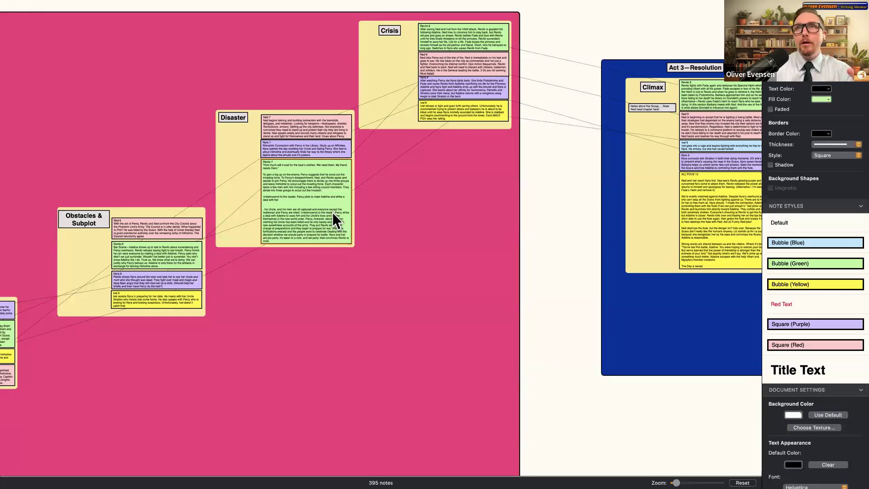
- Zoom out to show the whole map from Act 1 through Act 3
scroll(332, 212, right, 3)
scroll(331, 213, left, 10)
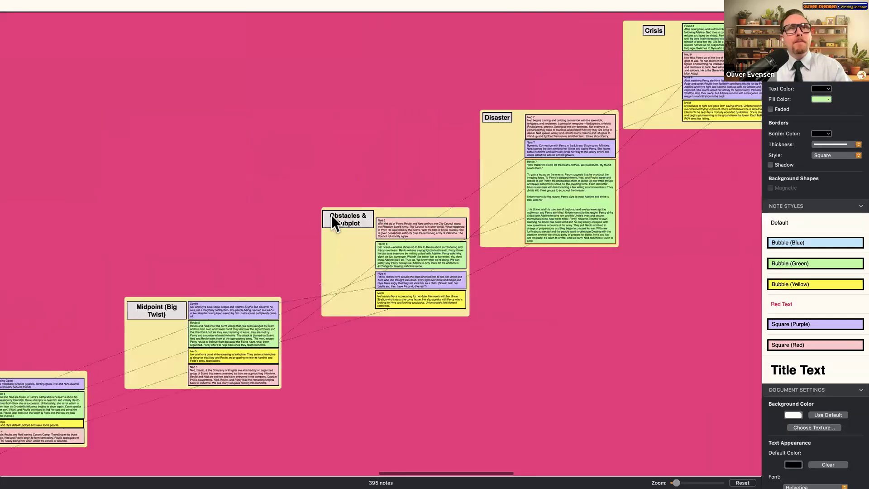
scroll(331, 215, left, 10)
scroll(448, 419, down, 4)
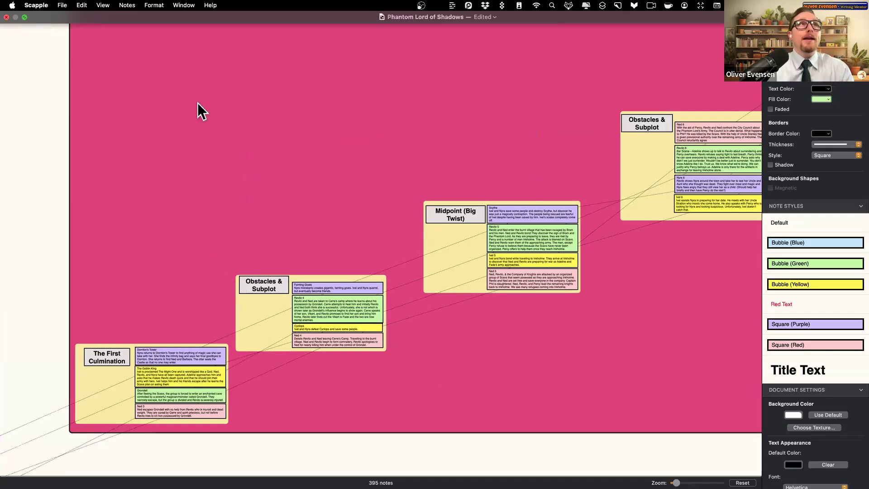
scroll(398, 175, down, 5)
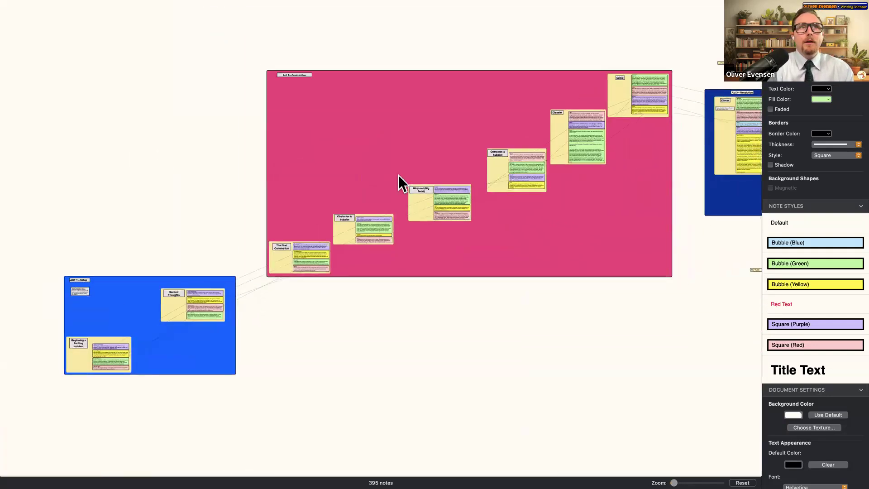
scroll(398, 175, right, 5)
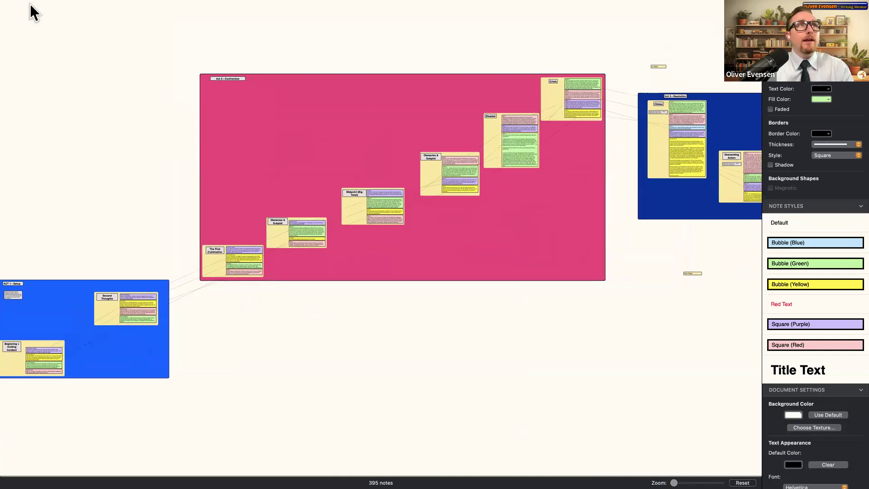
- Exit Scapple full screen, launch Scrivener, and tile the Scapple board on the right
click(23, 17)
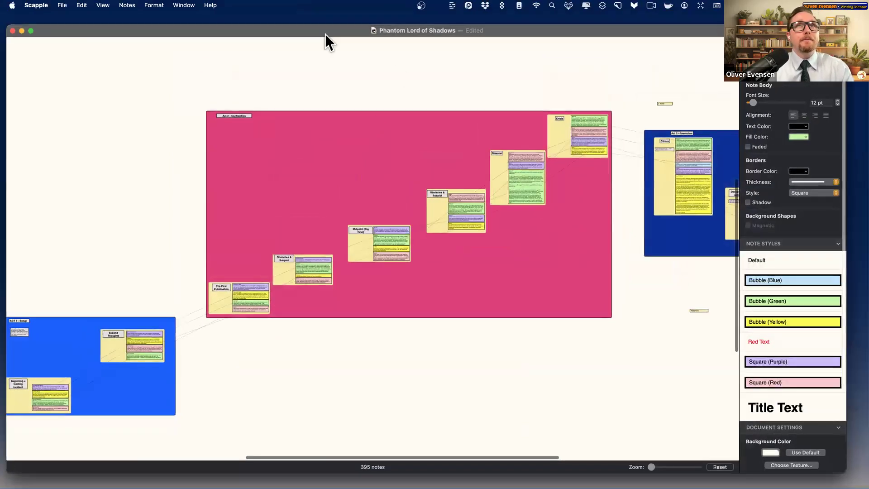
mouse_move(229, 466)
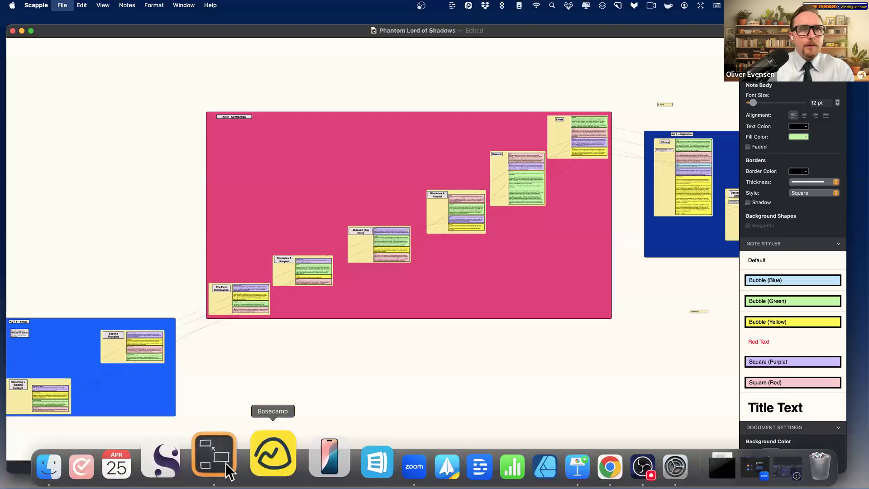
click(201, 457)
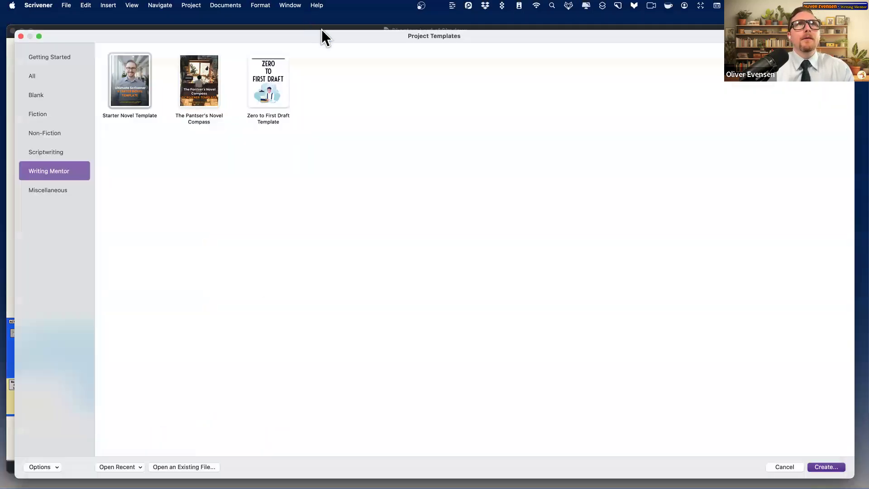
drag(322, 29, 402, 34)
double_click(391, 36)
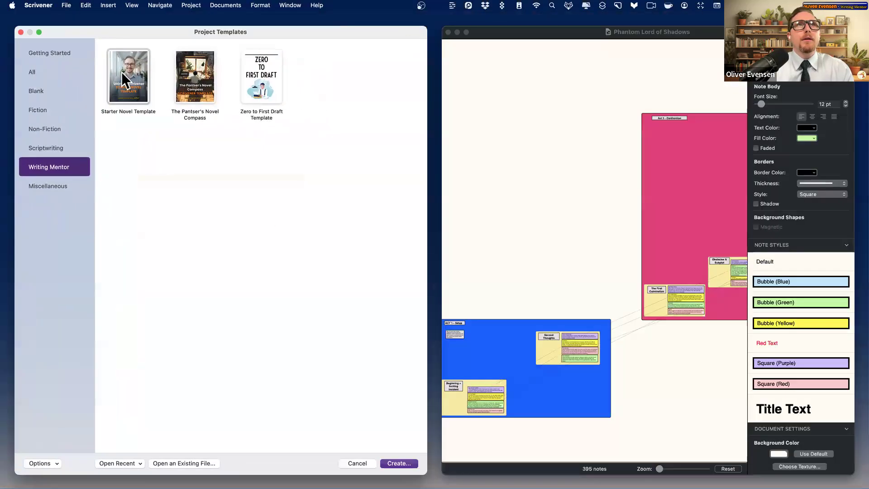
- Create a project named 'Nordic Monkey' from The Pantser's Novel Compass template
double_click(201, 83)
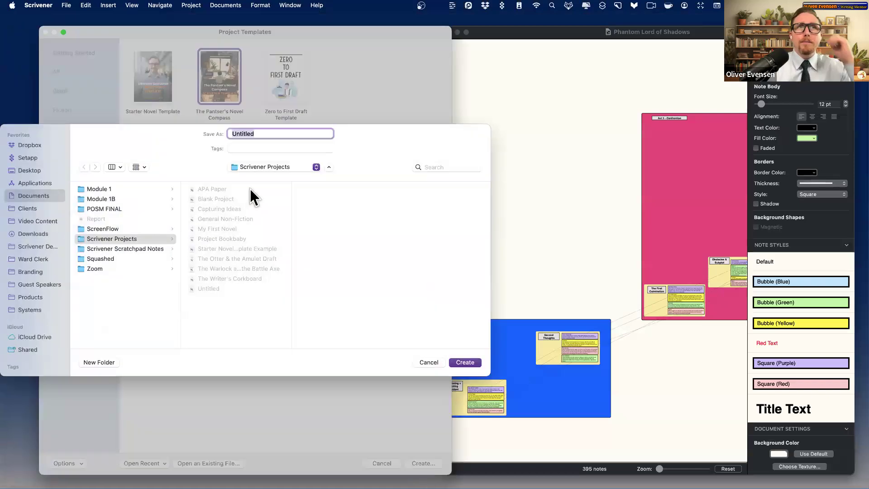
key(BackSpace)
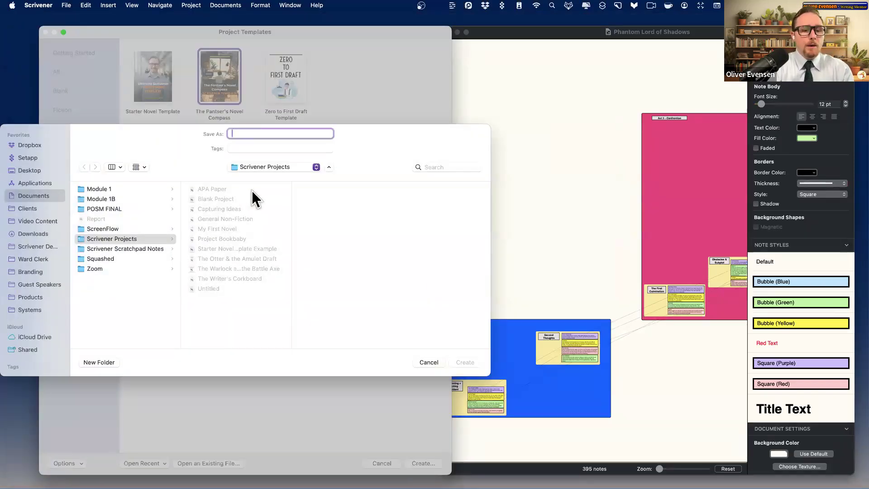
text(Nordic Money)
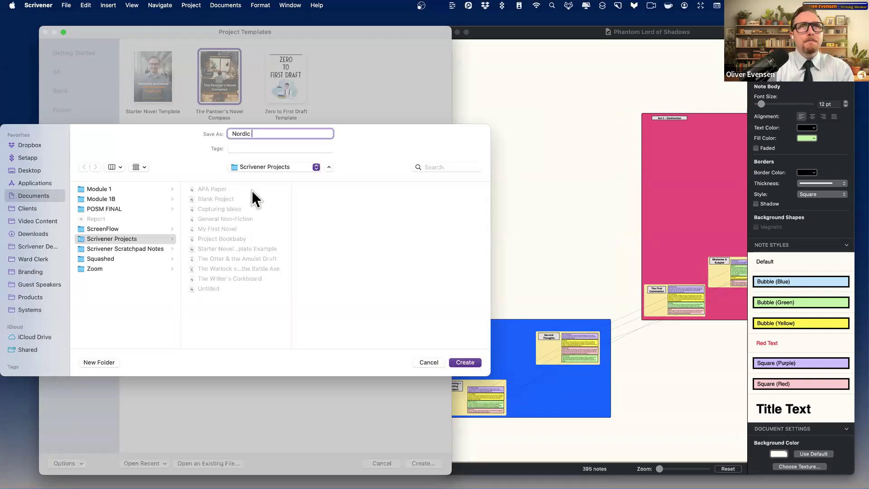
key(BackSpace)
key(BackSpace)
text(key)
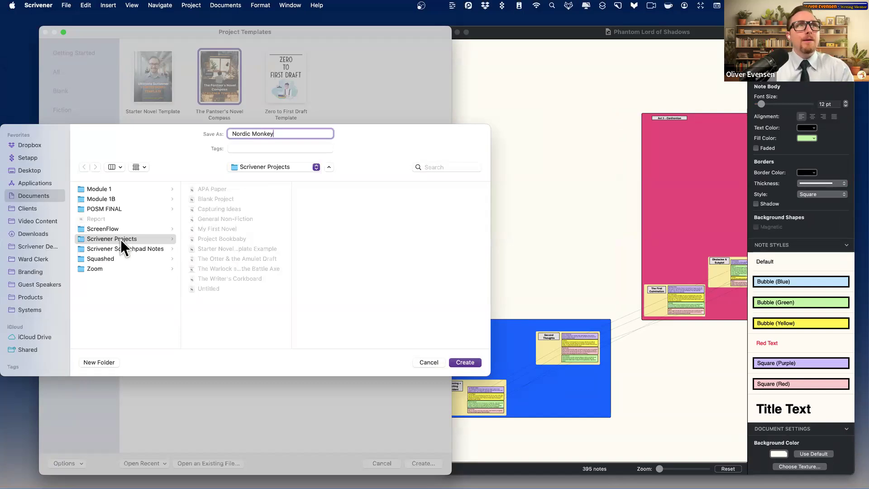
click(457, 360)
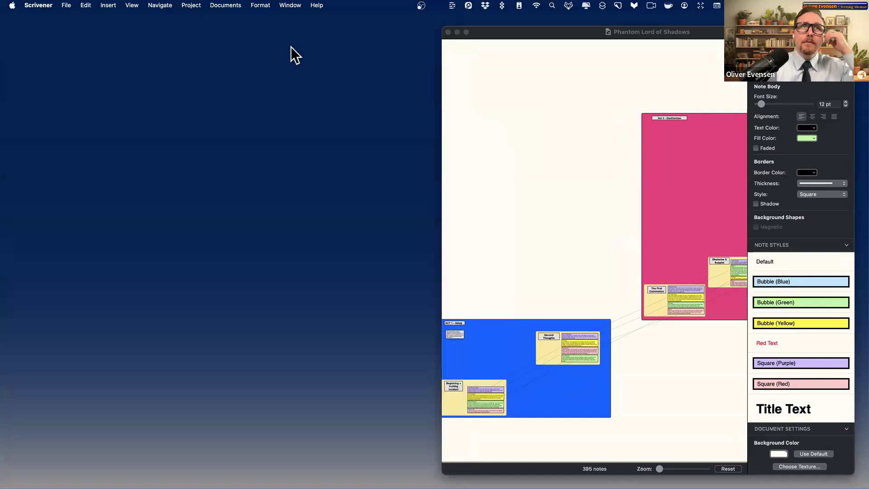
- Move the Nordic Monkey window left, close its Inspector, and narrow it beside Scapple
drag(452, 58, 399, 51)
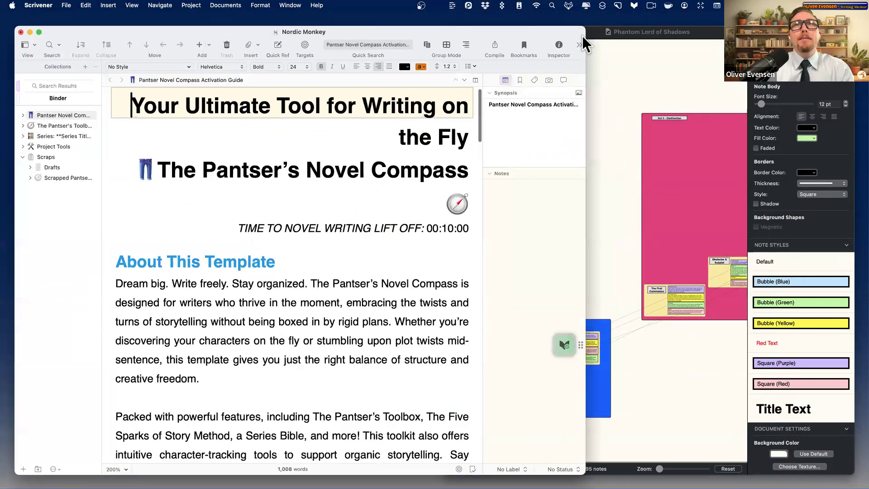
click(561, 46)
double_click(478, 37)
drag(523, 32, 466, 34)
drag(602, 41, 402, 42)
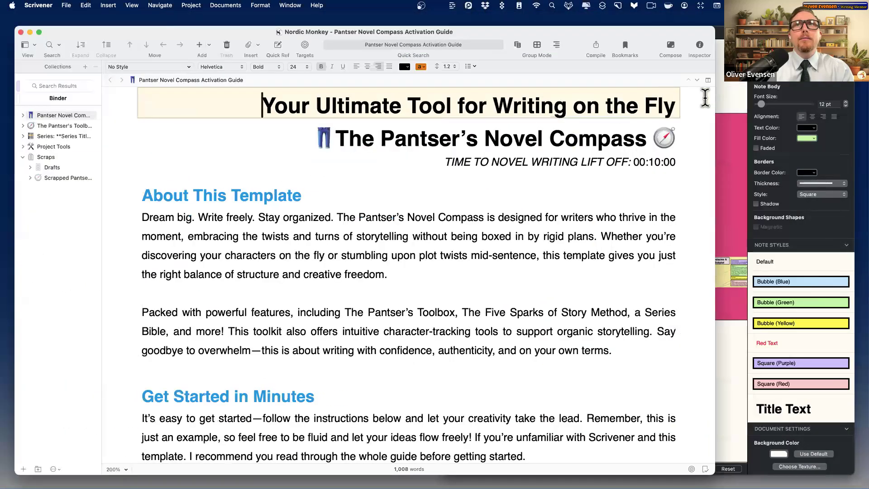
drag(714, 97, 430, 109)
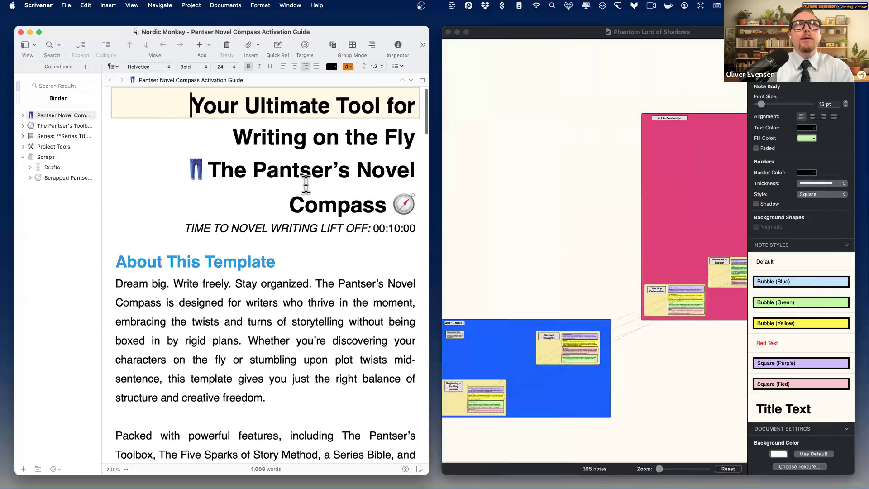
click(605, 101)
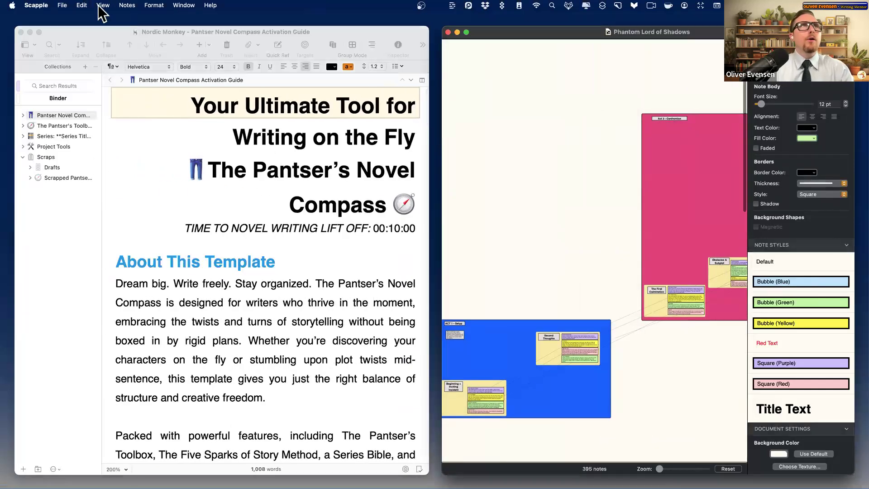
- Open the Nordic Monkey Scapple board and move its window onto Desktop 1
click(62, 5)
mouse_move(83, 39)
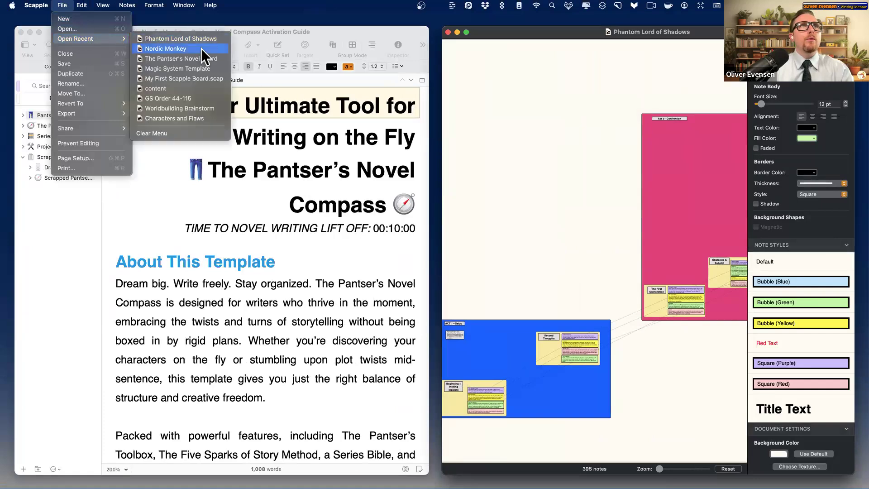
click(201, 48)
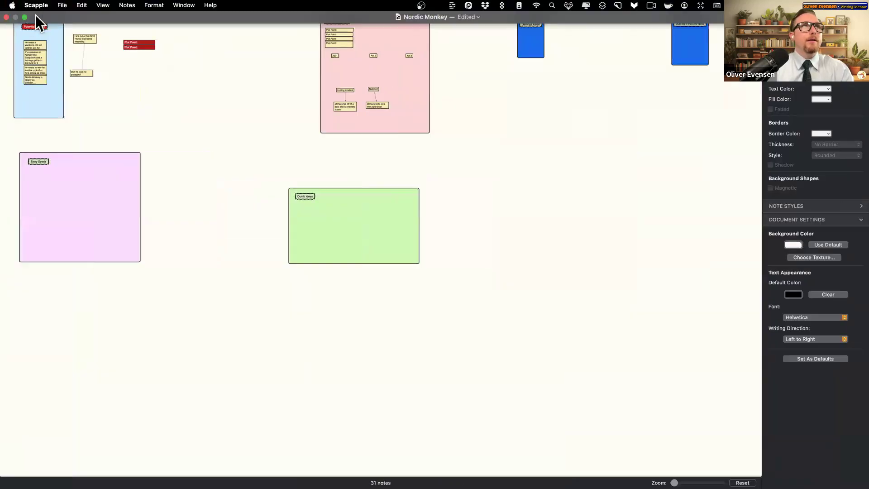
click(25, 18)
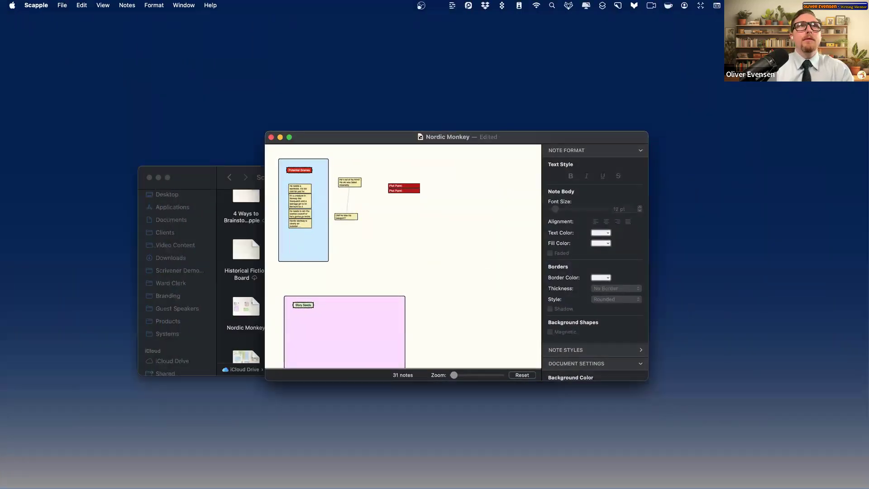
key(ctrl+Up)
drag(531, 254, 358, 40)
click(359, 40)
drag(442, 141, 412, 35)
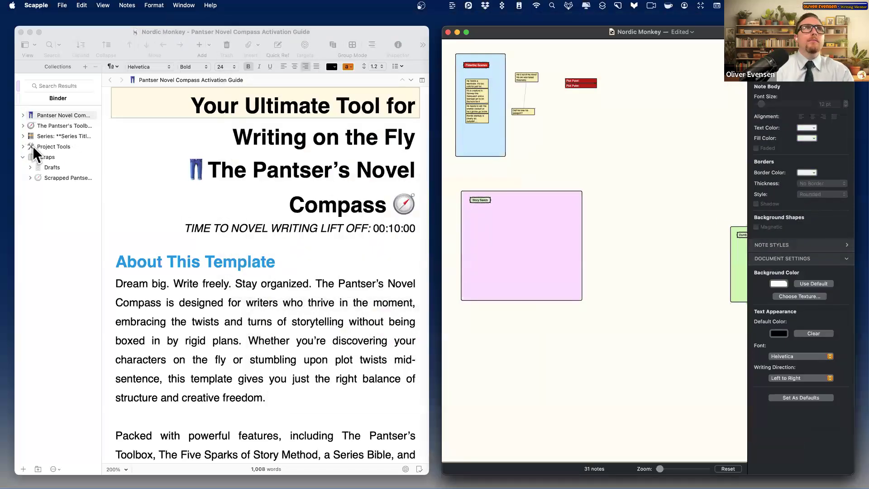
- Expand Series, widen the binder, select Book 1, and bring up the Phantom Lord of Shadows board
click(23, 136)
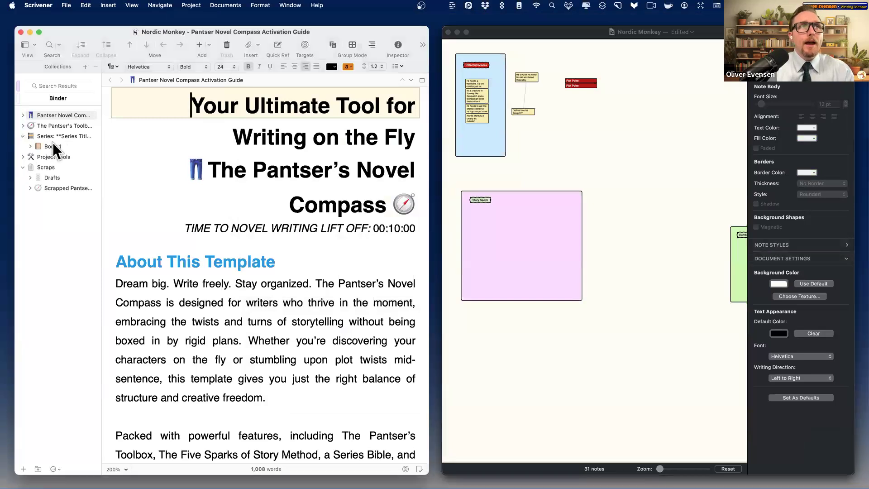
drag(101, 141, 127, 139)
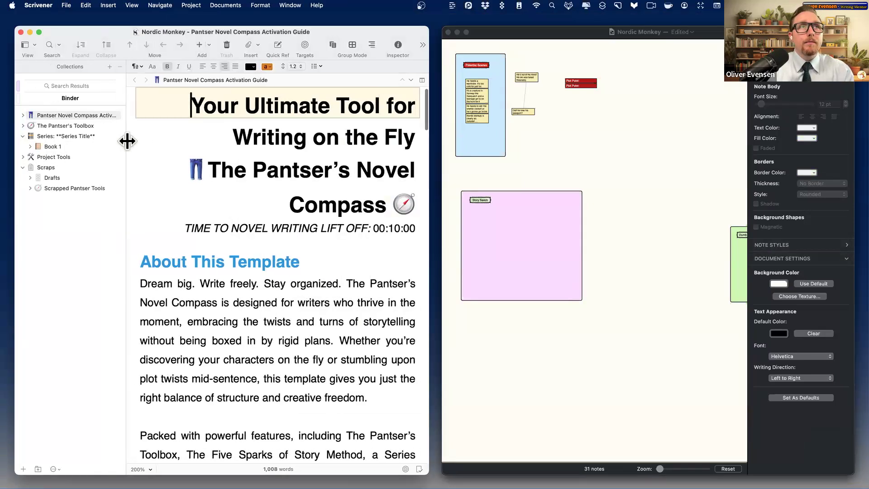
click(58, 144)
click(557, 41)
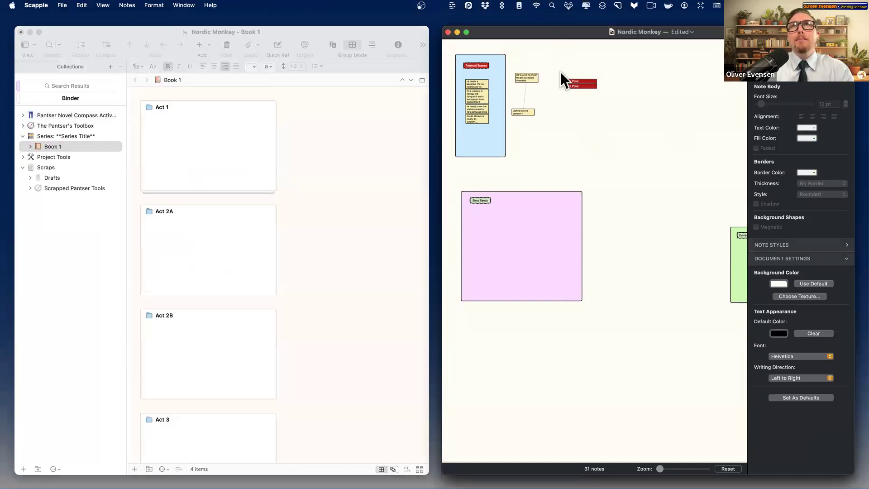
key(super+grave)
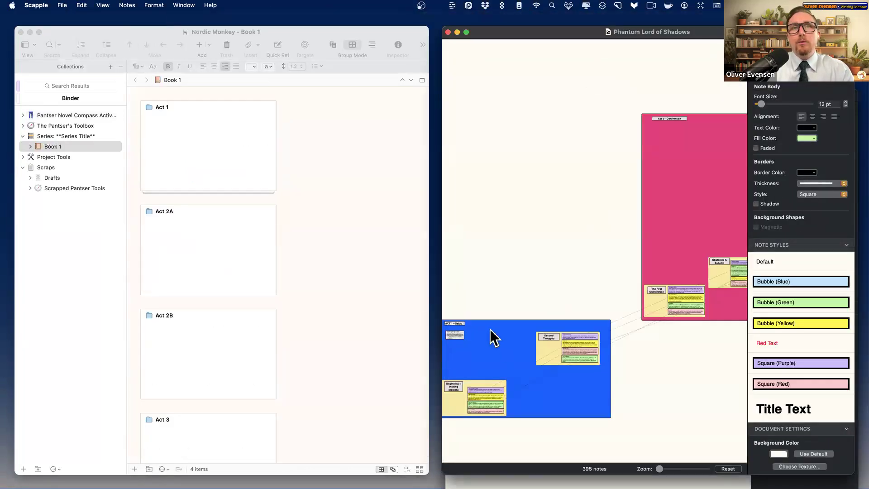
scroll(491, 335, left, 5)
- Drag the Act 1 notes into Book 1, then move ACT 1—Setup and Feast day above Group
drag(580, 324, 89, 149)
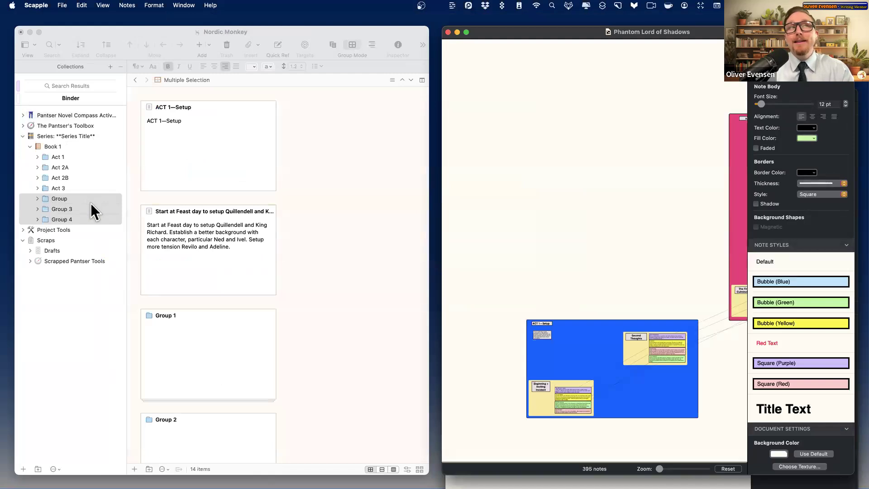
drag(80, 197, 80, 152)
click(50, 177)
click(38, 157)
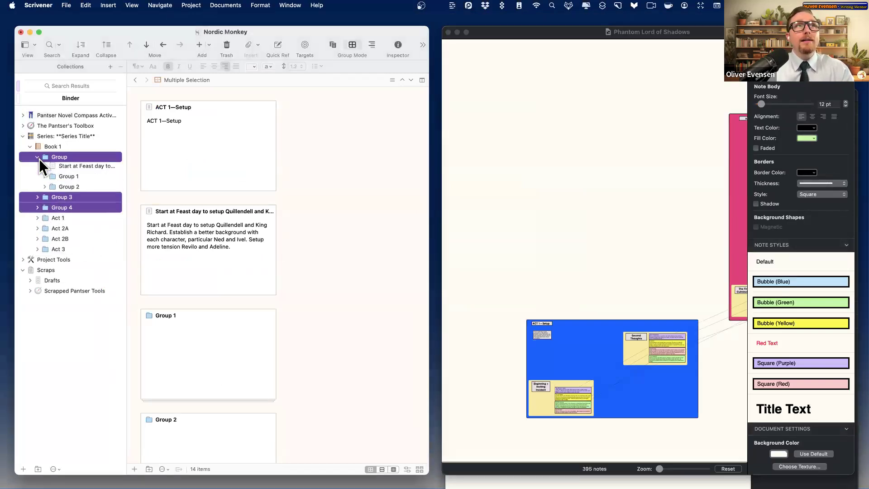
click(71, 166)
key(ctrl+super+Up)
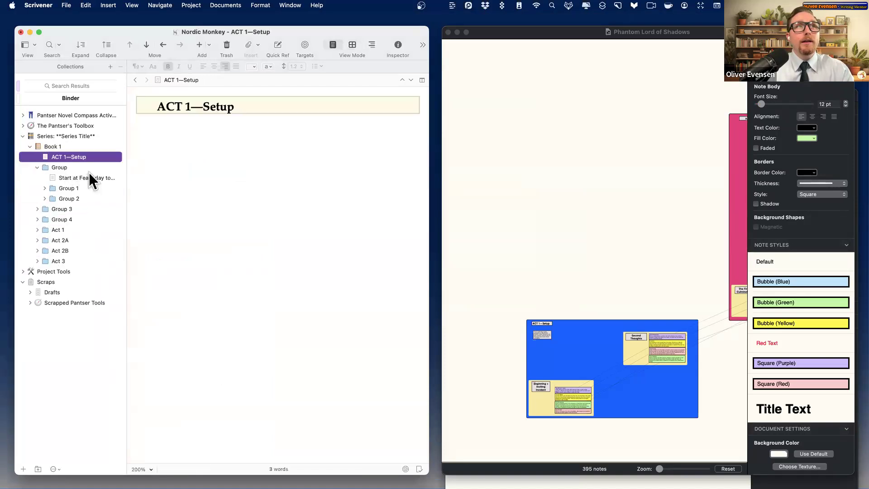
drag(88, 177, 80, 162)
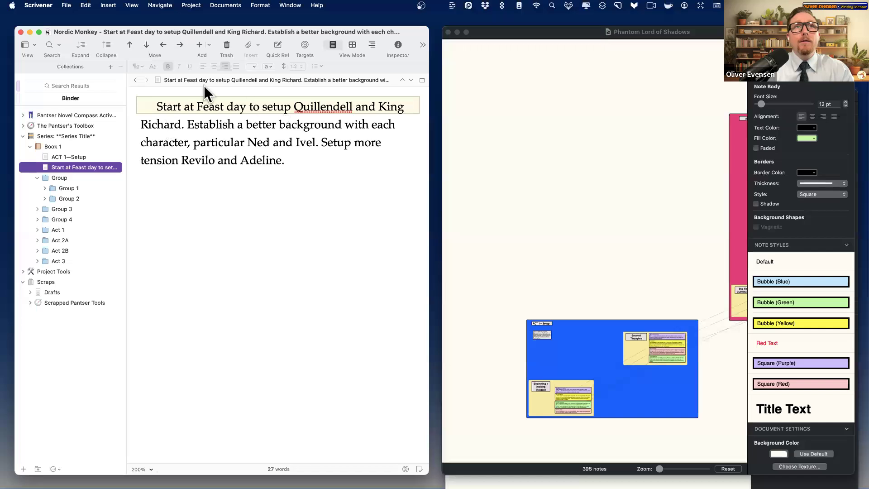
- Move the five Group 1 documents, Second Thoughts through The Collectors, directly under Book 1
click(47, 181)
click(55, 187)
click(45, 188)
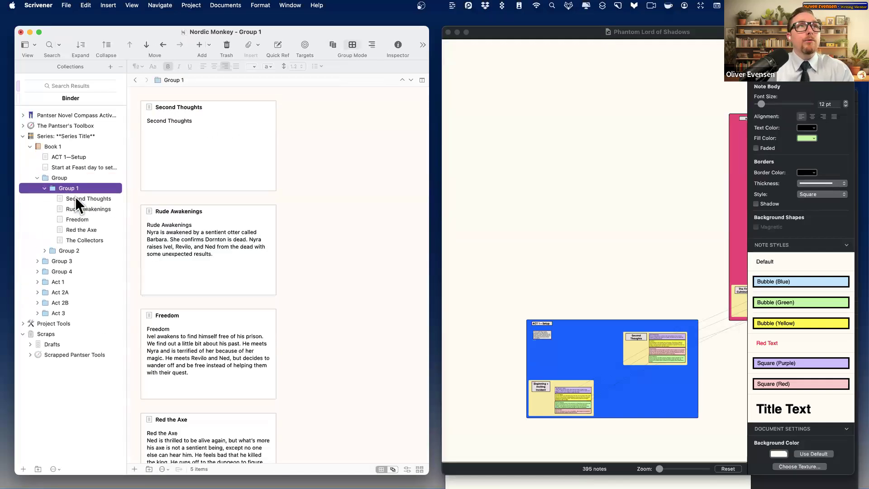
click(84, 199)
key(Down)
key(Down)
key(Down)
key(Down)
key(Up)
key(Up)
key(Up)
key(Up)
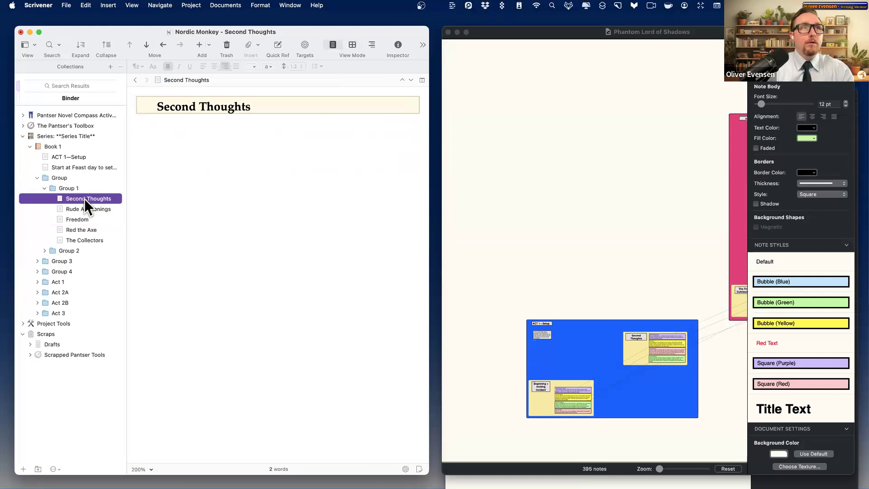
key(shift+Down)
key(shift+Down)
key(shift+Down)
key(shift+Down)
drag(84, 199, 62, 149)
- Trash the extra Group folder and drag Group 3's five documents out into the Book
click(67, 199)
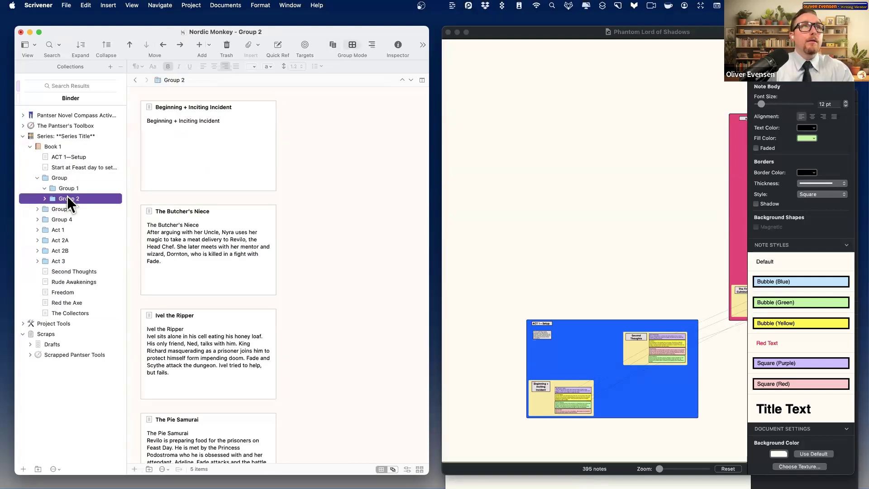
key(Up)
key(Up)
key(super+BackSpace)
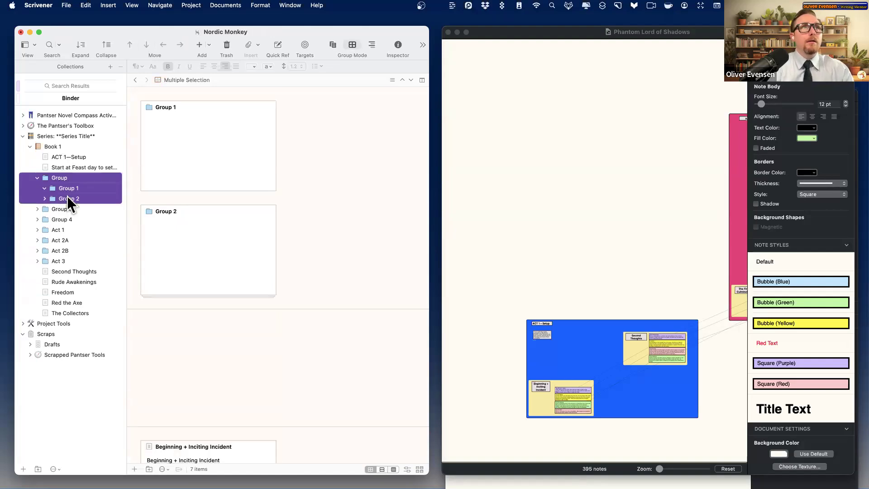
key(Down)
key(shift+Down)
key(shift+Down)
key(shift+Down)
key(shift+Down)
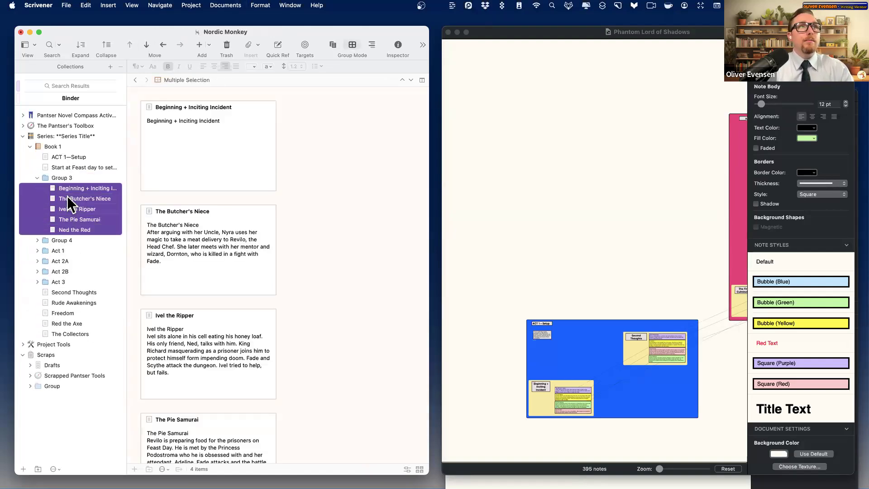
drag(53, 161, 53, 148)
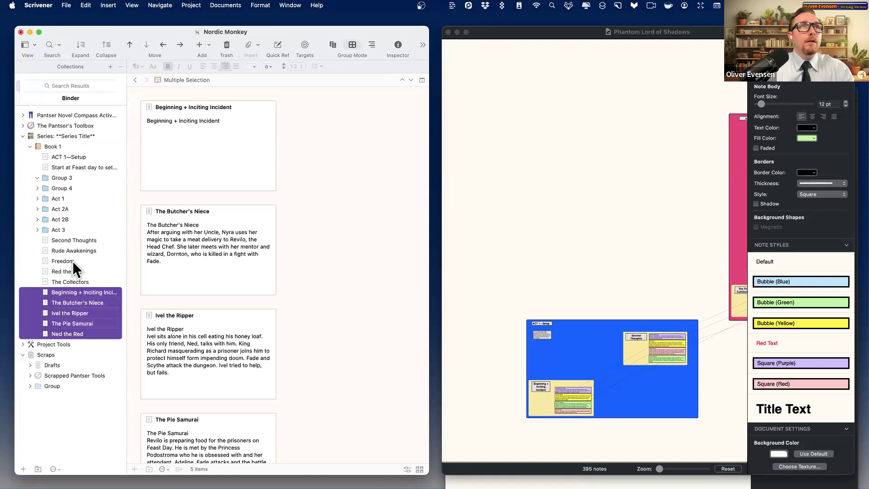
drag(82, 297, 68, 238)
- Move both runs of five beat documents into Act 1, the second after Ned the Red
click(68, 238)
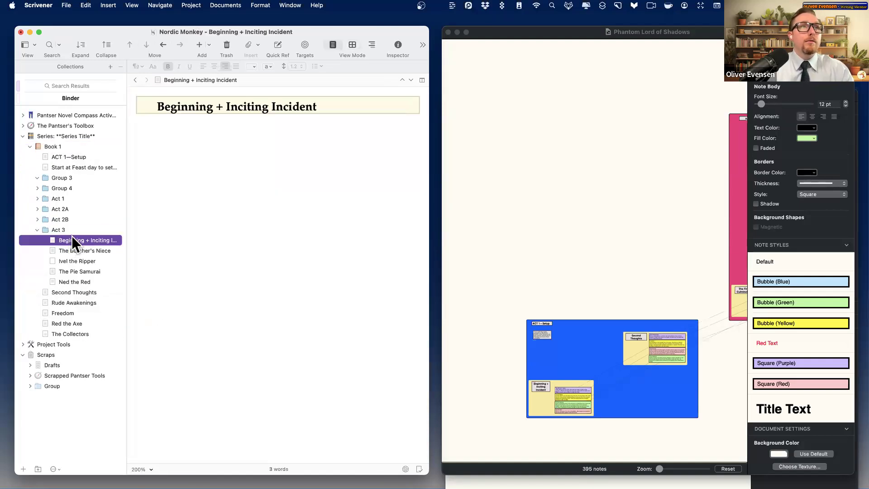
key(shift+Down)
key(shift+Down)
key(shift+Down)
key(shift+Down)
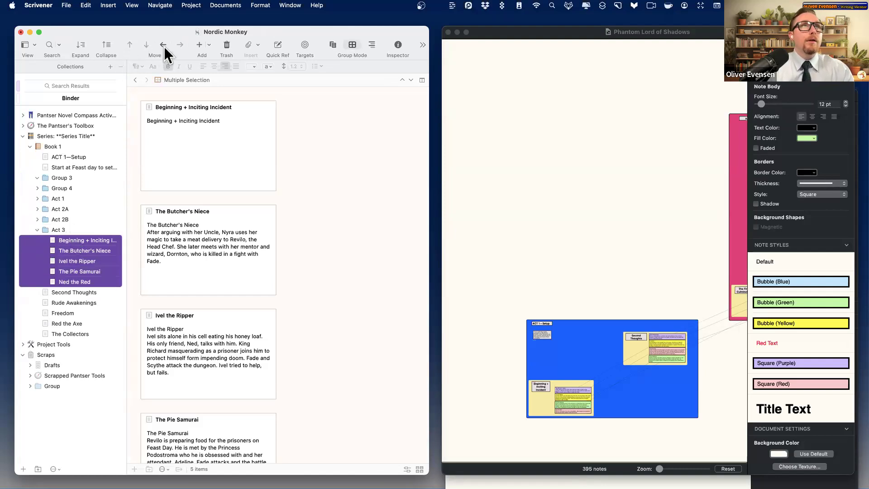
click(164, 45)
drag(74, 203, 75, 200)
click(85, 300)
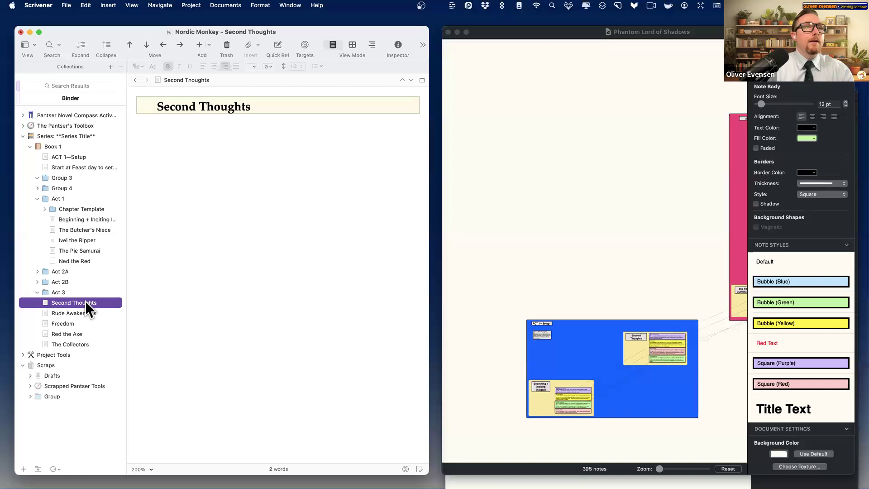
key(shift+Down)
key(shift+Down)
key(shift+Down)
key(shift+Down)
drag(98, 303, 76, 202)
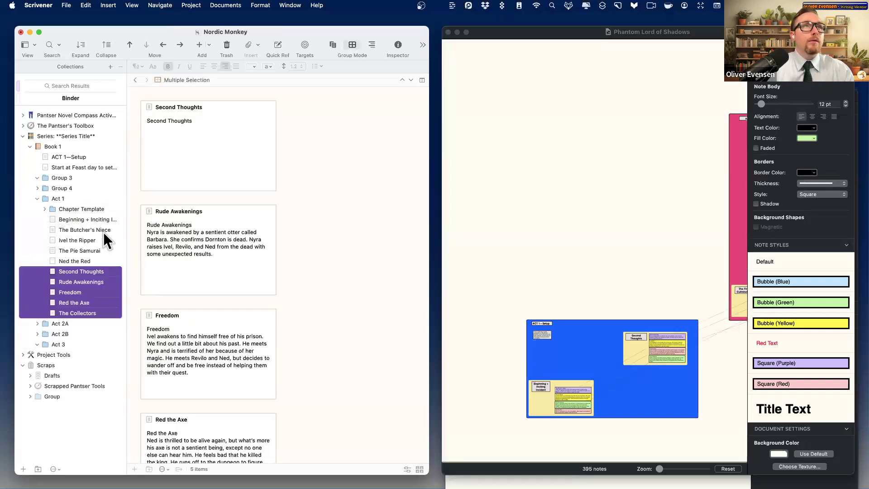
- Trash ACT 1—Setup and move the Feast day note to the end of Act 1
click(79, 156)
key(super+BackSpace)
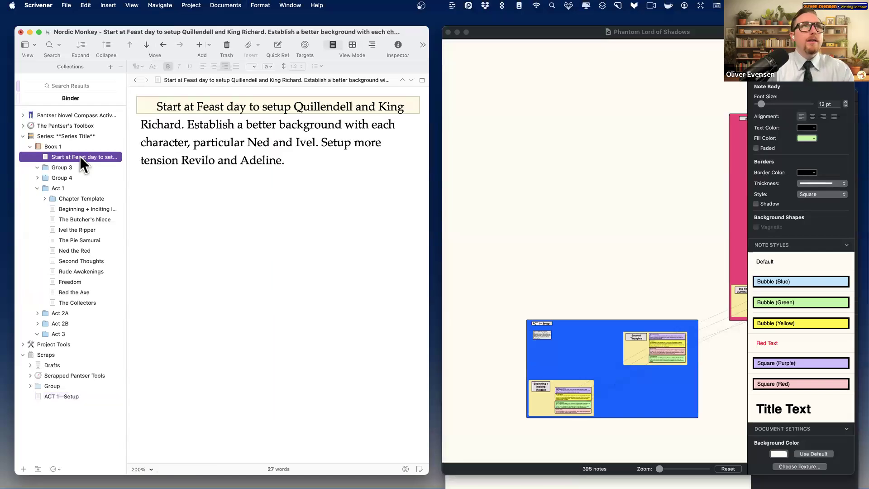
drag(80, 156, 79, 310)
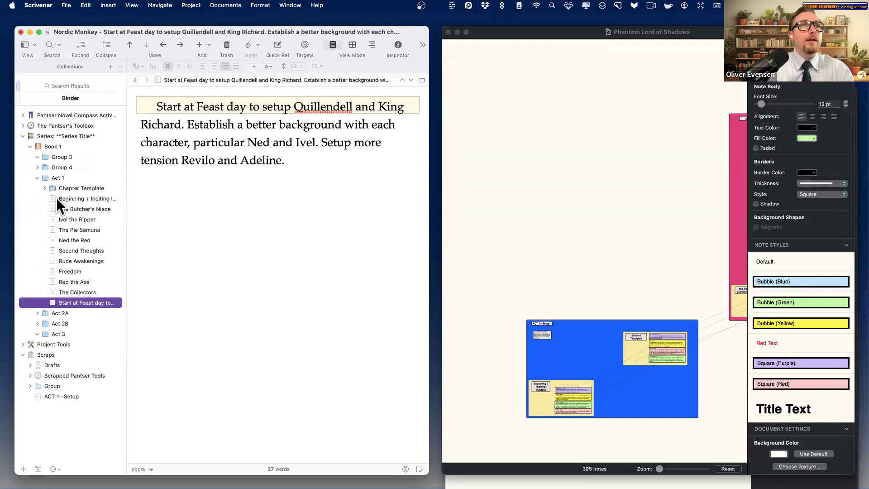
- Trash Group 4's five duplicate documents, then the empty Group 3 and Group 4
click(48, 158)
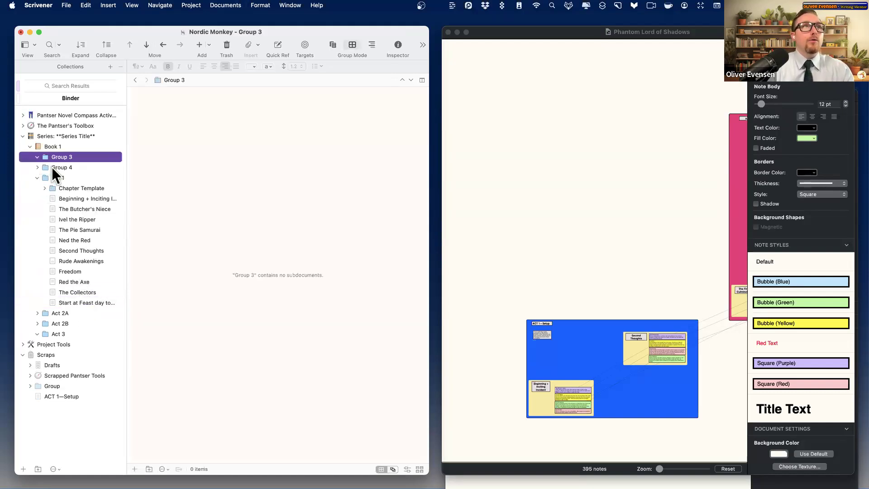
click(52, 168)
key(Right)
key(Down)
key(shift+Down)
key(shift+Down)
key(shift+Down)
key(shift+Down)
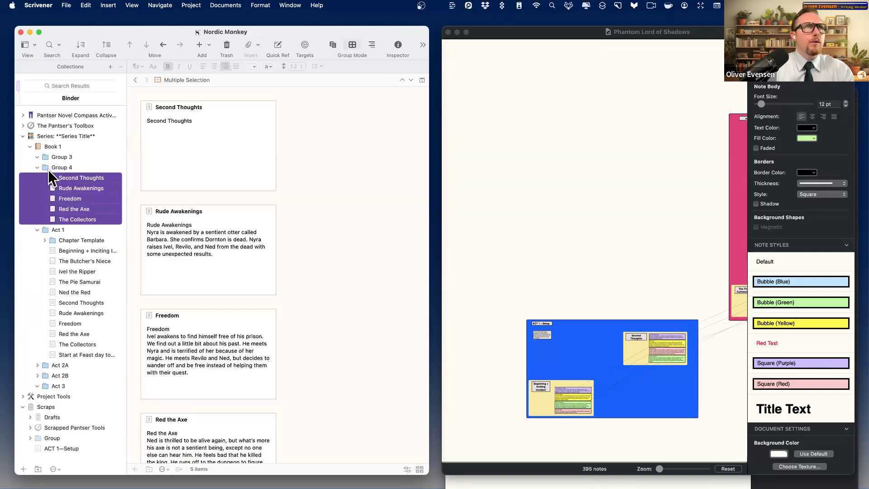
click(80, 177)
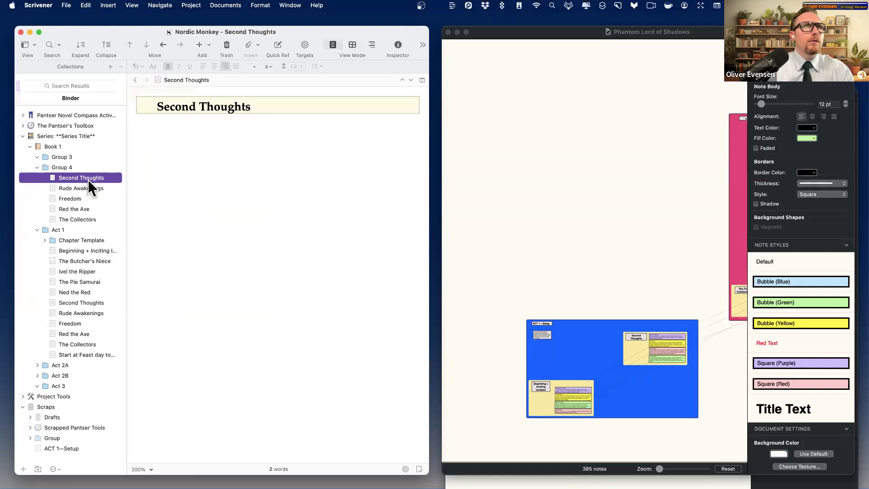
key(shift+Down)
key(shift+Down)
key(shift+Down)
key(shift+Down)
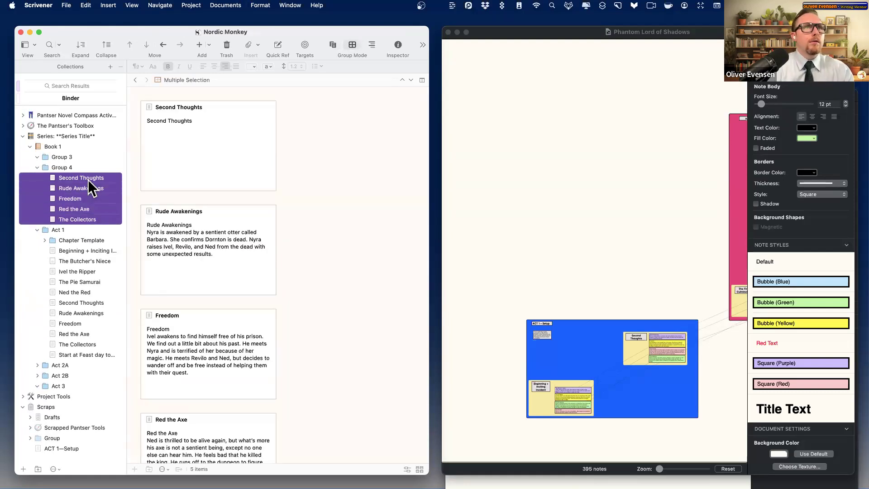
key(super+BackSpace)
click(70, 168)
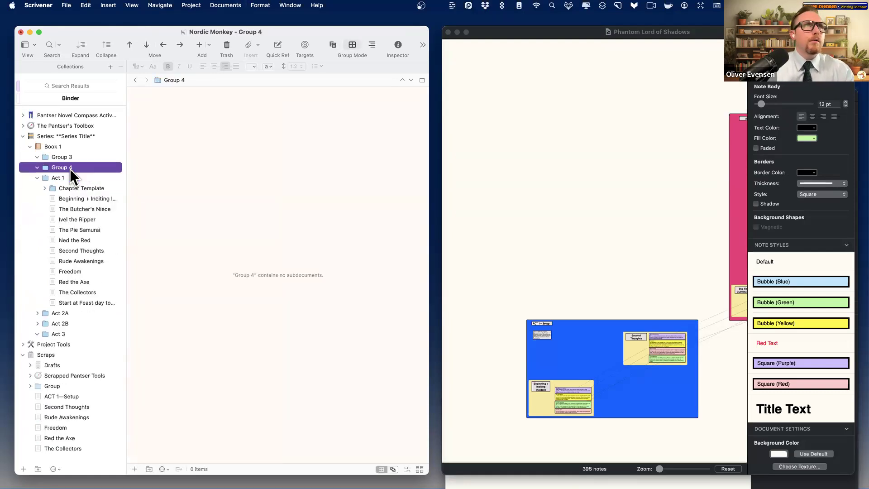
key(shift+Up)
key(super+BackSpace)
- Trash the Chapter Template folder
key(Down)
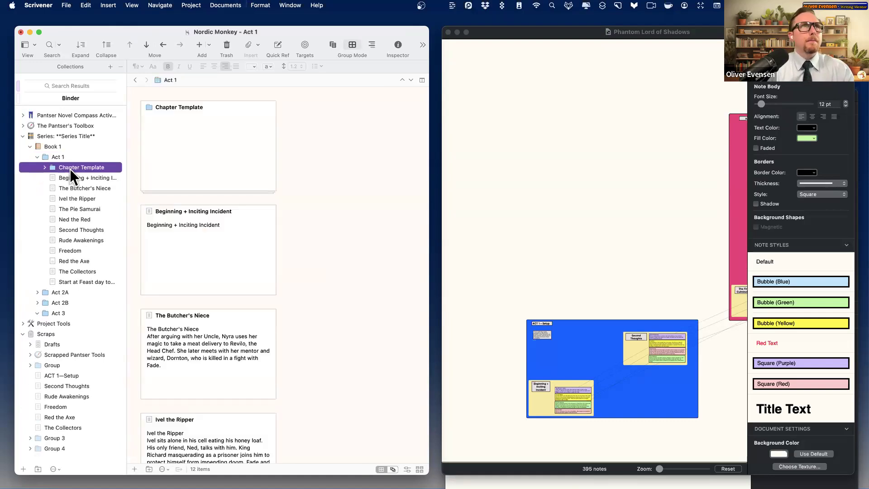
key(Right)
key(super+BackSpace)
key(Down)
key(Up)
- Trash Beginning + Inciting Incident and review the remaining Act 1 beat documents
right_click(70, 168)
key(Escape)
key(super+BackSpace)
key(Down)
key(Up)
key(Down)
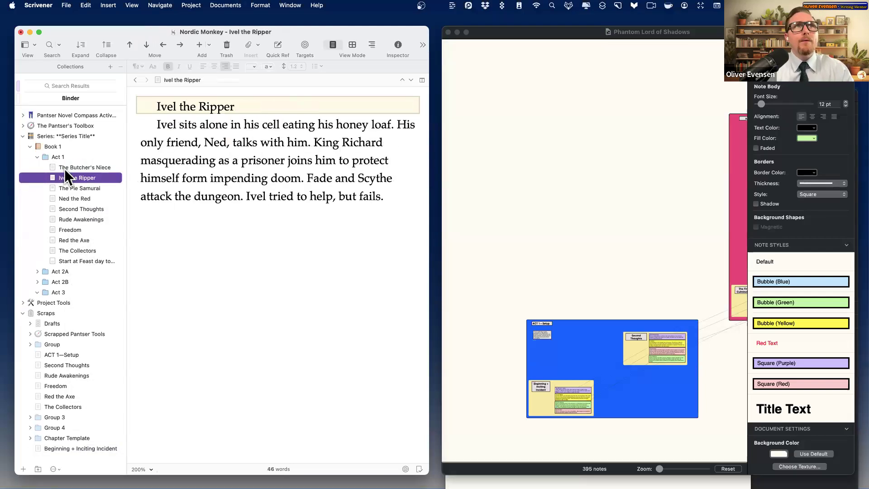
key(Down)
key(Down)
key(Down)
key(Up)
key(Up)
key(Up)
key(Up)
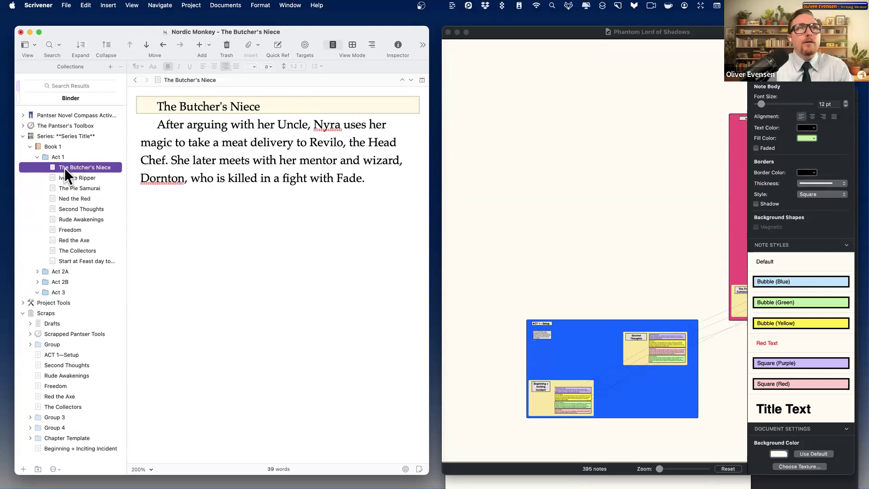
- Convert The Butcher's Niece to a folder and cut its body paragraph
right_click(64, 167)
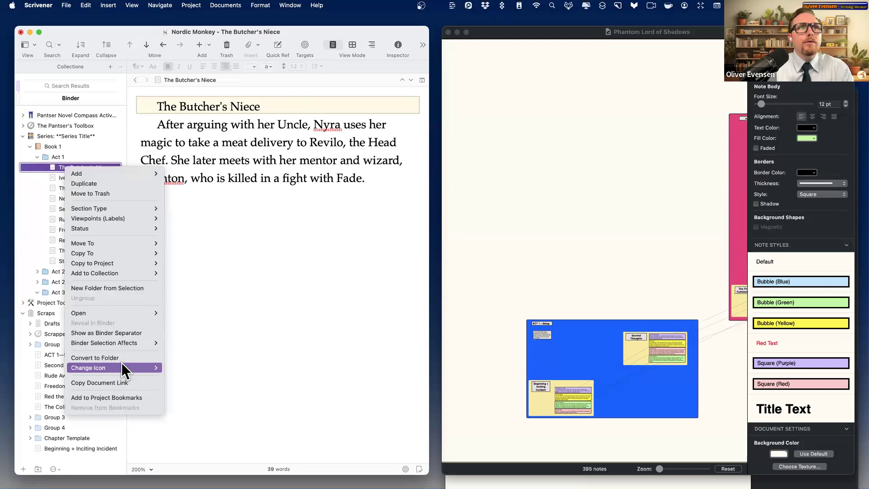
click(120, 358)
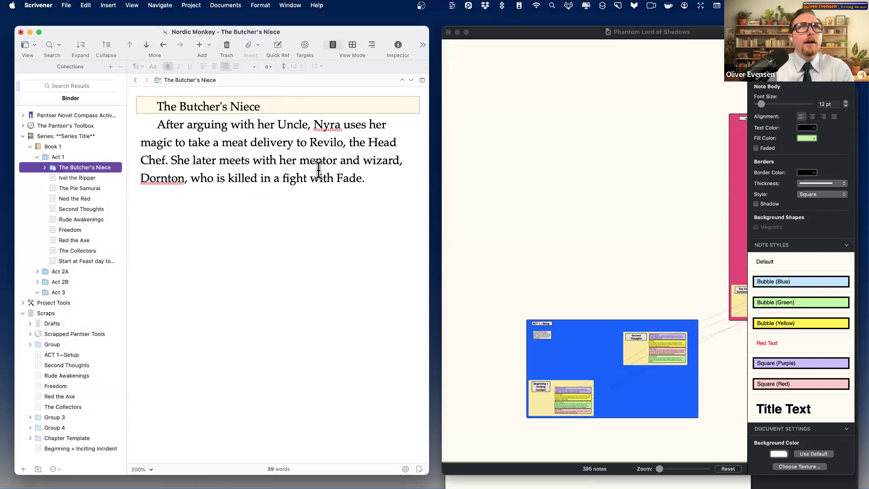
click(358, 178)
shift+click(122, 124)
key(super+x)
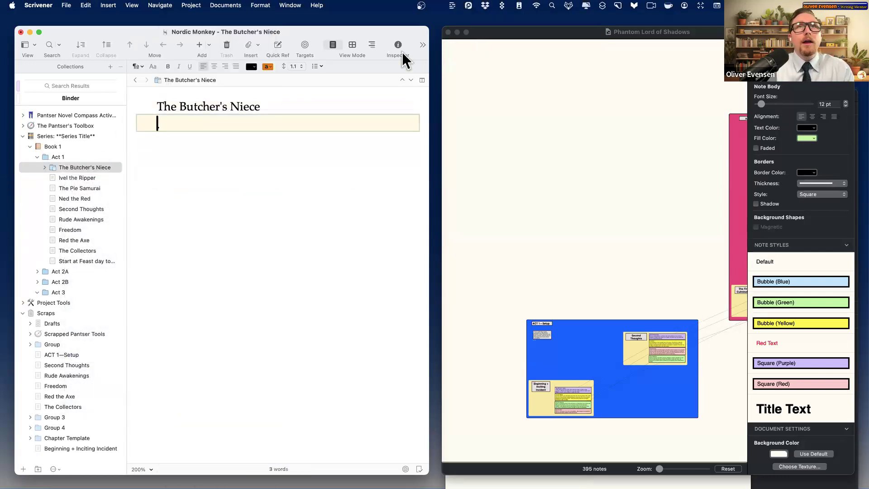
- Remove the leftover title text and the synopsis title line for The Butcher's Niece
click(398, 44)
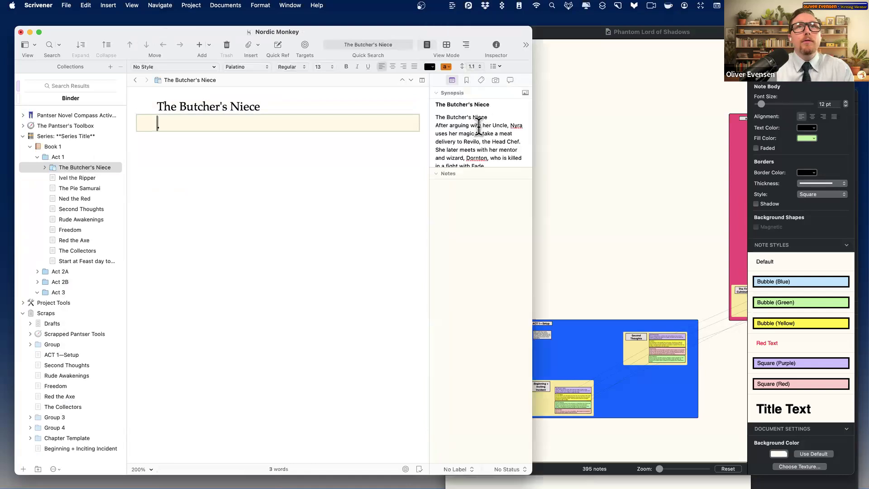
drag(256, 150, 164, 104)
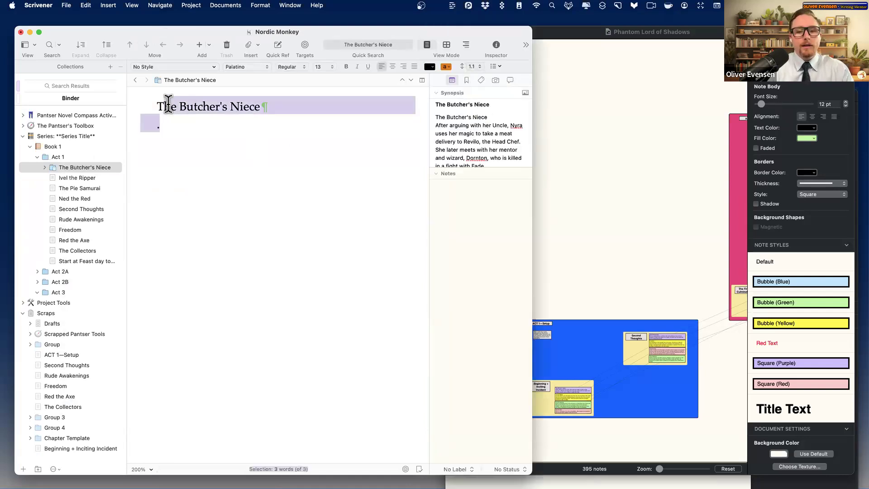
key(BackSpace)
double_click(164, 104)
key(BackSpace)
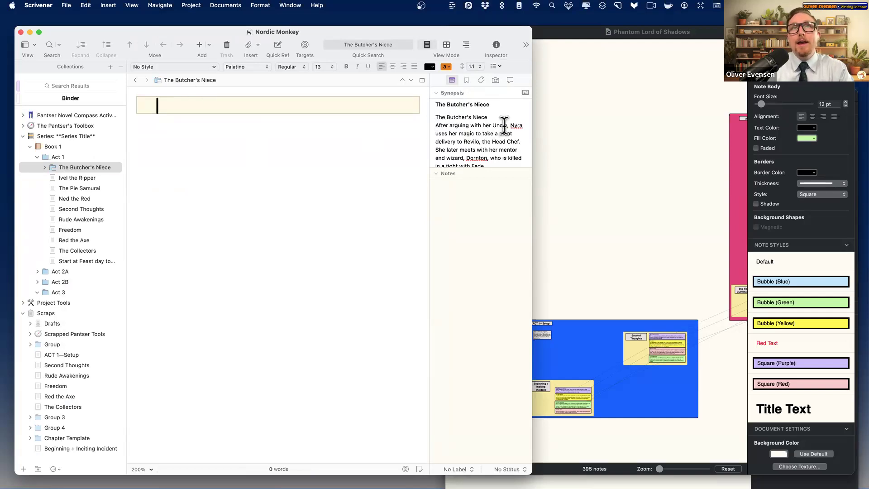
triple_click(446, 116)
click(446, 117)
triple_click(456, 116)
key(BackSpace)
key(Delete)
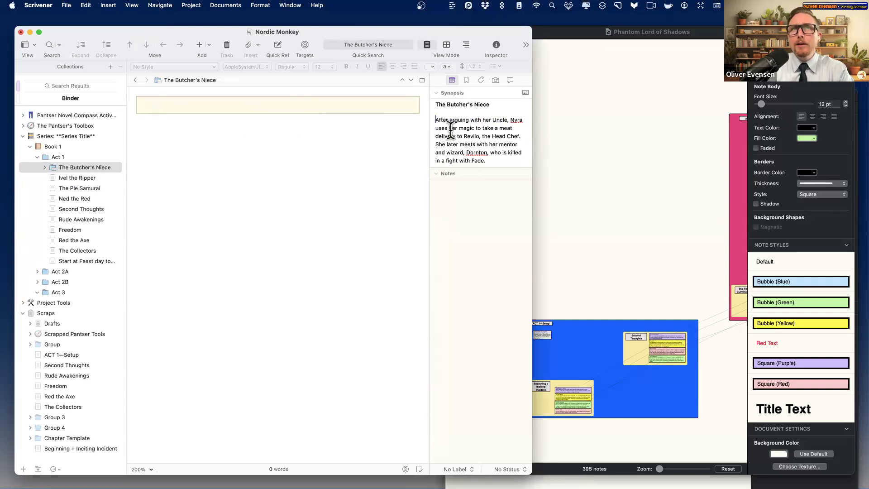
- Select Ivel the Ripper's body text and delete the title line from its synopsis
click(106, 178)
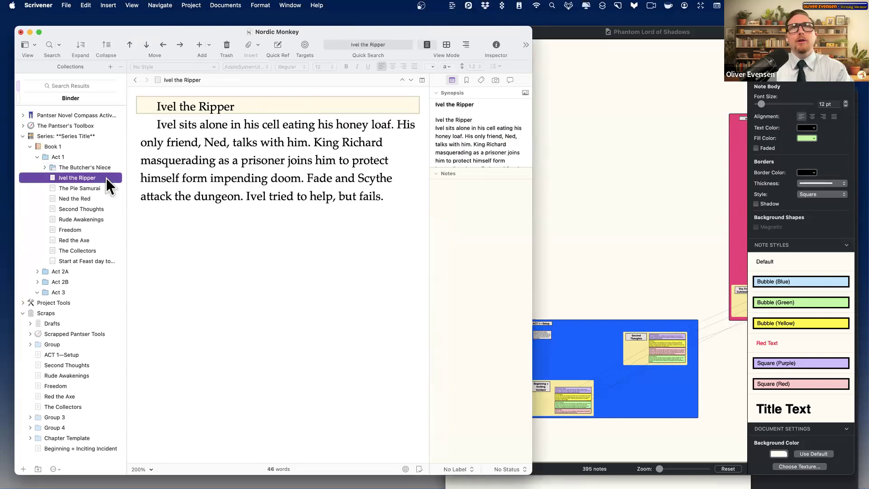
drag(388, 196, 117, 119)
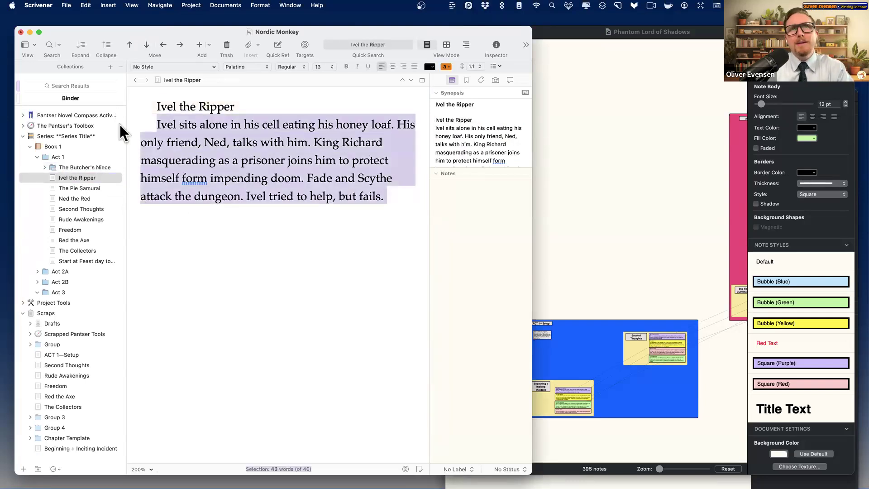
click(464, 153)
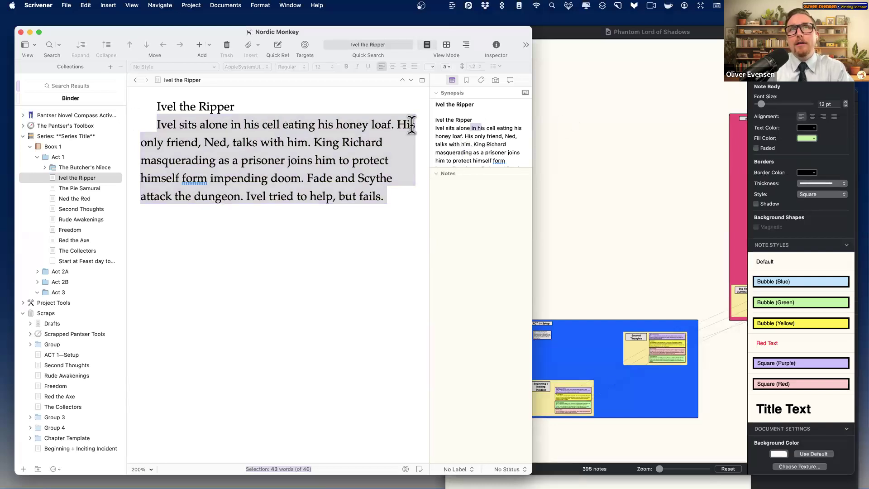
drag(494, 122, 413, 117)
key(BackSpace)
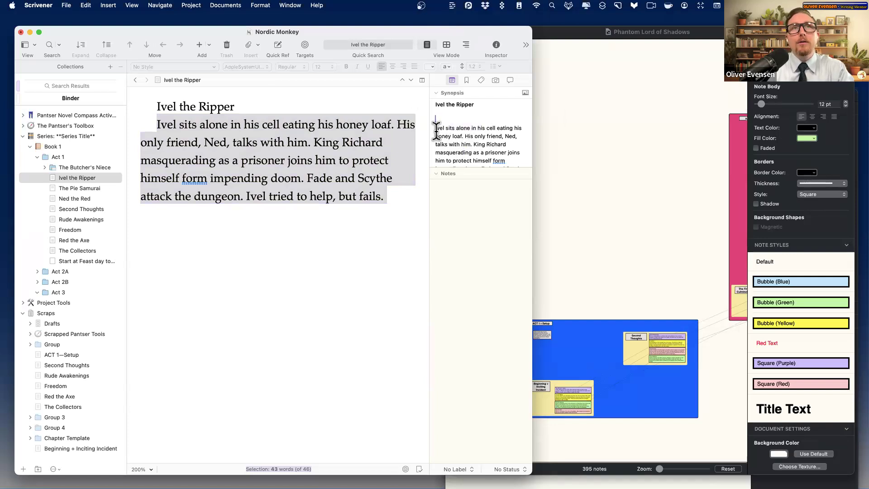
key(Delete)
- Convert the nine remaining Act 1 beats, Ivel the Ripper onward, to folders
click(99, 188)
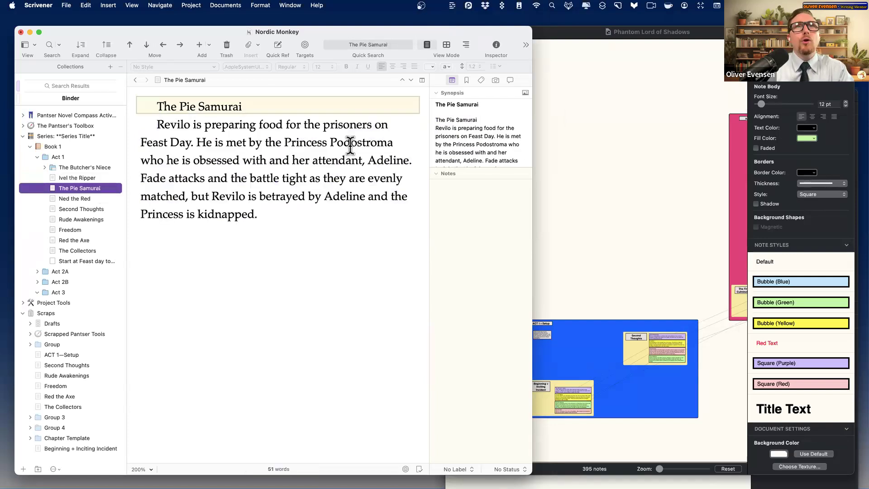
click(74, 167)
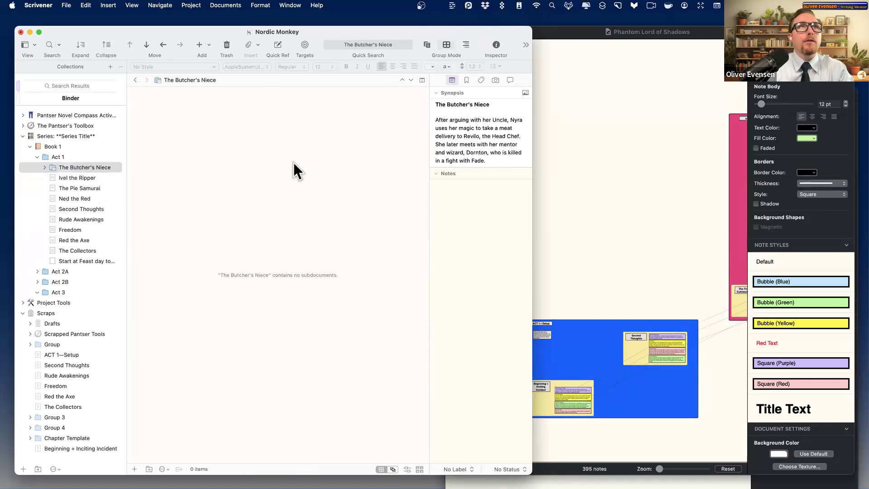
click(65, 157)
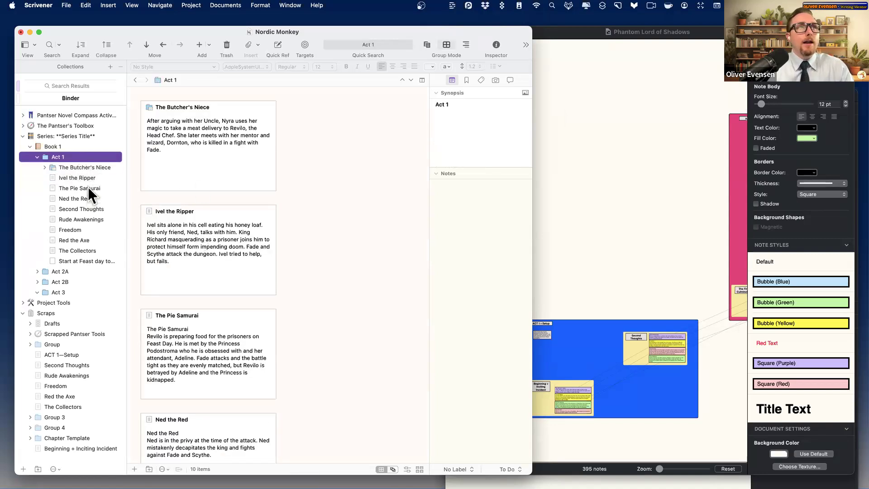
click(90, 177)
key(shift+Down)
key(shift+Down)
key(shift+Down)
key(shift+Down)
key(shift+Down)
key(shift+Down)
key(shift+Down)
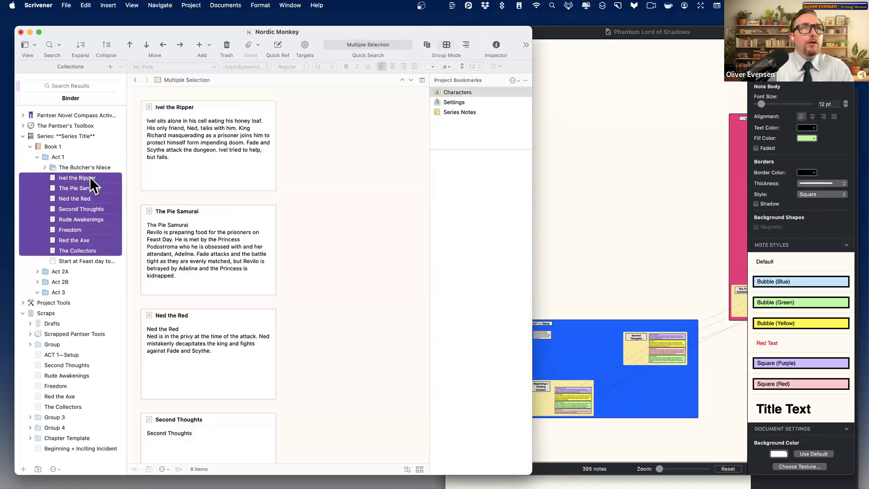
key(shift+Down)
right_click(100, 194)
click(162, 383)
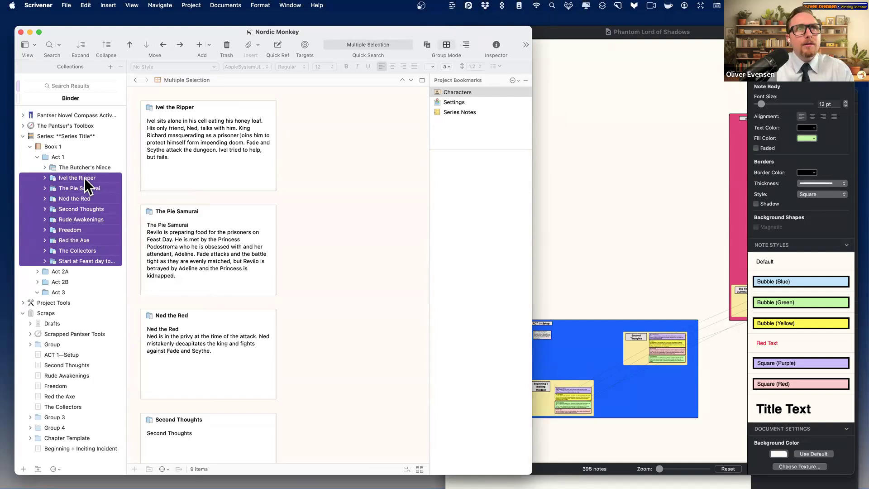
- In Scrivenings view, delete the text of Ivel, Pie Samurai, Ned the Red, Second Thoughts and Rude Awakenings
click(96, 167)
click(72, 159)
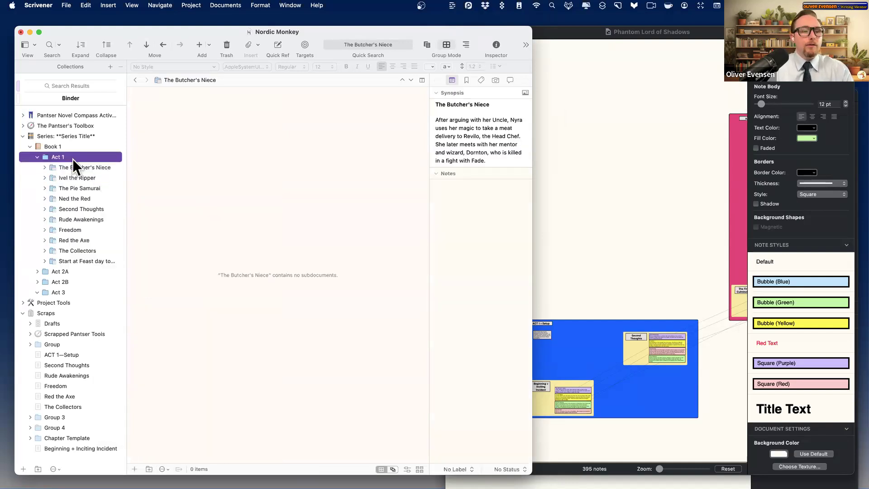
key(cmd+1)
click(179, 200)
key(cmd+a)
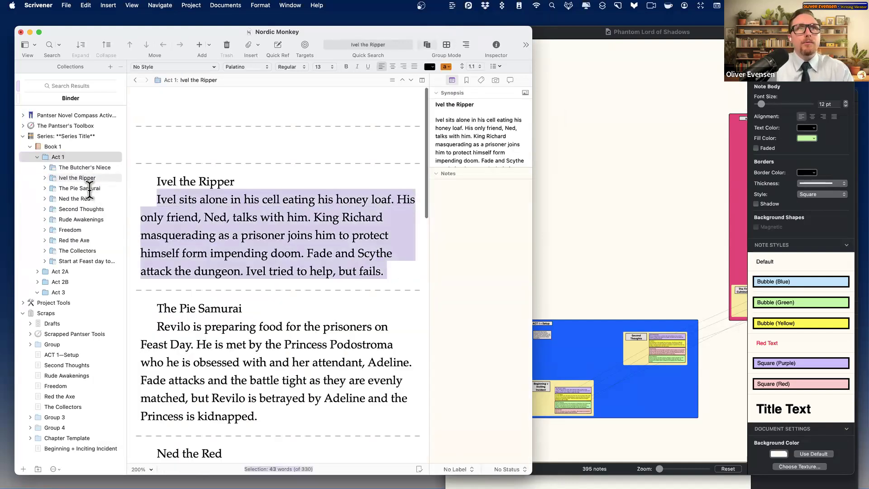
key(BackSpace)
drag(301, 325, 137, 221)
key(BackSpace)
drag(237, 307, 139, 256)
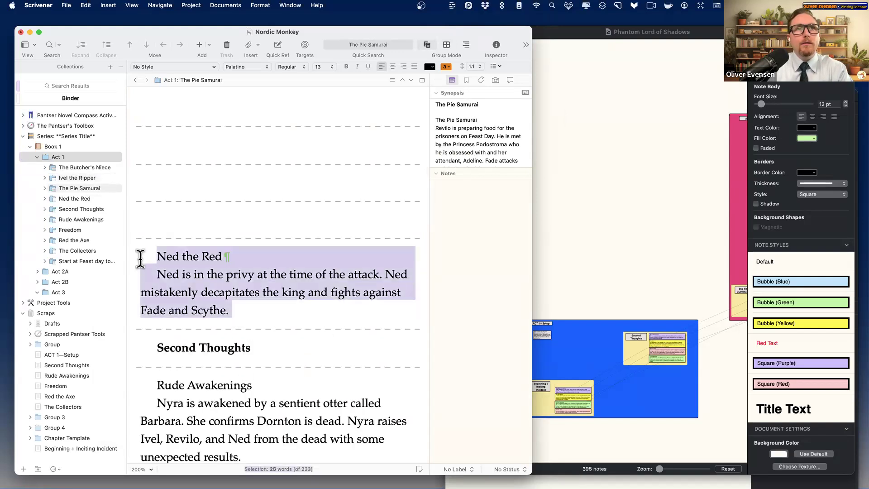
key(BackSpace)
drag(126, 295, 254, 296)
key(BackSpace)
drag(266, 394, 380, 276)
drag(281, 398, 127, 330)
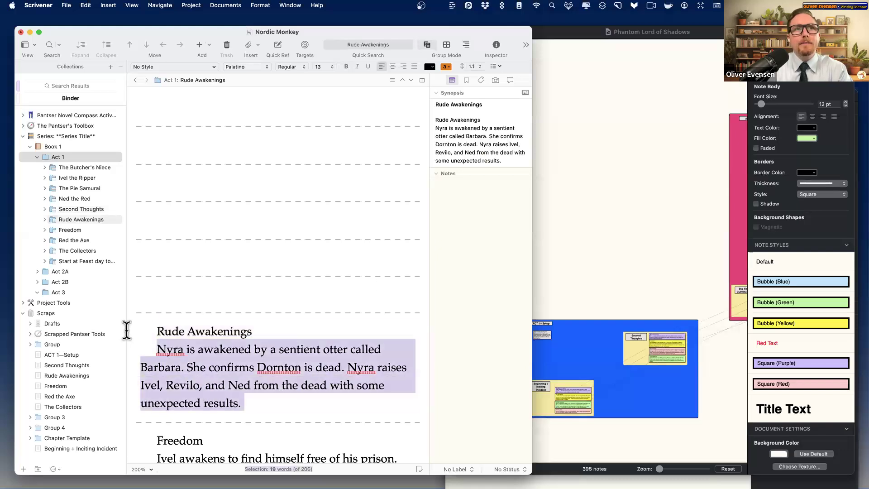
key(BackSpace)
- Delete the Freedom, Red the Axe, The Collectors and last beat's body text
scroll(339, 427, down, 1)
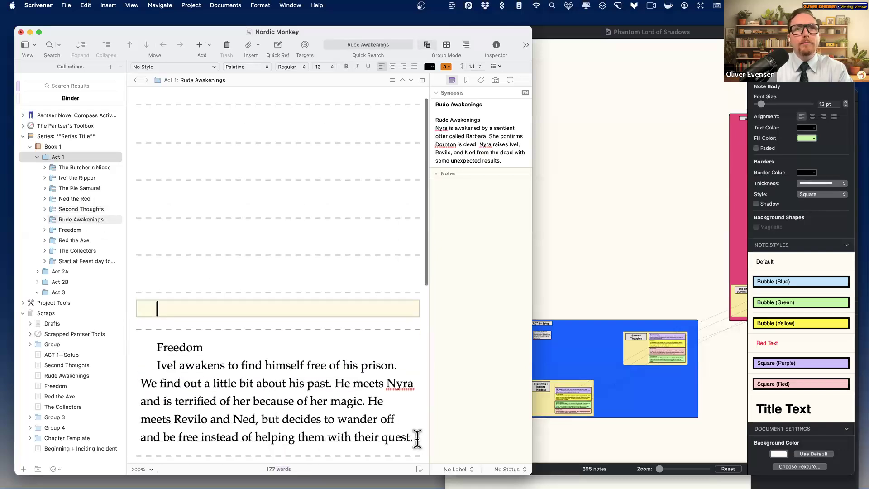
drag(414, 437, 374, 437)
drag(102, 345, 102, 343)
key(BackSpace)
drag(211, 441, 86, 338)
key(BackSpace)
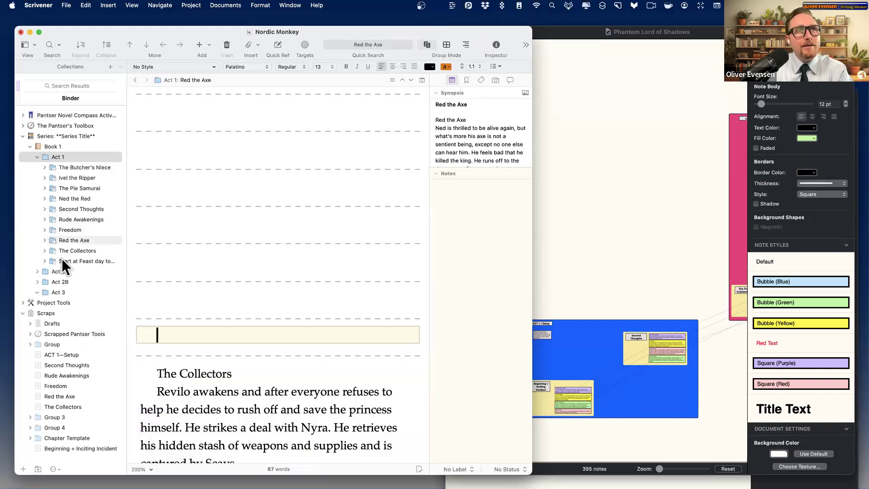
scroll(276, 382, down, 3)
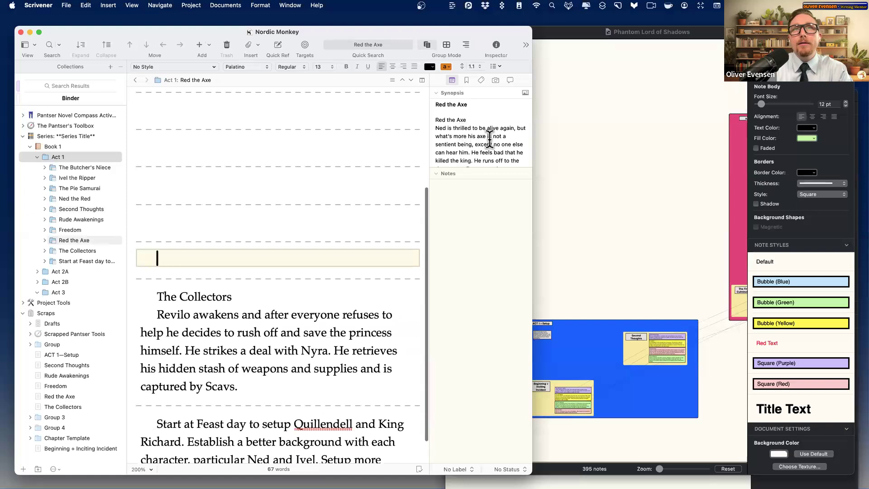
drag(252, 395, 113, 295)
key(BackSpace)
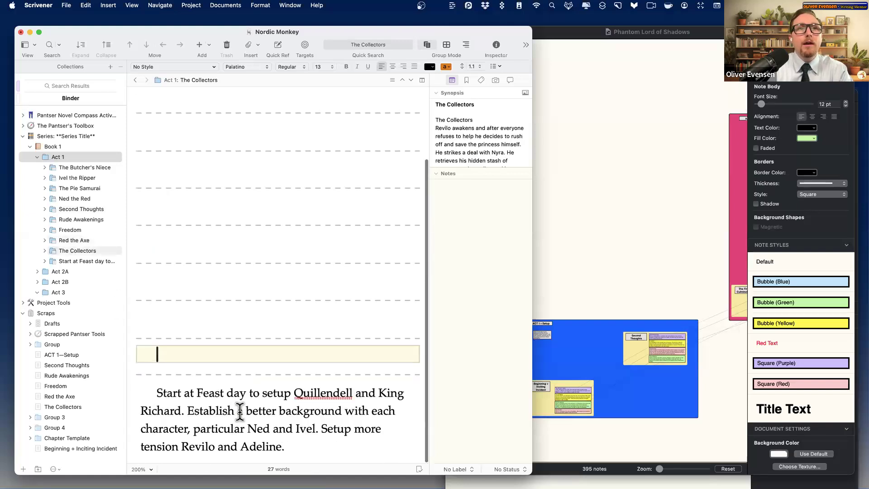
drag(301, 444, 126, 394)
key(BackSpace)
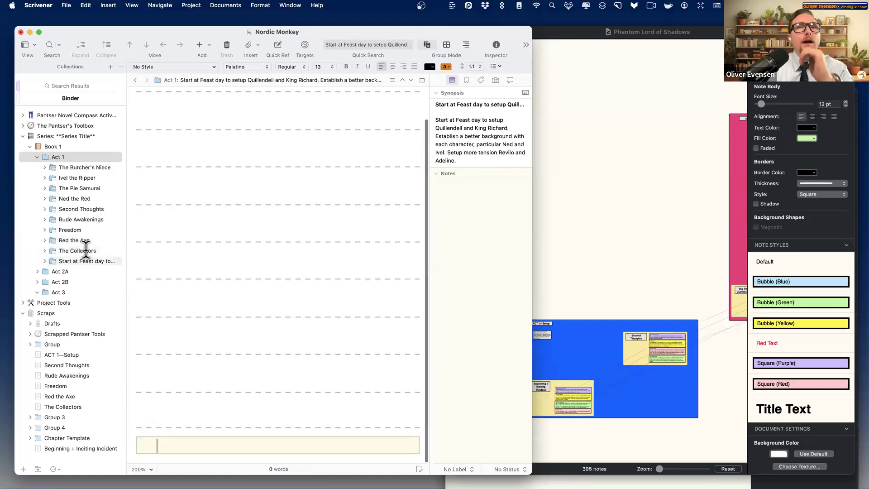
- Title the scene template under The Butcher's Niece 'Start Writing'
click(45, 167)
click(65, 169)
click(326, 168)
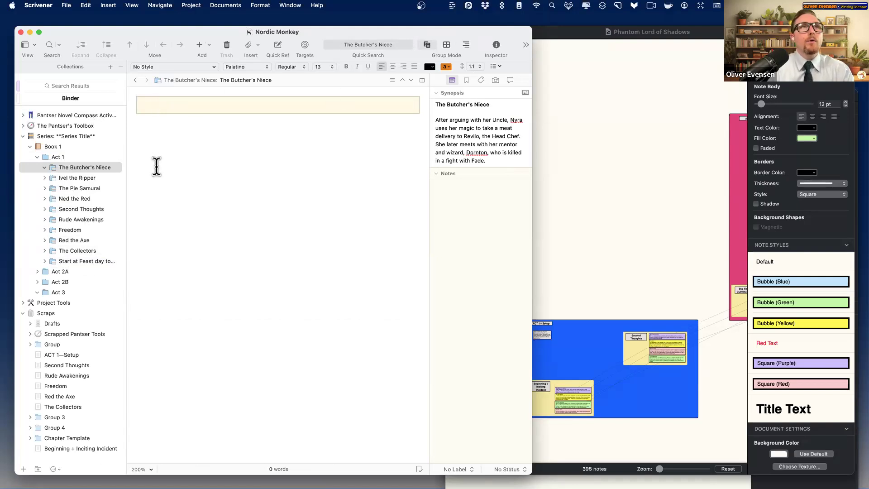
click(213, 50)
mouse_move(263, 83)
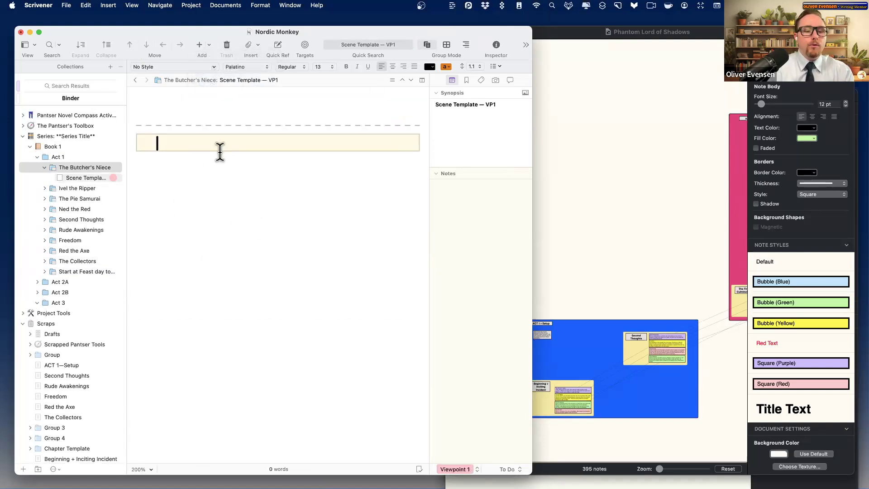
text(Start Wriring)
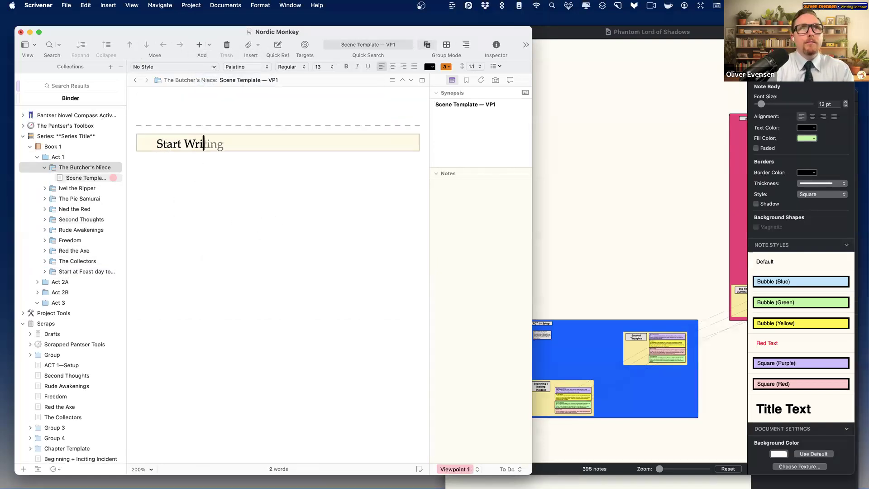
key(BackSpace)
key(BackSpace)
key(BackSpace)
key(BackSpace)
text(ting)
key(Return)
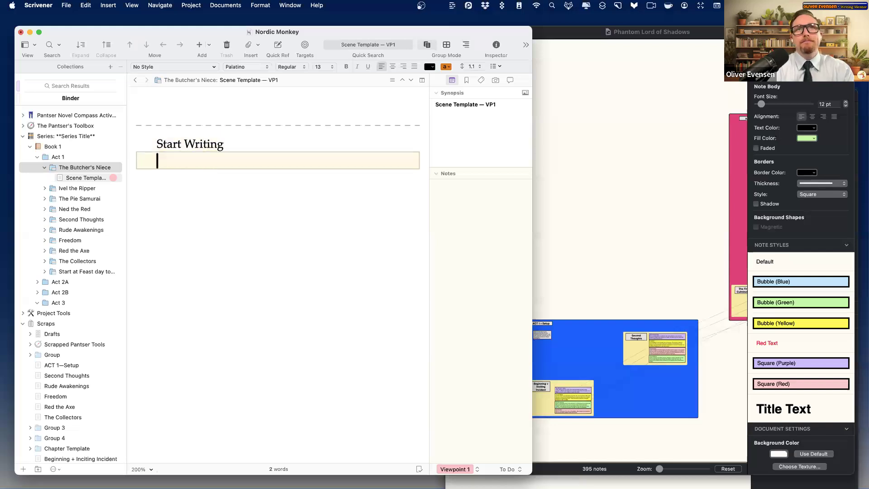
- Show Act 1 as a corkboard of beat index cards
click(59, 157)
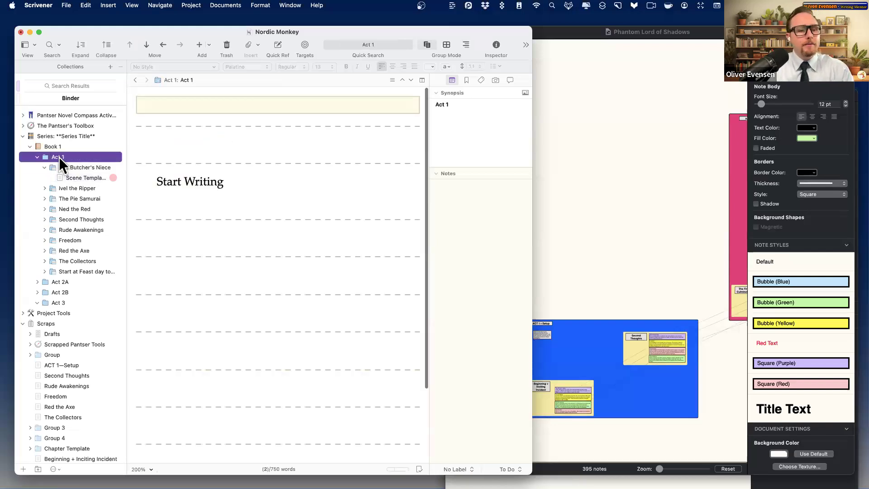
key(super+2)
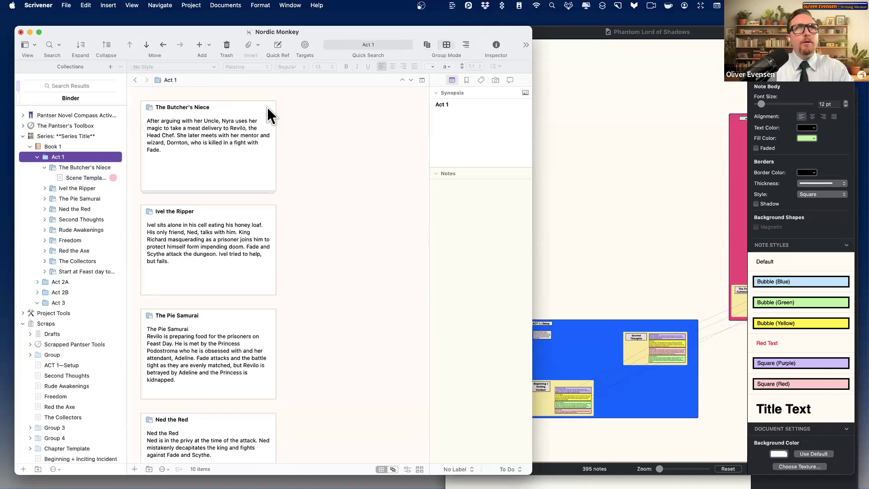
drag(39, 29, 39, 29)
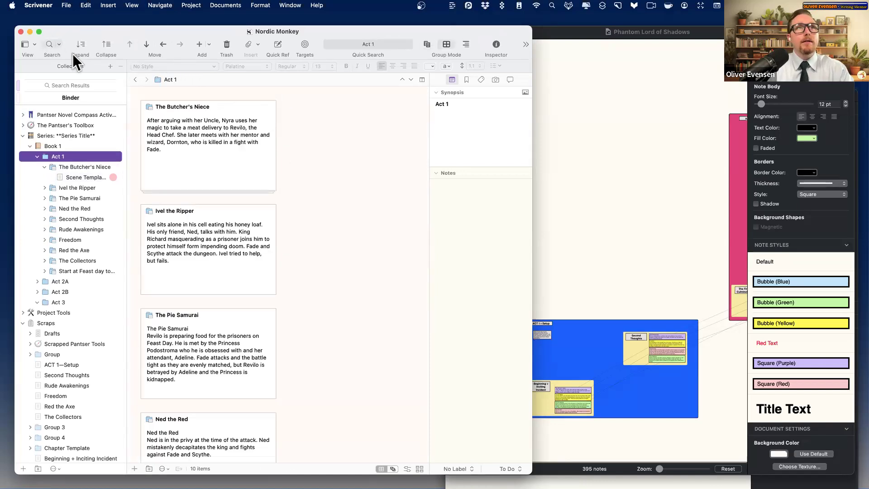
- In full screen, add a Scene Template — VP1 document to Rude Awakenings
click(38, 31)
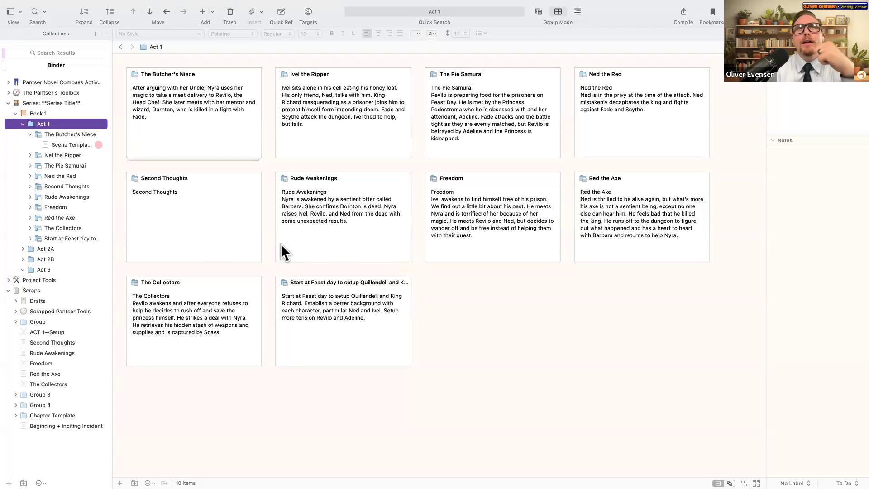
double_click(283, 178)
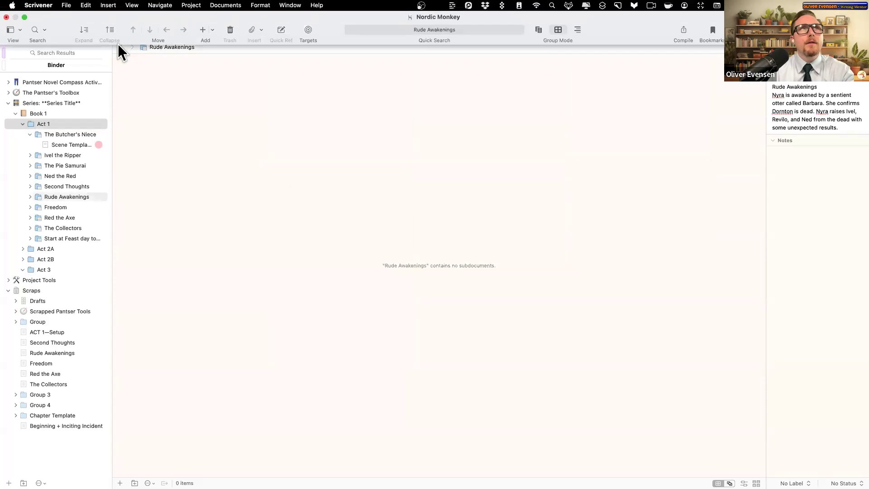
click(212, 30)
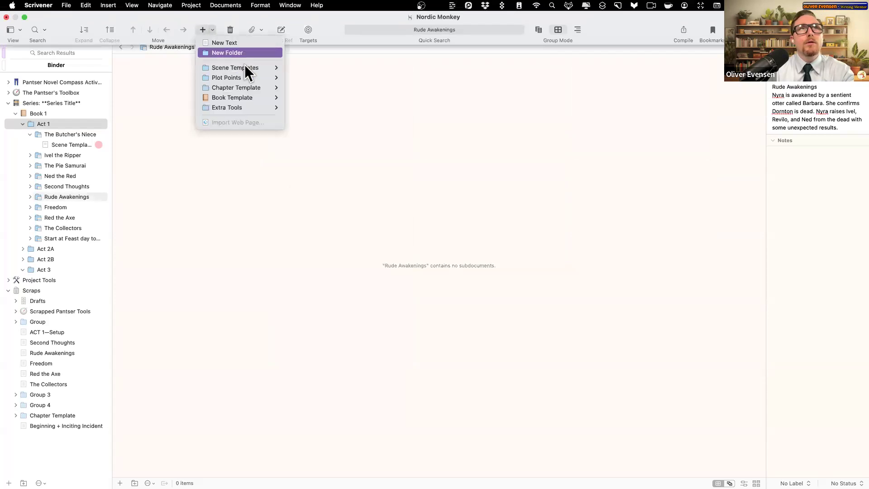
mouse_move(254, 68)
click(319, 69)
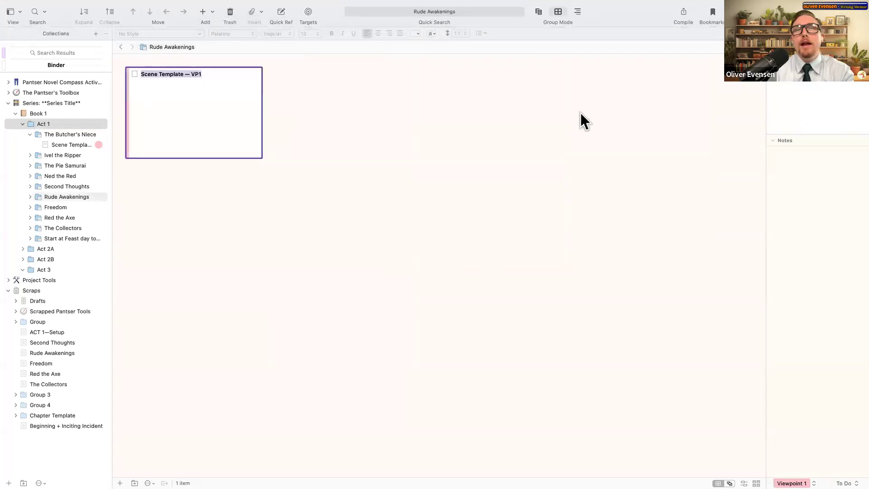
double_click(136, 75)
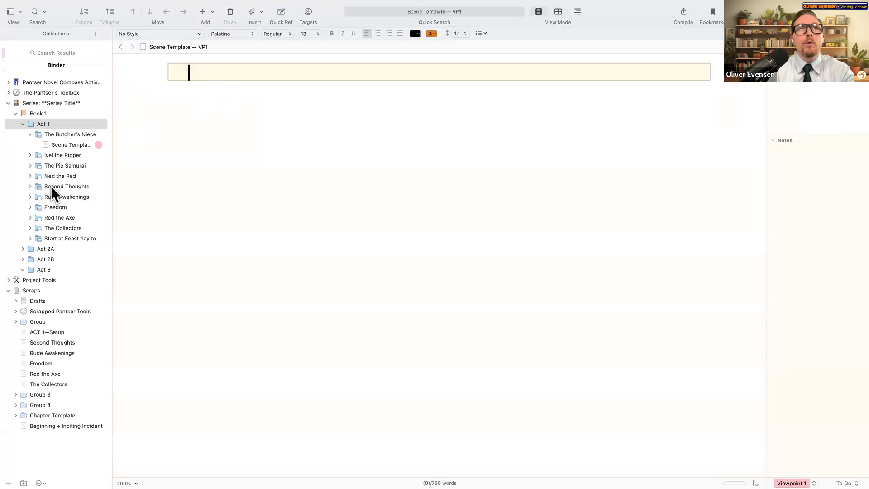
- Collapse The Butcher's Niece and Act 1 folders and leave full screen
click(76, 134)
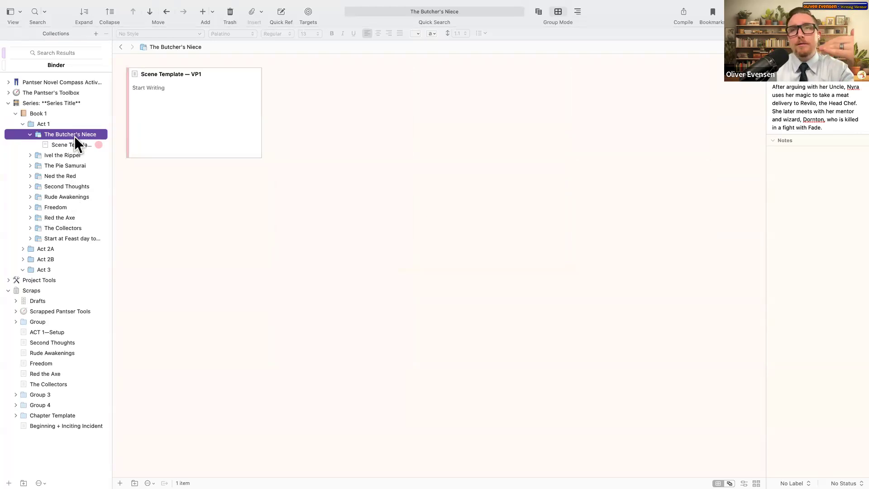
click(30, 134)
click(23, 124)
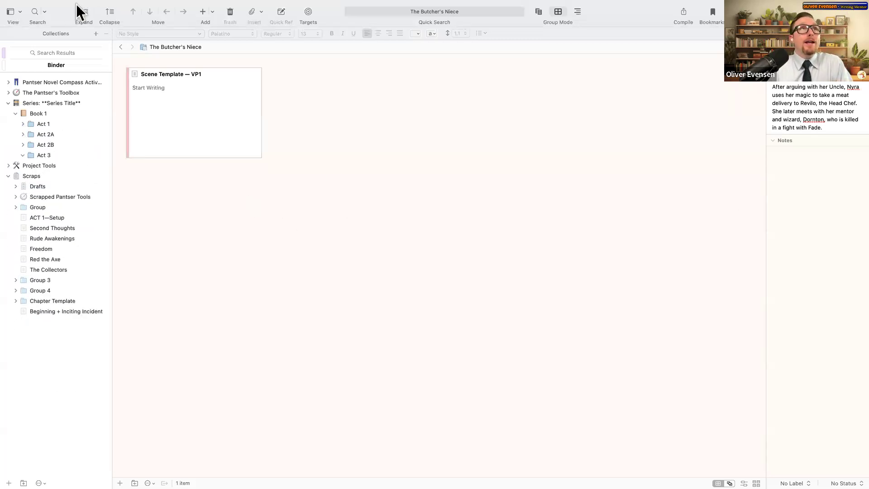
click(29, 16)
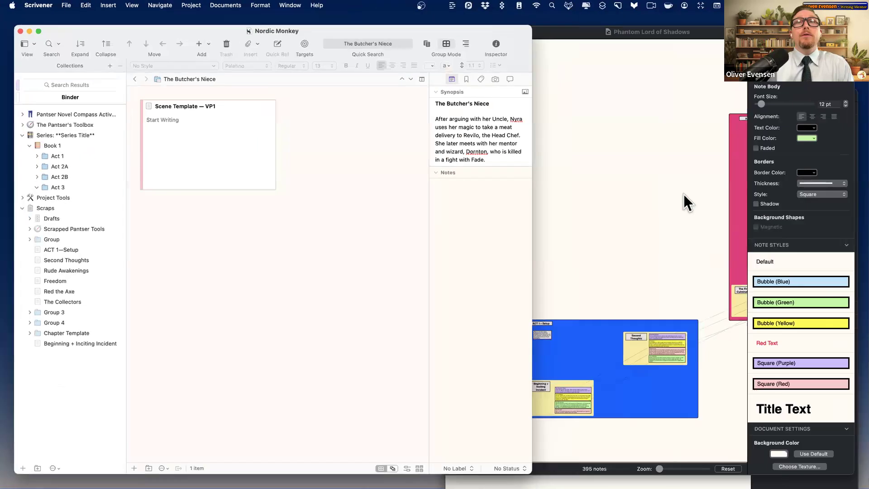
- Bring the Nordic Monkey board forward via Mission Control and collapse Scrivener's Series folder
click(662, 273)
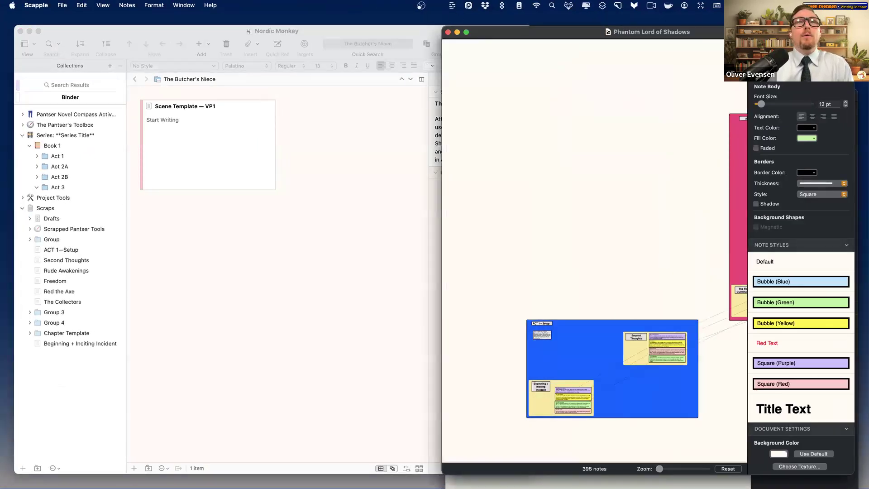
key(ctrl+Up)
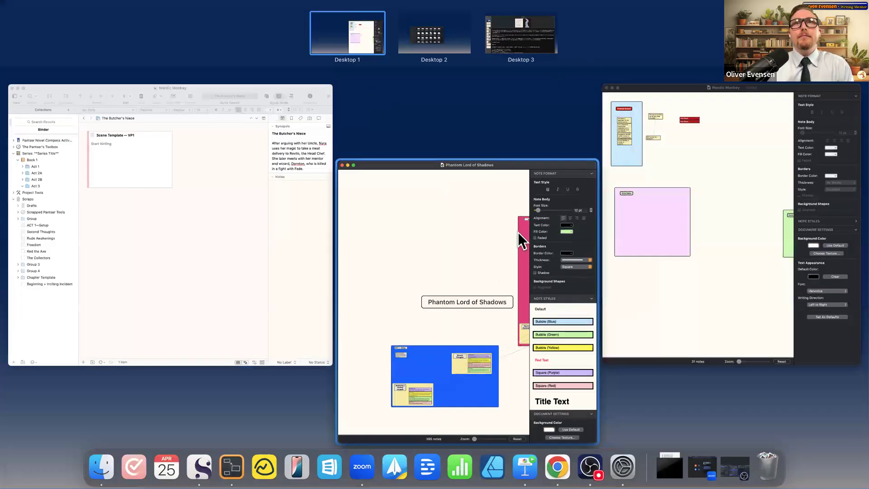
click(519, 232)
key(ctrl+Up)
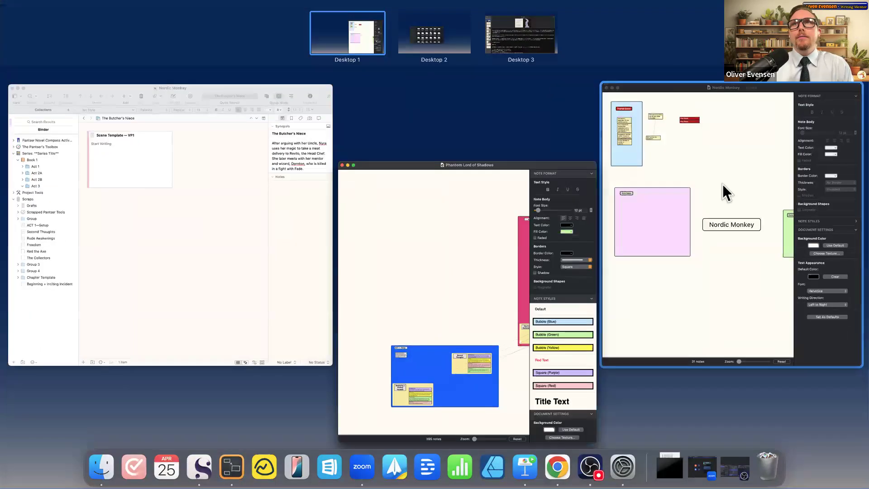
click(722, 184)
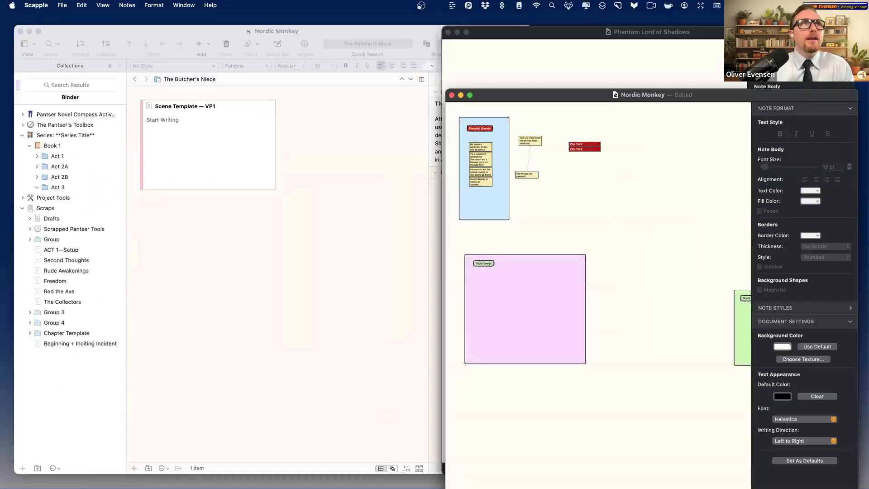
click(25, 134)
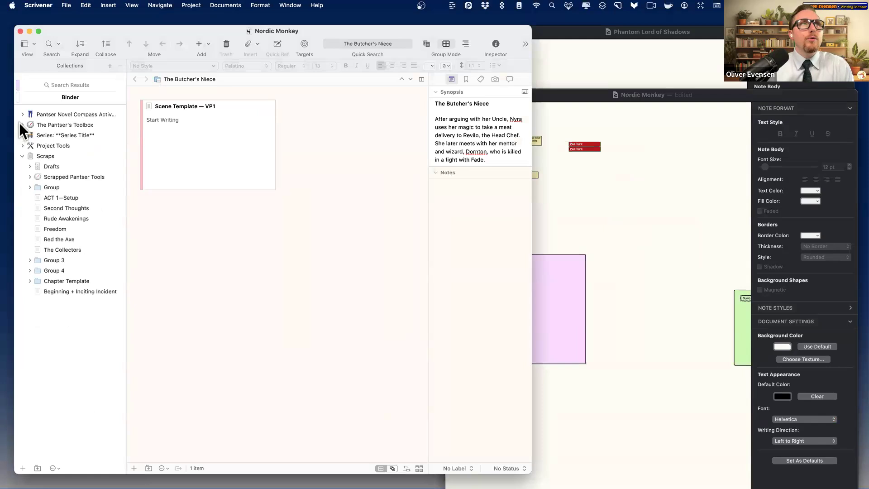
- Expand The Pantser's Toolbox and drag Scapple's Potential Scenes group into the Binder
click(21, 124)
click(22, 124)
click(67, 134)
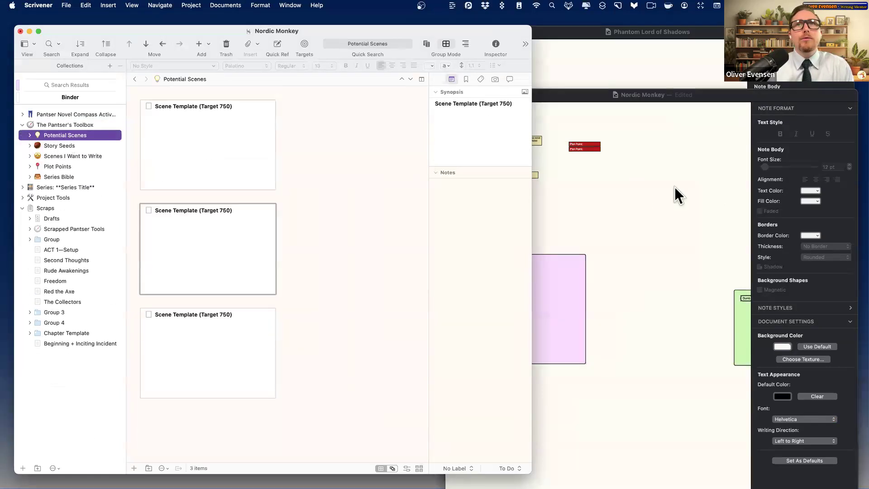
click(569, 167)
drag(500, 127, 114, 137)
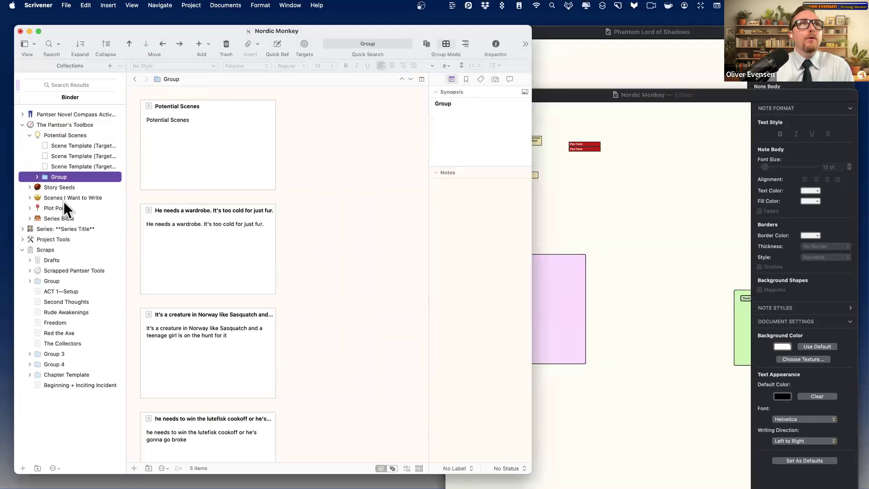
- Move four idea notes, starting with He needs a wardrobe, into the Potential Scenes folder
click(37, 177)
click(84, 190)
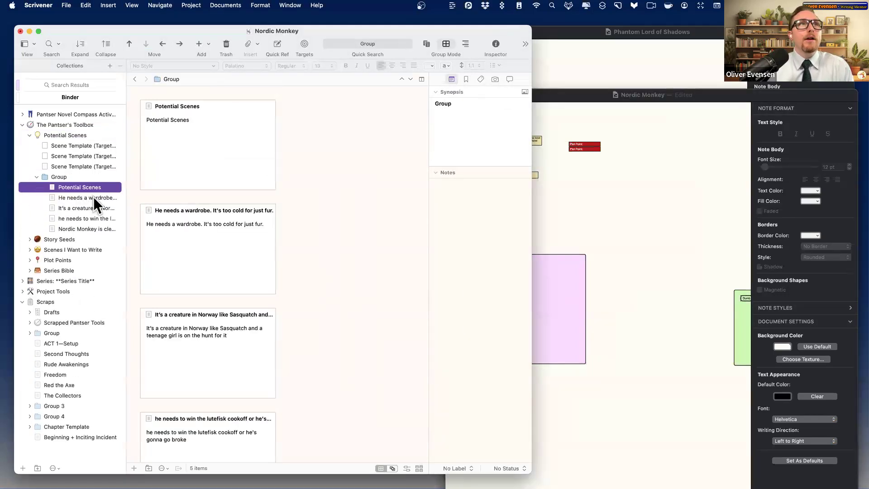
click(93, 197)
key(shift+Down)
key(shift+Down)
key(shift+Down)
drag(94, 196, 97, 145)
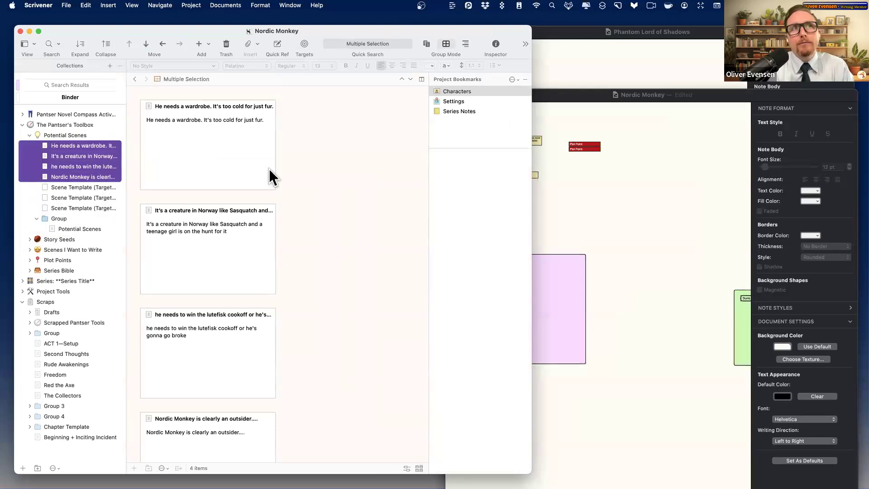
click(742, 205)
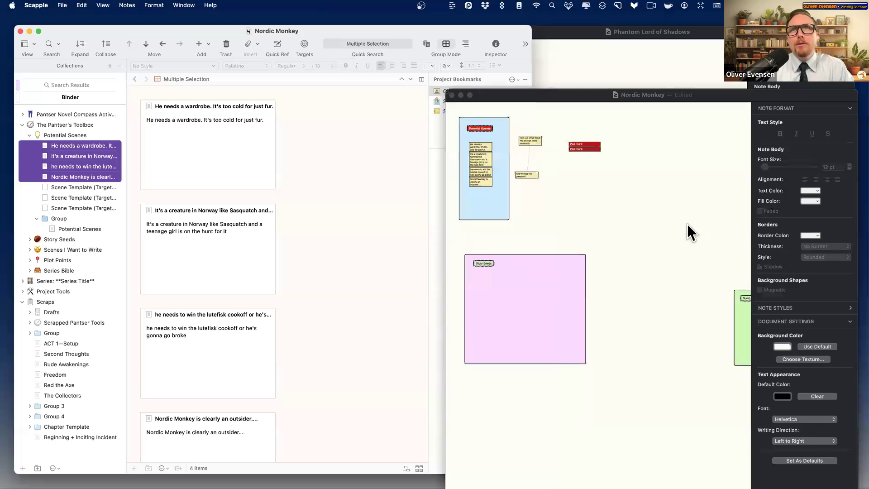
- Shift the Nordic Monkey board window left and toggle it in and out of full screen
drag(488, 96, 380, 96)
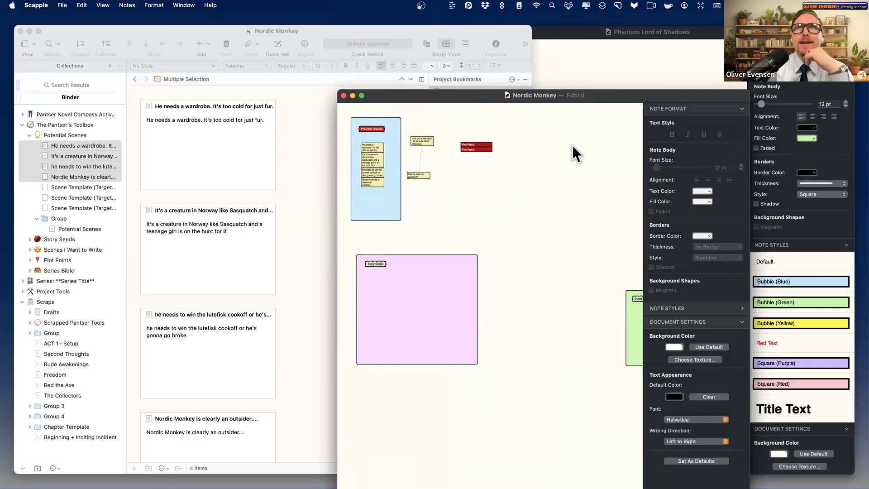
click(360, 96)
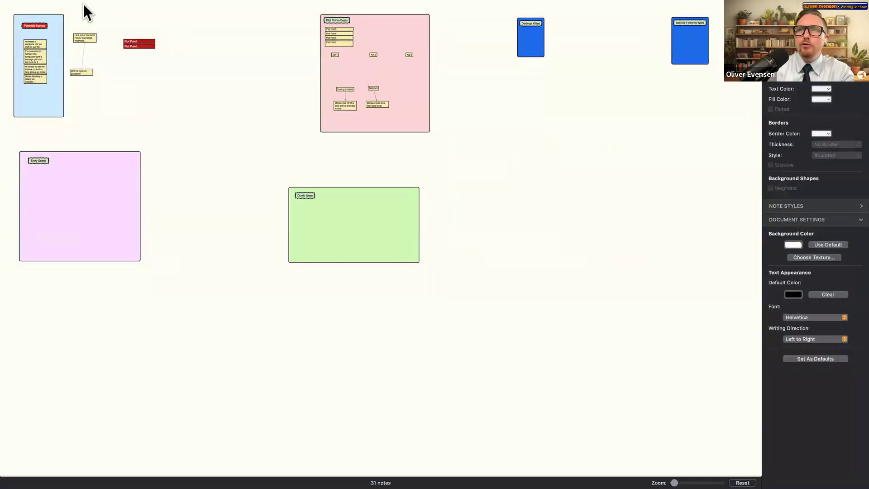
click(22, 20)
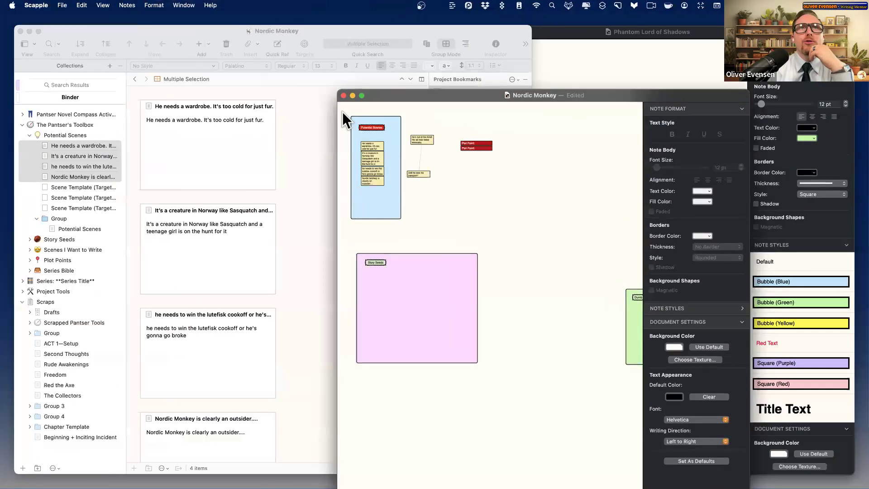